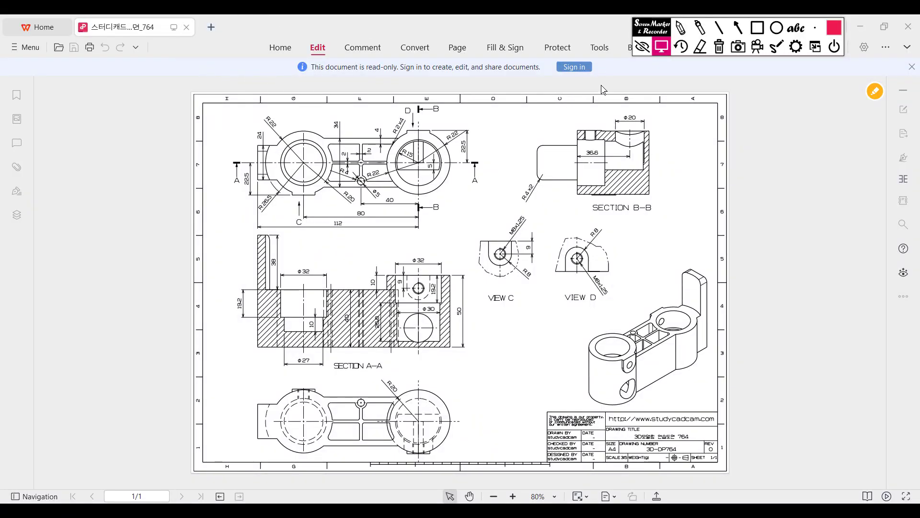
Mark the isometric view, the top view with its A-A cutting line, and Section A-A on the drawing with the pen
left_click(681, 28)
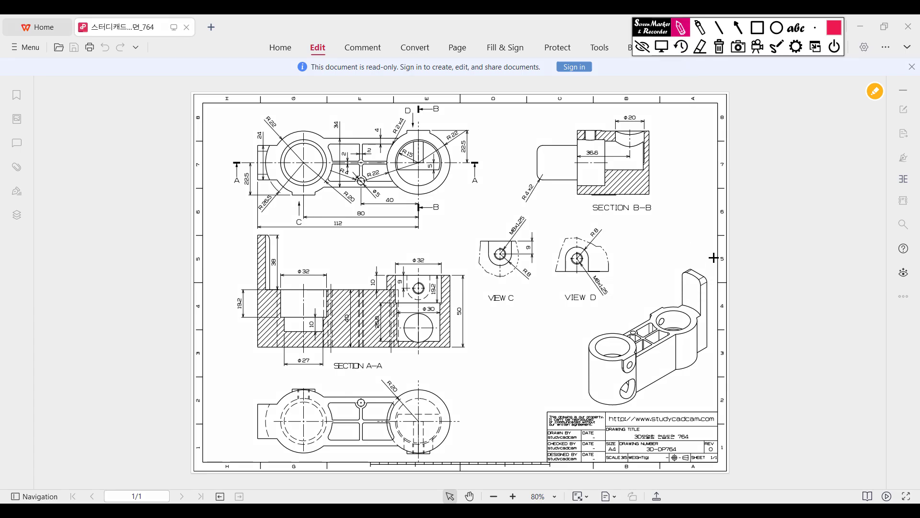
mouse_move(714, 258)
left_mouse_down()
mouse_move(568, 369)
mouse_move(697, 366)
mouse_move(712, 274)
mouse_move(662, 265)
mouse_move(585, 390)
mouse_move(743, 338)
left_mouse_up()
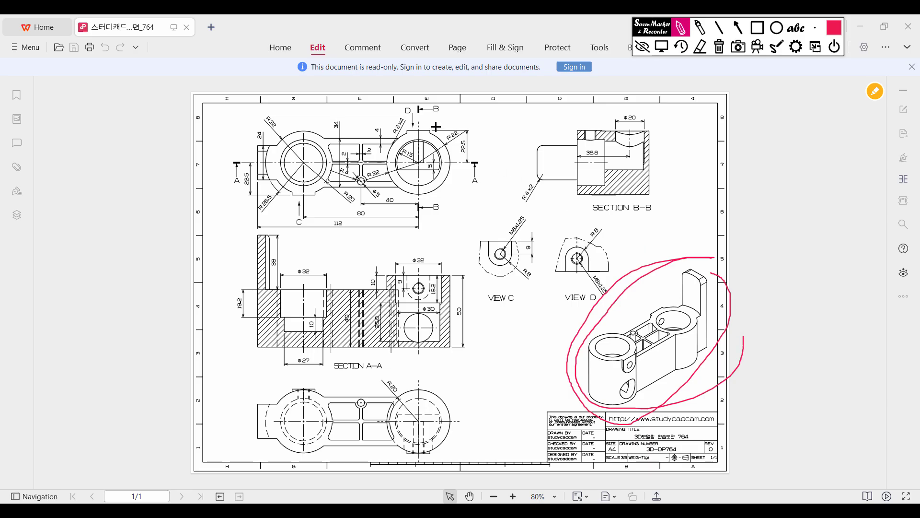
mouse_move(467, 113)
left_mouse_down()
mouse_move(251, 100)
mouse_move(231, 207)
mouse_move(378, 243)
mouse_move(493, 174)
mouse_move(479, 130)
left_mouse_up()
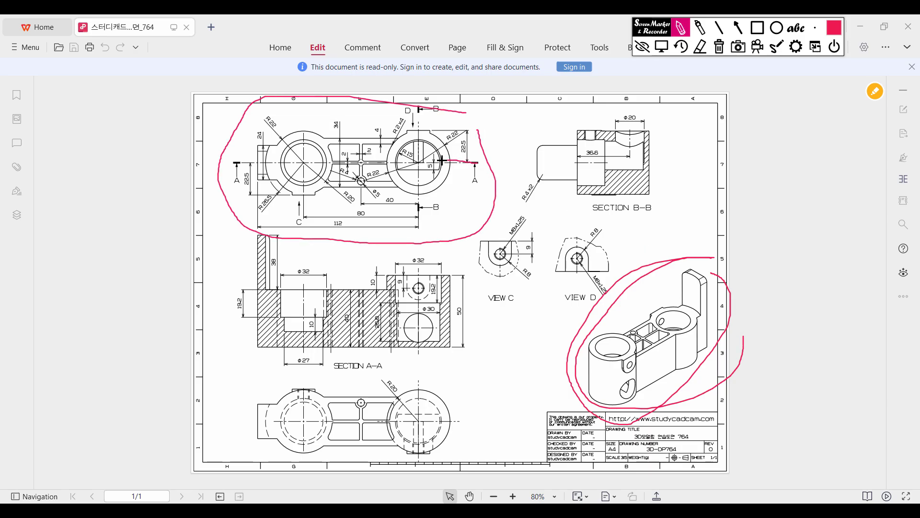
left_click_drag(442, 161, 249, 165)
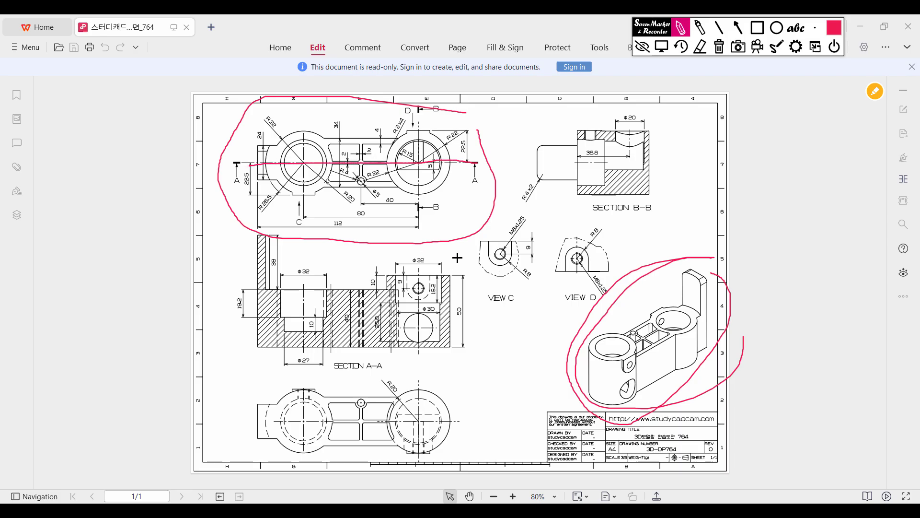
mouse_move(461, 249)
left_mouse_down()
mouse_move(383, 234)
mouse_move(235, 236)
mouse_move(332, 374)
mouse_move(477, 339)
mouse_move(424, 244)
left_mouse_up()
Circle the areas seen from arrows D and C in the top view and the matching detail views C and D
mouse_move(448, 118)
left_mouse_down()
mouse_move(410, 108)
mouse_move(397, 140)
mouse_move(453, 126)
mouse_move(420, 107)
left_mouse_up()
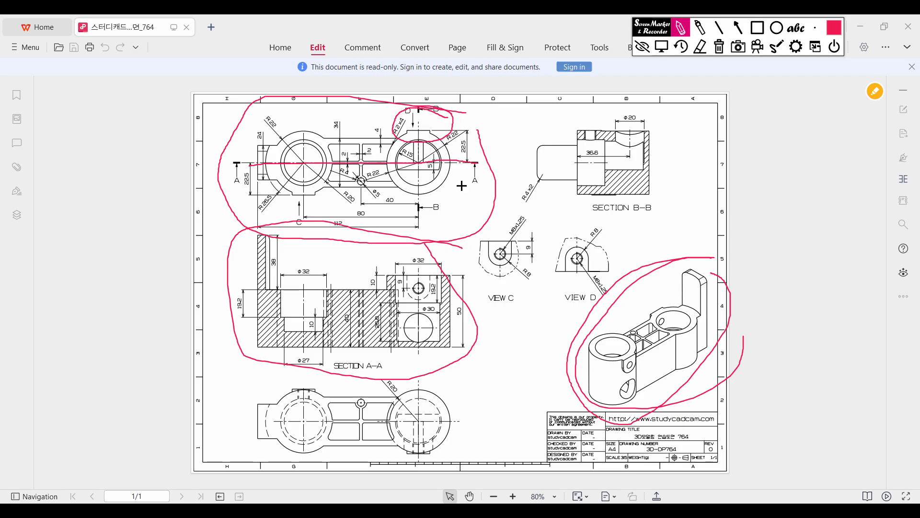
mouse_move(302, 191)
left_mouse_down()
mouse_move(291, 187)
mouse_move(289, 221)
mouse_move(310, 189)
left_mouse_up()
mouse_move(544, 237)
left_mouse_down()
mouse_move(542, 228)
mouse_move(477, 222)
mouse_move(471, 302)
mouse_move(538, 271)
mouse_move(543, 229)
left_mouse_up()
mouse_move(608, 222)
left_mouse_down()
mouse_move(551, 247)
mouse_move(608, 306)
mouse_move(612, 252)
left_mouse_up()
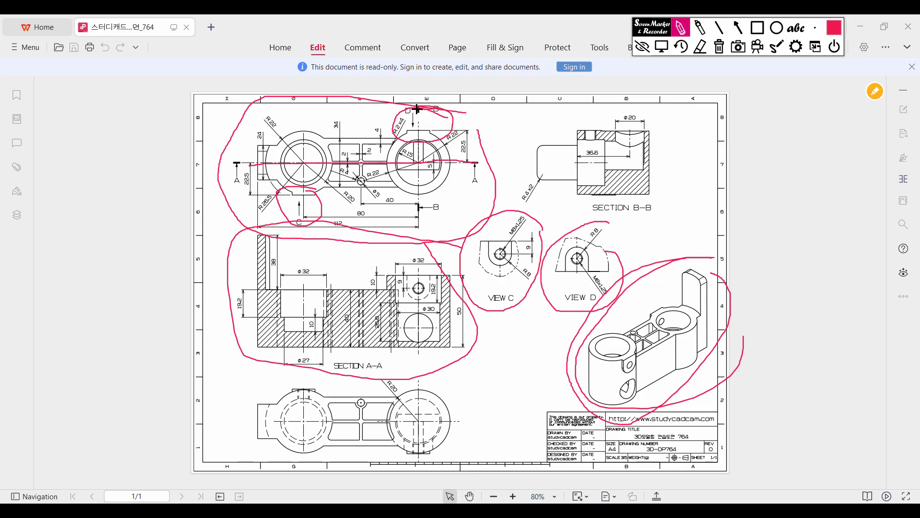
Mark the B-B cutting line, Section B-B and the upright tab in the top and isometric views, and erase all markings
left_click_drag(419, 114, 419, 228)
mouse_move(453, 188)
left_mouse_down()
mouse_move(428, 211)
mouse_move(448, 197)
left_mouse_up()
mouse_move(668, 117)
left_mouse_down()
mouse_move(556, 168)
mouse_move(658, 192)
mouse_move(629, 126)
left_mouse_up()
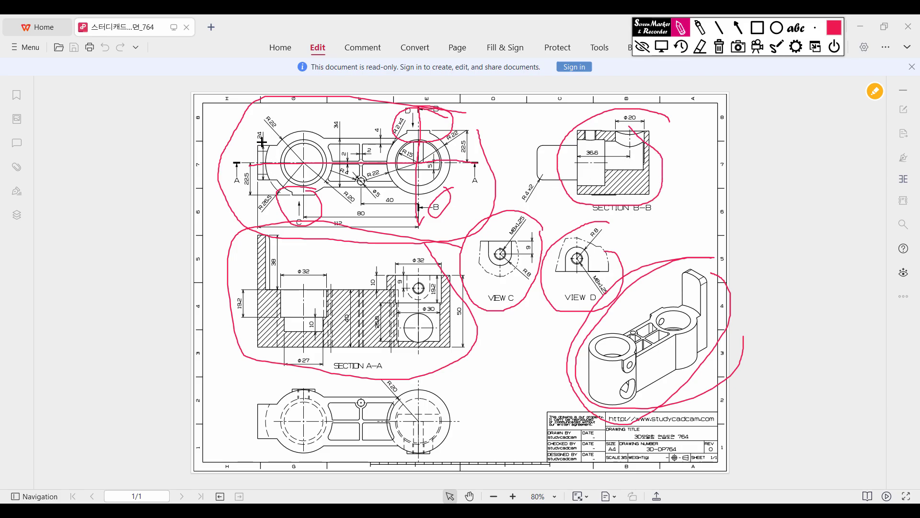
mouse_move(261, 160)
left_mouse_down()
mouse_move(263, 147)
mouse_move(266, 177)
left_mouse_up()
mouse_move(694, 274)
left_mouse_down()
mouse_move(670, 272)
mouse_move(718, 310)
mouse_move(700, 296)
left_mouse_up()
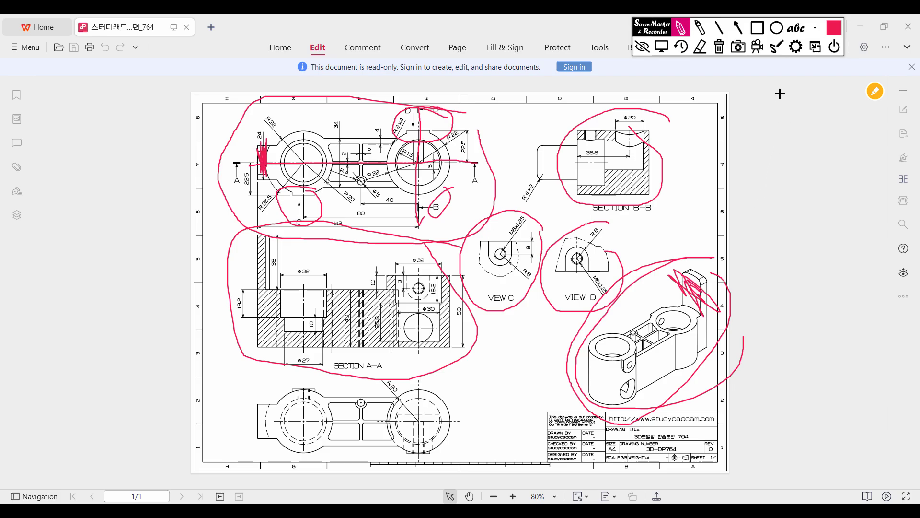
left_click(719, 47)
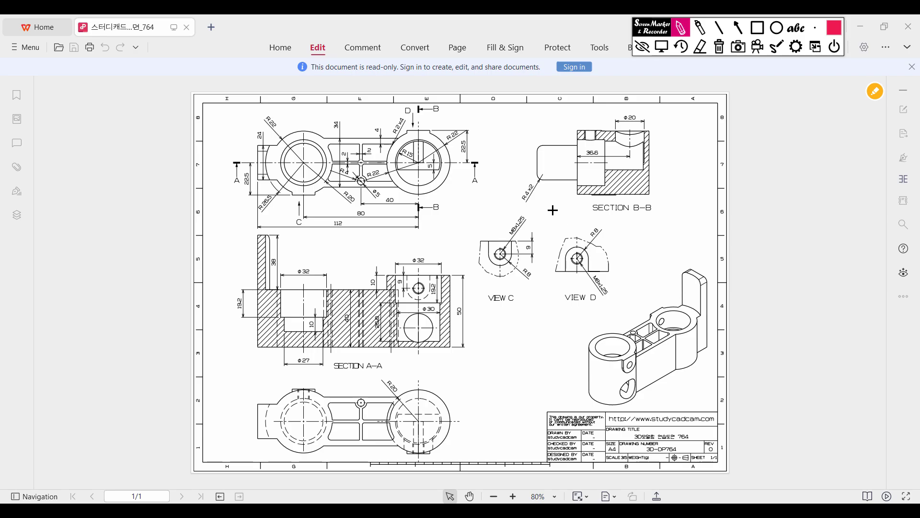
Enlarge the top view, trace the outer circle of the right boss, mark its radius dimension, and clear the markings
mouse_move(454, 109)
left_mouse_down()
mouse_move(409, 114)
mouse_move(211, 213)
mouse_move(470, 257)
mouse_move(455, 111)
left_mouse_up()
left_click(719, 46)
left_click(480, 198)
left_click(662, 47)
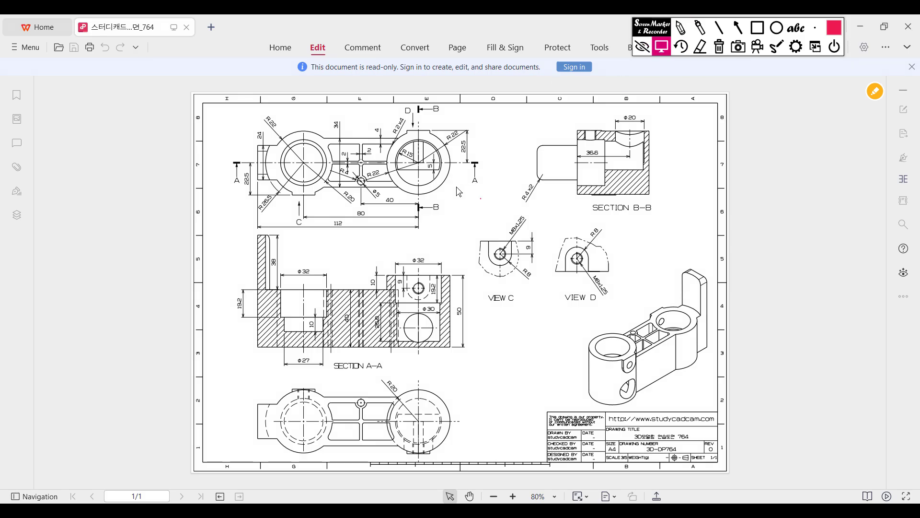
scroll(459, 192, "up", 5, "ctrl")
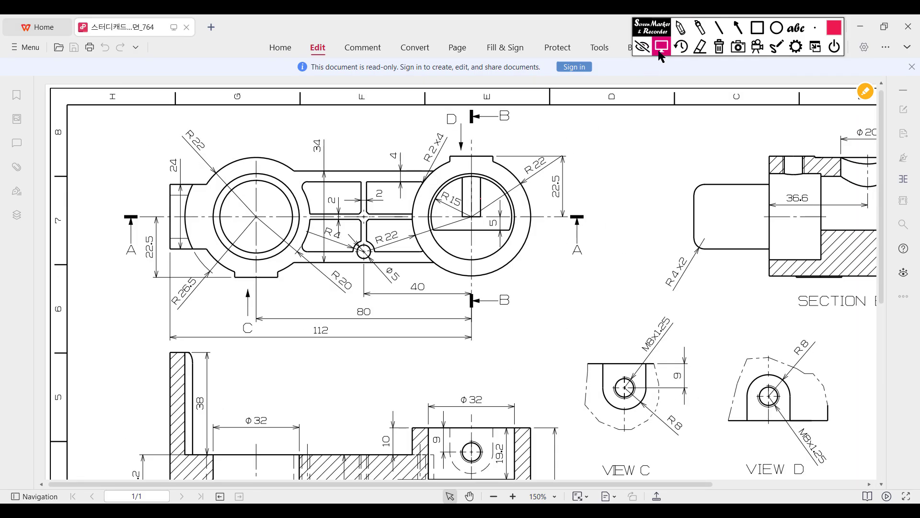
left_click(681, 27)
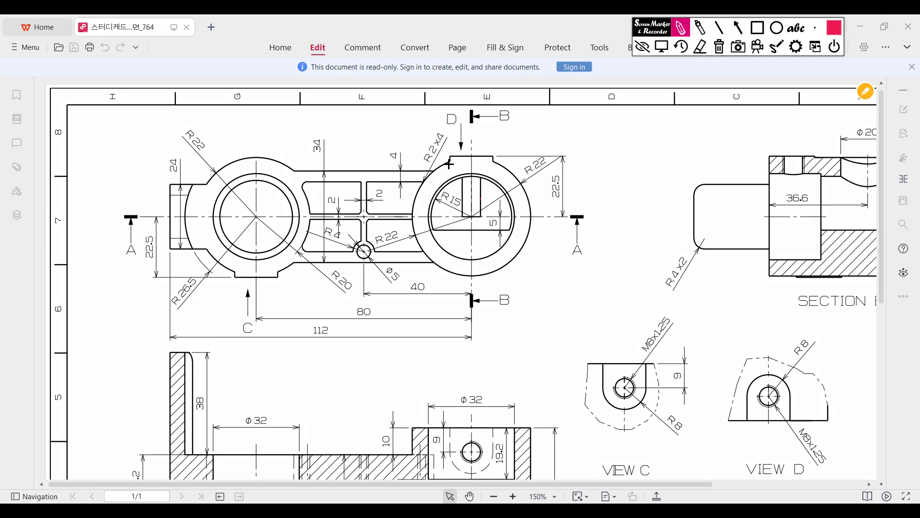
mouse_move(437, 172)
left_mouse_down()
mouse_move(413, 206)
mouse_move(419, 245)
mouse_move(452, 271)
mouse_move(505, 265)
mouse_move(532, 199)
mouse_move(477, 164)
mouse_move(445, 169)
left_mouse_up()
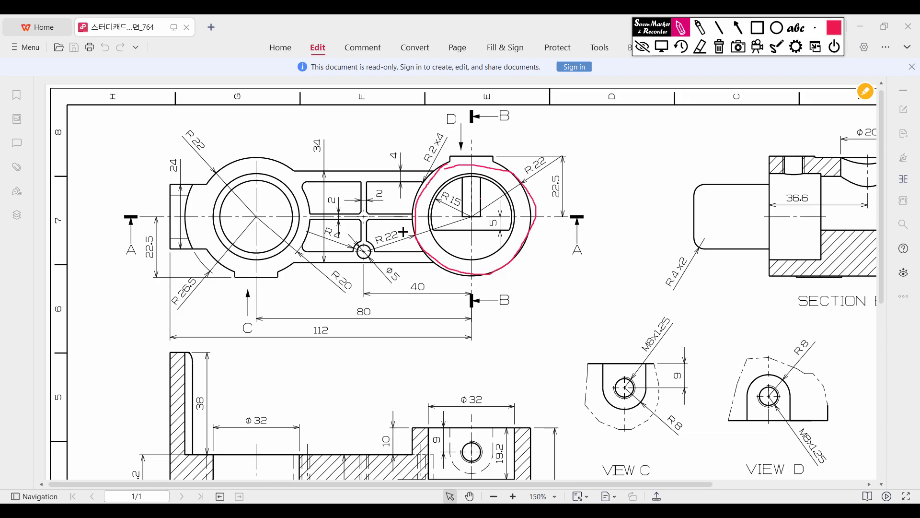
mouse_move(402, 227)
left_mouse_down()
mouse_move(374, 224)
mouse_move(367, 249)
left_mouse_up()
left_click(720, 47)
Examine Section A-A and mark the right boss's overall height dimension and wall, clearing the ink when done
left_click(661, 46)
scroll(604, 246, "down", 3)
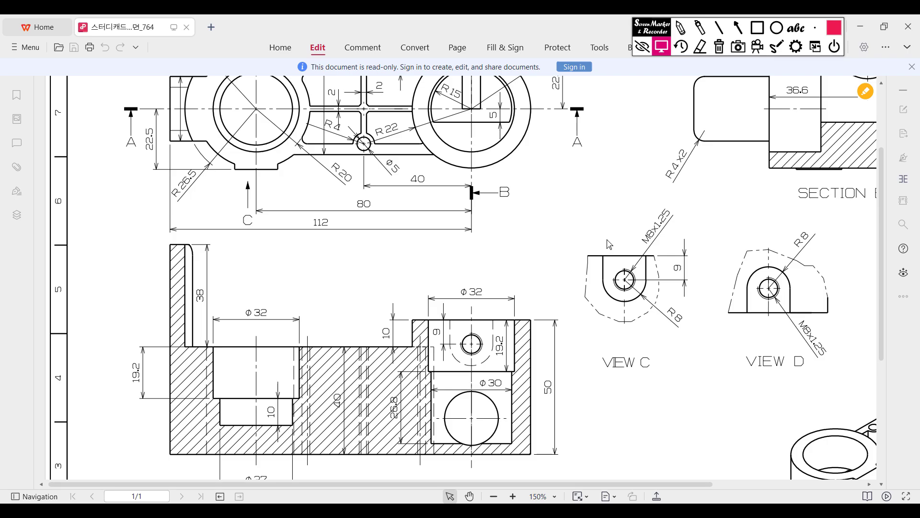
scroll(607, 246, "down", 1, "ctrl")
scroll(609, 244, "up", 2)
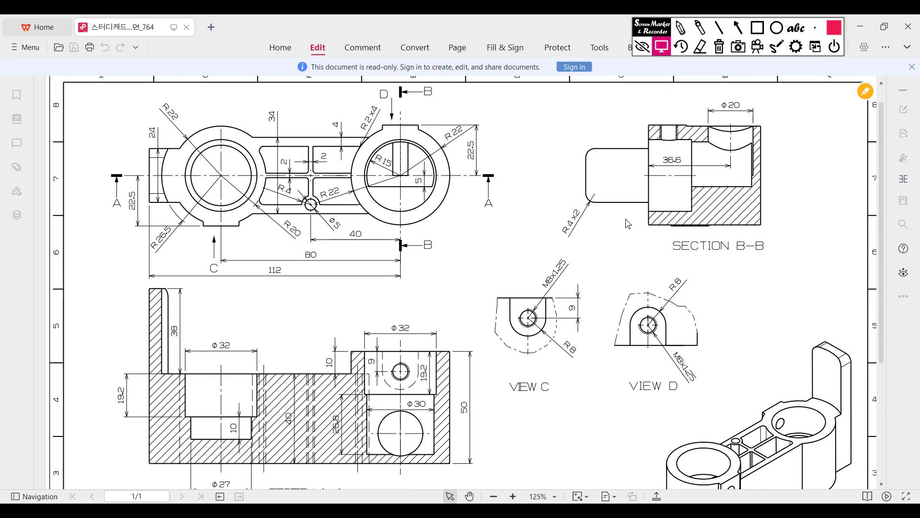
left_click(682, 29)
mouse_move(472, 392)
left_mouse_down()
mouse_move(458, 398)
mouse_move(463, 418)
mouse_move(473, 394)
left_mouse_up()
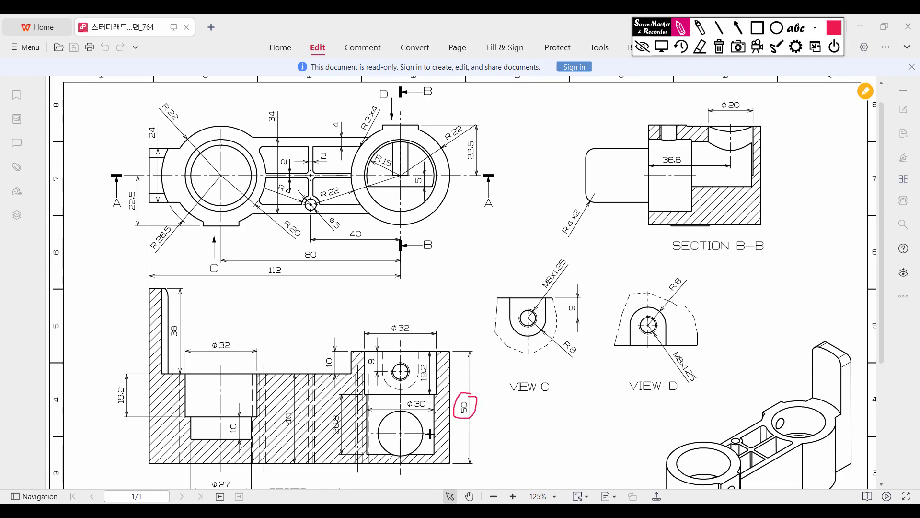
mouse_move(442, 434)
left_mouse_down()
mouse_move(456, 348)
mouse_move(458, 368)
left_mouse_up()
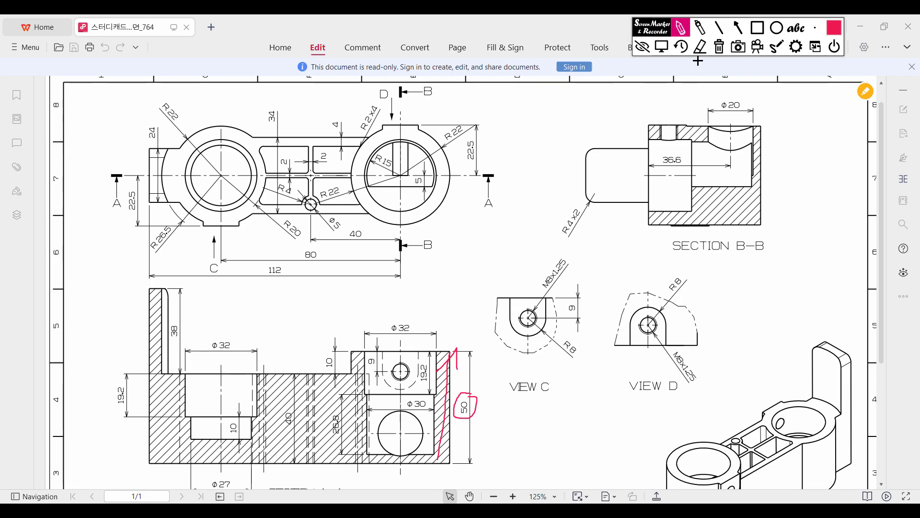
left_click(719, 48)
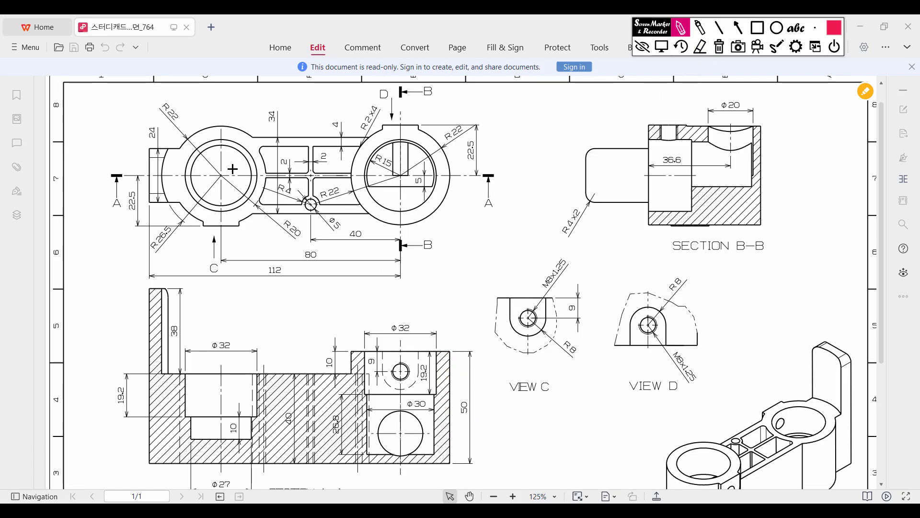
Trace the left boss's outer circle and the connecting edges, mark its radius and the boss centre distance, and erase the ink
mouse_move(252, 137)
left_mouse_down()
mouse_move(235, 125)
mouse_move(201, 130)
mouse_move(176, 159)
mouse_move(180, 203)
mouse_move(212, 222)
mouse_move(240, 218)
mouse_move(263, 192)
mouse_move(255, 136)
left_mouse_up()
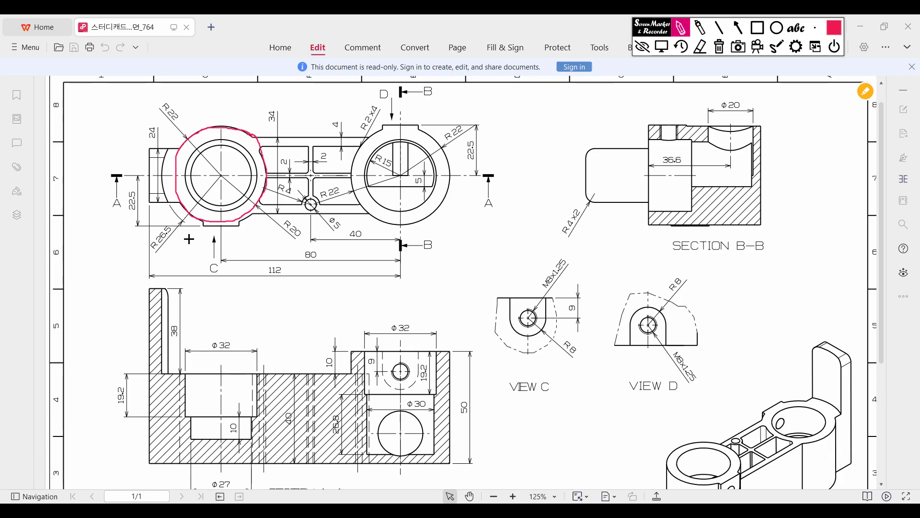
mouse_move(184, 95)
left_mouse_down()
mouse_move(164, 95)
mouse_move(184, 118)
mouse_move(179, 95)
left_mouse_up()
left_click_drag(400, 171, 400, 177)
left_click_drag(219, 184, 218, 173)
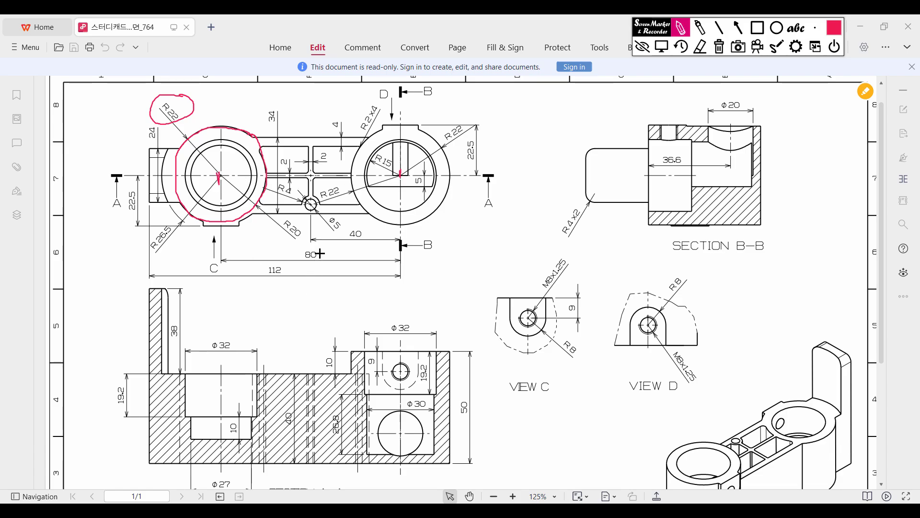
mouse_move(320, 252)
left_mouse_down()
mouse_move(299, 249)
mouse_move(327, 260)
mouse_move(323, 250)
mouse_move(318, 256)
left_mouse_up()
left_click_drag(255, 136, 363, 131)
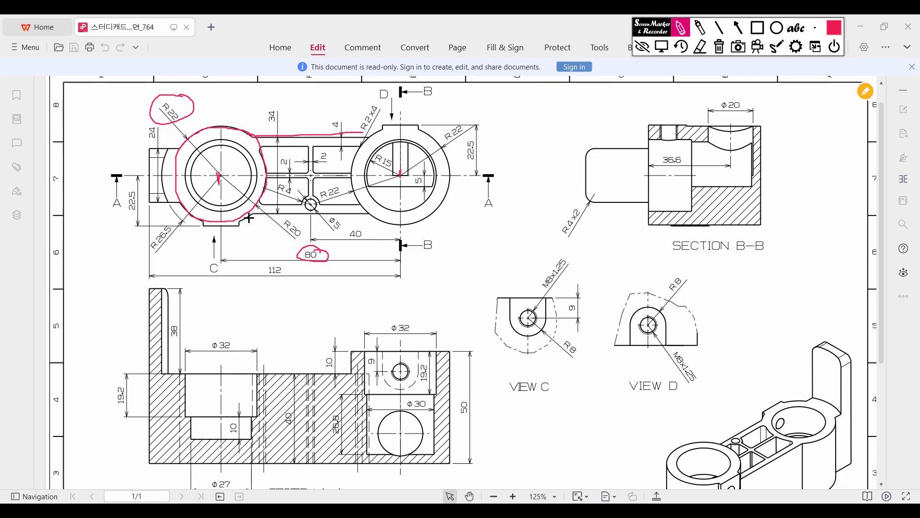
left_click_drag(247, 213, 369, 212)
left_click(719, 47)
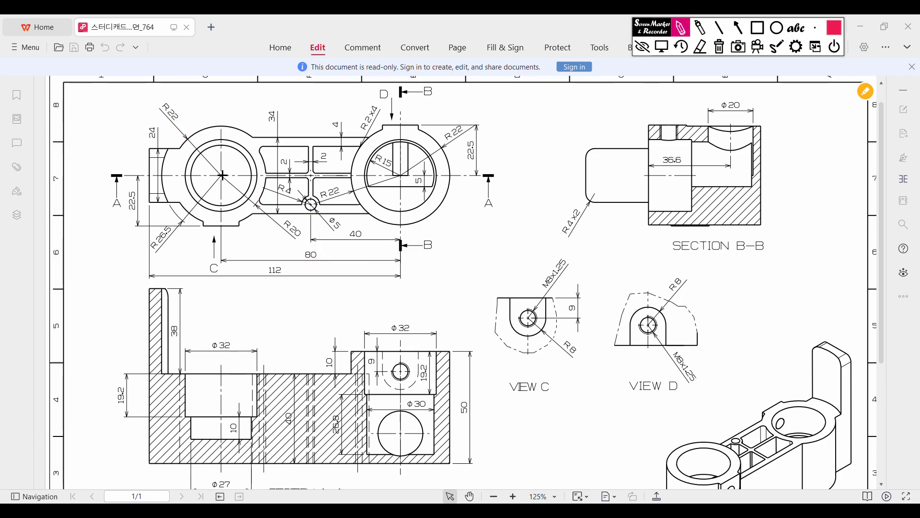
Trace the centreline and both edges of the connecting arm in the top view and circle the centre distance and arm width
left_click_drag(222, 176, 404, 174)
mouse_move(328, 246)
left_mouse_down()
mouse_move(301, 247)
mouse_move(330, 259)
mouse_move(326, 244)
left_mouse_up()
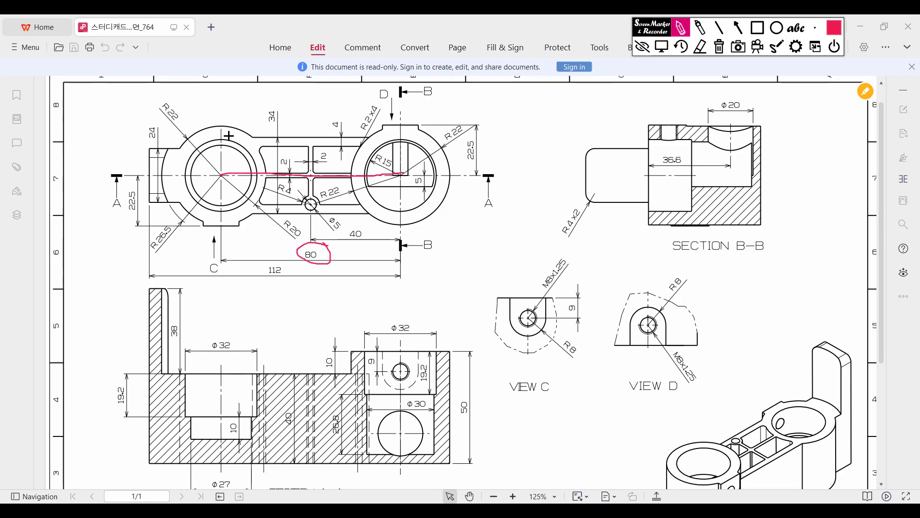
left_click_drag(222, 134, 374, 135)
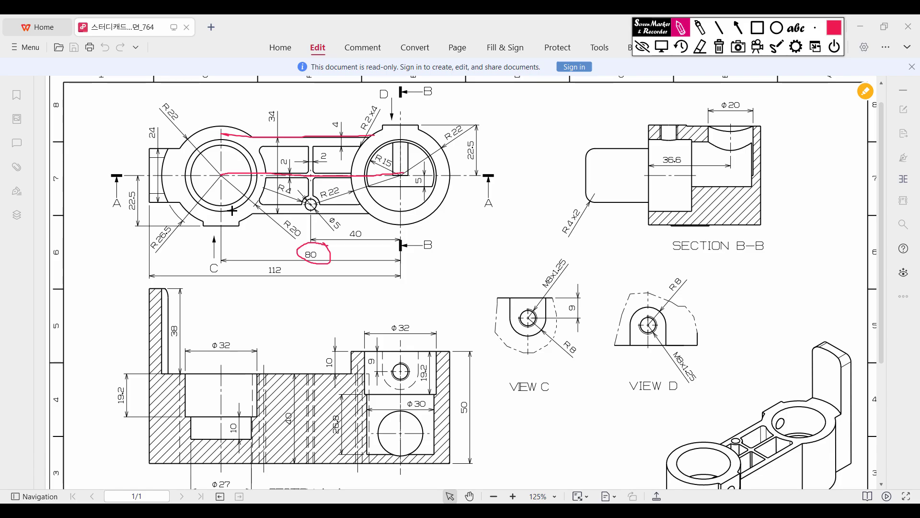
left_click_drag(229, 211, 359, 209)
mouse_move(283, 107)
left_mouse_down()
mouse_move(255, 118)
mouse_move(281, 107)
left_mouse_up()
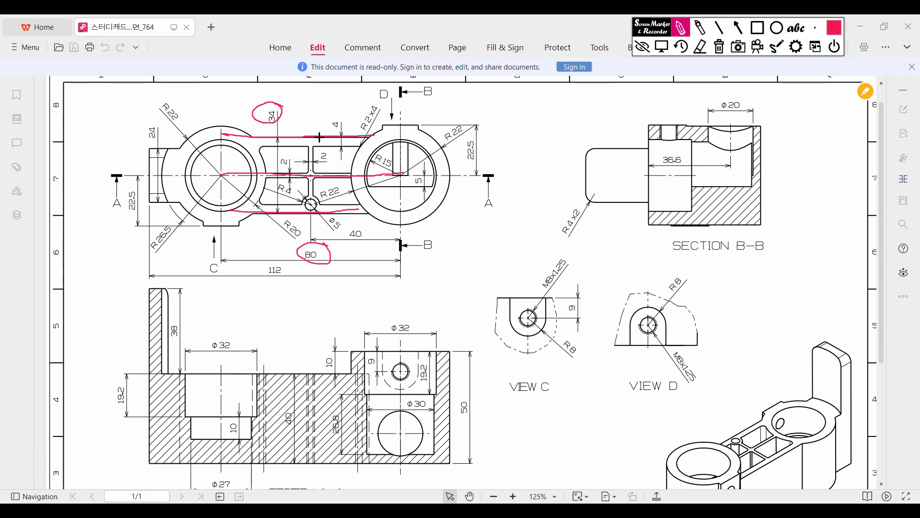
left_click_drag(319, 138, 324, 173)
Trace the tab's centreline and side edges in the top view and circle its distance from the right boss and its width
left_click_drag(150, 173, 188, 172)
left_click_drag(221, 175, 150, 175)
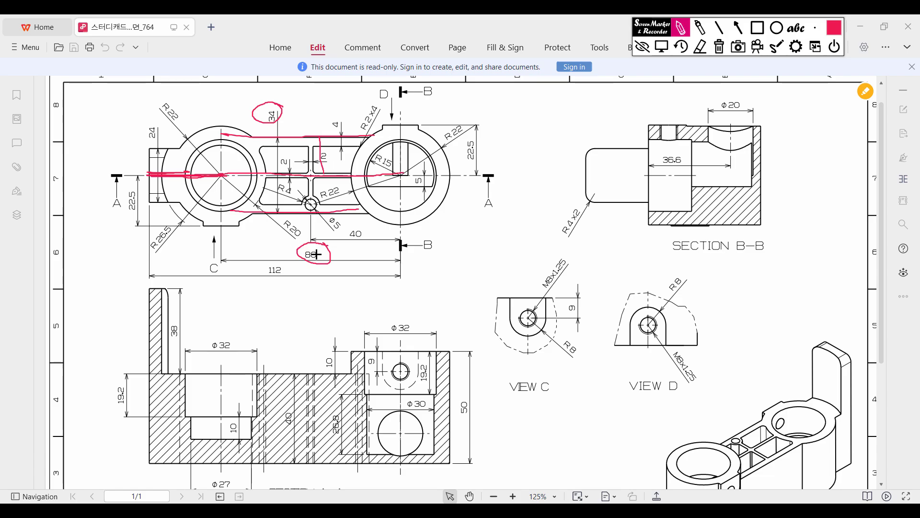
mouse_move(280, 271)
left_mouse_down()
mouse_move(253, 274)
mouse_move(287, 265)
left_mouse_up()
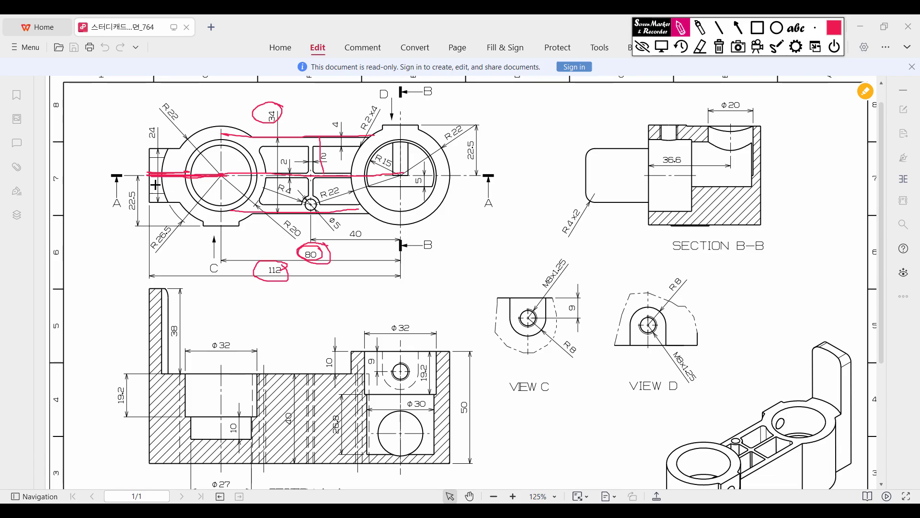
left_click_drag(150, 147, 179, 149)
left_click_drag(150, 198, 180, 198)
mouse_move(165, 123)
left_mouse_down()
mouse_move(141, 138)
mouse_move(168, 126)
mouse_move(173, 175)
left_mouse_up()
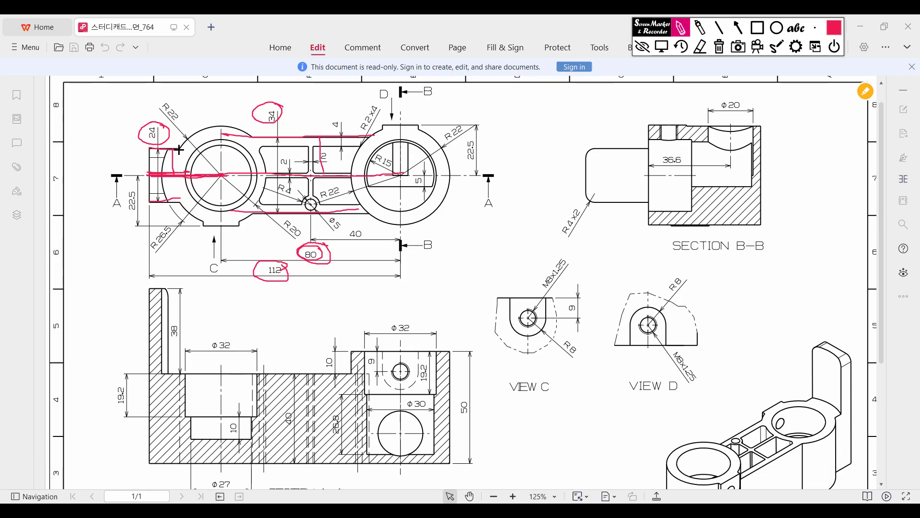
Trace the remaining outline of the top view: the tab's end edge, the left boss arcs and the right boss circle
left_click_drag(152, 151, 151, 197)
mouse_move(179, 154)
left_mouse_down()
mouse_move(195, 127)
mouse_move(242, 128)
left_mouse_up()
mouse_move(177, 199)
left_mouse_down()
mouse_move(215, 224)
mouse_move(257, 217)
left_mouse_up()
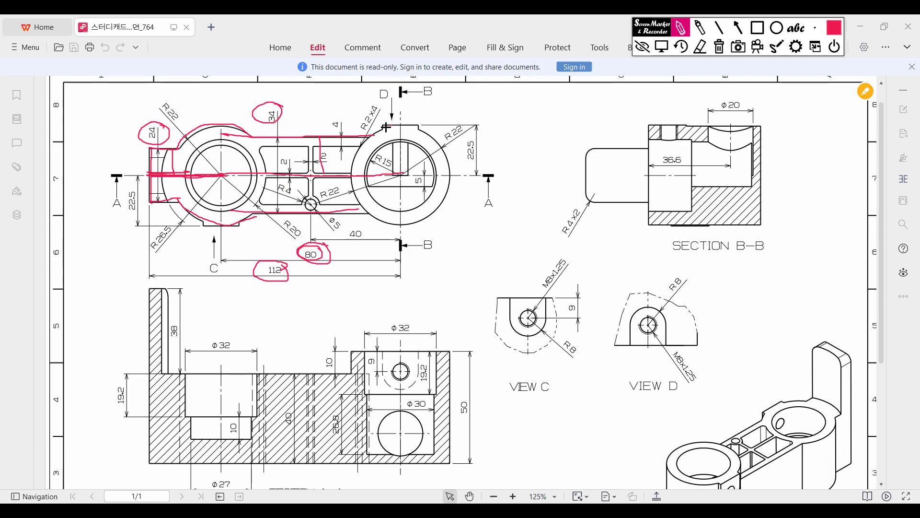
mouse_move(373, 146)
left_mouse_down()
mouse_move(410, 124)
mouse_move(450, 154)
mouse_move(393, 204)
mouse_move(374, 138)
mouse_move(372, 217)
mouse_move(364, 156)
left_mouse_up()
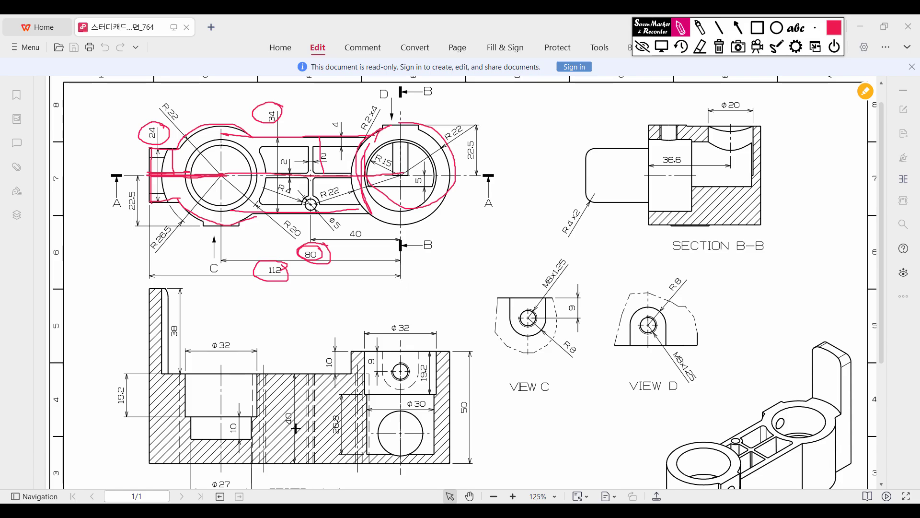
Circle the arm height, right boss height and step height dimensions in Section A-A, and clear all the markings
mouse_move(299, 407)
left_mouse_down()
mouse_move(275, 419)
mouse_move(295, 410)
left_mouse_up()
mouse_move(478, 404)
left_mouse_down()
mouse_move(462, 392)
mouse_move(455, 419)
mouse_move(477, 395)
left_mouse_up()
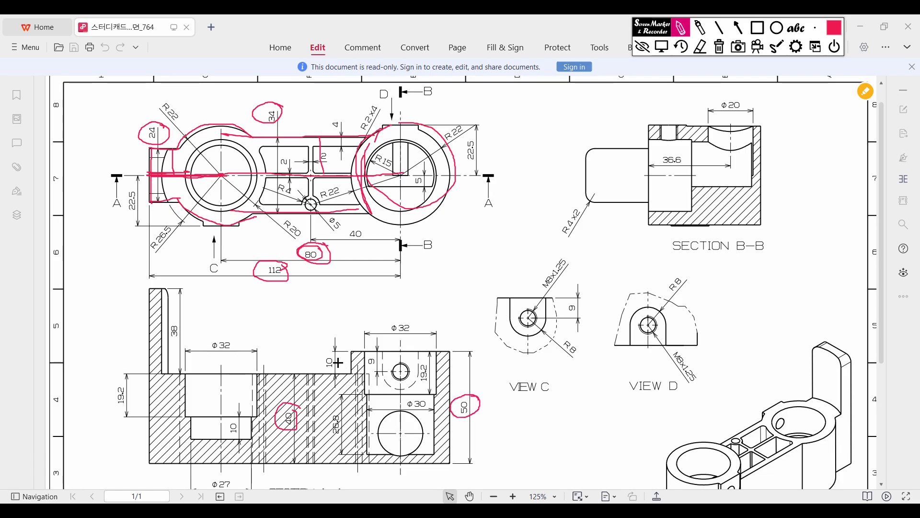
mouse_move(339, 363)
left_mouse_down()
mouse_move(323, 356)
mouse_move(344, 366)
left_mouse_up()
mouse_move(302, 408)
left_mouse_down()
mouse_move(299, 434)
mouse_move(297, 404)
left_mouse_up()
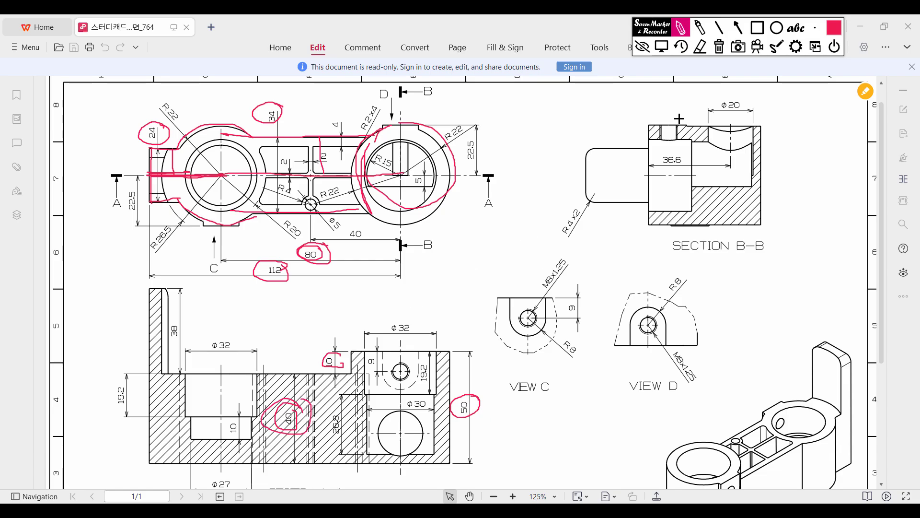
left_click(719, 46)
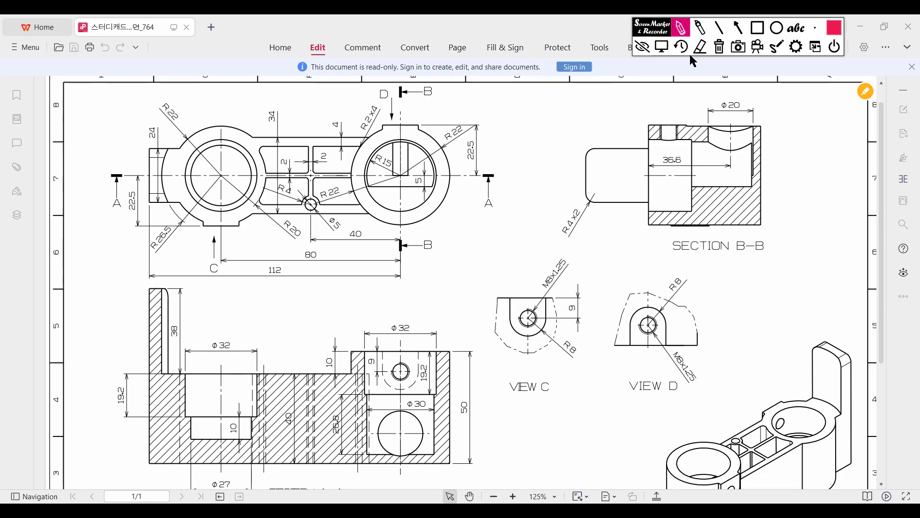
Switch to SOLIDWORKS and start a new sketch on the Top Plane
left_click(662, 47)
left_click(464, 510)
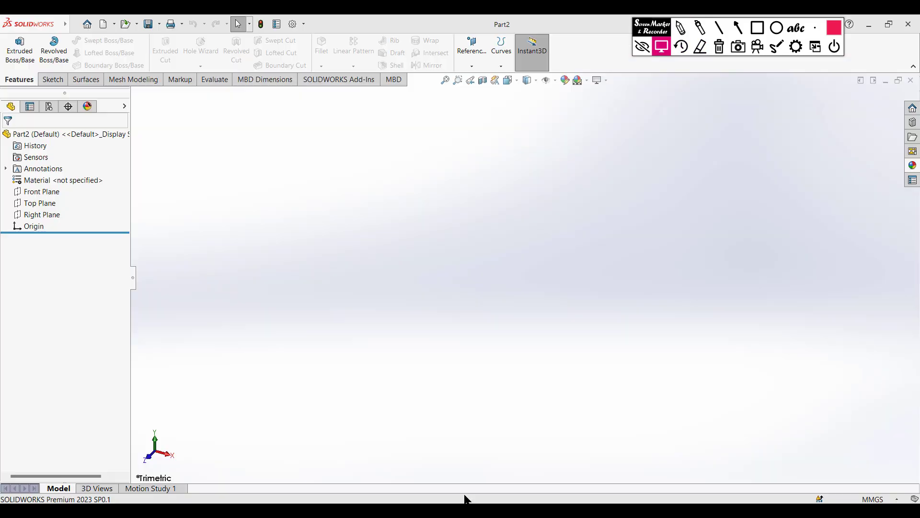
right_click(32, 210)
left_click(36, 190)
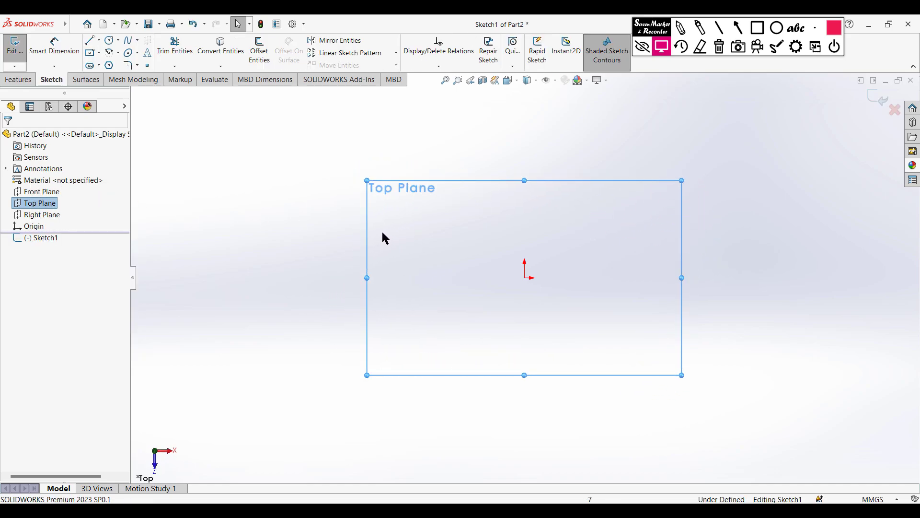
Sketch a 44 mm diameter circle centred on the origin
left_click(111, 42)
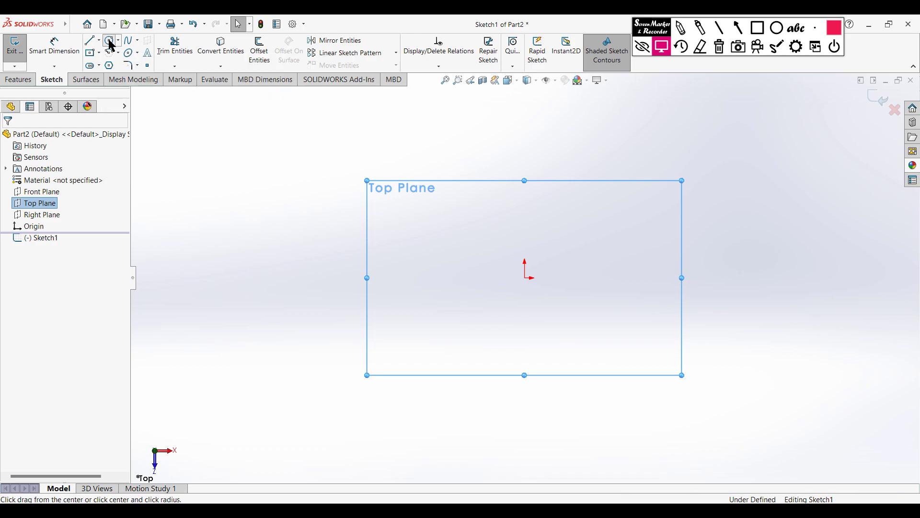
left_click(525, 278)
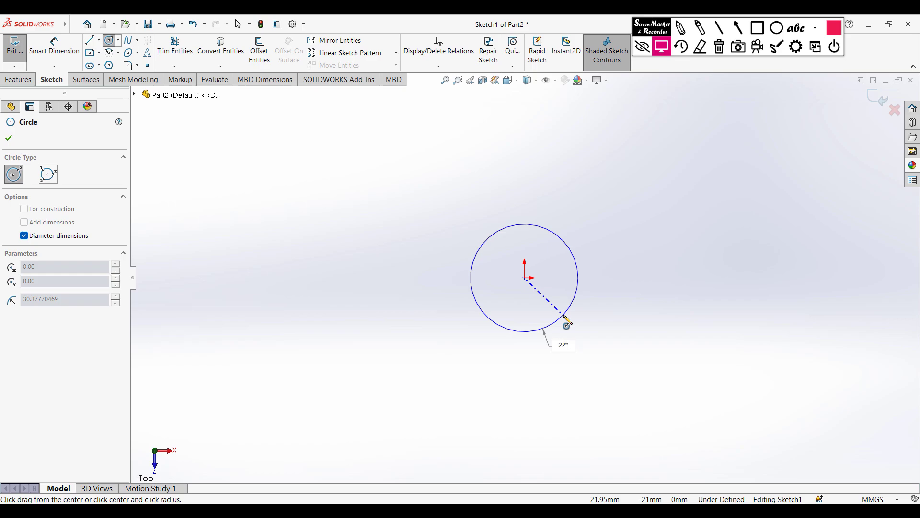
key("Return")
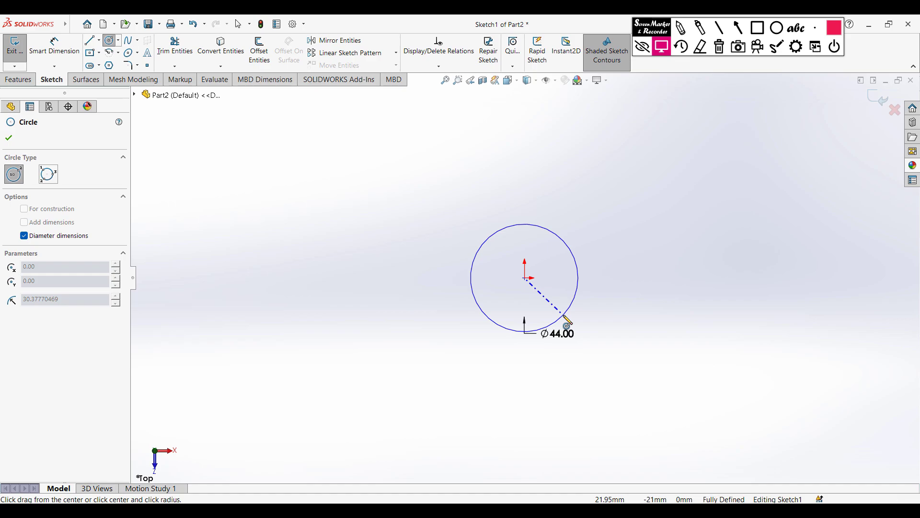
Extrude the circle 50 mm upward as a blind boss
key("ctrl+7")
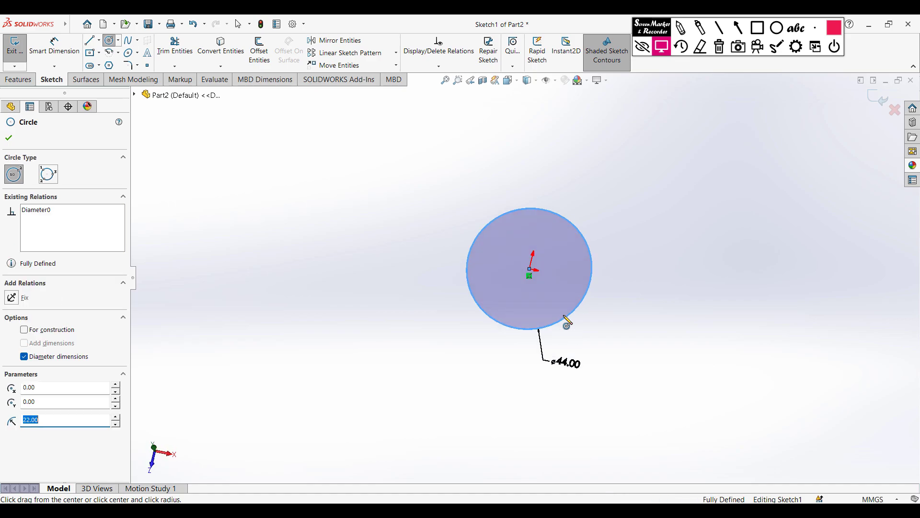
left_click(17, 81)
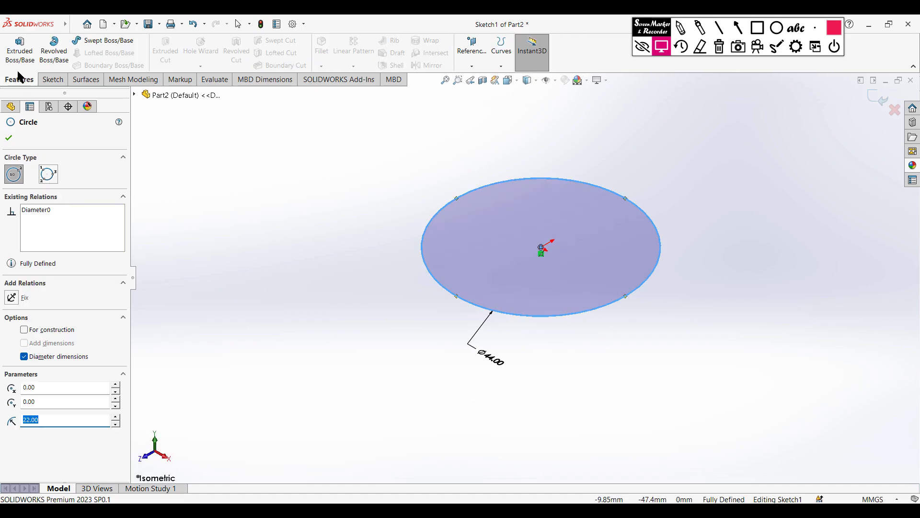
left_click(22, 52)
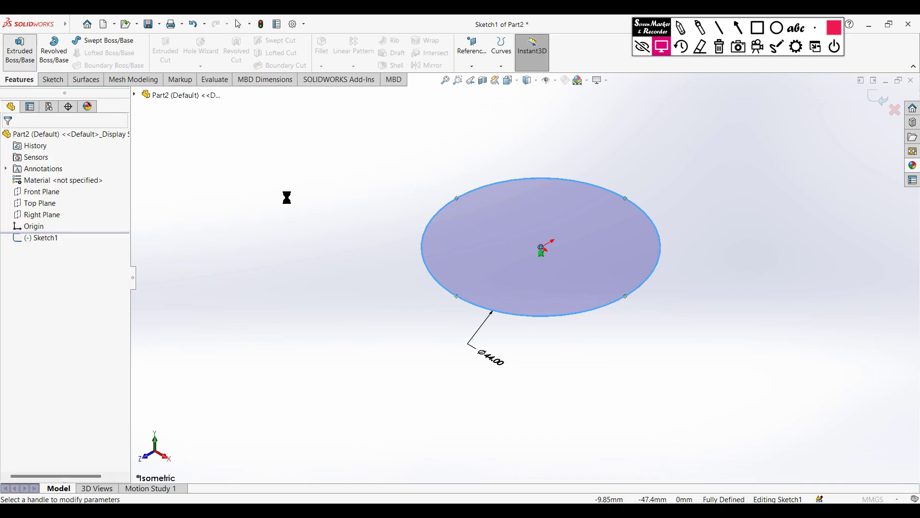
type("50")
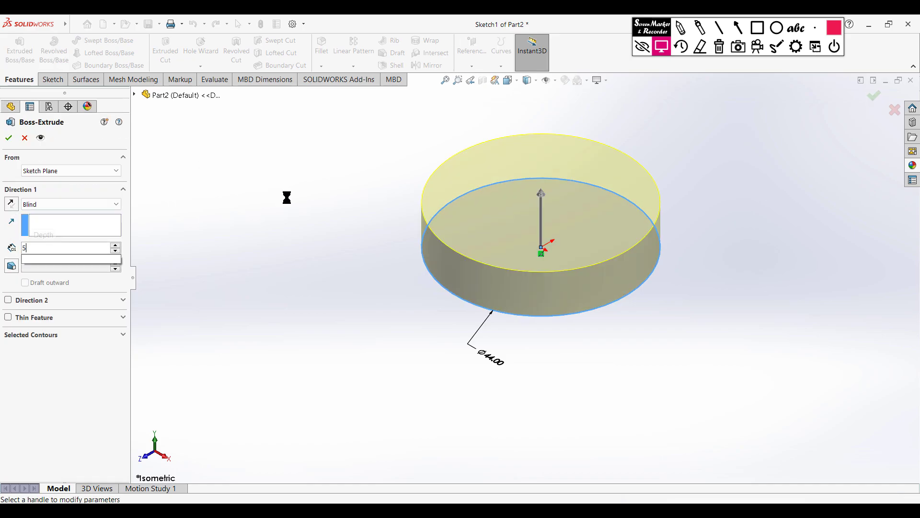
key("Return")
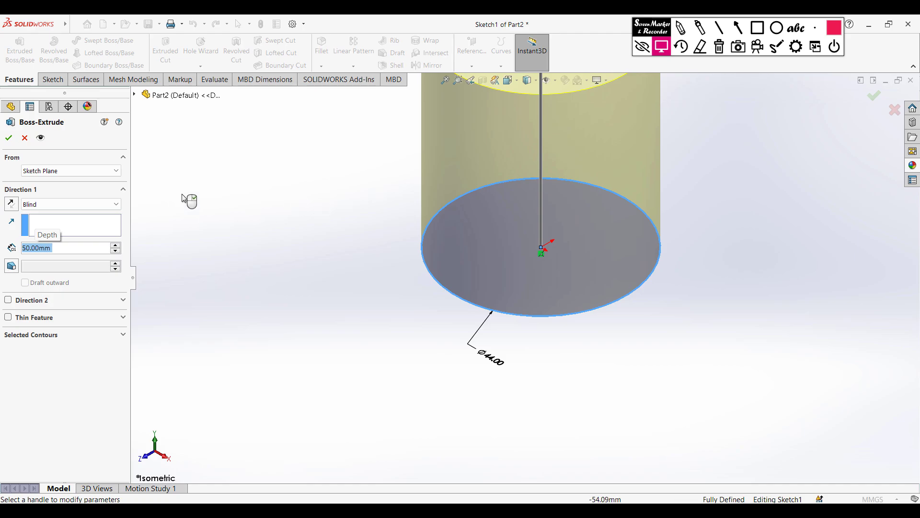
left_click(8, 138)
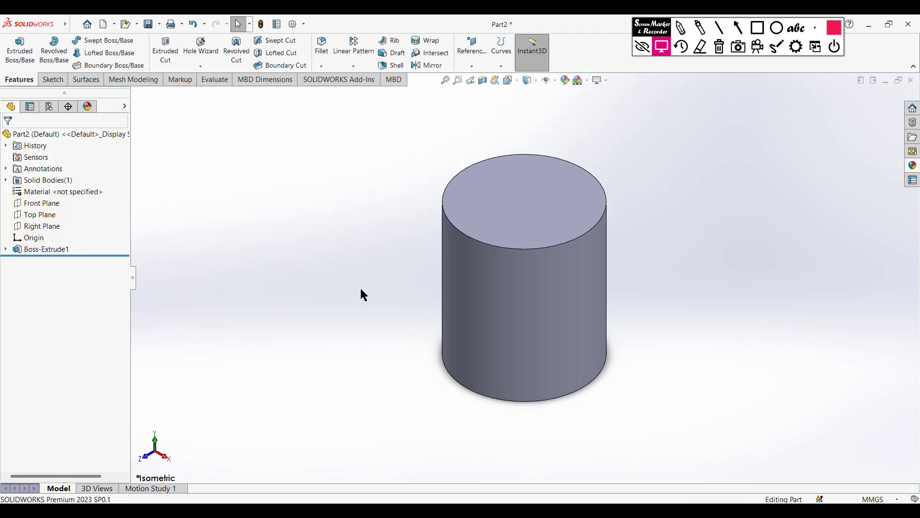
Start a new sketch on the Top Plane and draw an 80 mm horizontal centerline leftward from the origin
right_click(46, 216)
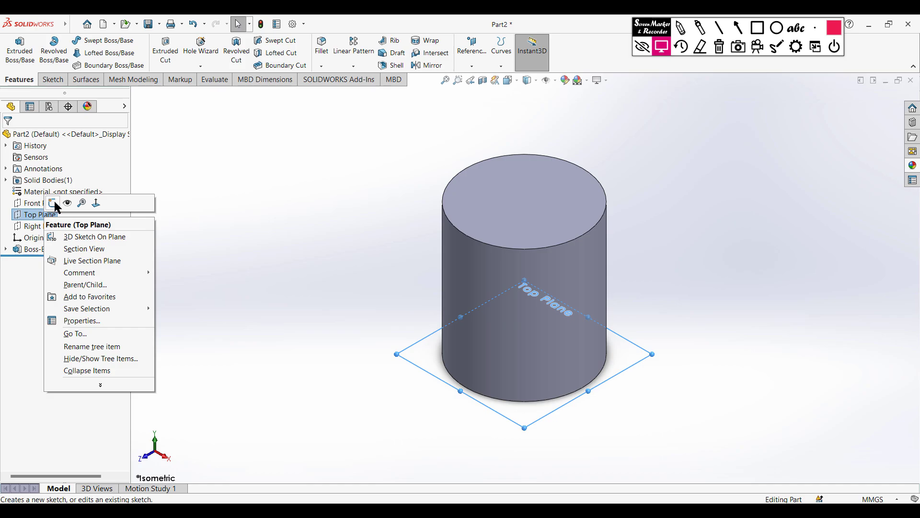
left_click(83, 205)
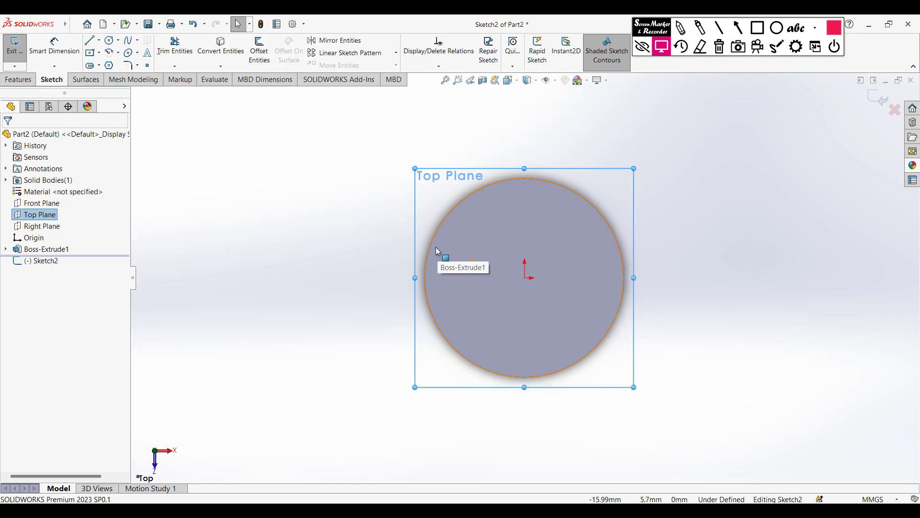
left_click(99, 40)
left_click(113, 65)
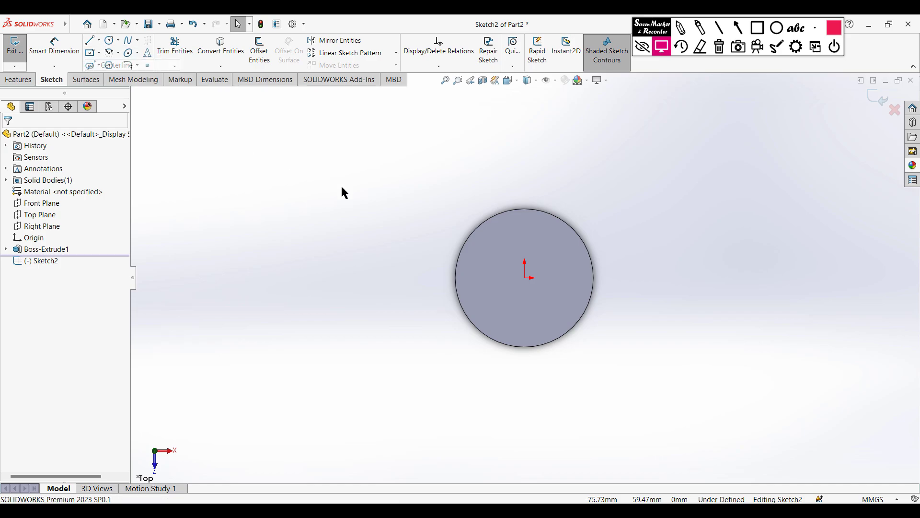
left_click(525, 278)
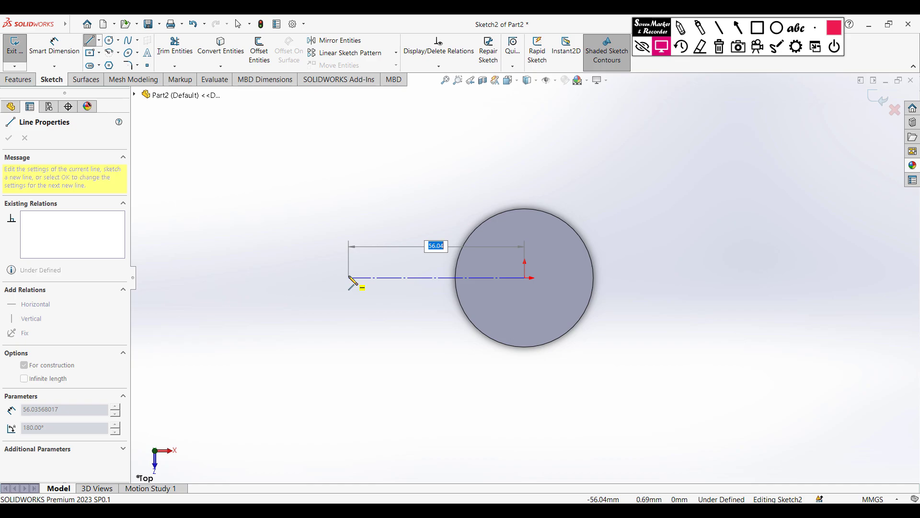
key("Return")
key("Escape")
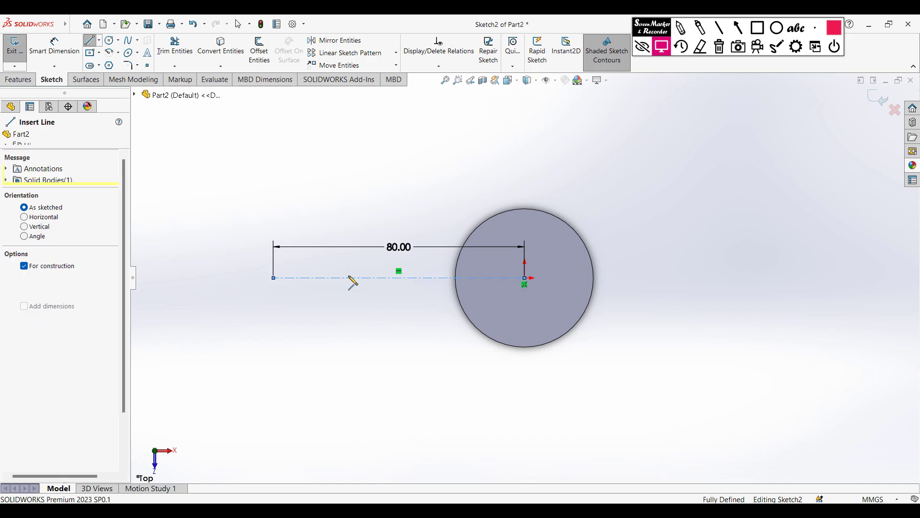
key("Escape")
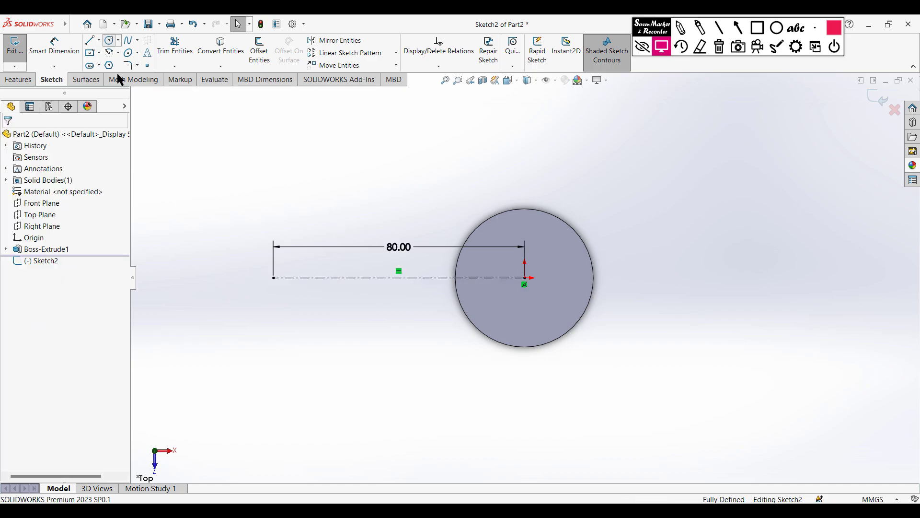
Sketch a 44 mm diameter circle centred on the left end of the 80 mm centerline
left_click(110, 41)
left_click(274, 278)
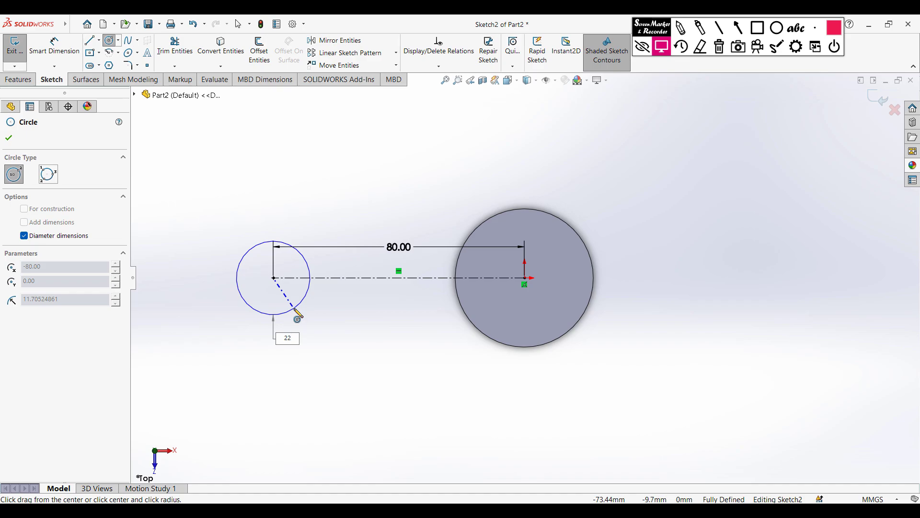
key("Return")
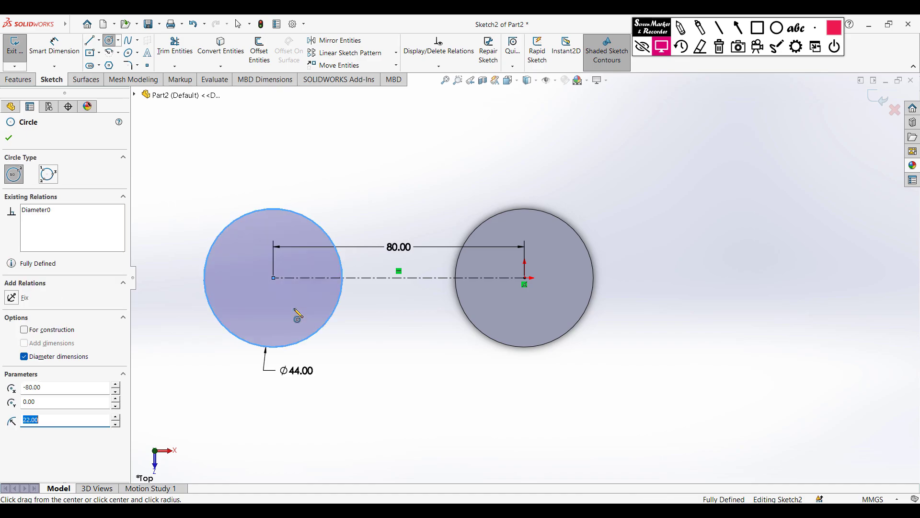
key("Escape")
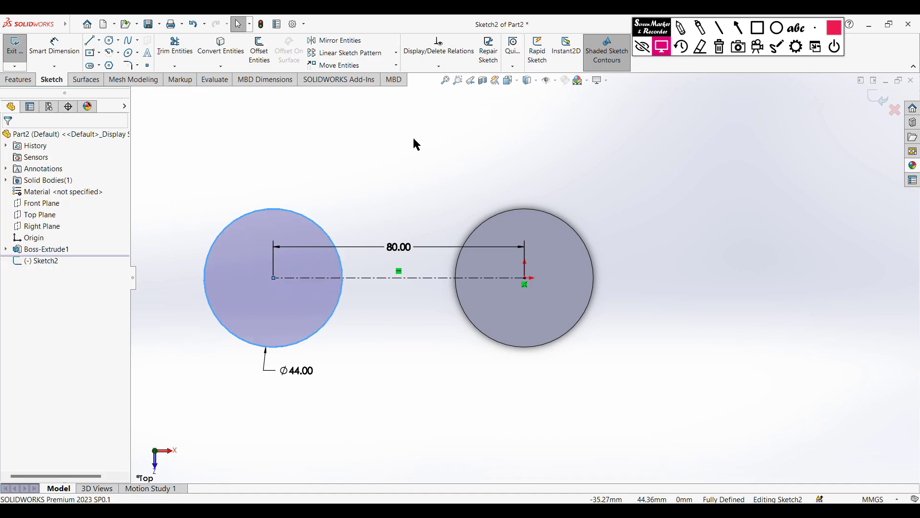
key("Escape")
Offset the 80 mm centerline bi-directionally by 34/2 (17 mm) to form the arm's two side edges
left_click(426, 280)
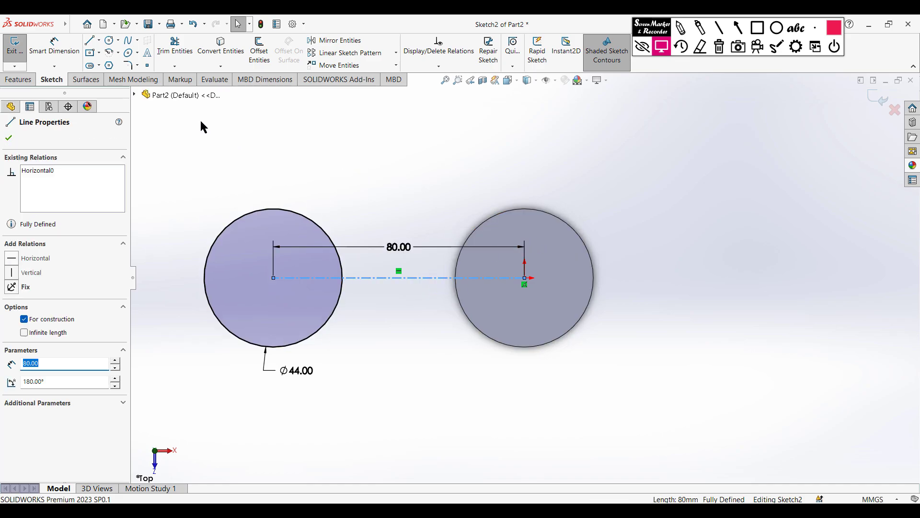
left_click(261, 53)
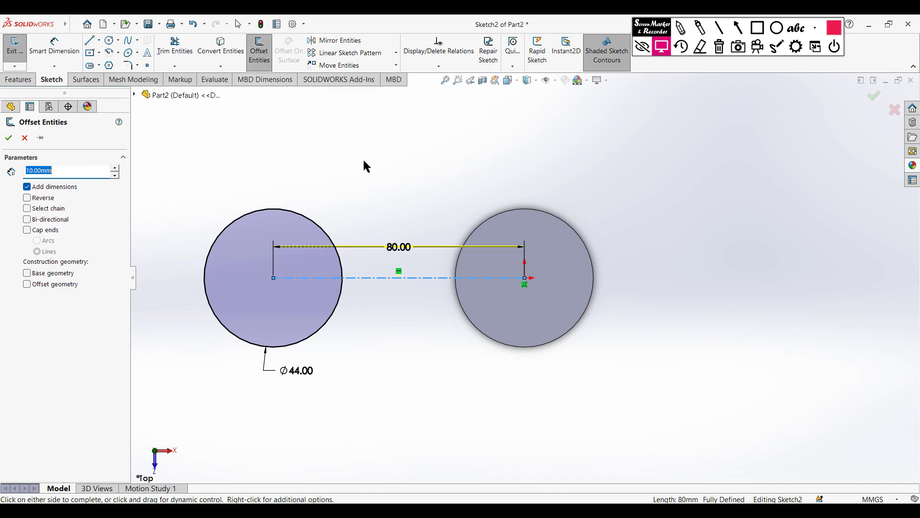
type("34/2")
key("Return")
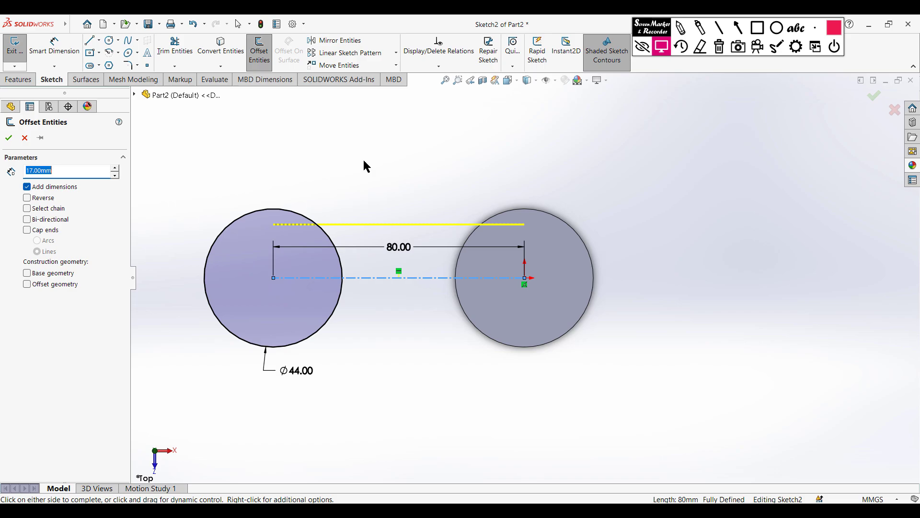
left_click(27, 219)
left_click(9, 138)
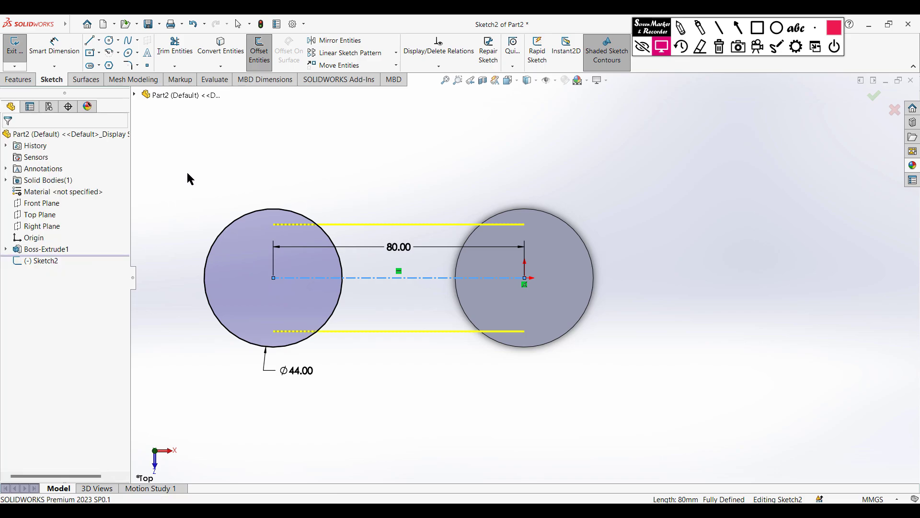
Draw a 32 mm (112-80) horizontal centerline leftward from the left circle's centre for the tab
scroll(281, 201, "up", 1)
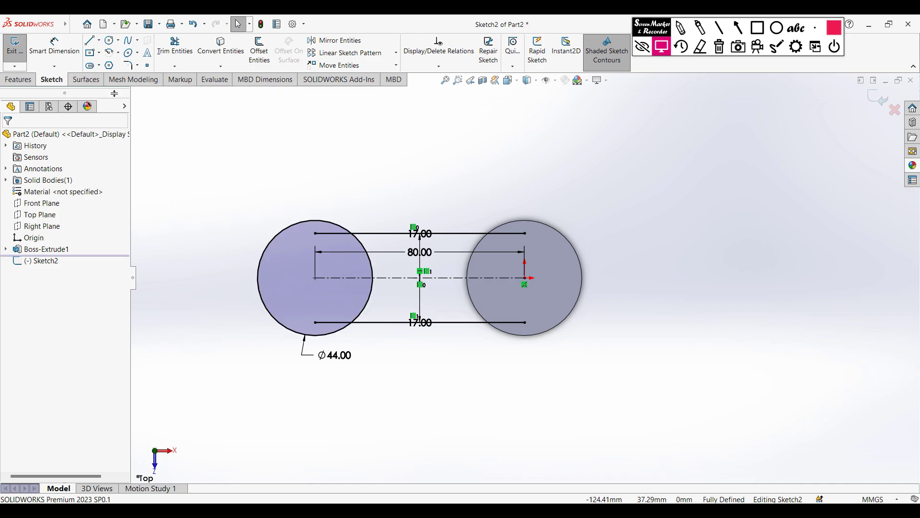
left_click(94, 36)
left_click(99, 40)
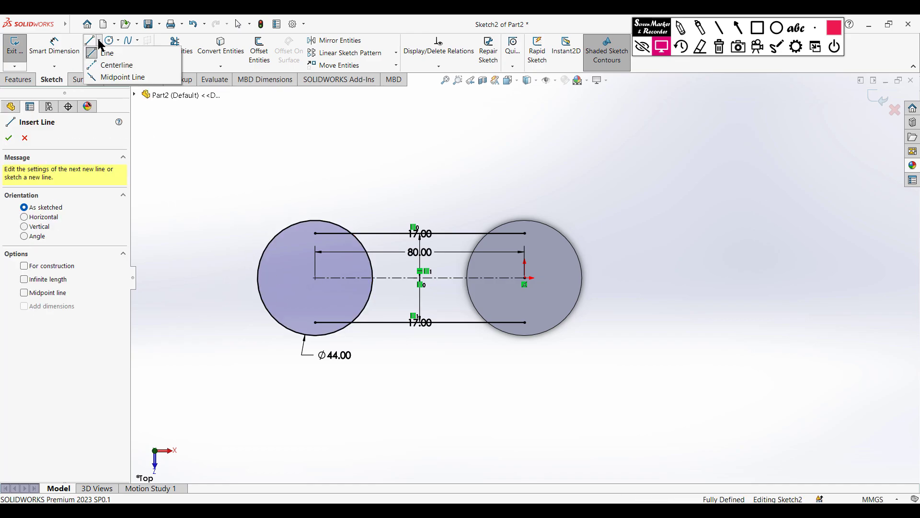
left_click(117, 65)
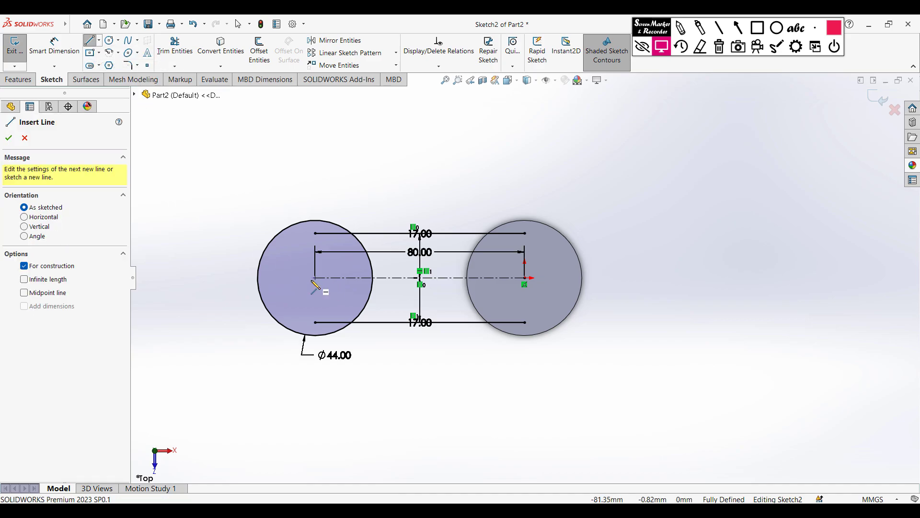
left_click(315, 277)
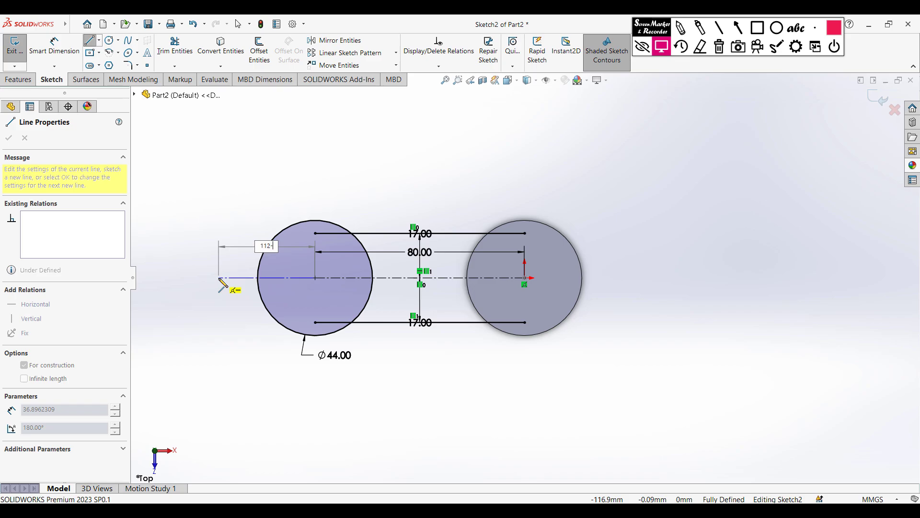
key("Return")
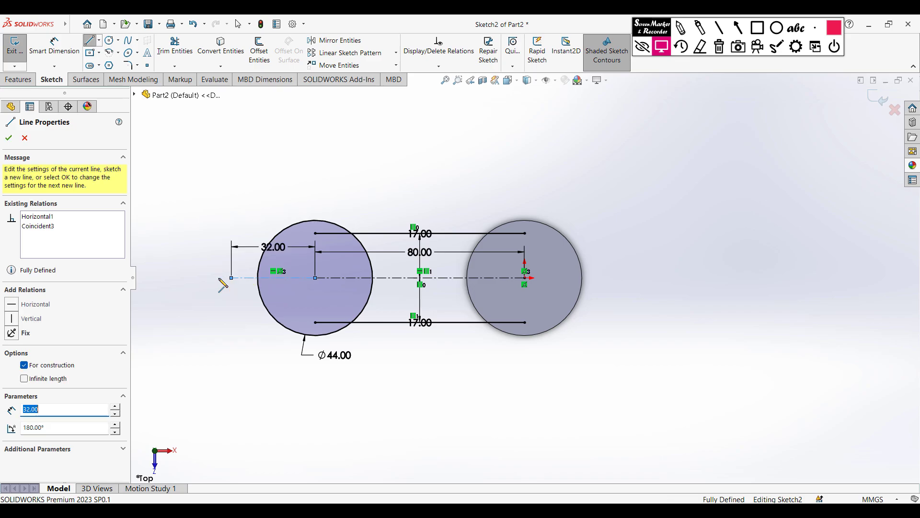
key("Escape")
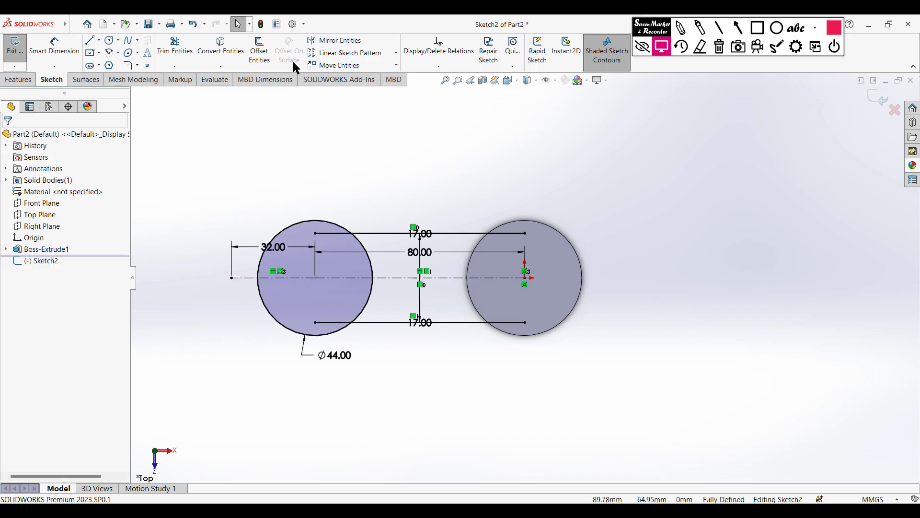
Offset the tab's 32 mm centerline bi-directionally by 24/2 (12 mm) to form its two side edges
left_click(260, 53)
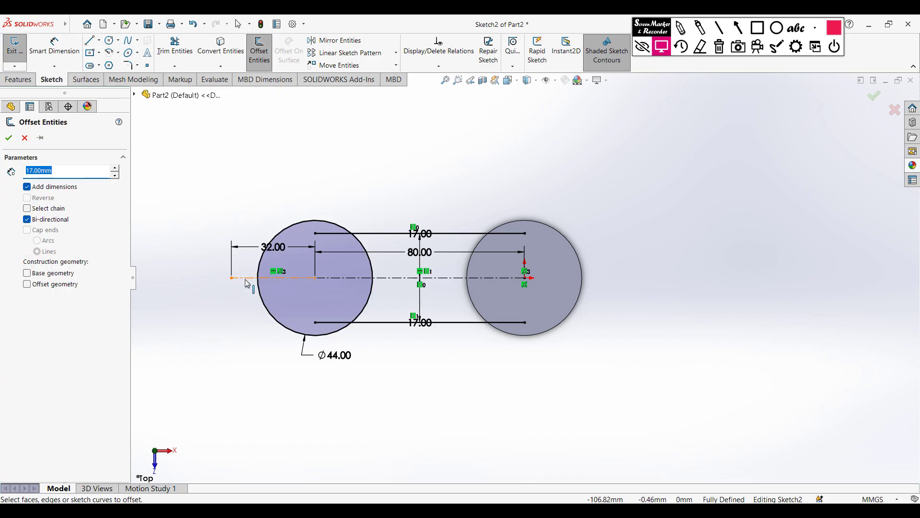
left_click(246, 279)
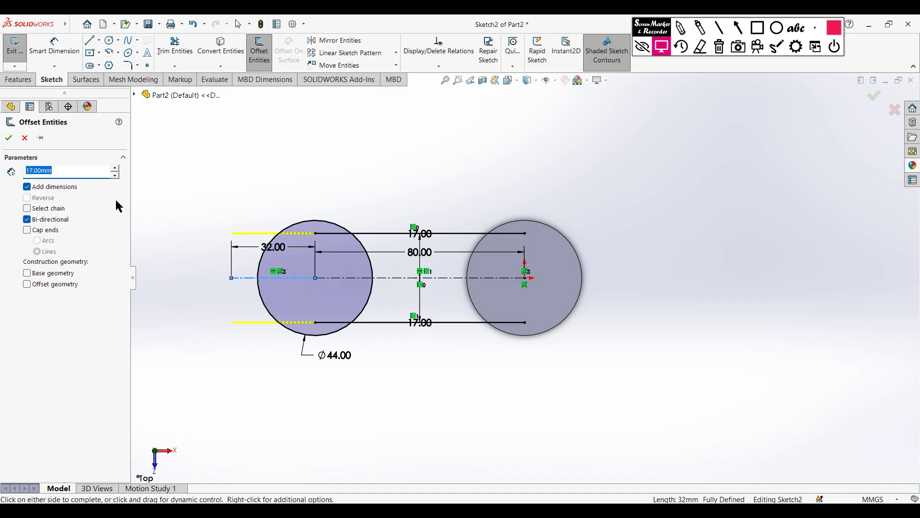
type("24/2")
key("Return")
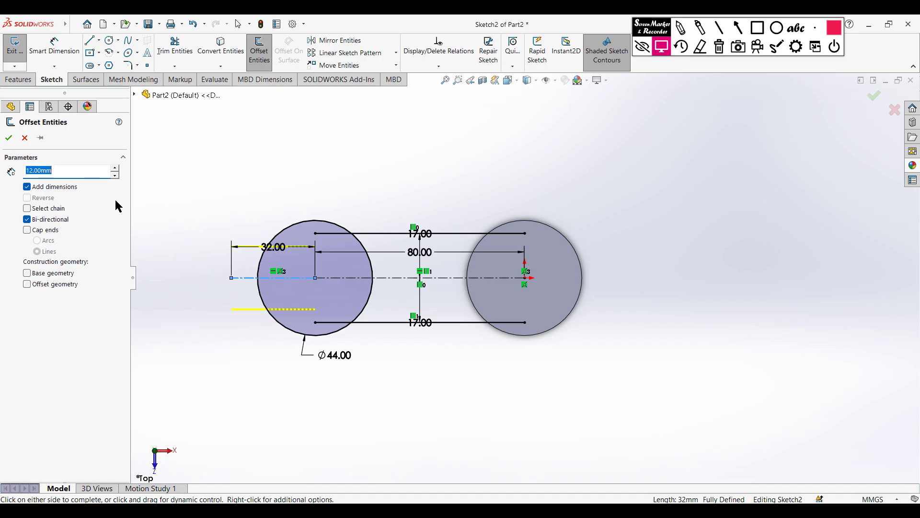
left_click(9, 138)
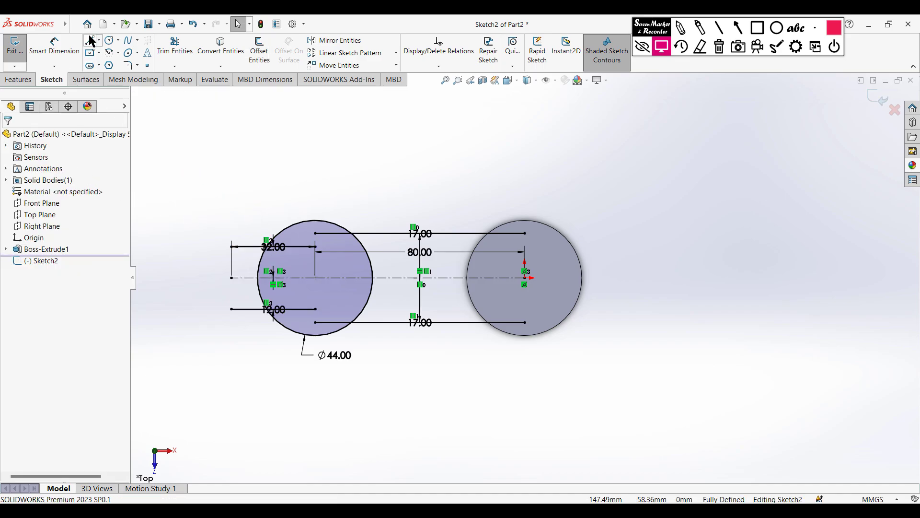
Close the tab's outer end with a vertical line joining the left endpoints of its two side edges
left_click(232, 247)
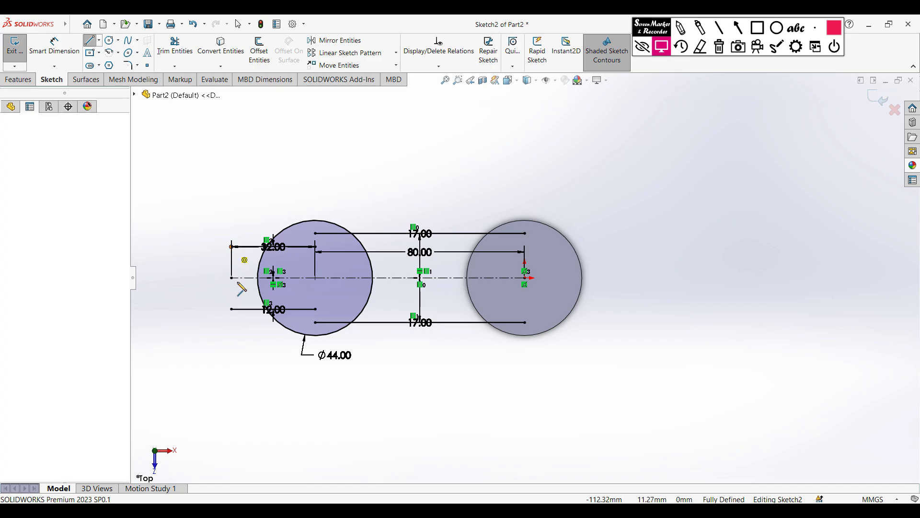
left_click(231, 309)
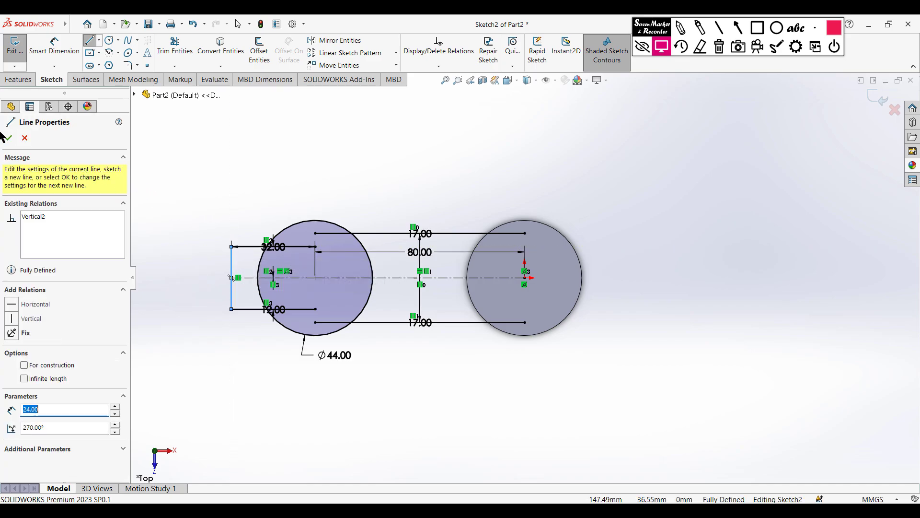
left_click(9, 137)
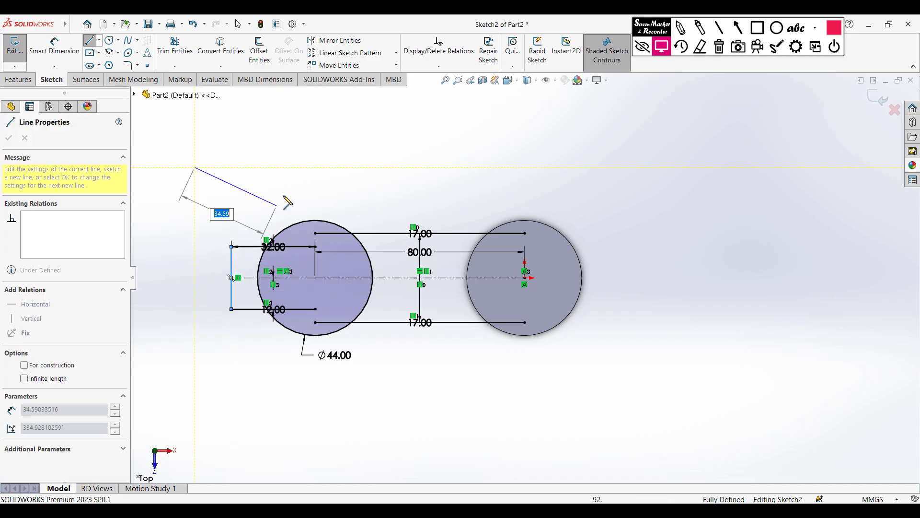
Finish the line command and reposition the tab's 32 mm and two 12 mm dimensions so they sit clear of its outline
key("Escape")
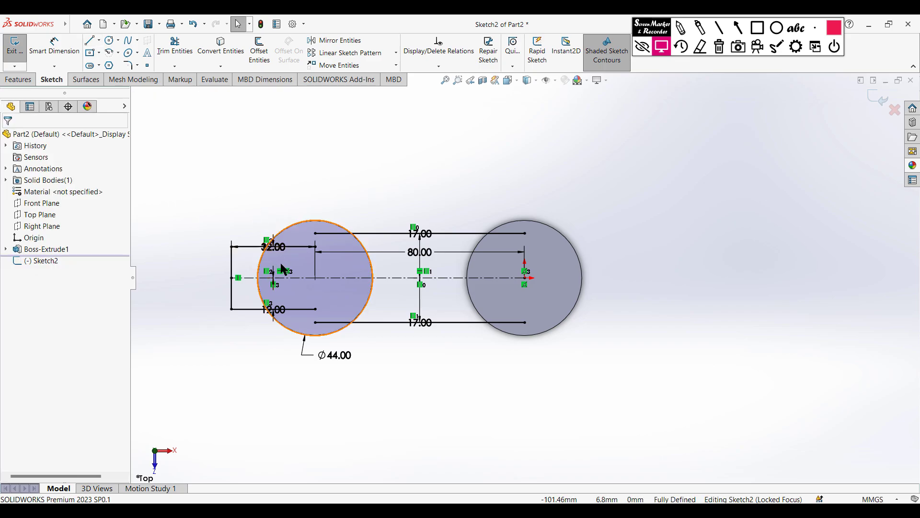
key("f")
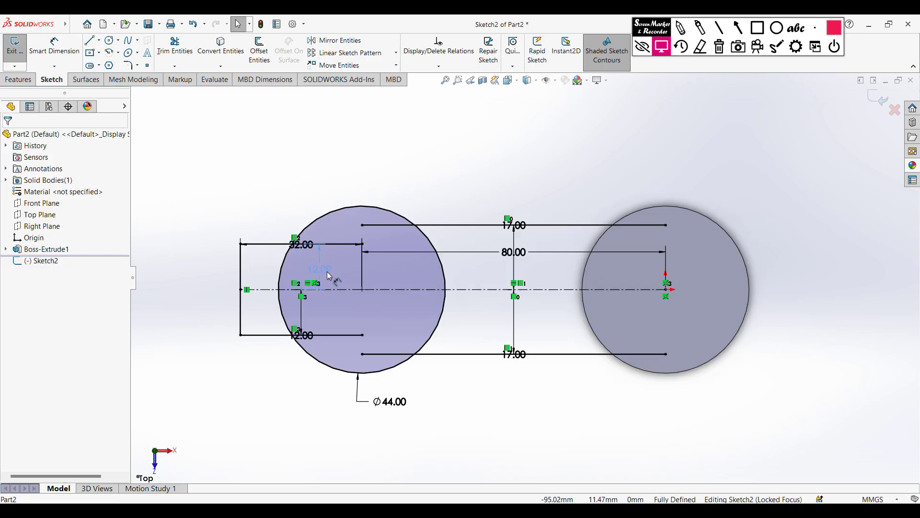
left_click_drag(337, 273, 336, 273)
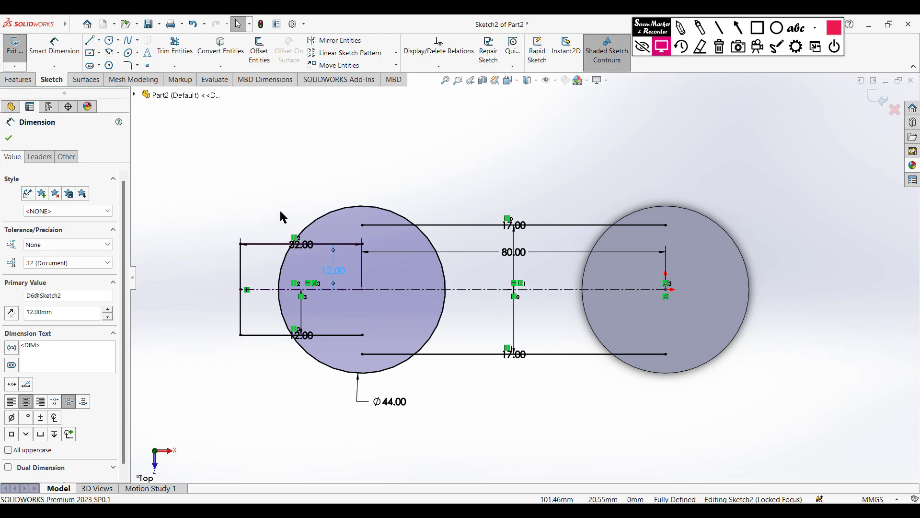
left_click_drag(297, 245, 296, 271)
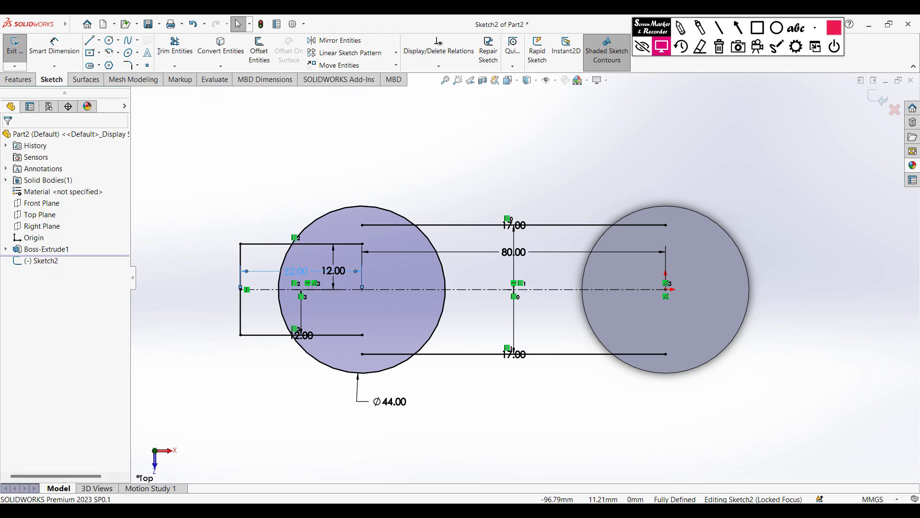
left_click(240, 168)
left_click_drag(305, 331, 320, 312)
left_click(286, 188)
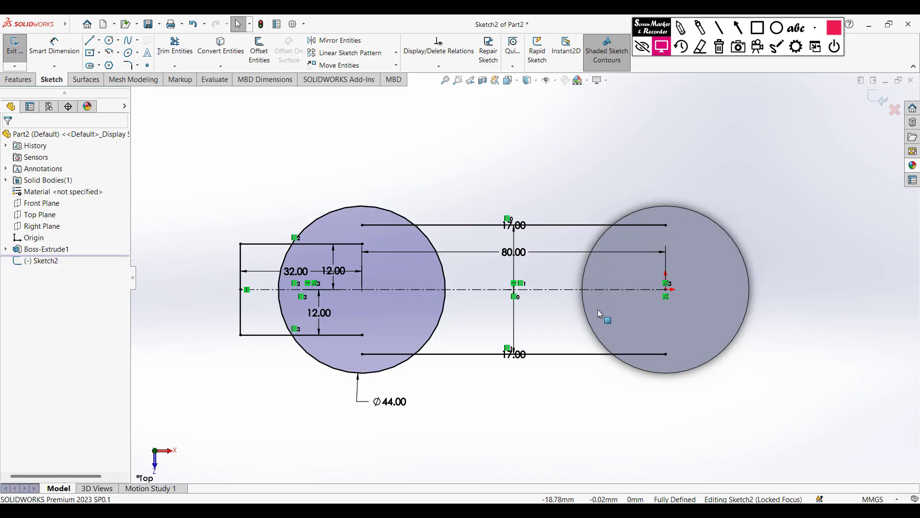
Convert the right boss's circular edge into the sketch, and trim its outer arc and the arm line ends inside it
left_click(698, 214)
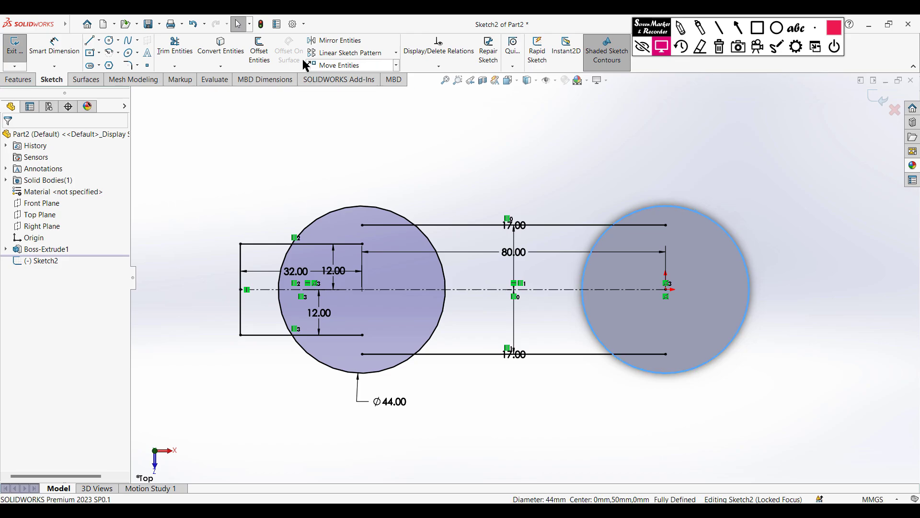
left_click(230, 55)
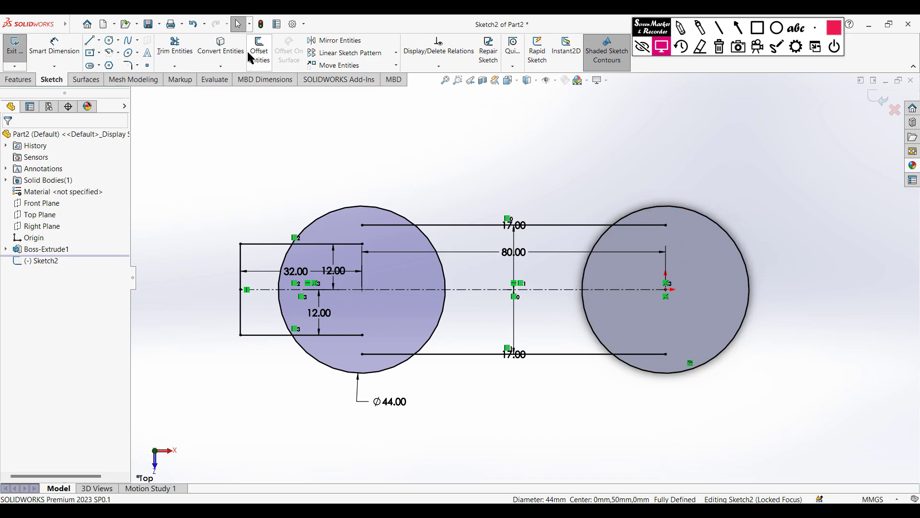
left_click(176, 44)
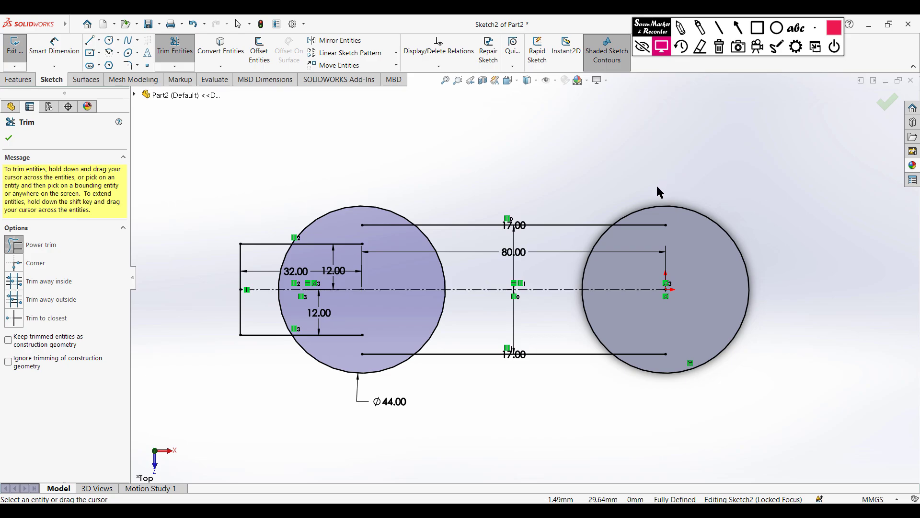
left_click_drag(656, 184, 645, 227)
left_click_drag(661, 323, 648, 375)
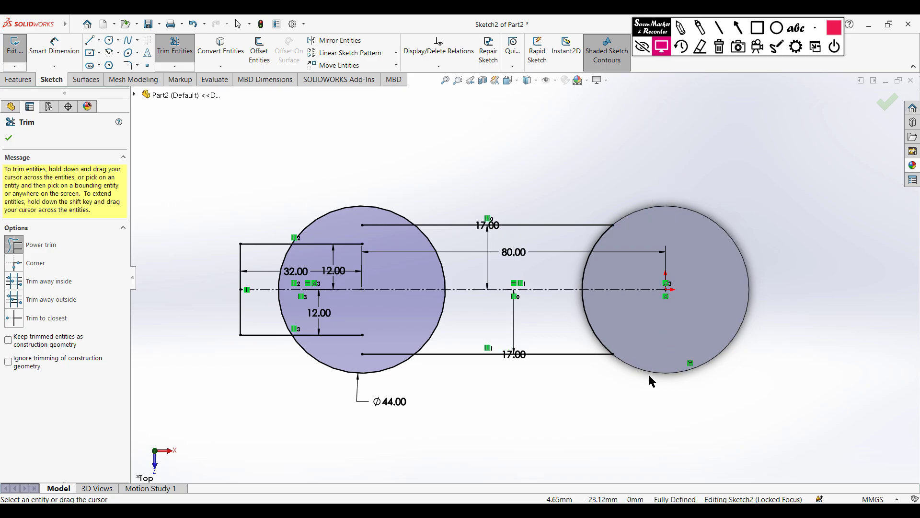
Trim the left circle's arcs between the arm and tab edges, and the arm and tab line ends inside it
left_click_drag(455, 338, 432, 326)
mouse_move(453, 245)
left_mouse_down()
mouse_move(425, 243)
mouse_move(364, 261)
mouse_move(344, 242)
mouse_move(303, 266)
mouse_move(309, 283)
left_mouse_up()
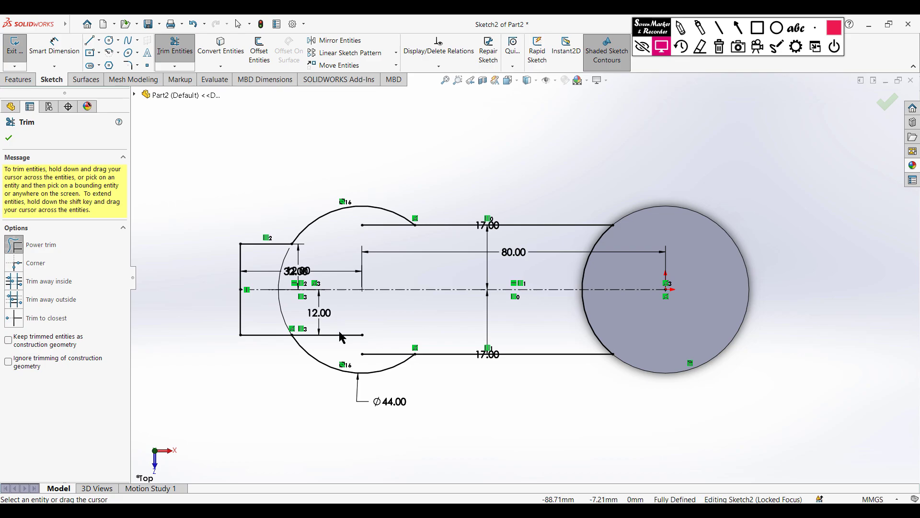
left_click_drag(338, 328, 386, 361)
mouse_move(389, 242)
left_mouse_down()
mouse_move(372, 226)
mouse_move(376, 251)
left_mouse_up()
left_click(9, 138)
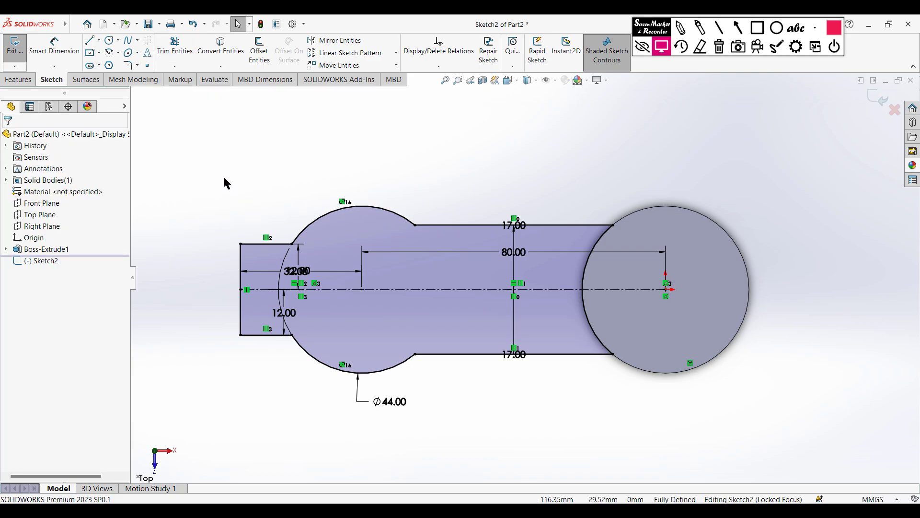
Extrude the combined arm, left boss and tab profile upward to a blind depth of 50-10 (40 mm)
key("ctrl+7")
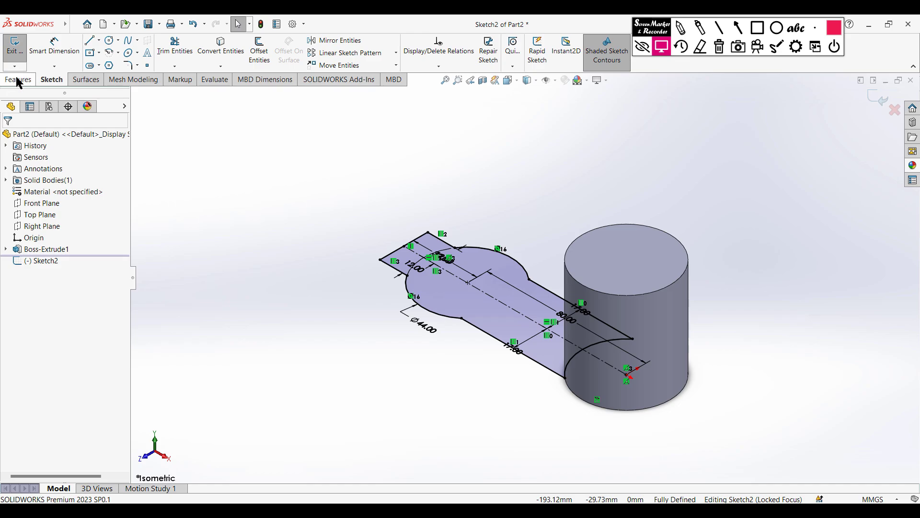
left_click(18, 81)
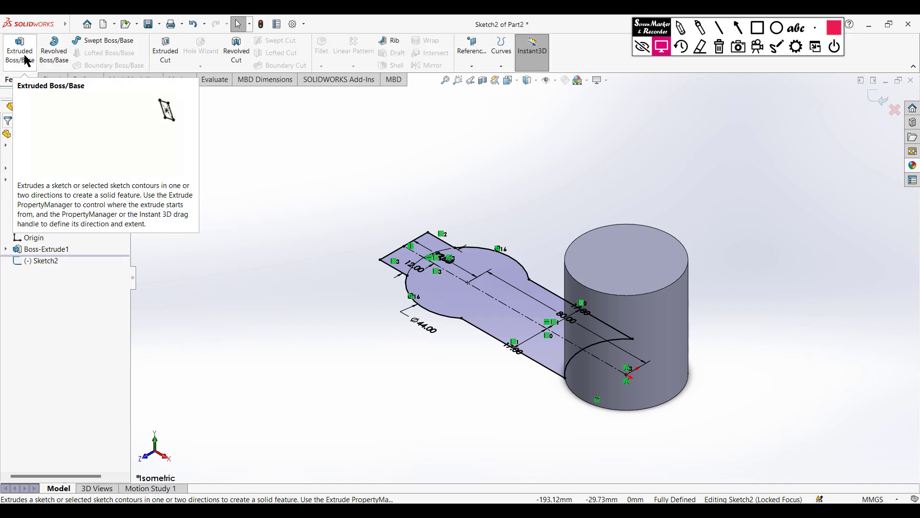
left_click(26, 61)
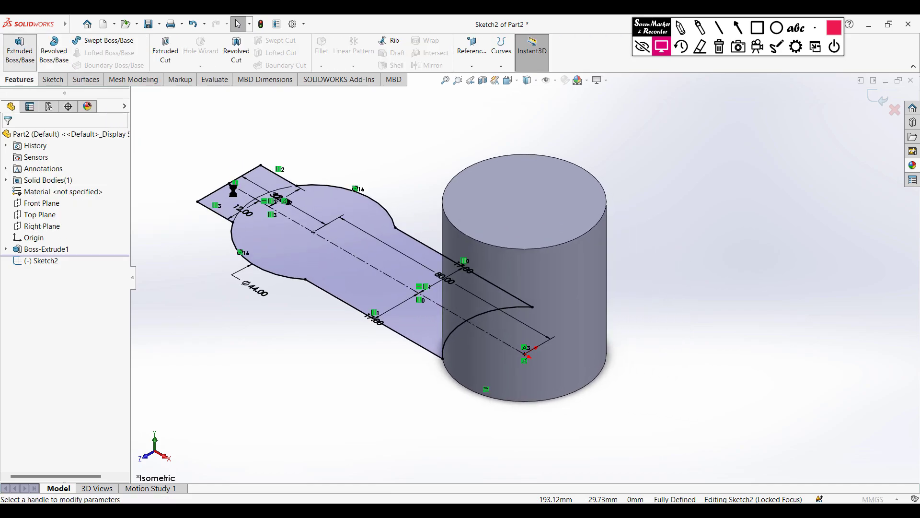
type("5")
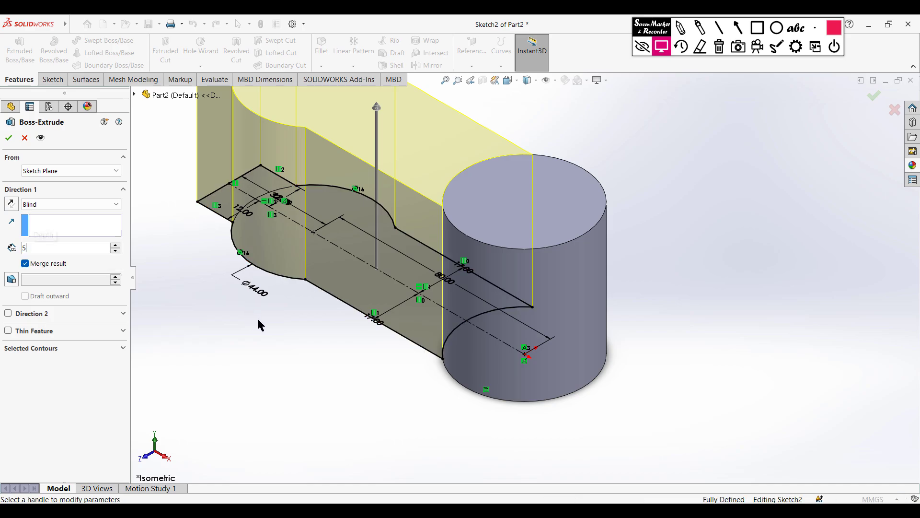
type("0-10")
key("Return")
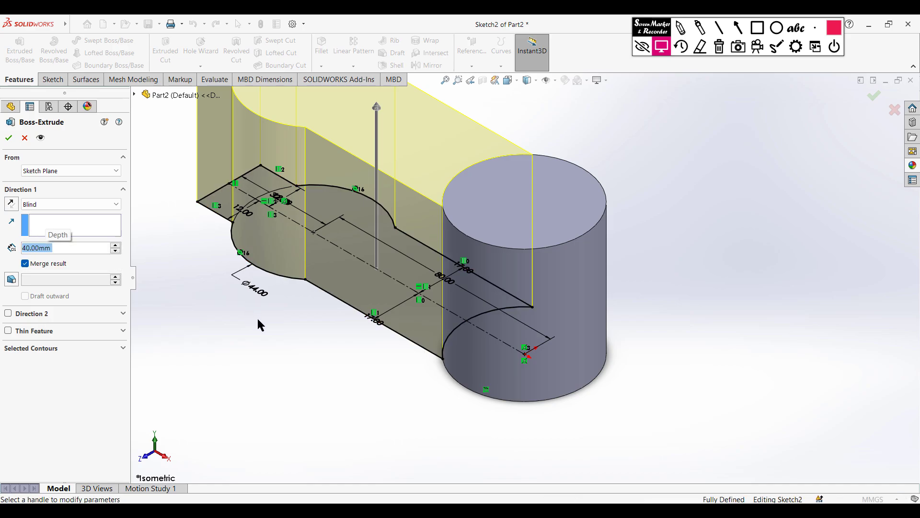
left_click(8, 139)
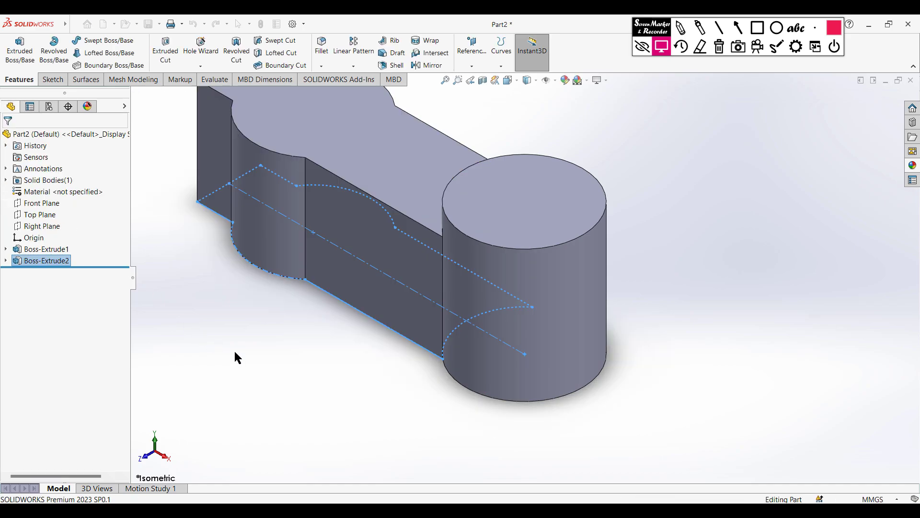
left_click(235, 357)
key("f")
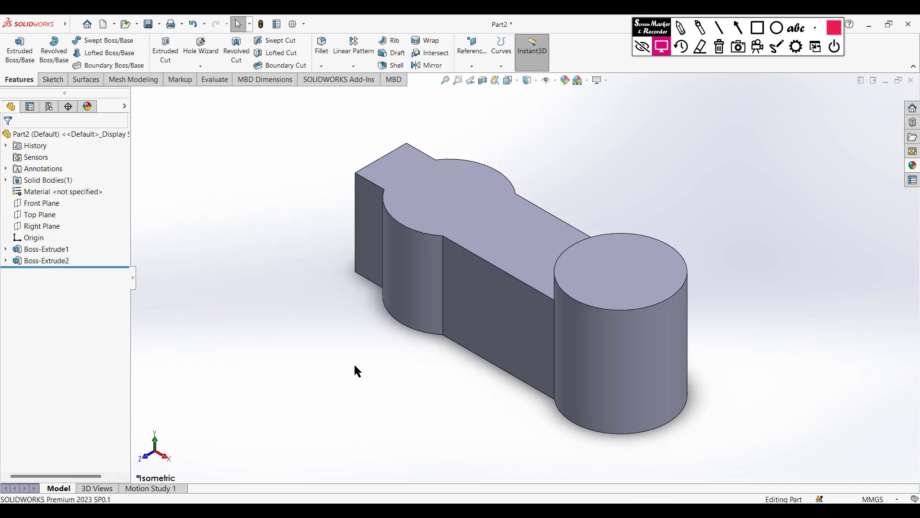
Switch to the PDF drawing and examine arrows C and D, their detail views, and View C's profile, hole-offset and radius dimensions
key("alt+Tab")
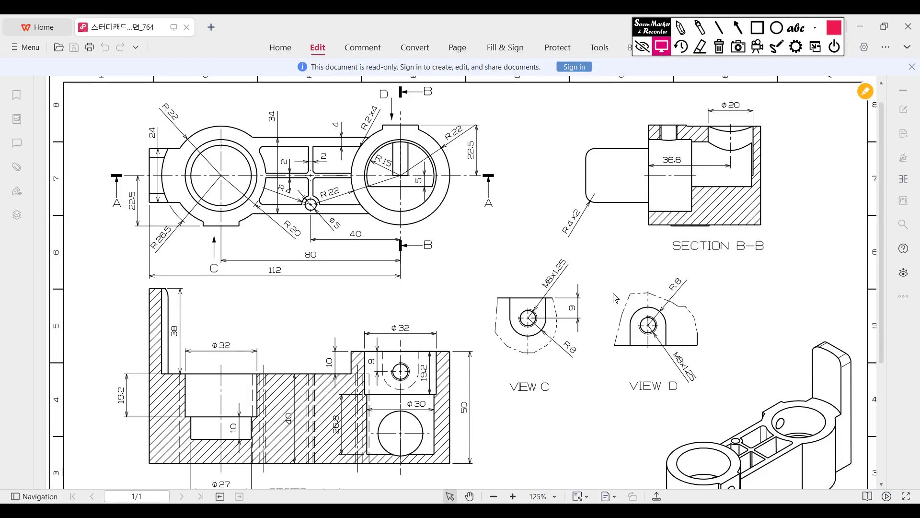
left_click(682, 29)
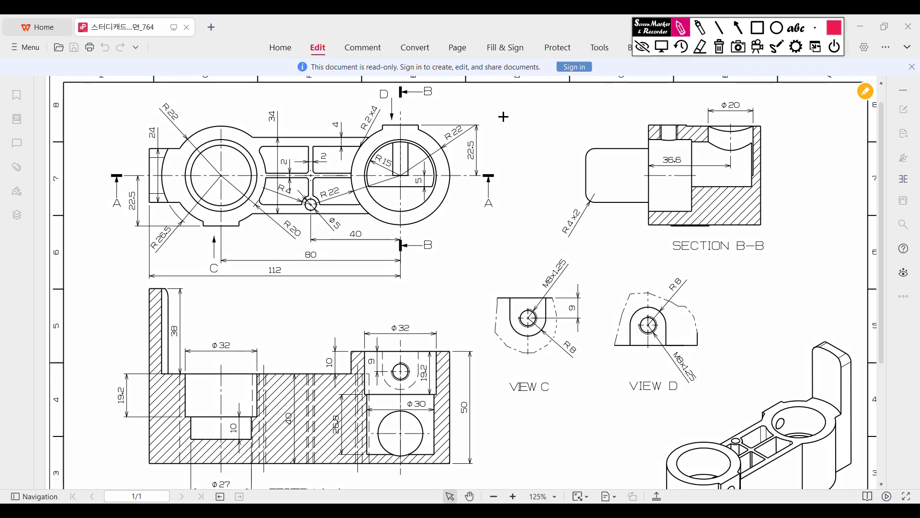
left_click_drag(372, 90, 398, 91)
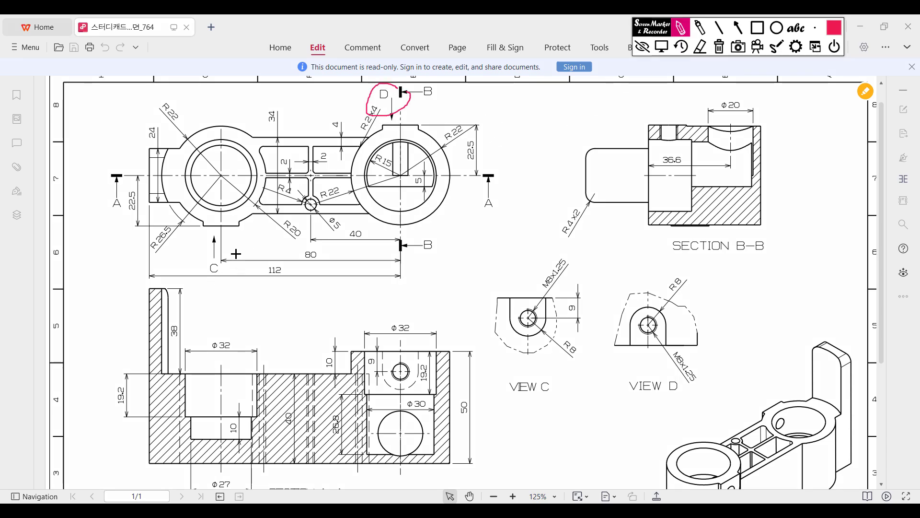
mouse_move(236, 254)
left_mouse_down()
mouse_move(211, 255)
mouse_move(218, 280)
mouse_move(234, 251)
left_mouse_up()
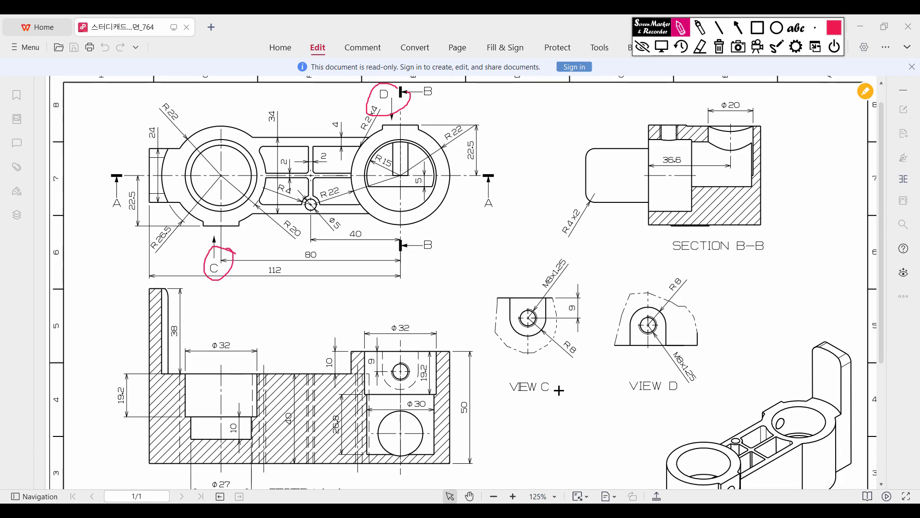
mouse_move(589, 293)
left_mouse_down()
mouse_move(509, 279)
mouse_move(564, 372)
left_mouse_up()
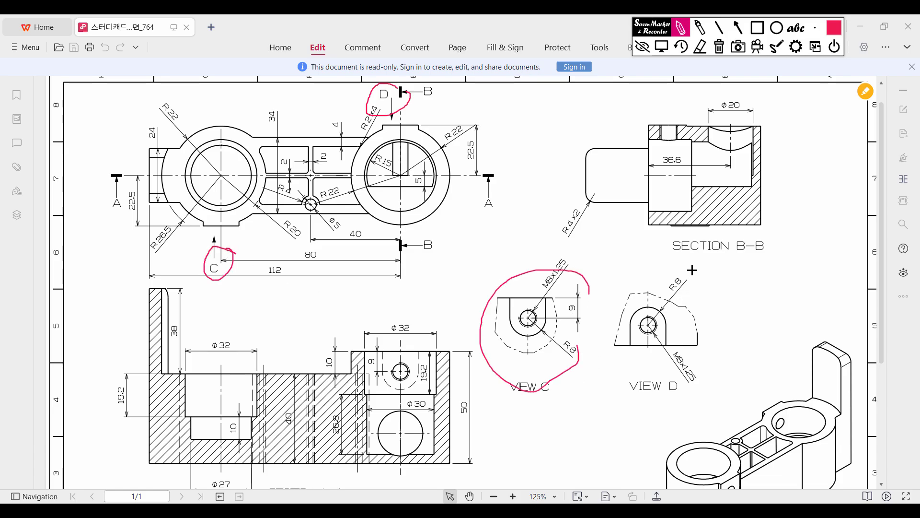
mouse_move(692, 270)
left_mouse_down()
mouse_move(618, 345)
mouse_move(730, 307)
mouse_move(703, 293)
left_mouse_up()
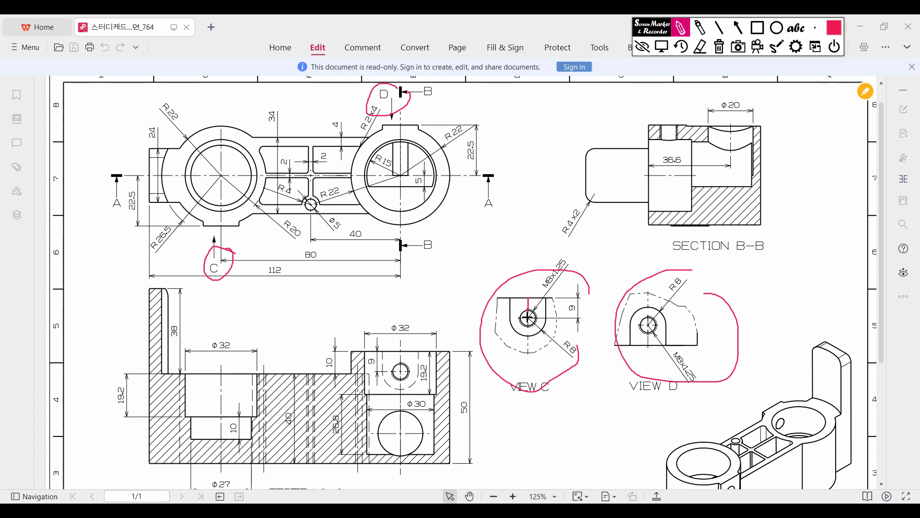
mouse_move(578, 303)
left_mouse_down()
mouse_move(569, 299)
mouse_move(569, 316)
left_mouse_up()
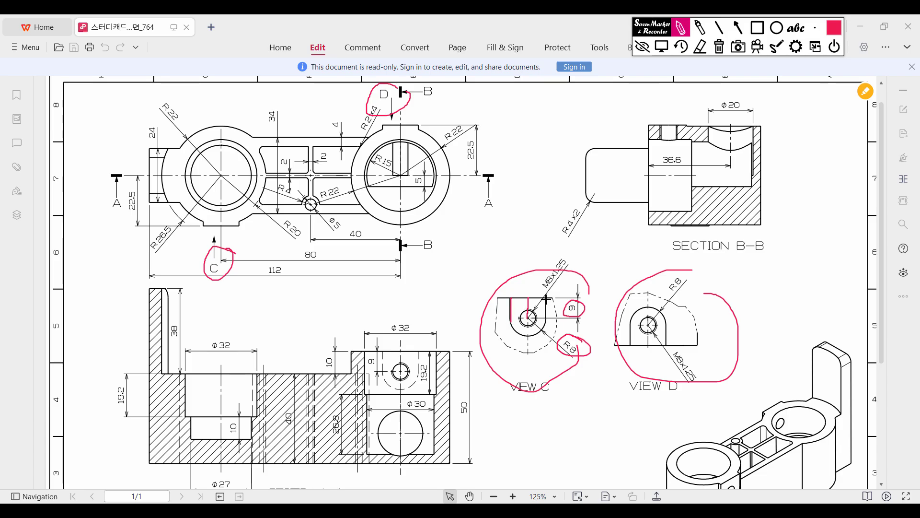
mouse_move(546, 297)
left_mouse_down()
mouse_move(548, 319)
mouse_move(511, 320)
mouse_move(518, 335)
left_mouse_up()
left_click_drag(512, 295, 551, 296)
Examine the top-view dimensions that locate the flat pads at C and D from the bosses' centerline
left_click_drag(414, 174, 395, 174)
left_click_drag(383, 124, 420, 123)
mouse_move(481, 138)
left_mouse_down()
mouse_move(467, 162)
mouse_move(478, 139)
left_mouse_up()
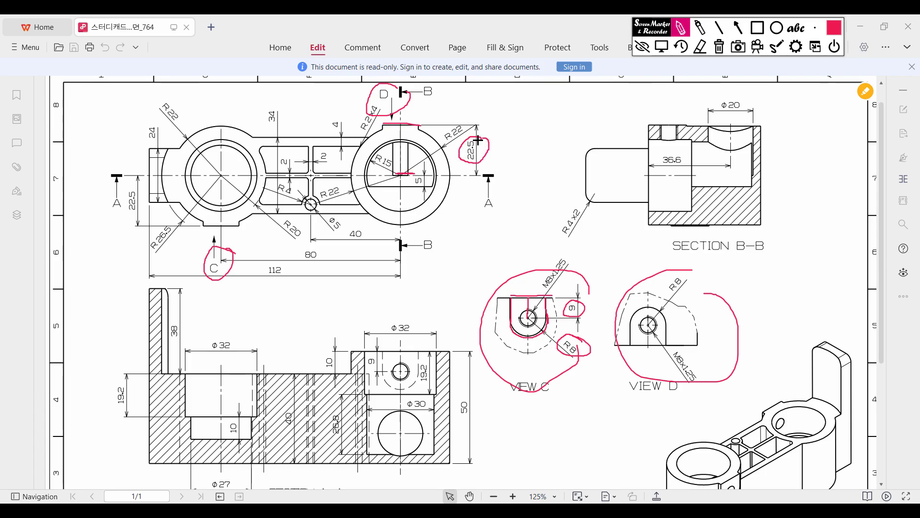
left_click_drag(210, 176, 253, 176)
left_click_drag(202, 225, 243, 224)
mouse_move(139, 189)
left_mouse_down()
mouse_move(124, 201)
mouse_move(141, 205)
left_mouse_up()
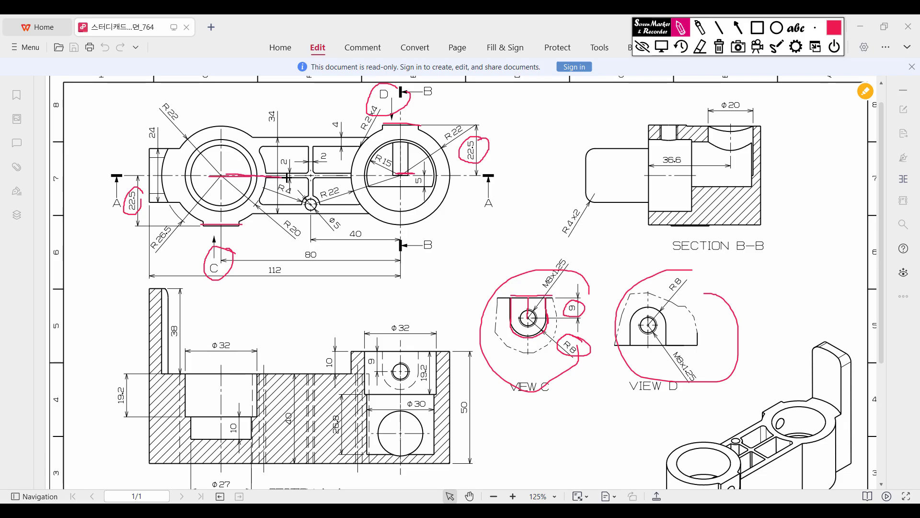
left_click_drag(287, 178, 462, 177)
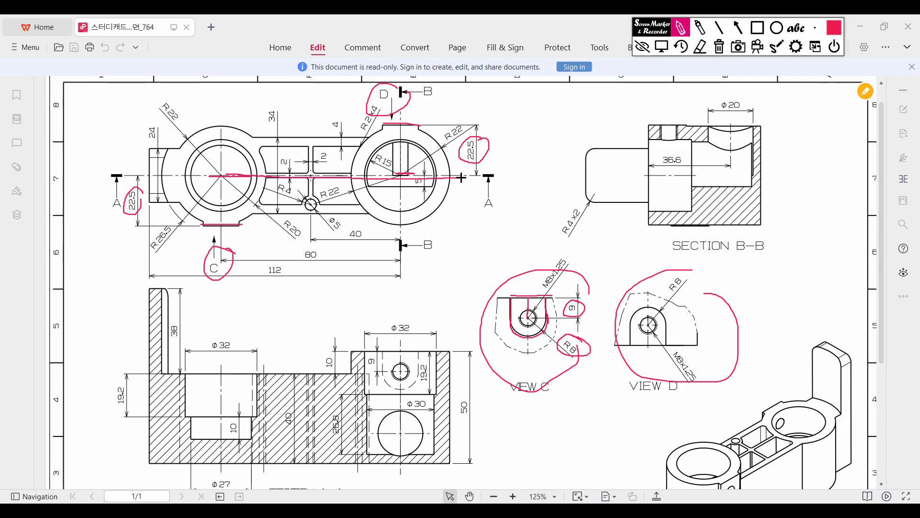
left_click_drag(531, 162, 530, 141)
mouse_move(485, 122)
left_mouse_down()
mouse_move(525, 118)
mouse_move(483, 120)
mouse_move(496, 119)
left_mouse_up()
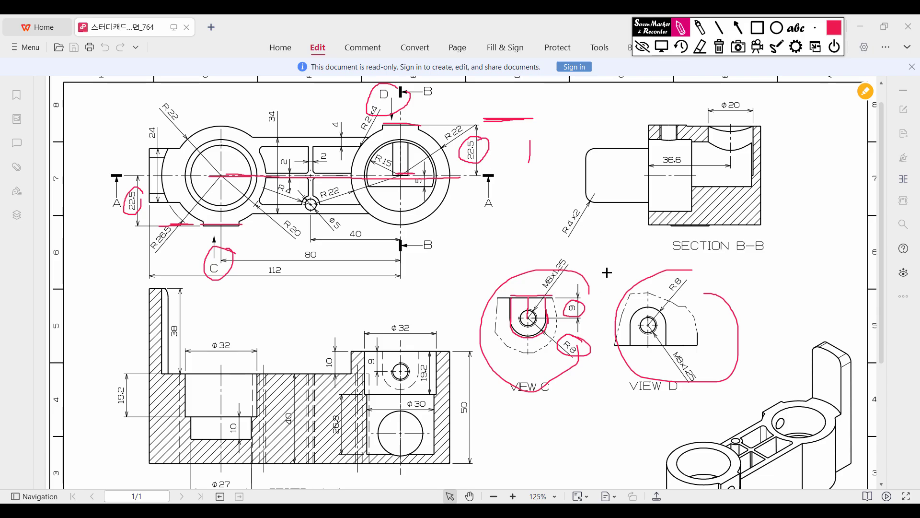
Examine the threaded-hole callouts in Views C and D, clear the markup, and compare the drawing with the model
mouse_move(603, 267)
left_mouse_down()
mouse_move(434, 364)
mouse_move(580, 293)
left_mouse_up()
mouse_move(690, 271)
left_mouse_down()
mouse_move(622, 361)
mouse_move(695, 280)
left_mouse_up()
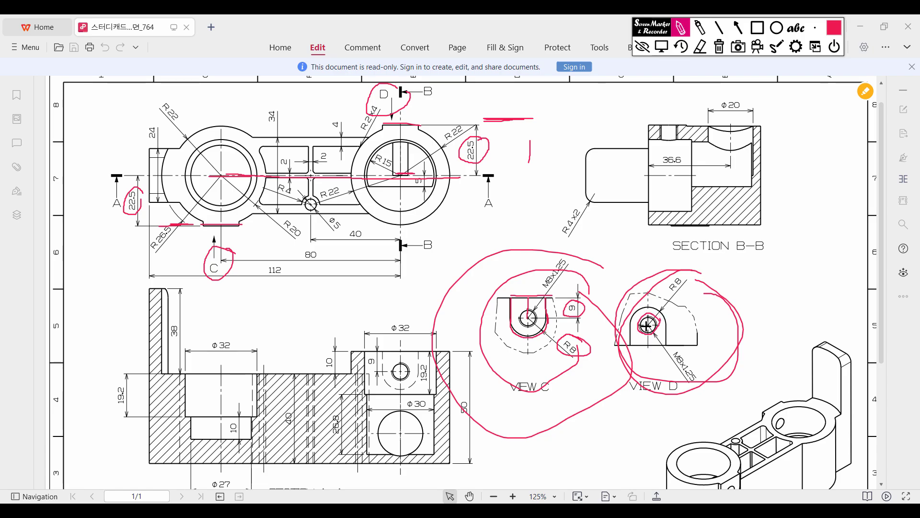
mouse_move(568, 252)
left_mouse_down()
mouse_move(555, 297)
mouse_move(559, 259)
left_mouse_up()
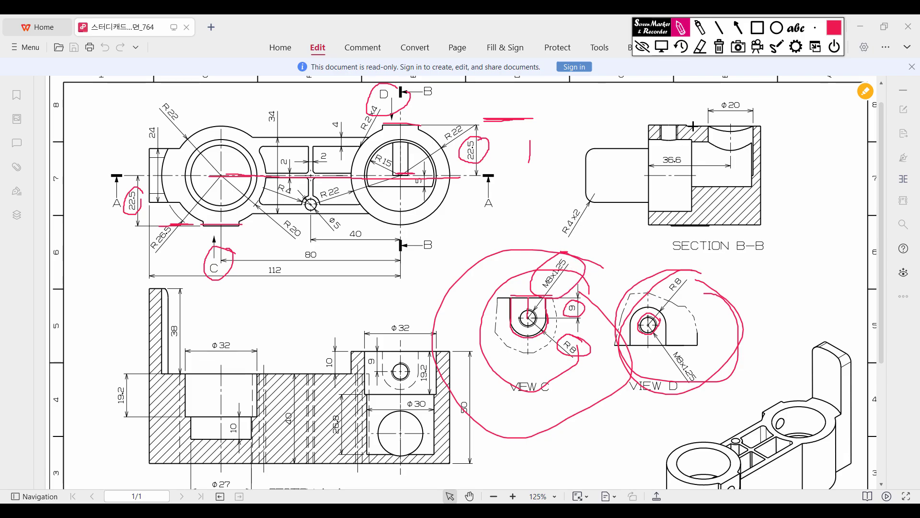
left_click(719, 47)
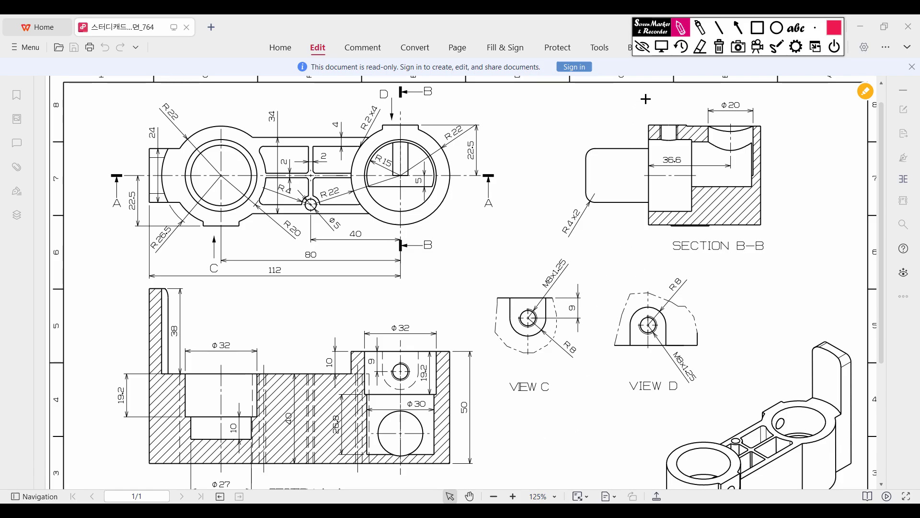
left_click(662, 46)
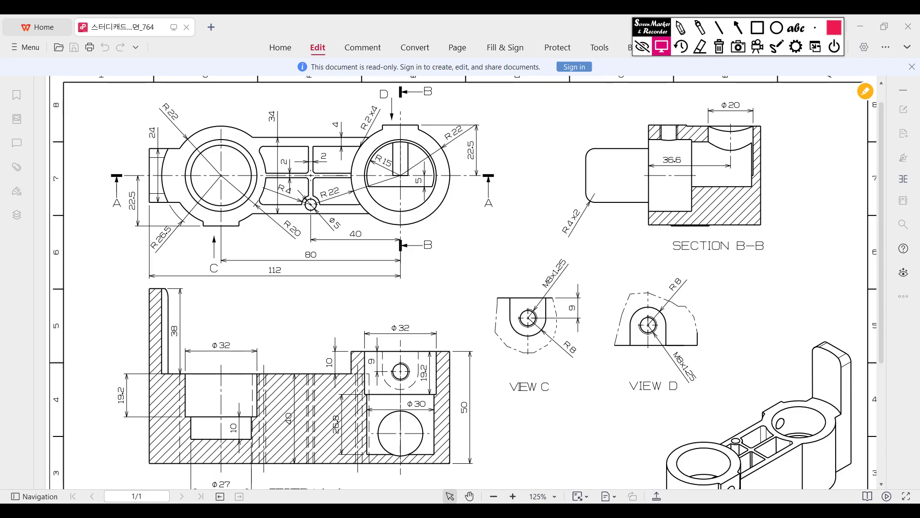
key("alt+Tab")
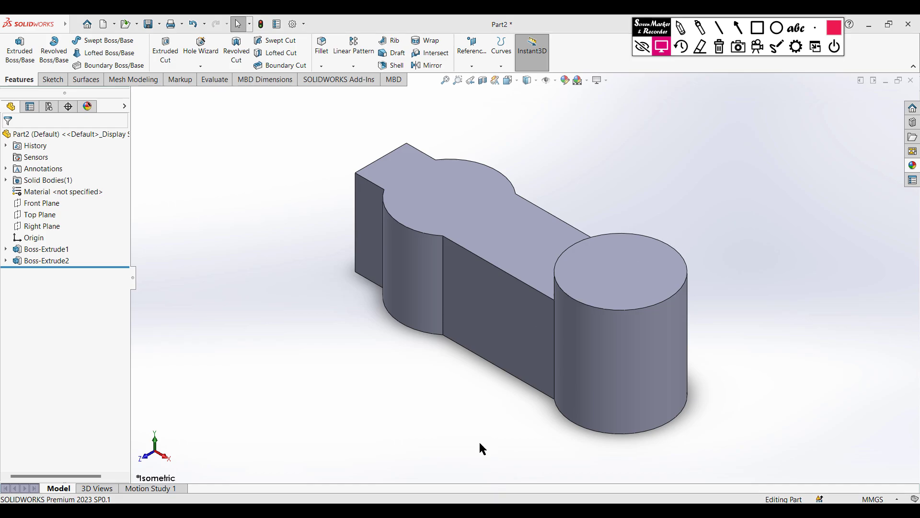
key("alt+Tab")
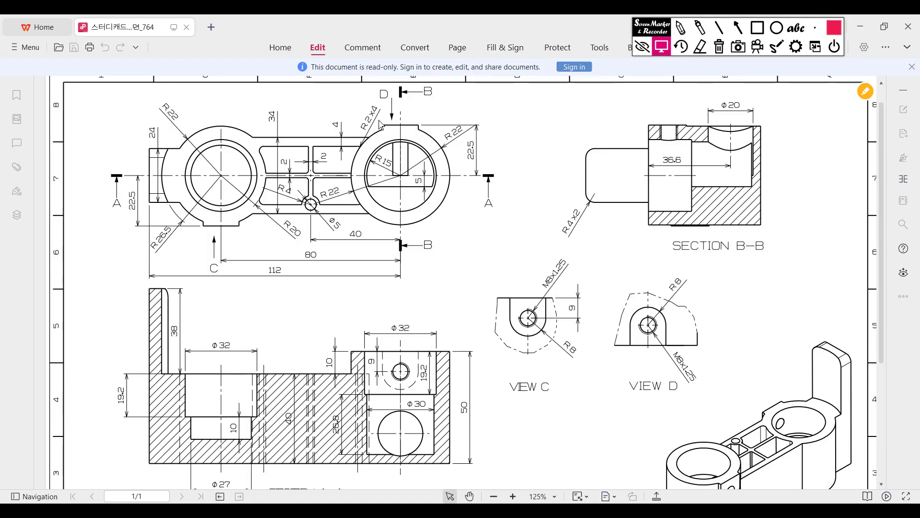
Mark the flat pad edges at D and C in the drawing's top view, clear the markup, and return to SOLIDWORKS
left_click(681, 27)
mouse_move(412, 123)
left_mouse_down()
mouse_move(372, 127)
mouse_move(410, 123)
mouse_move(398, 122)
left_mouse_up()
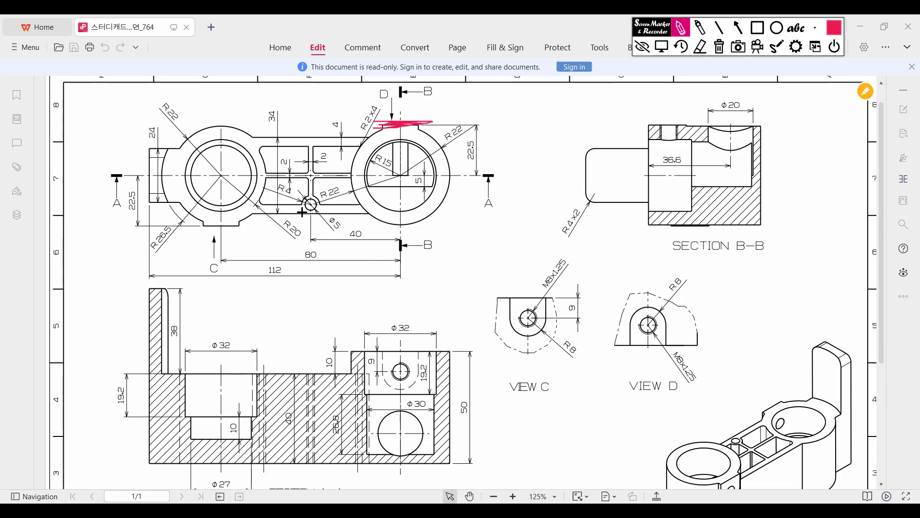
left_click_drag(202, 224, 282, 223)
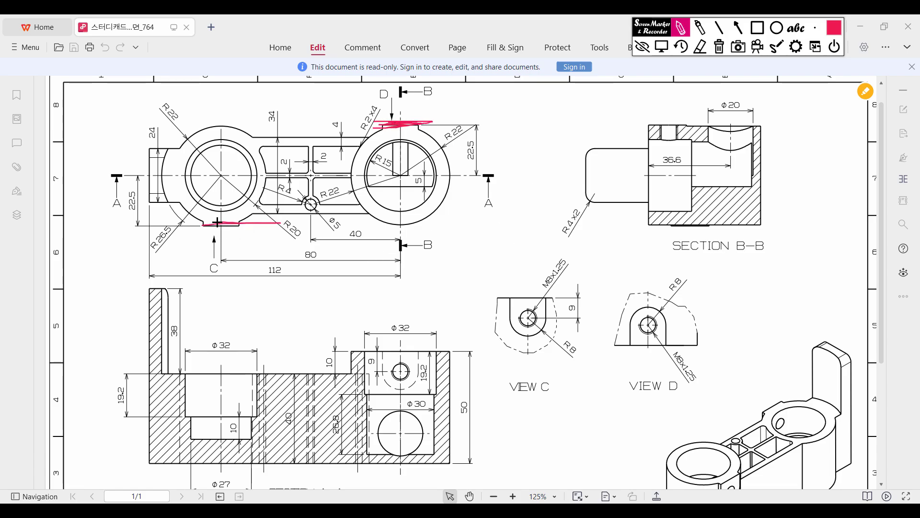
left_click(719, 47)
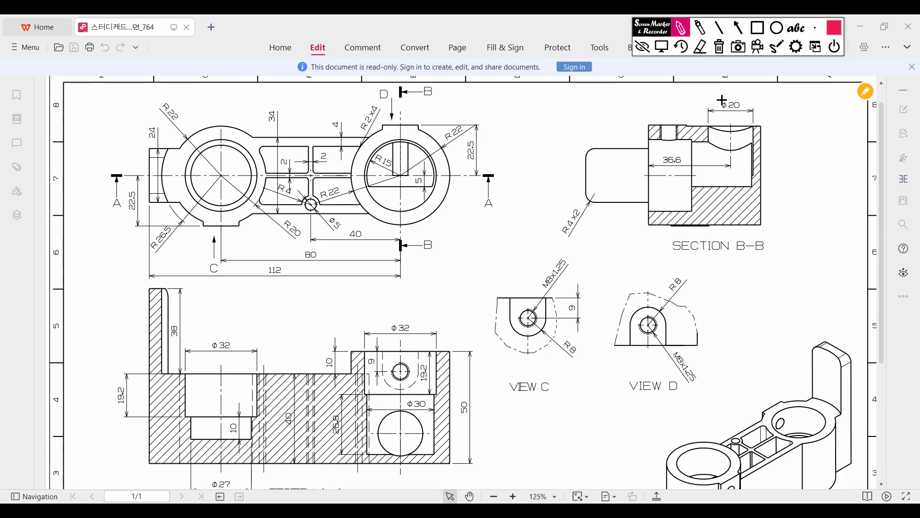
left_click(662, 47)
key("alt+Tab")
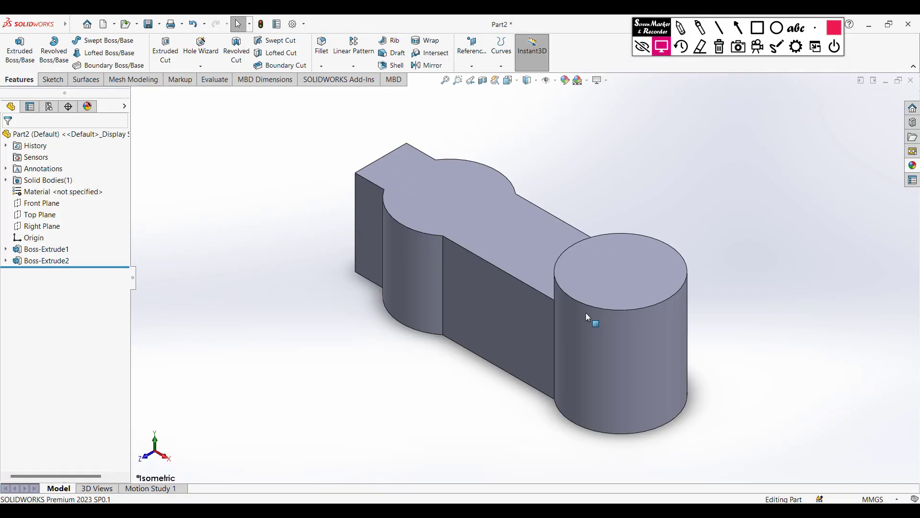
Create a reference plane offset 22.5 mm from the Front Plane with the offset flipped to the rear, and start a sketch on it
left_click(38, 203)
left_click(473, 64)
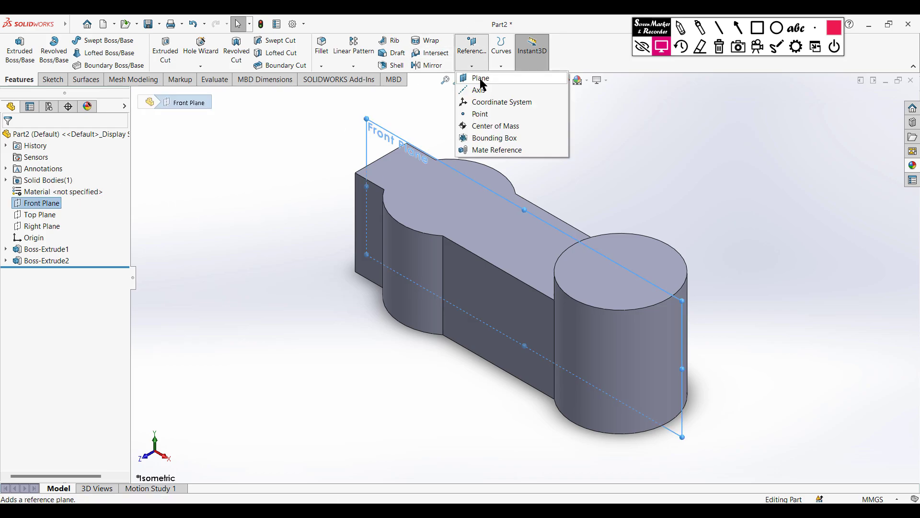
left_click(482, 81)
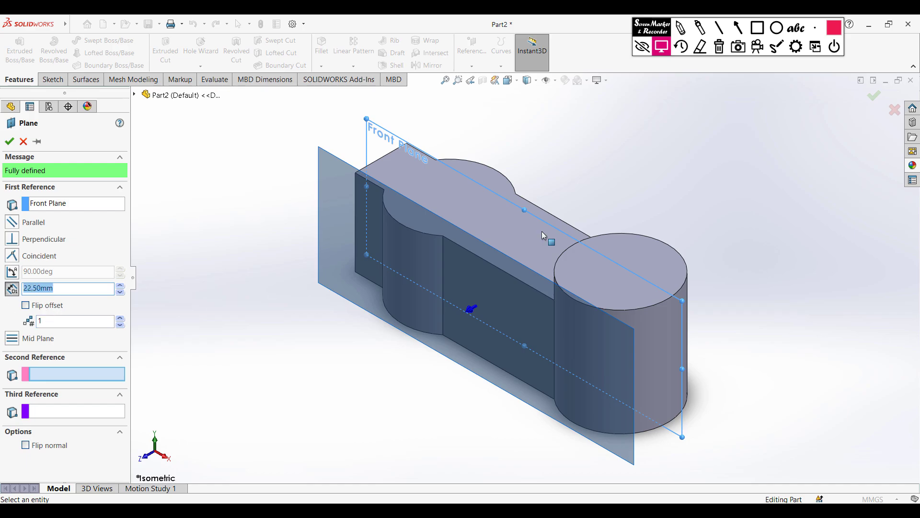
left_click(25, 306)
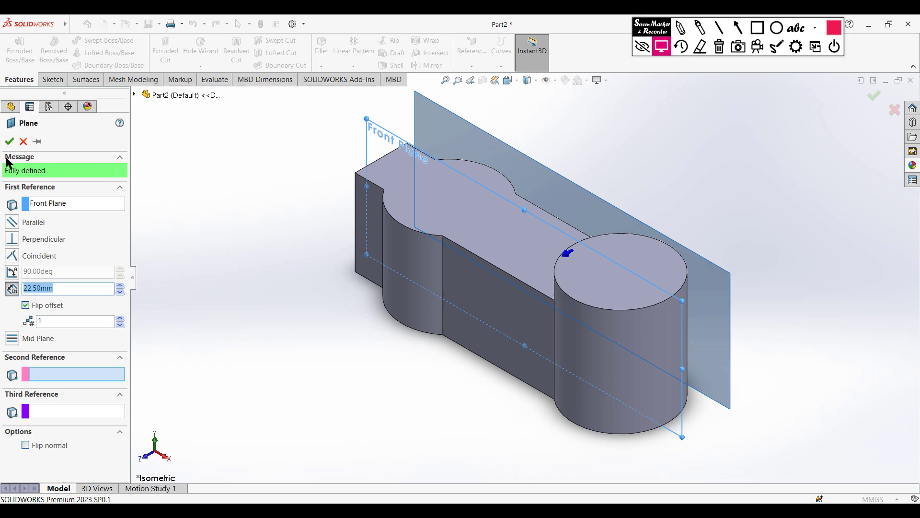
left_click(9, 141)
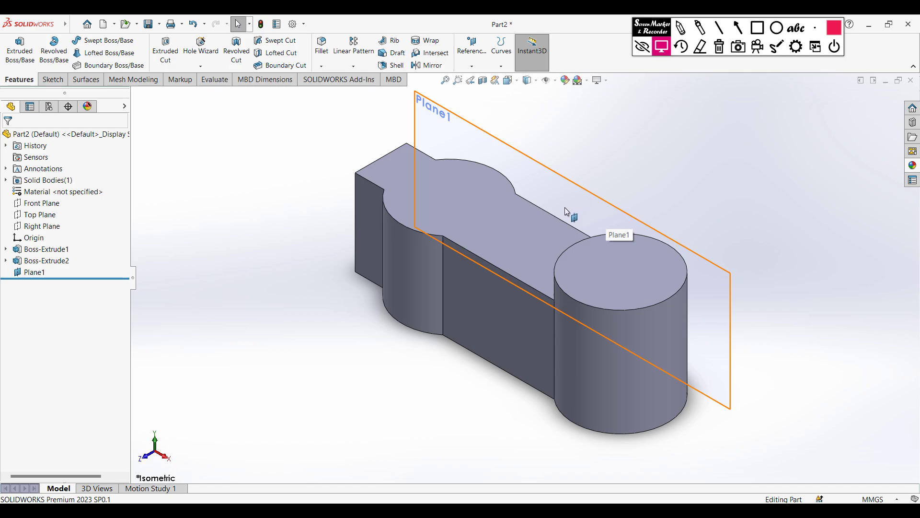
left_click(28, 272)
right_click(28, 273)
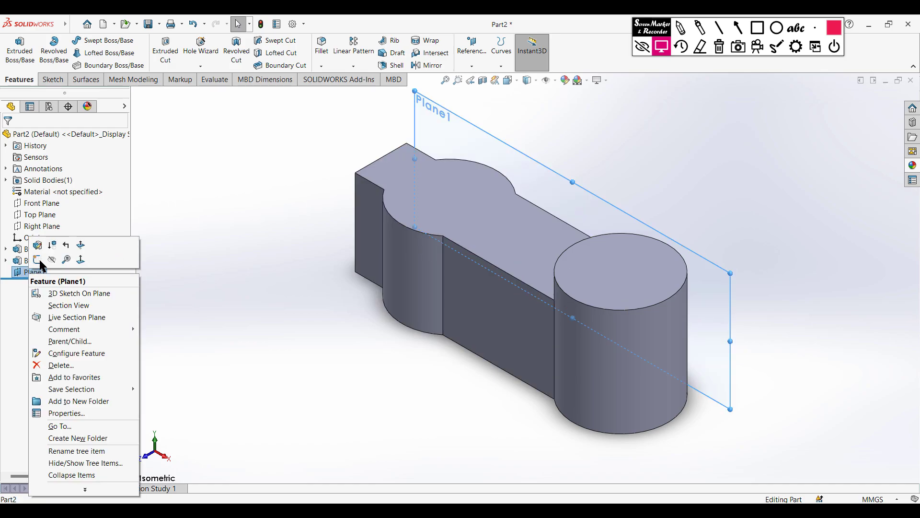
left_click(38, 260)
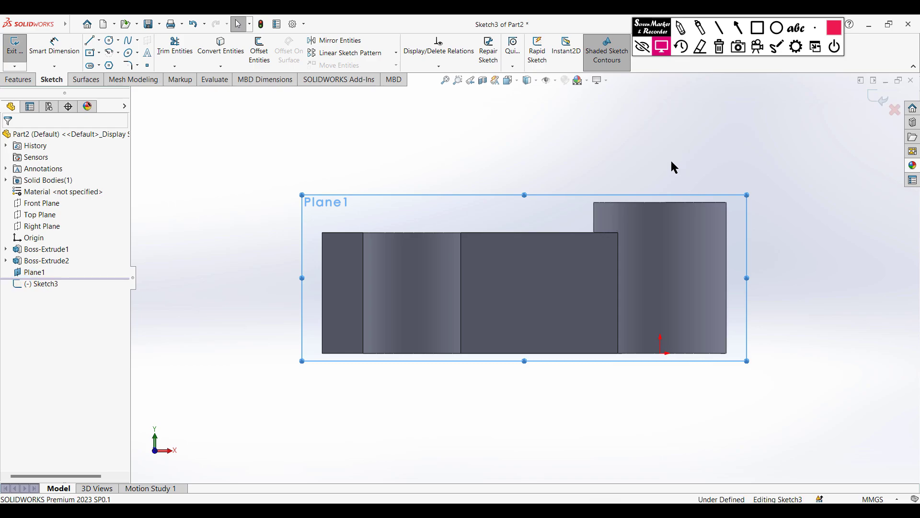
left_click(672, 162)
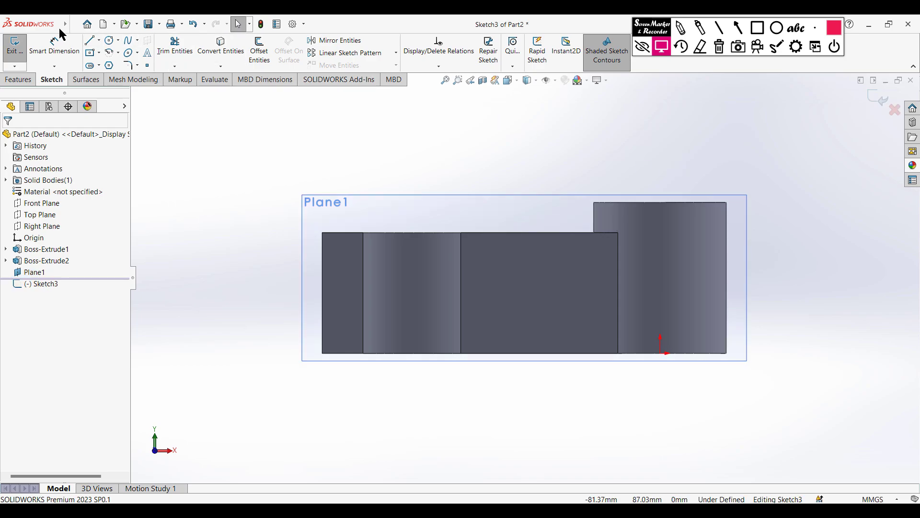
Draw a 9 mm vertical construction line down from the midpoint of the taller boss's top edge
left_click(98, 40)
left_click(112, 66)
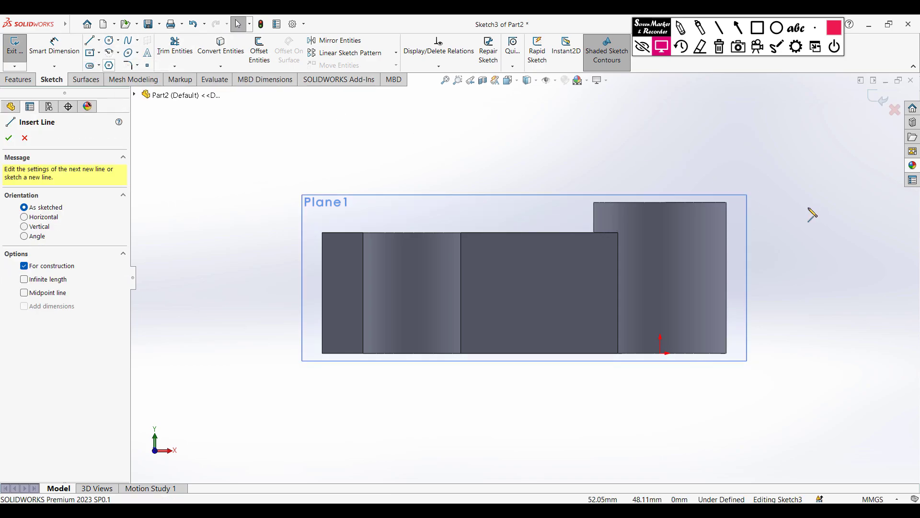
key("f")
scroll(746, 220, "down", 2)
scroll(613, 280, "down", 4)
scroll(582, 290, "up", 3)
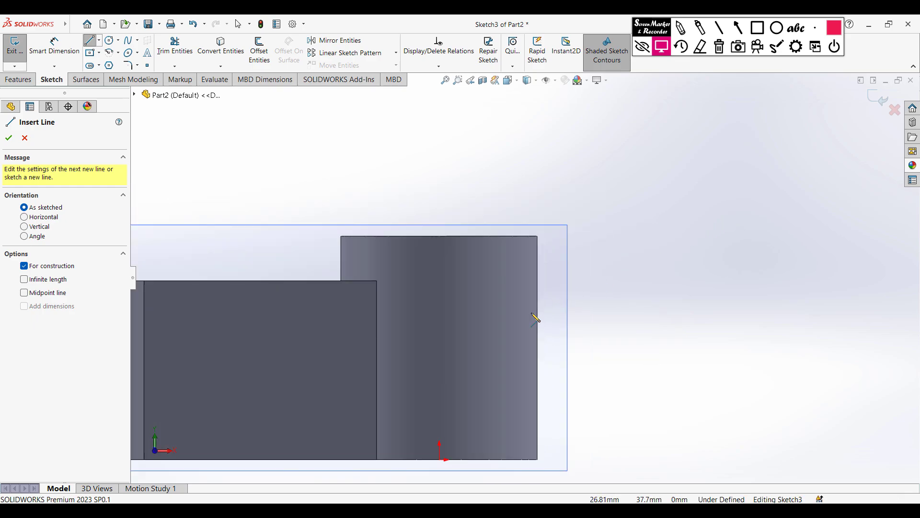
scroll(536, 318, "down", 2)
scroll(455, 338, "up", 2)
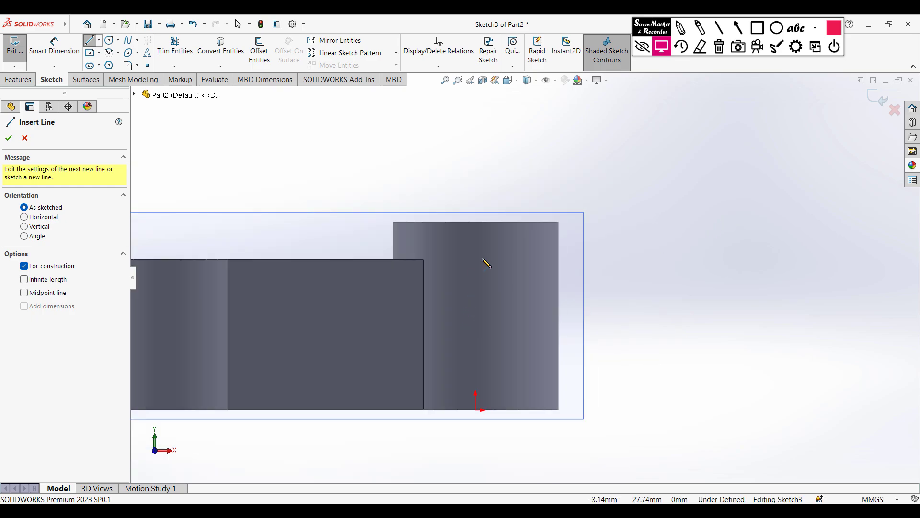
left_click(475, 221)
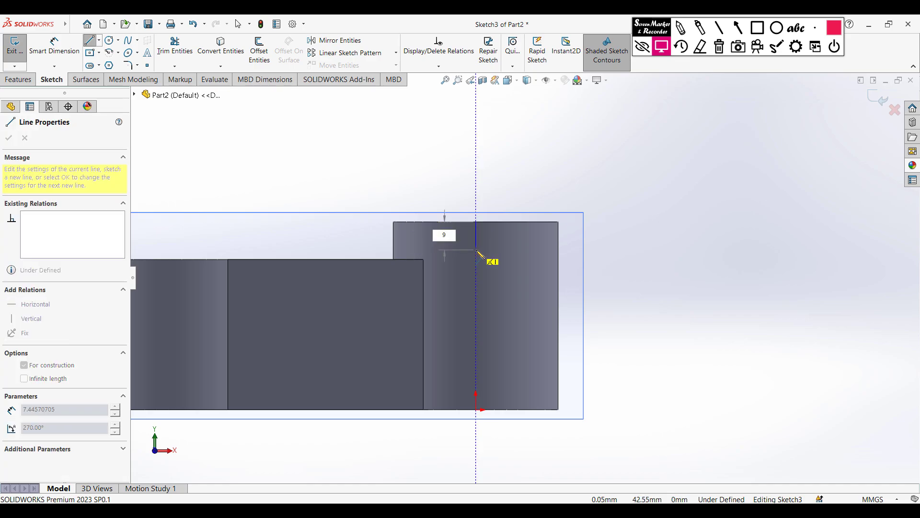
type("9")
key("Return")
key("Escape")
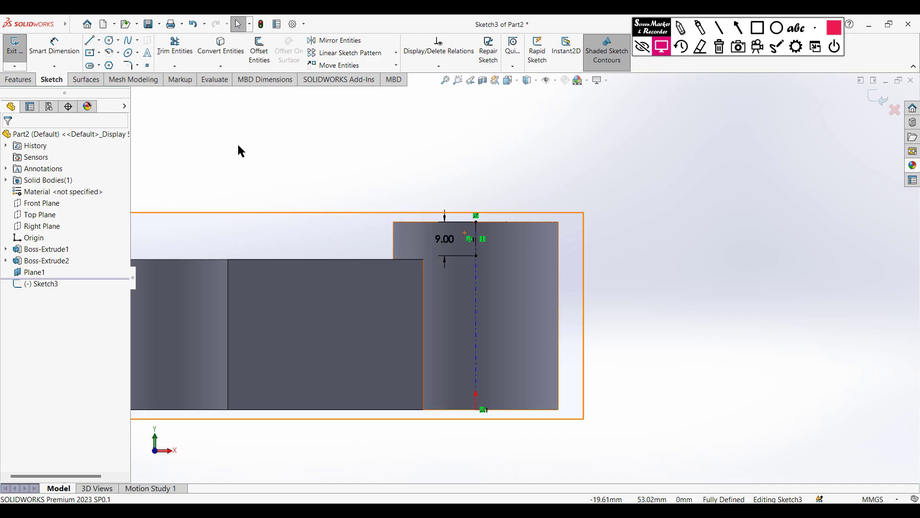
Offset the construction line 8 mm bi-directionally, capping the ends with lines to form a closed rectangle
left_click(258, 61)
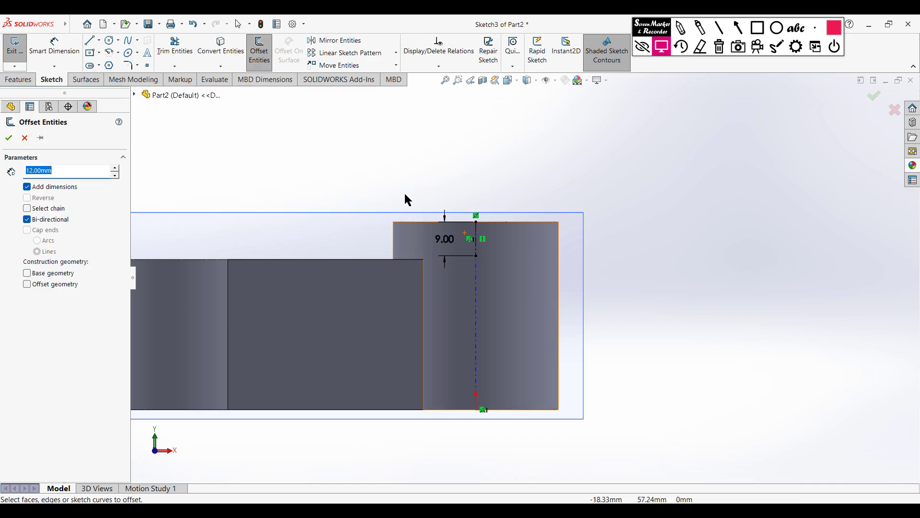
left_click(476, 239)
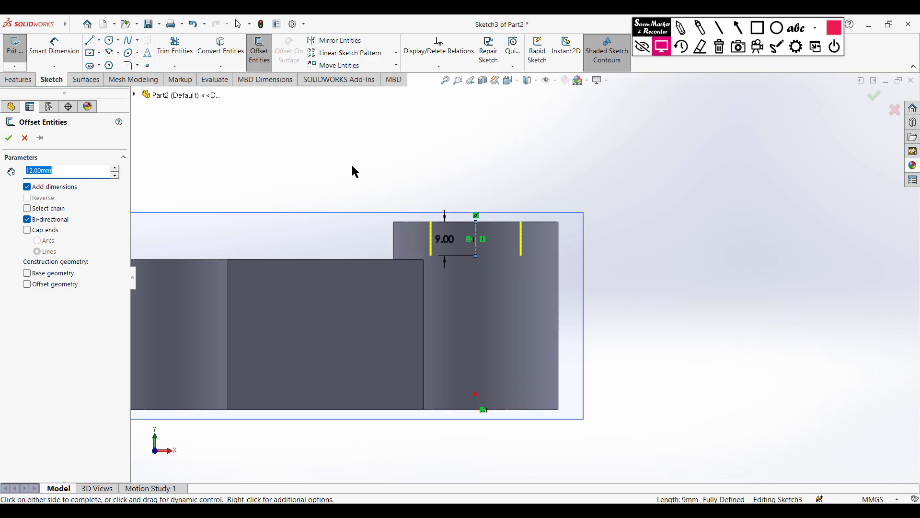
type("8")
key("Return")
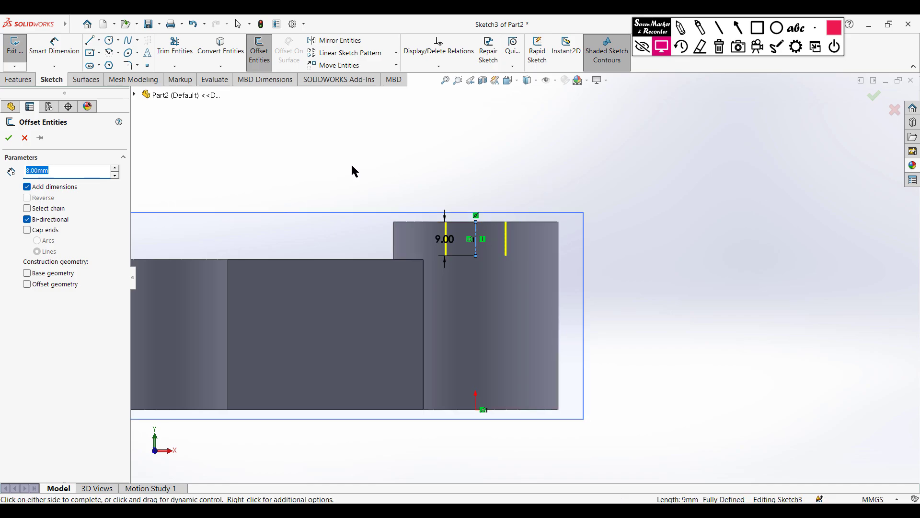
left_click(27, 230)
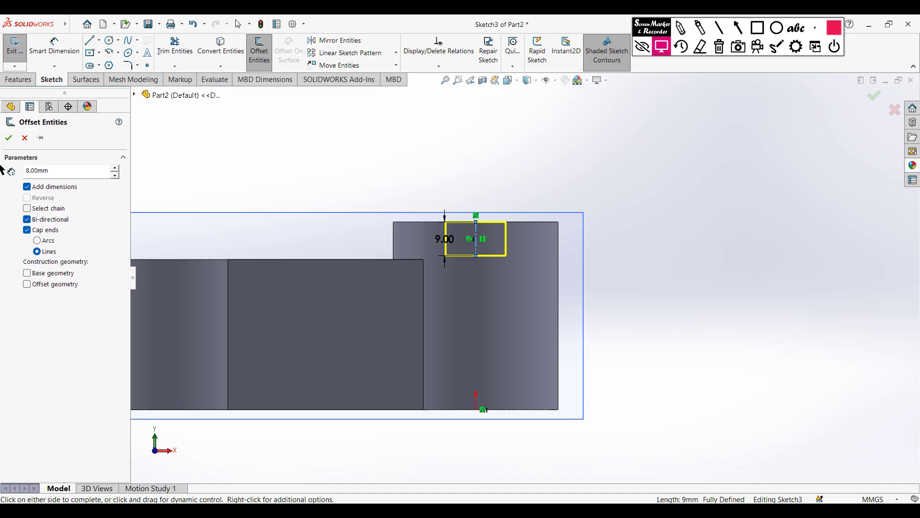
left_click(9, 138)
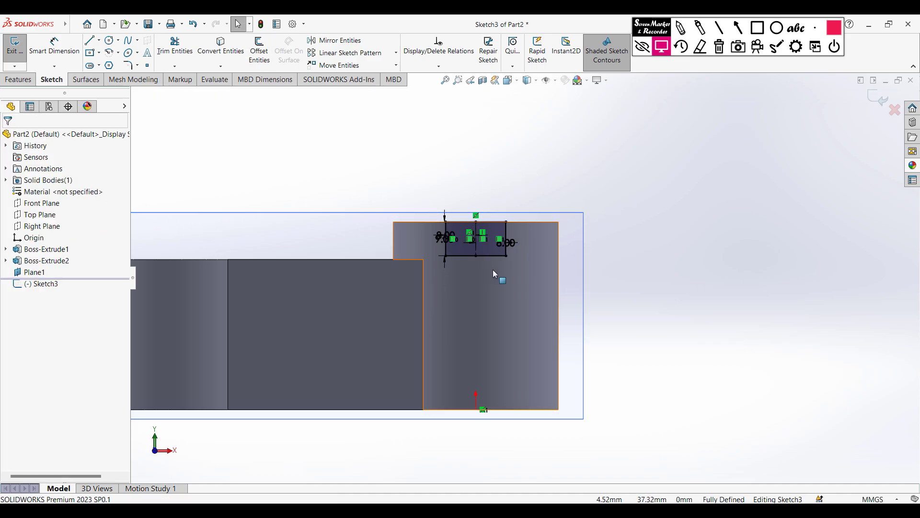
Move the 9 mm dimension and the overlapping right-hand 8 mm dimension outside the rectangle
scroll(492, 270, "down", 1)
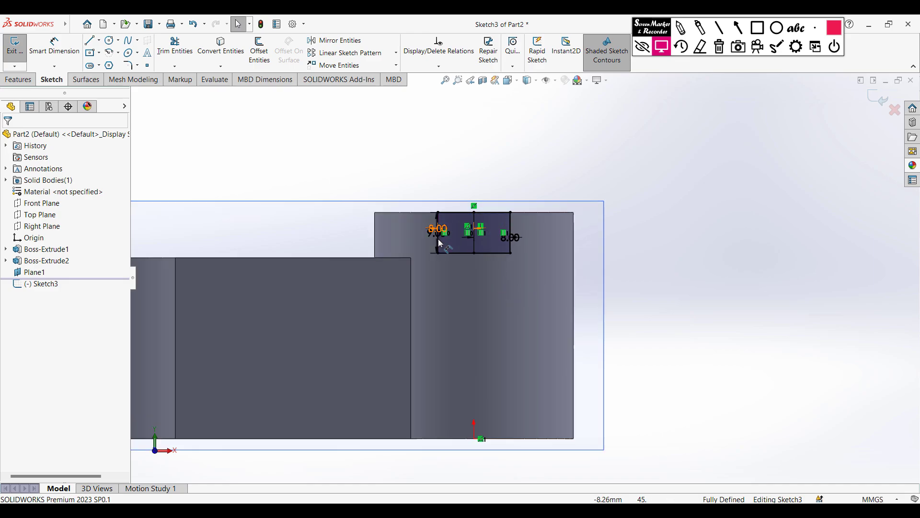
mouse_move(440, 232)
left_mouse_down()
mouse_move(458, 237)
mouse_move(412, 233)
left_mouse_up()
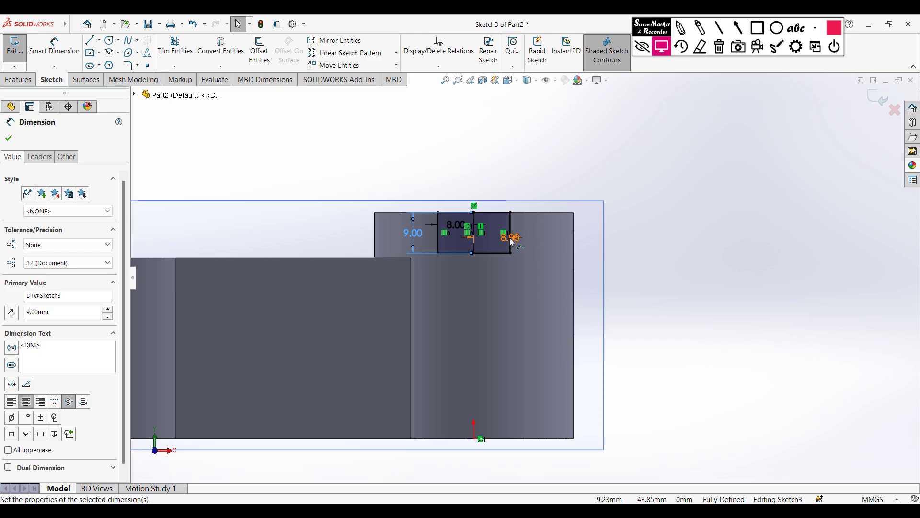
left_click_drag(532, 235, 537, 229)
left_click(546, 182)
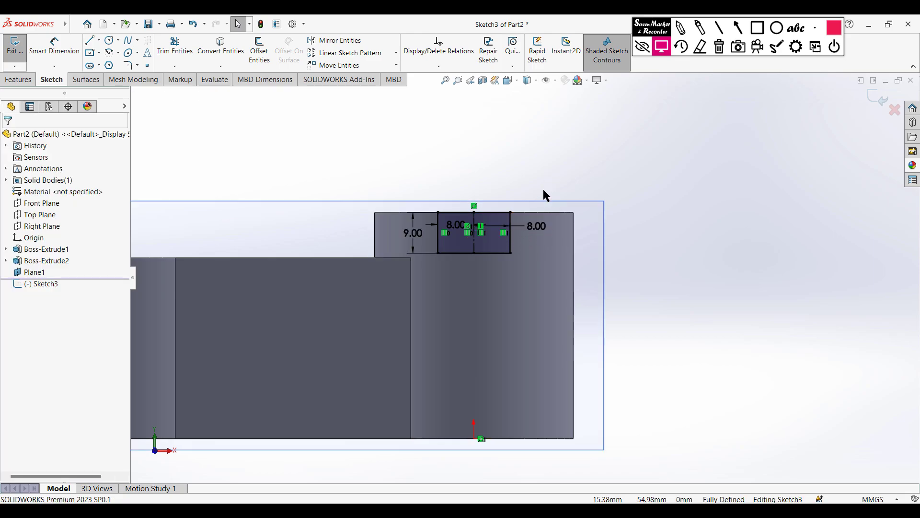
left_click(111, 45)
left_click(473, 253)
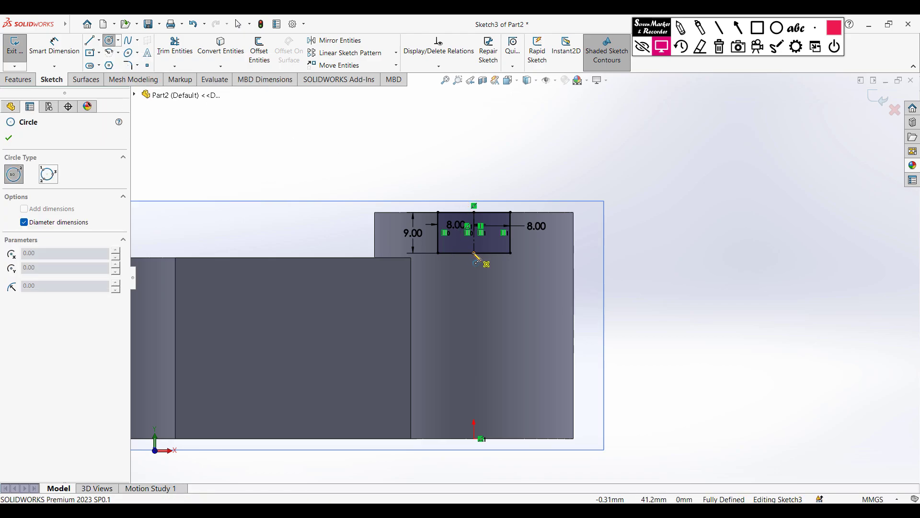
key("Escape")
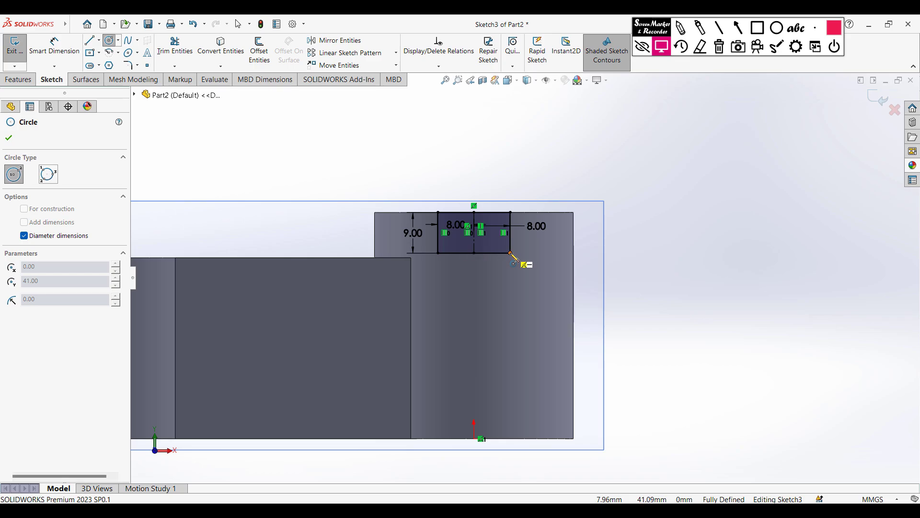
Draw a 16 mm diameter circle centred on the lower end of the construction line
left_click(110, 40)
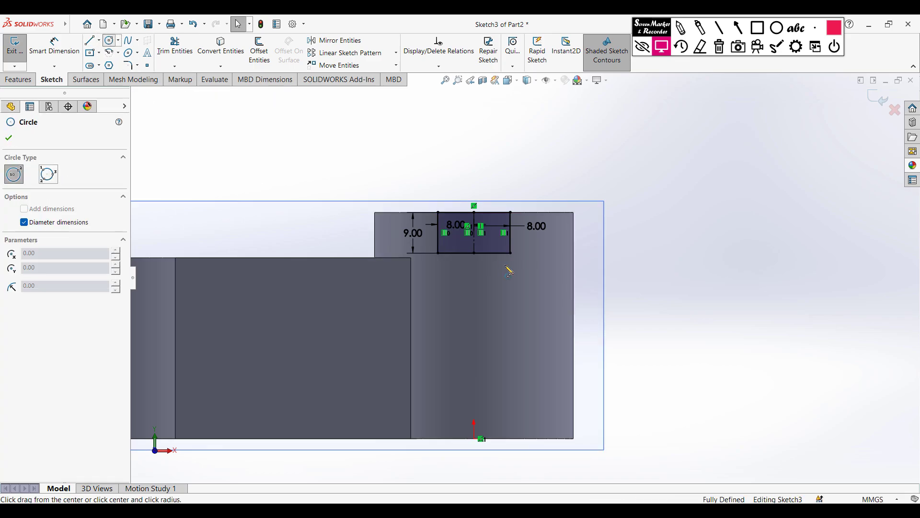
left_click(485, 254)
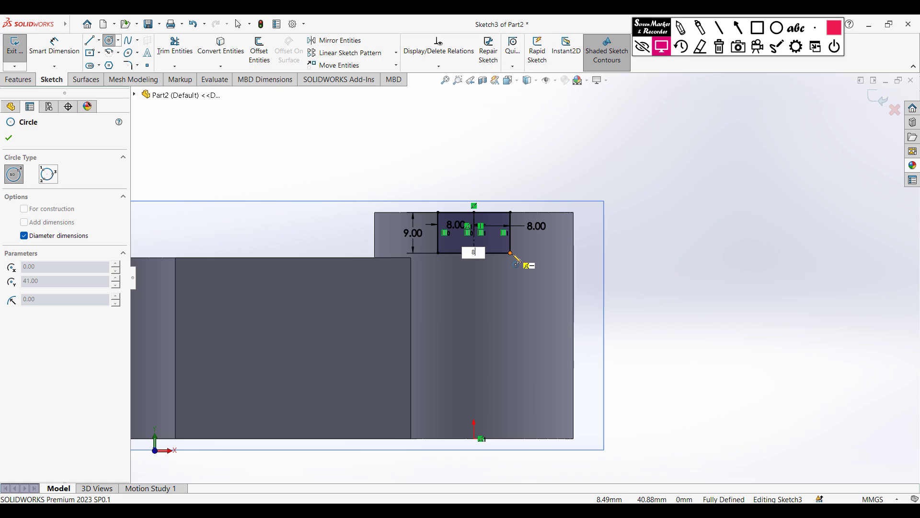
key("Return")
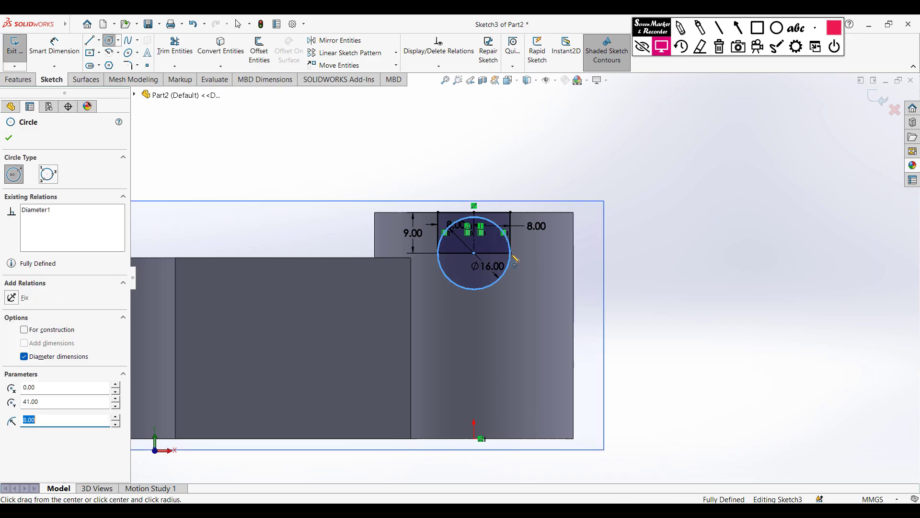
left_click(9, 138)
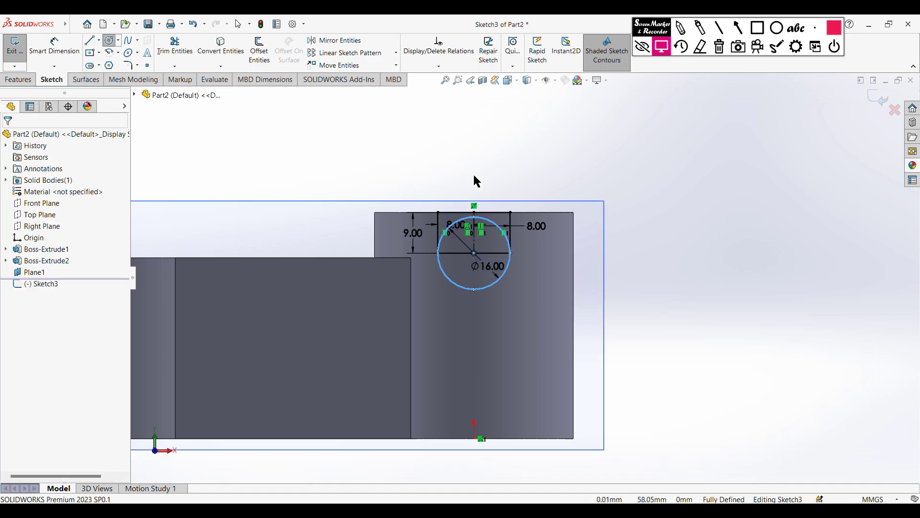
left_click(466, 171)
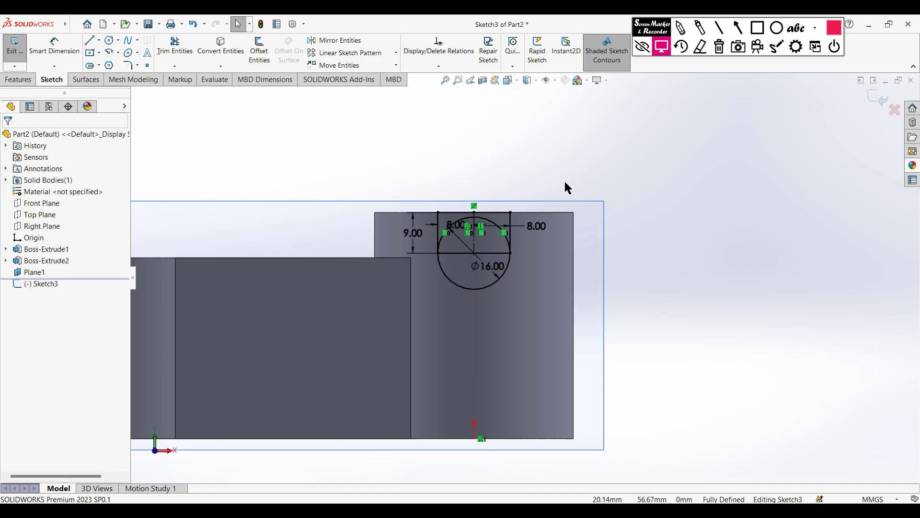
Trim away the circle's upper half and the rectangle's lower edge to form the U-shaped pad outline
left_click(175, 46)
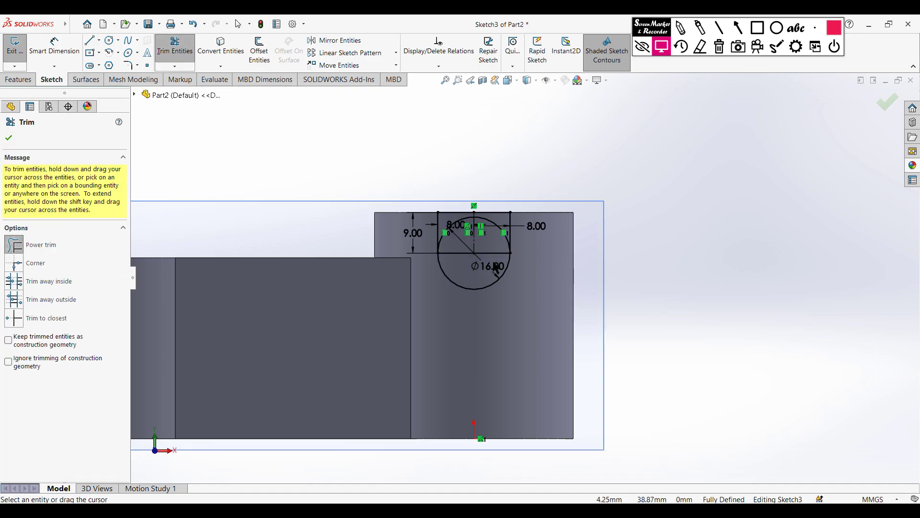
scroll(484, 254, "down", 3)
left_click_drag(501, 260, 508, 211)
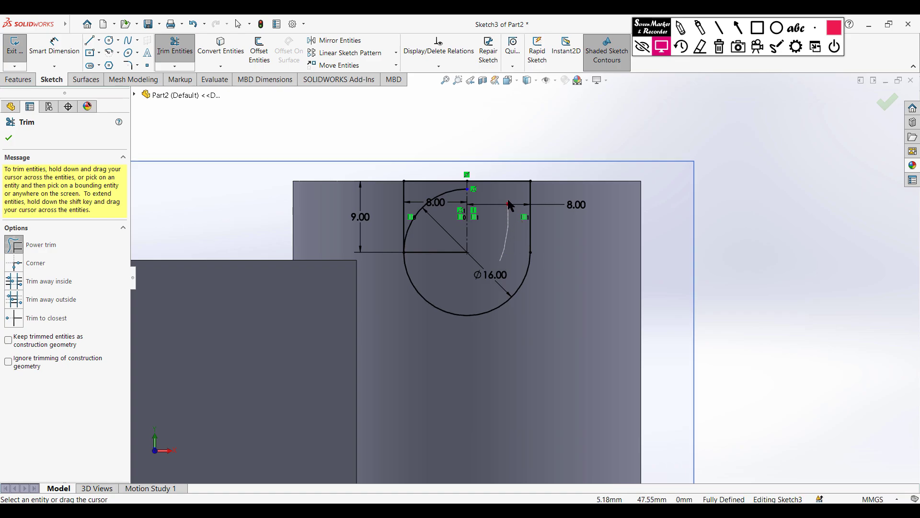
left_click_drag(447, 244, 435, 195)
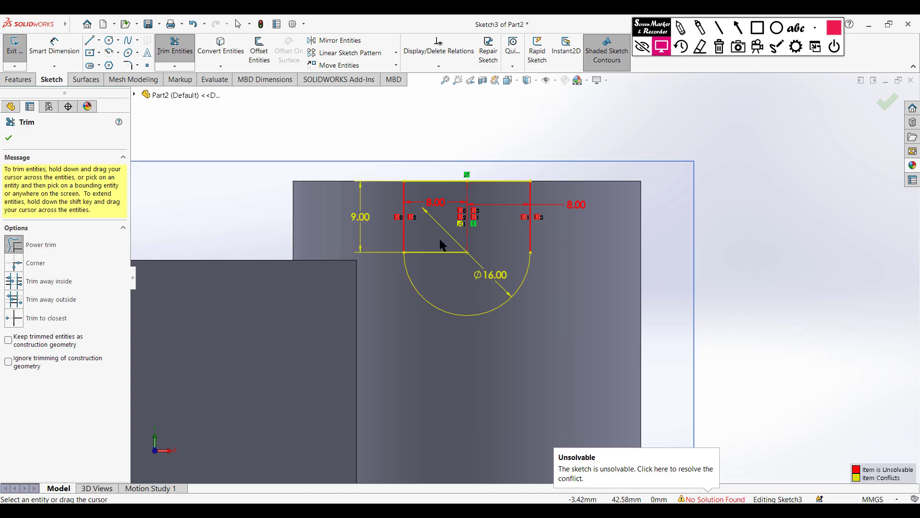
left_click_drag(438, 244, 446, 258)
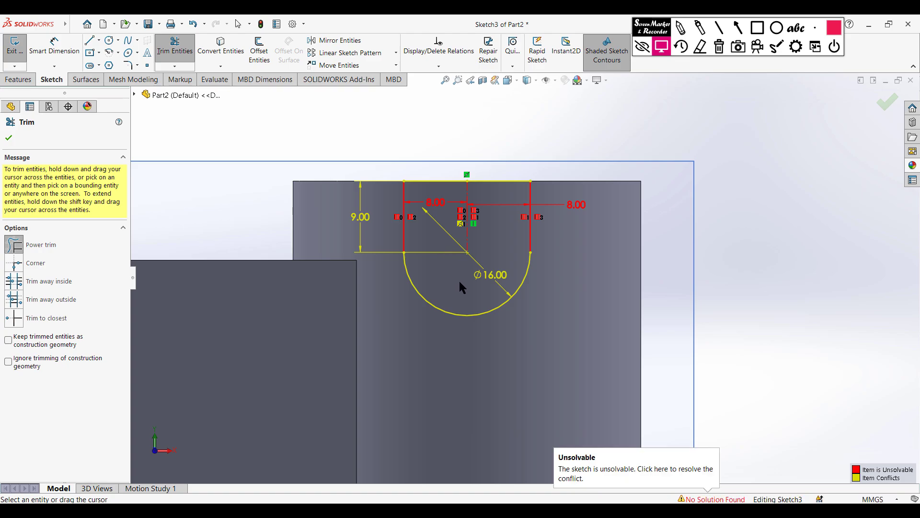
Clear the sketch conflict by deleting the right-hand 8 mm dimension and the conflicting relation between the construction line and the outline's left side
left_click(9, 137)
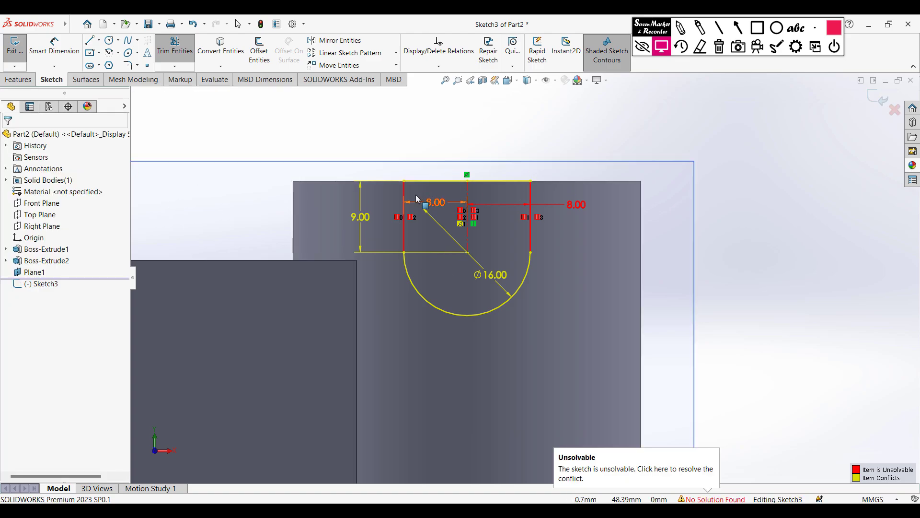
key("Escape")
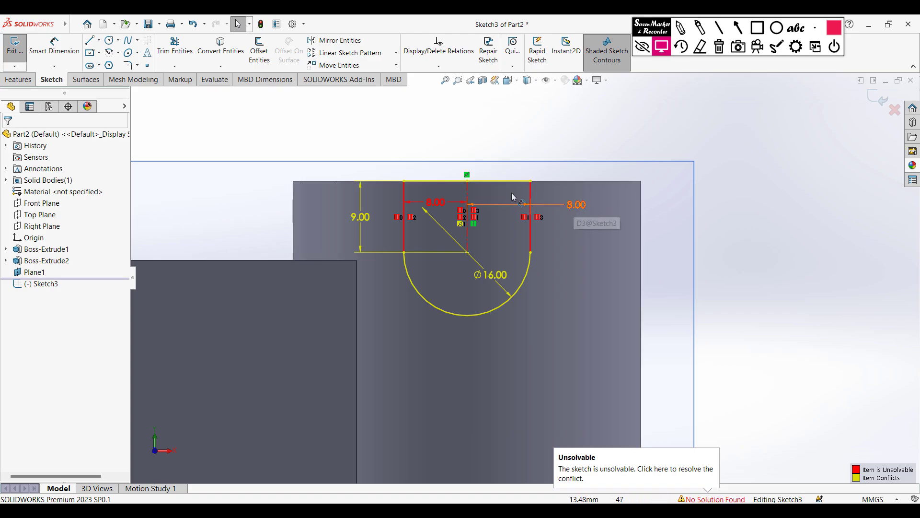
left_click(565, 202)
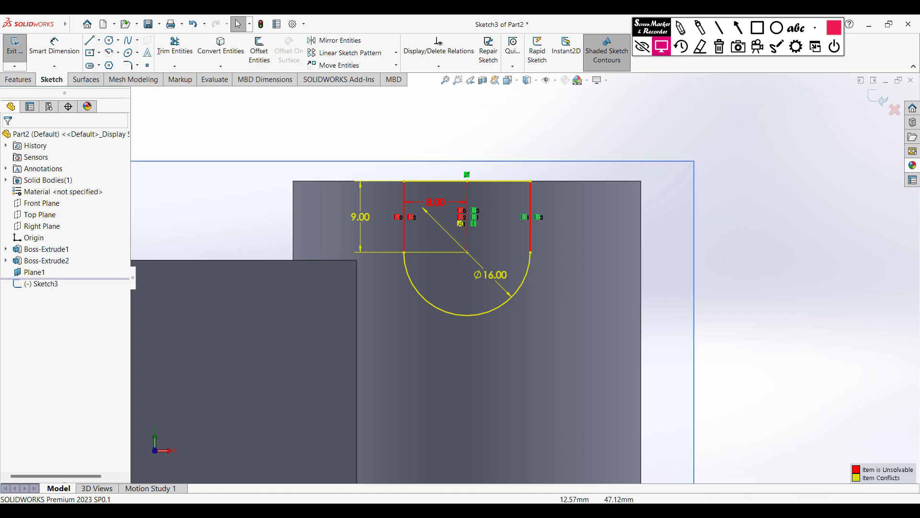
key("Delete")
left_click(460, 216)
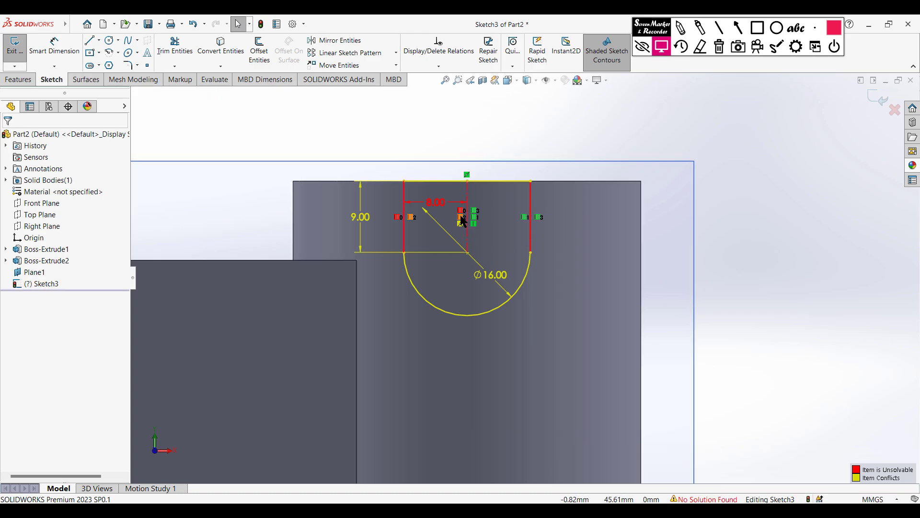
key("Delete")
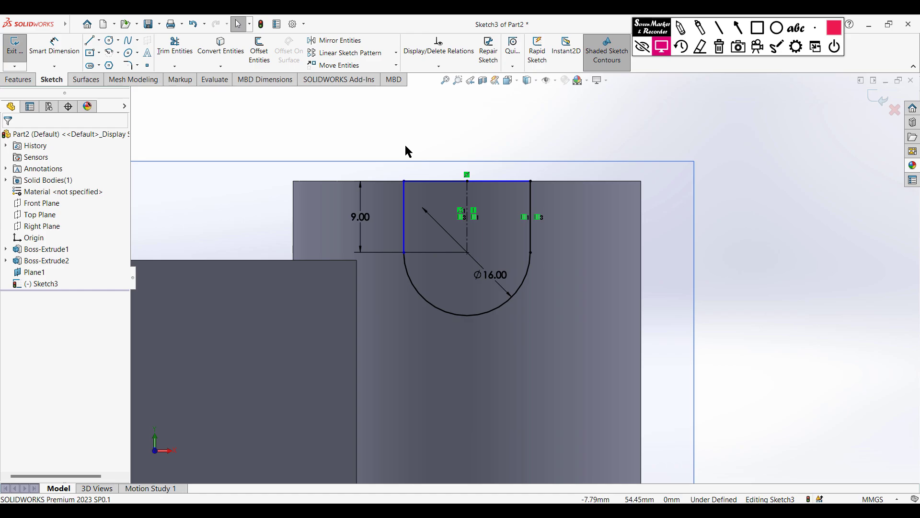
Extrude the U-shaped pad profile as a blind boss 17 mm into the large cylindrical boss, merging the result
key("ctrl+7")
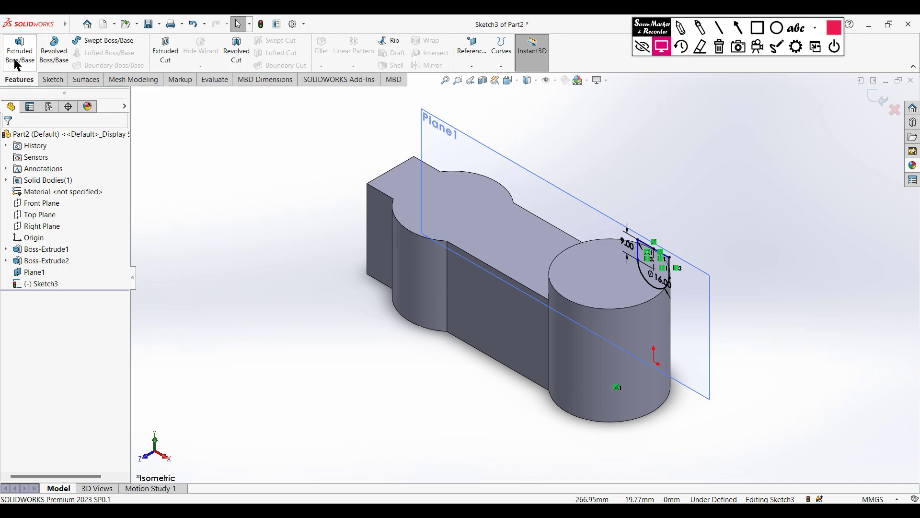
left_click(19, 50)
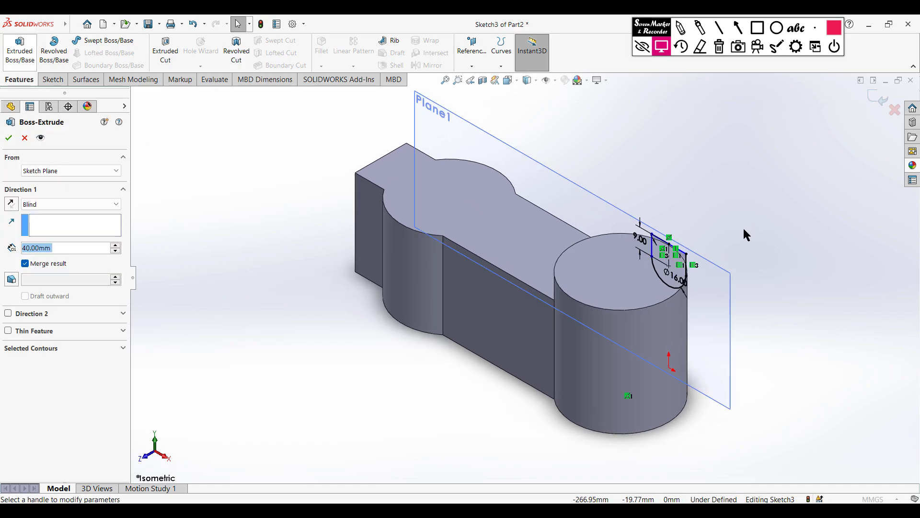
middle_click_drag(737, 226, 657, 390)
scroll(583, 376, "down", 2)
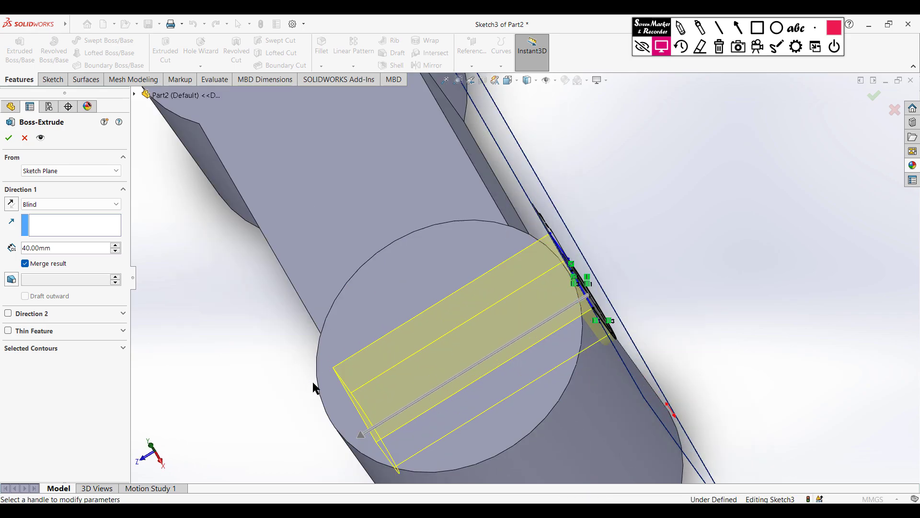
left_click(360, 433)
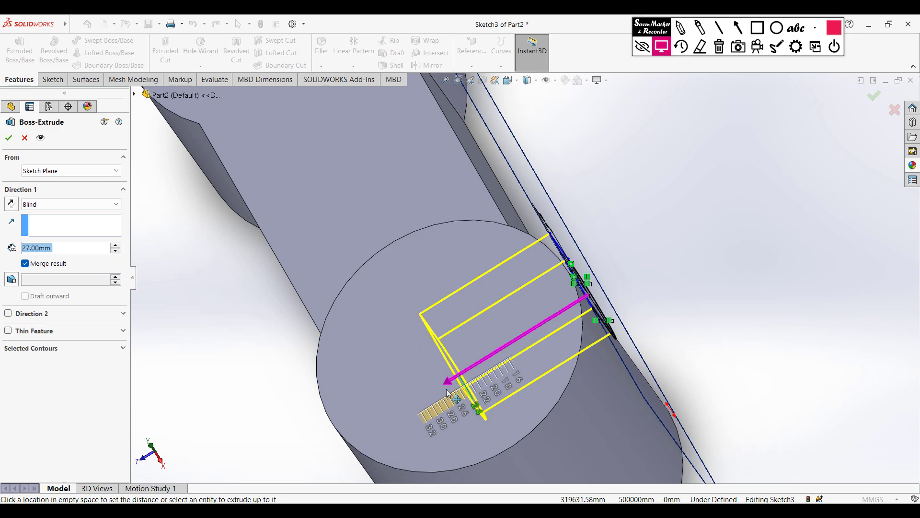
left_click(467, 368)
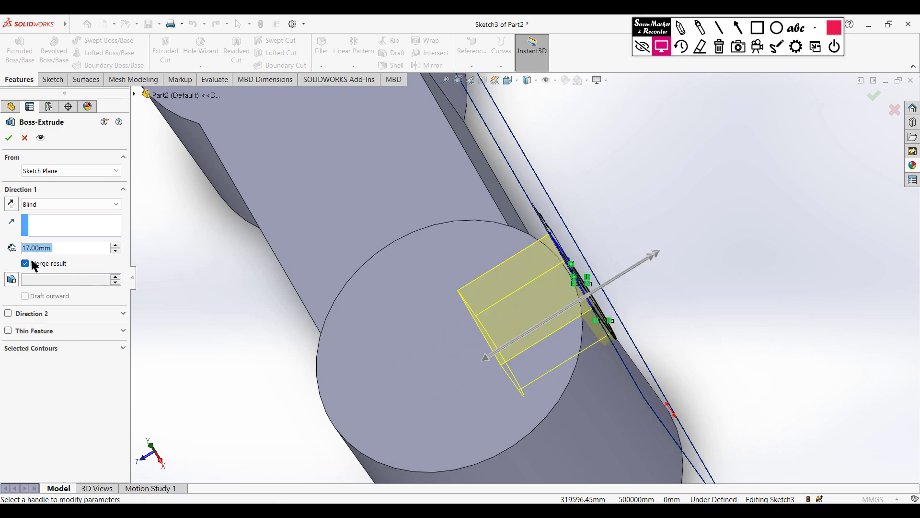
left_click(8, 138)
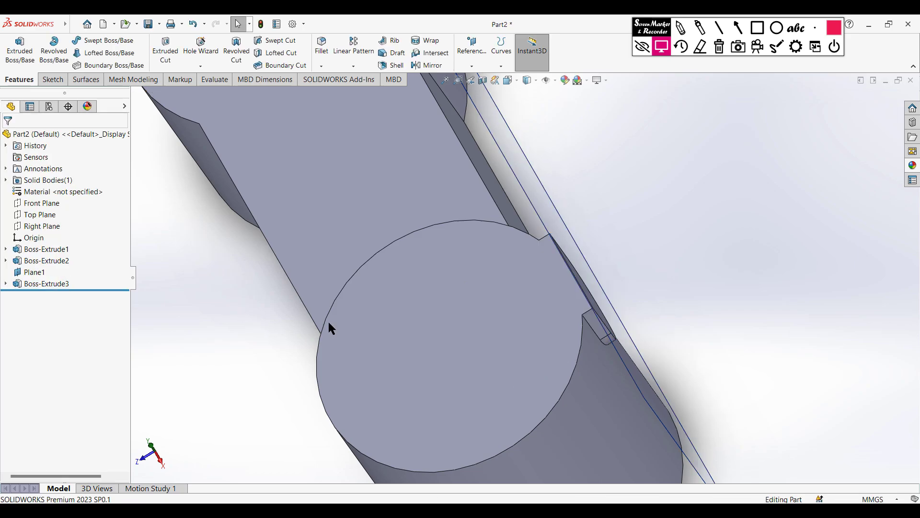
Inspect the new pad on the large cylinder and hide the reference plane Plane1
middle_click_drag(656, 274, 700, 305)
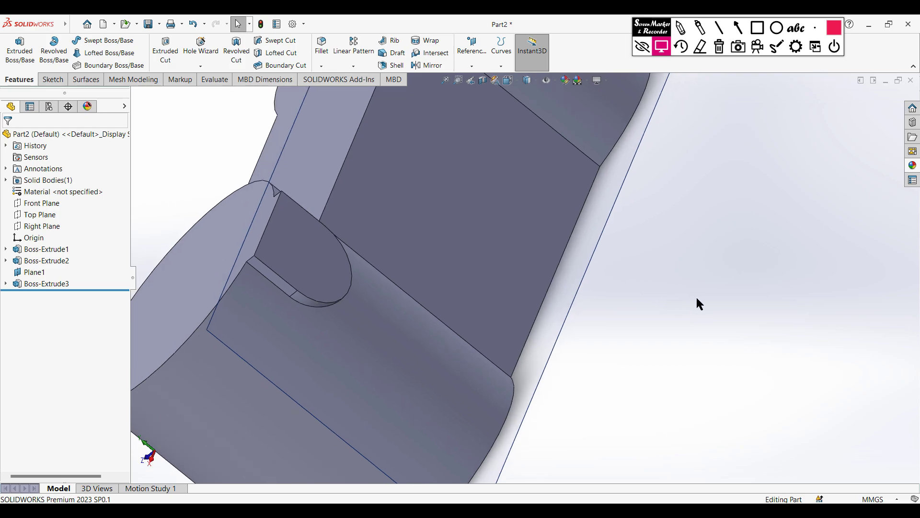
key("ctrl+7")
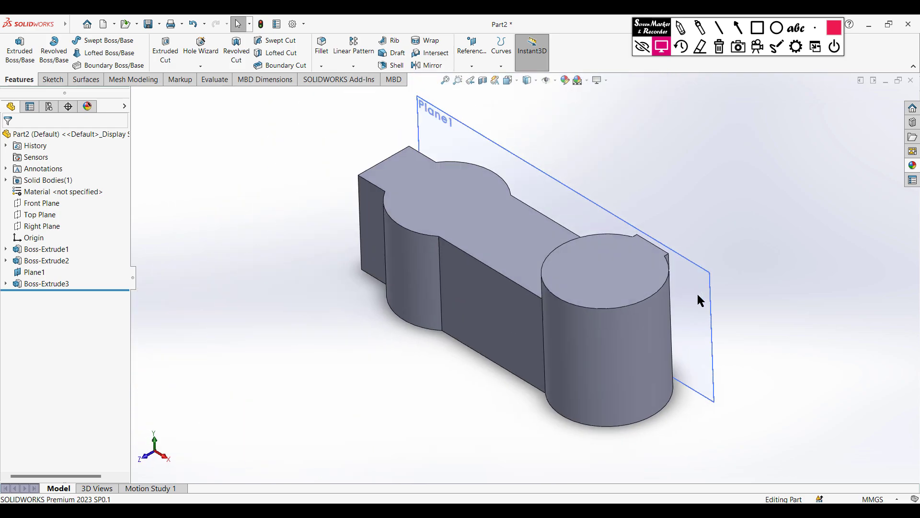
right_click(535, 183)
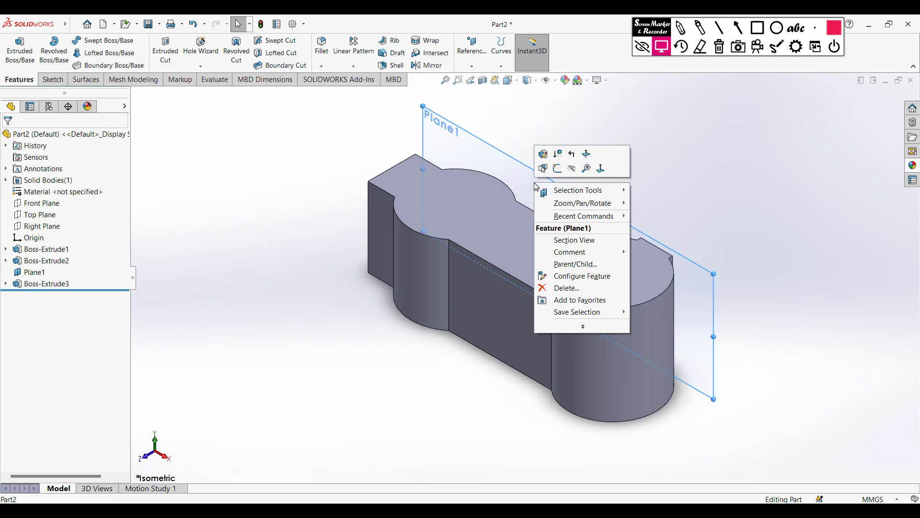
left_click(569, 170)
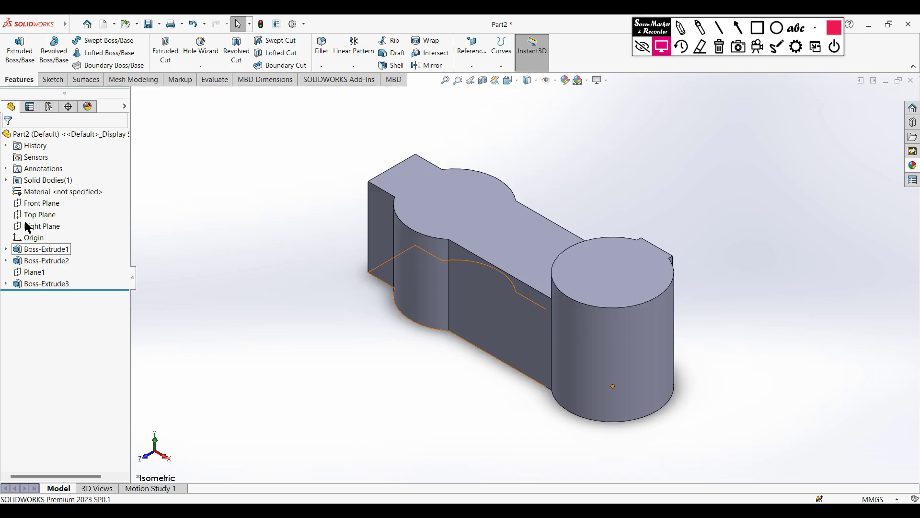
Create a reference plane offset 22.5 mm from the Front Plane, on the side opposite the finished pad
left_click(35, 205)
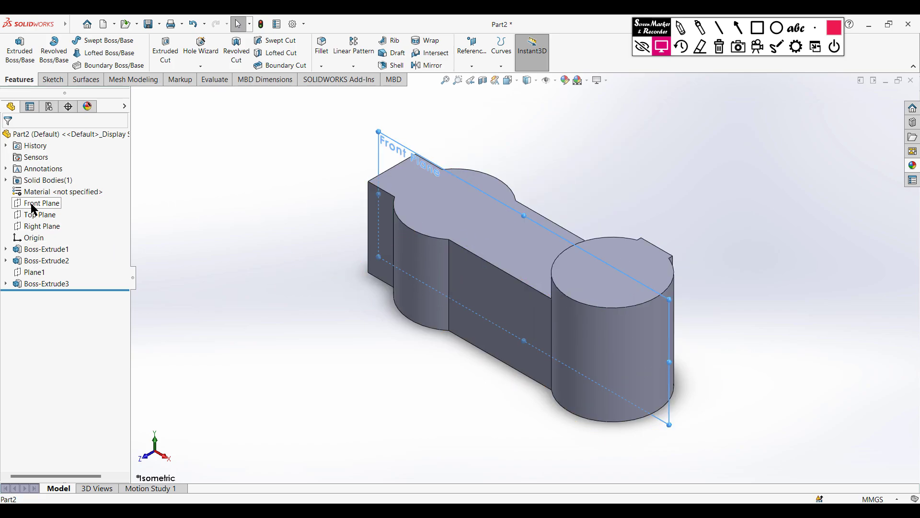
left_click(476, 59)
left_click(493, 77)
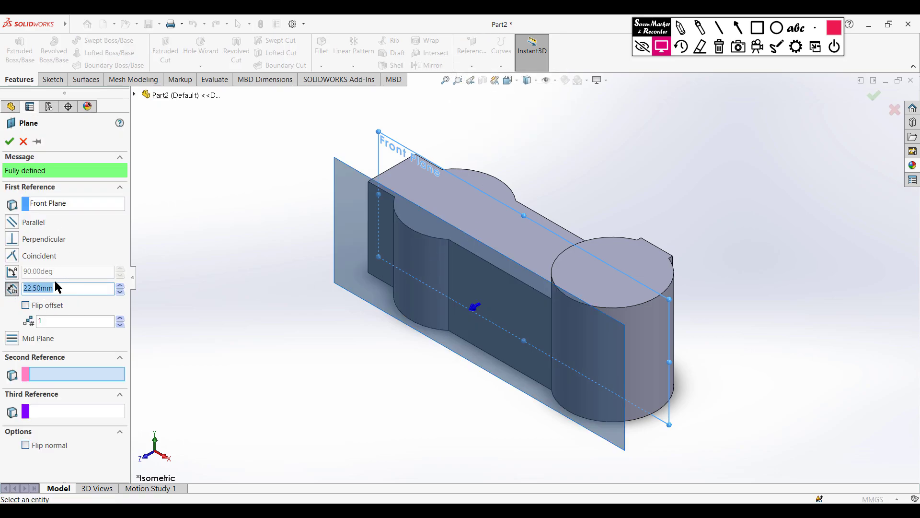
left_click(9, 141)
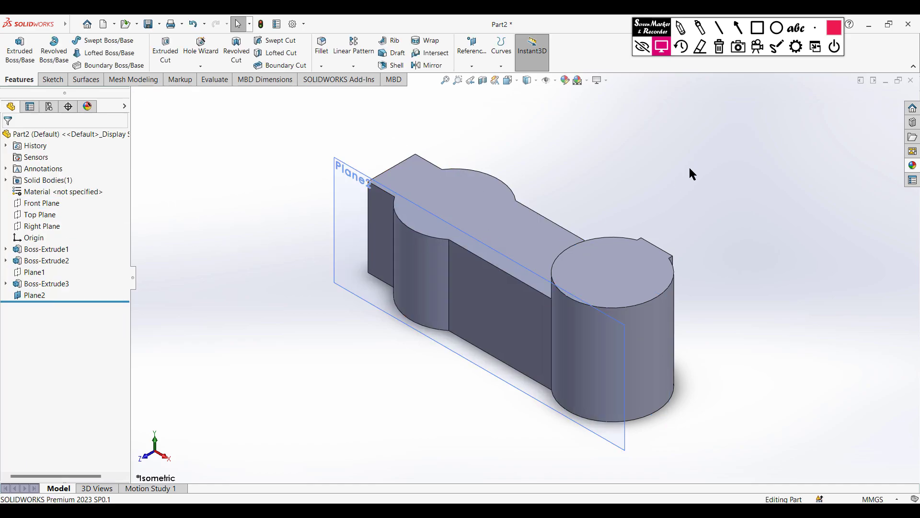
Start a sketch on Plane2 and draw a 9 mm vertical construction line down from the midpoint of the smaller boss's top edge
right_click(343, 237)
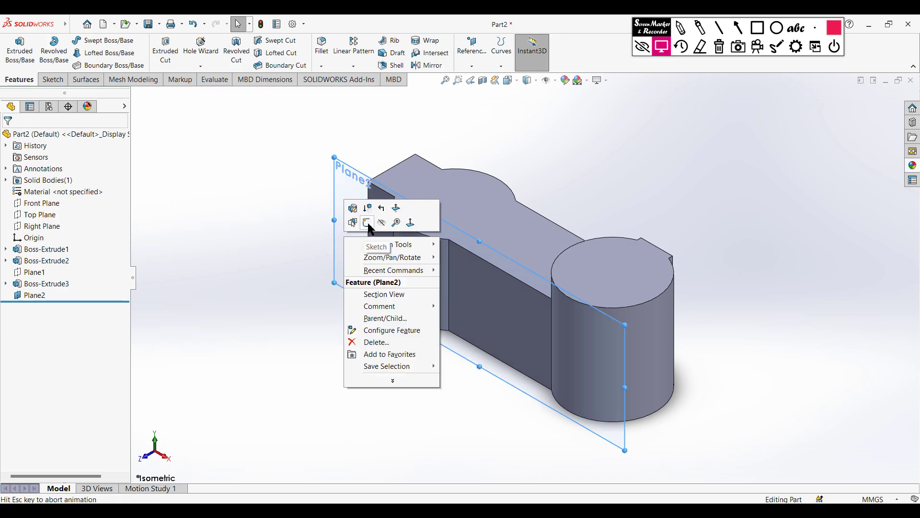
left_click(368, 224)
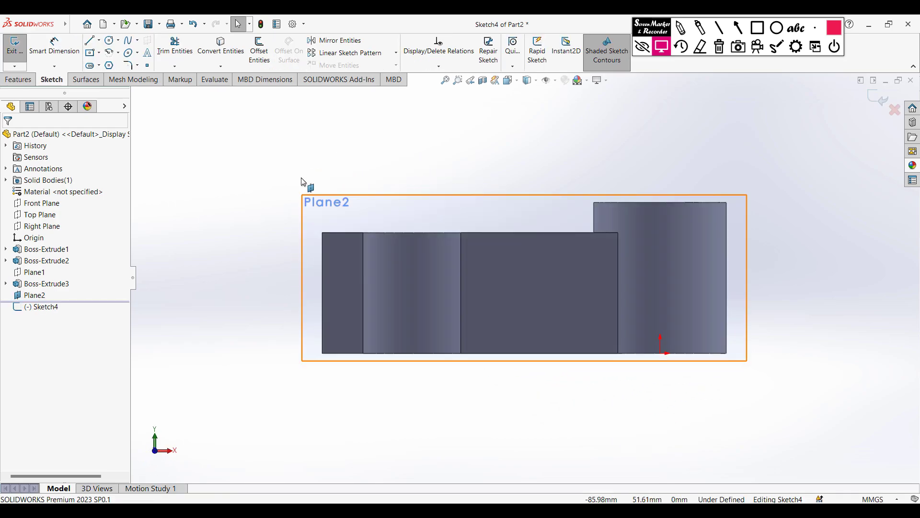
left_click(99, 40)
left_click(115, 61)
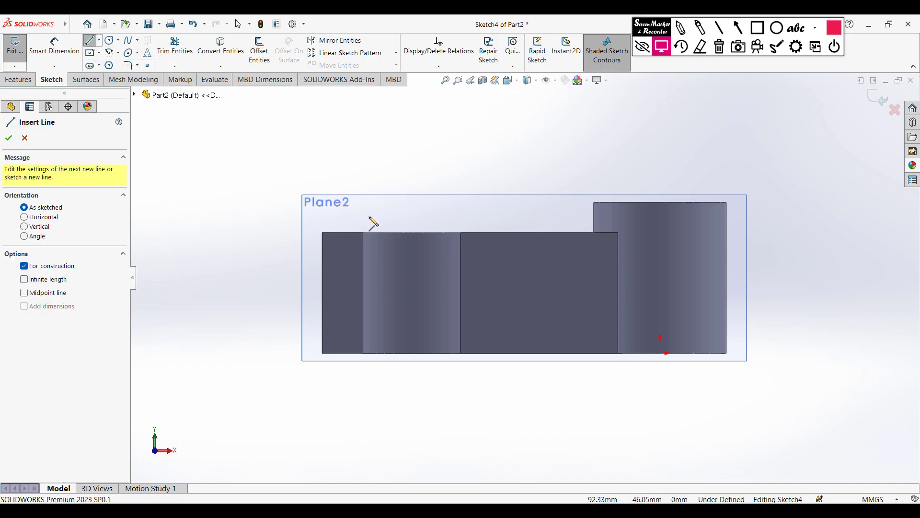
left_click(412, 233)
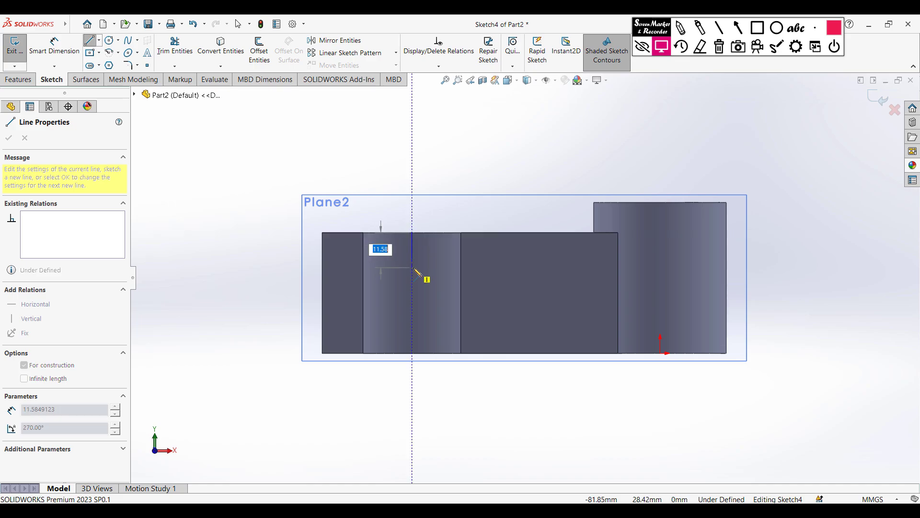
type("9")
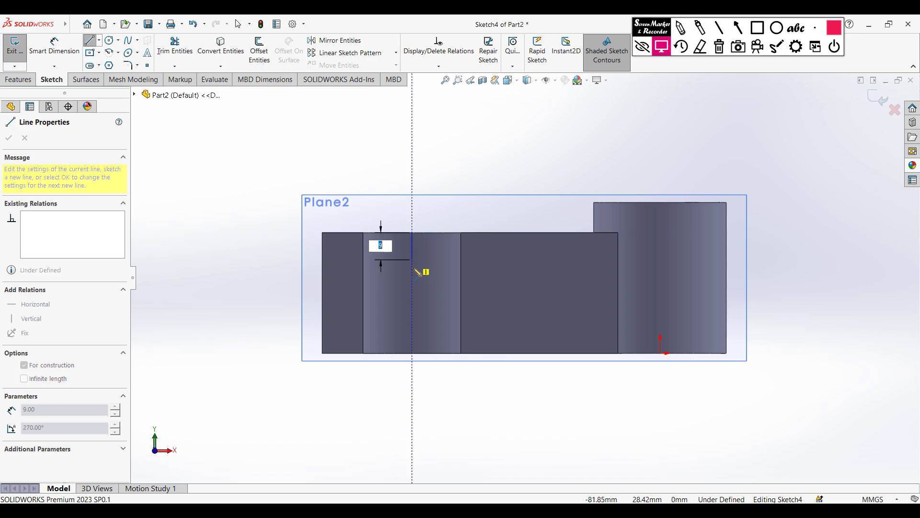
key("Return")
key("Escape")
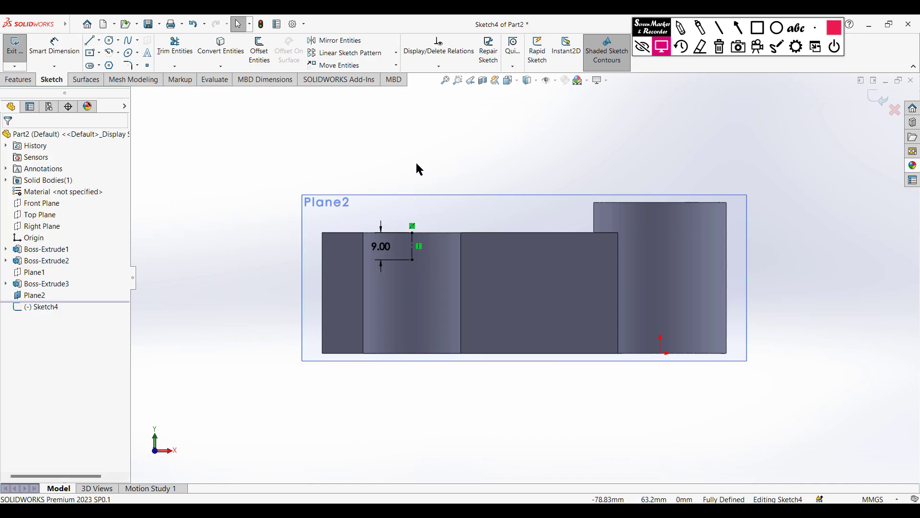
Offset the smaller boss's construction line 8 mm bi-directionally with line-capped ends and added dimensions to form a rectangle
scroll(424, 253, "down", 1)
scroll(408, 257, "down", 1)
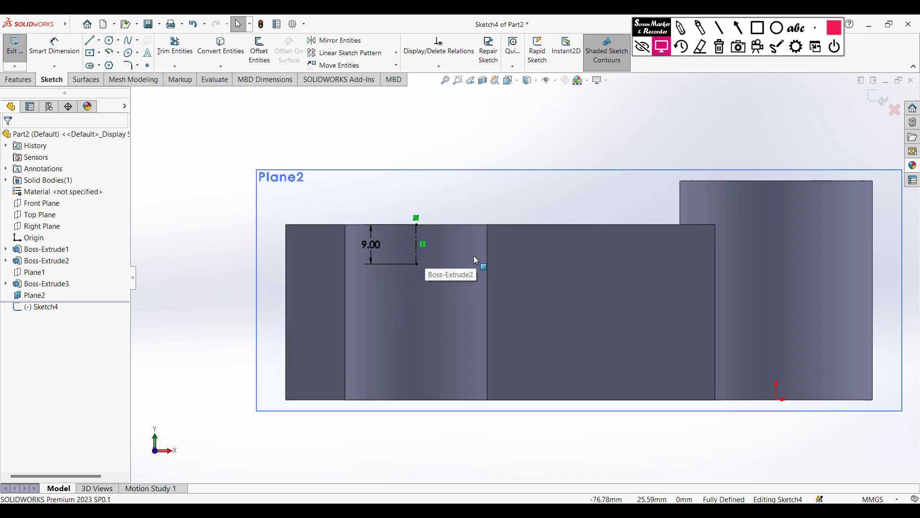
left_click(259, 50)
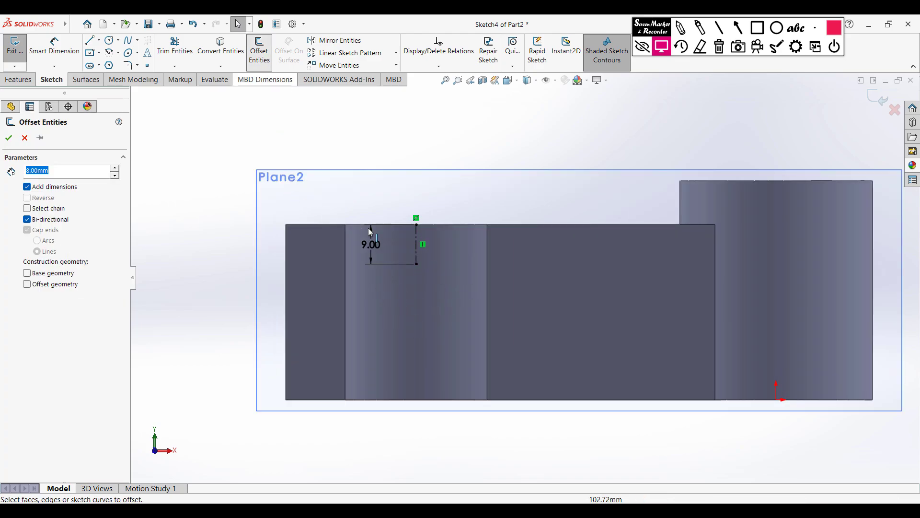
left_click(418, 238)
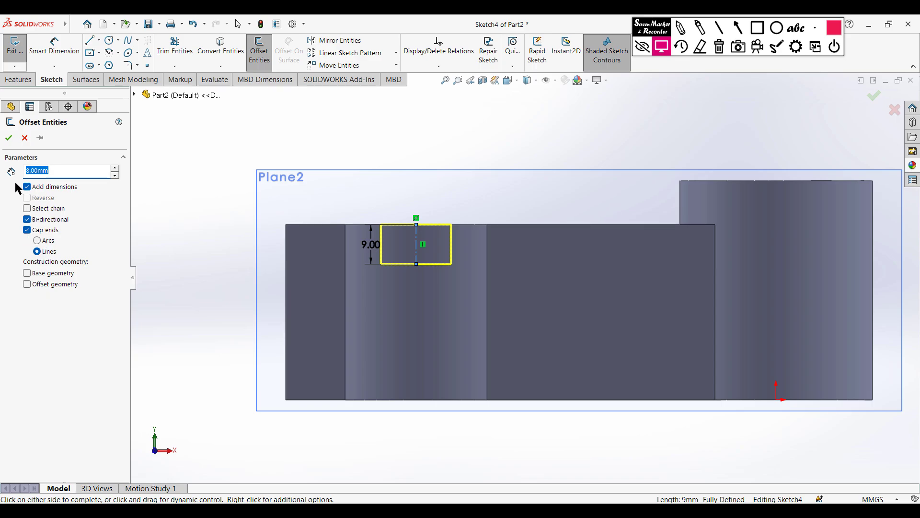
left_click(9, 138)
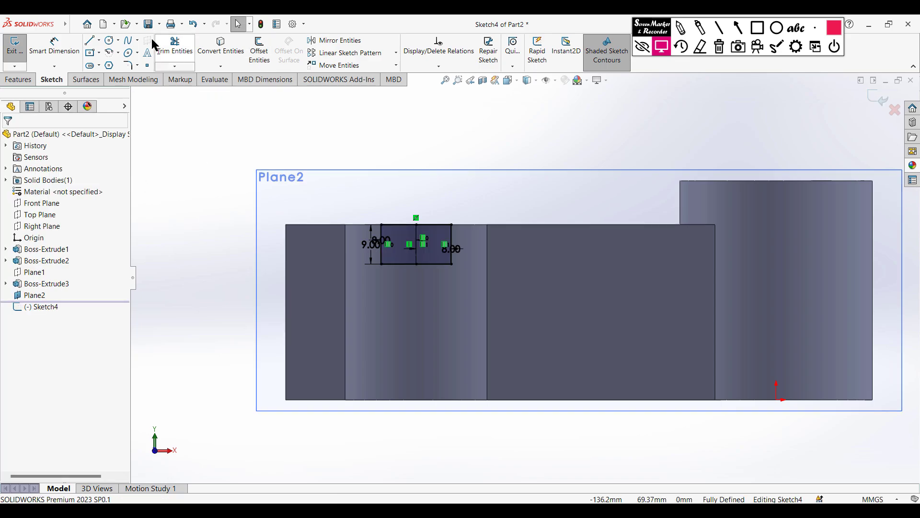
Draw an 8 mm radius circle centred on the construction line's lower end, passing through the rectangle's lower right corner
left_click(109, 40)
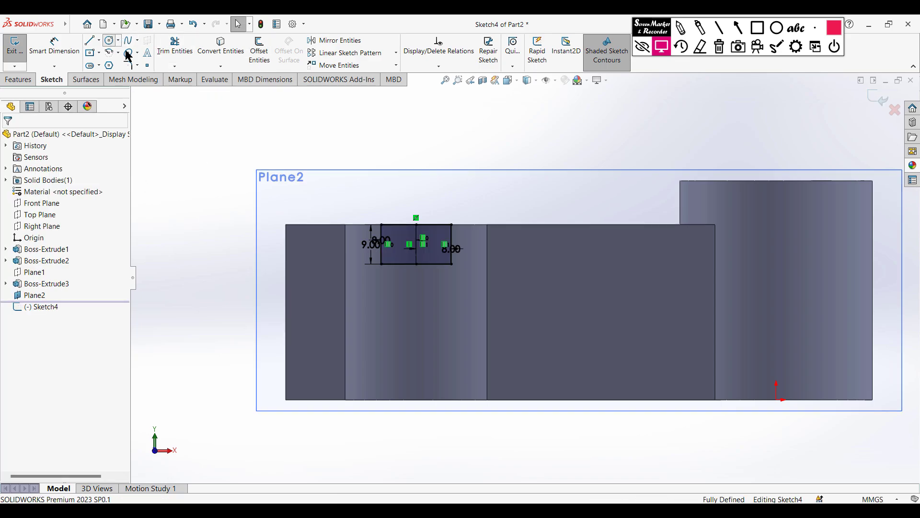
left_click(416, 264)
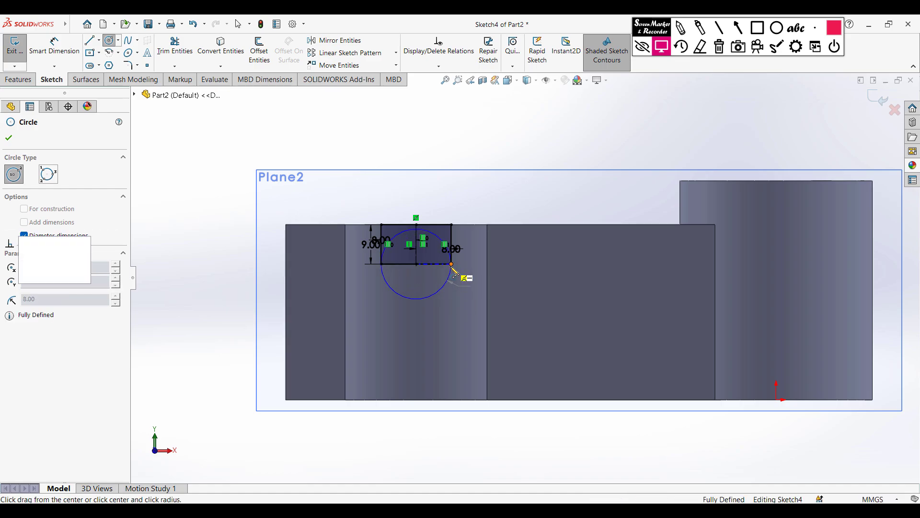
left_click(452, 265)
key("Escape")
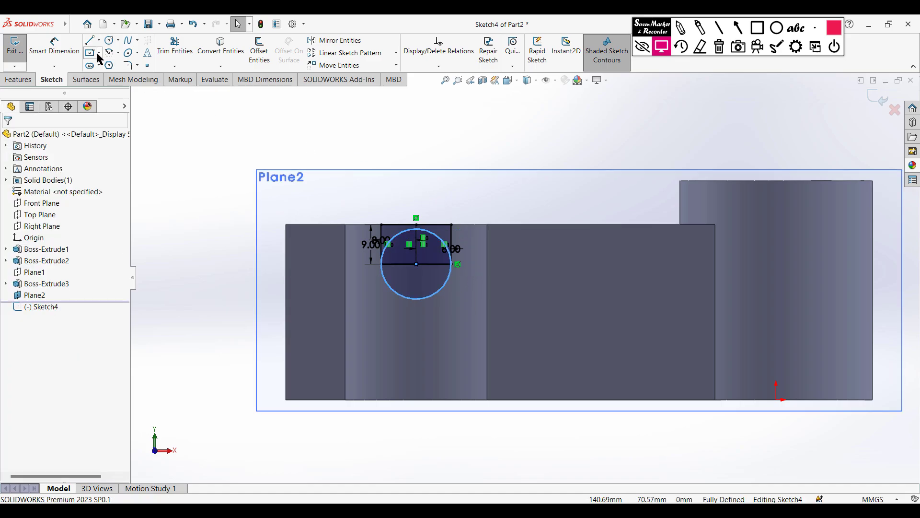
key("Escape")
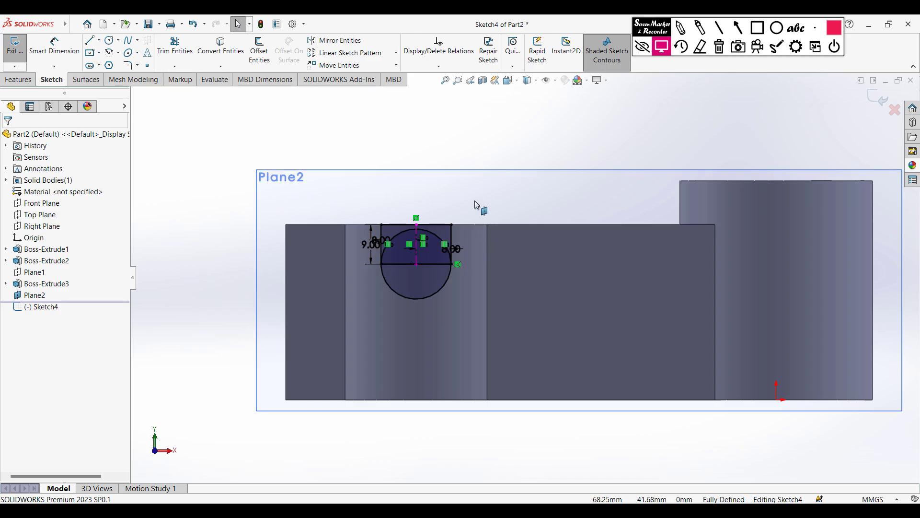
Power trim the circle's upper half and the rectangle's bottom edge on Plane2, leaving a U-shaped outline
left_click(175, 46)
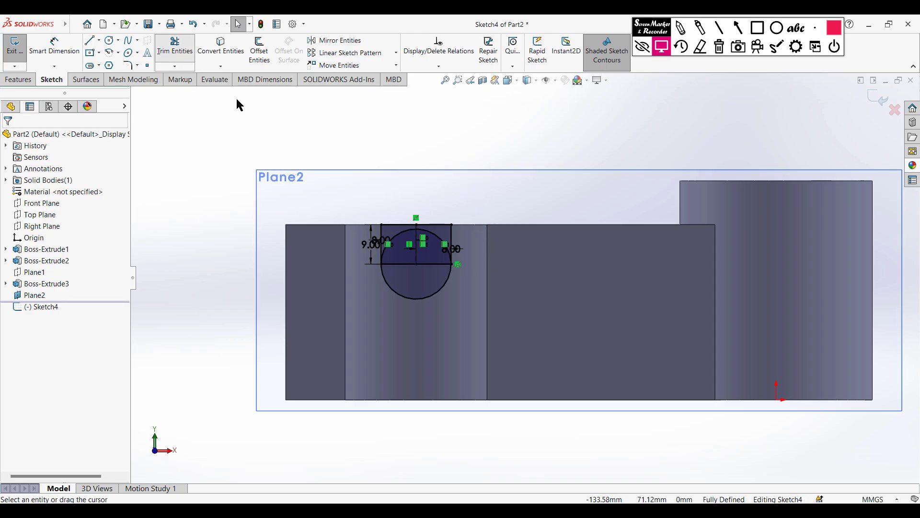
left_click_drag(433, 257, 435, 233)
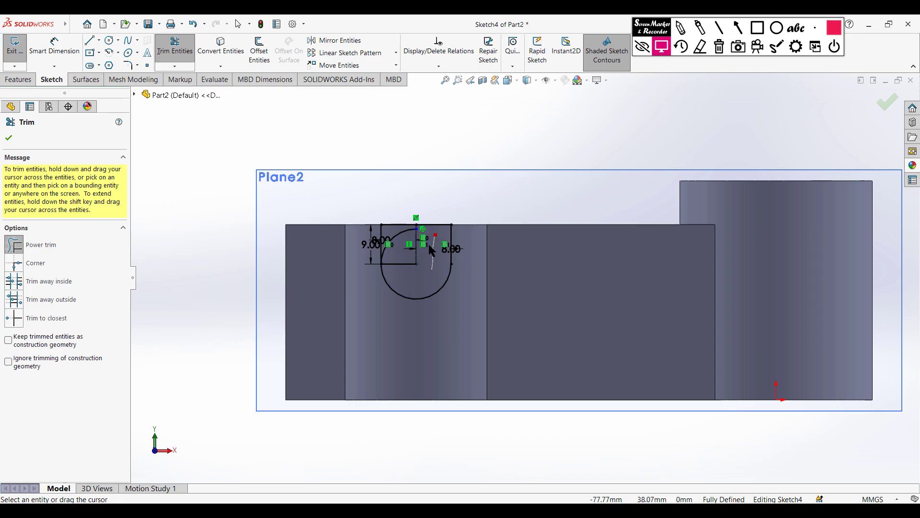
mouse_move(405, 264)
left_mouse_down()
mouse_move(401, 234)
mouse_move(389, 242)
left_mouse_up()
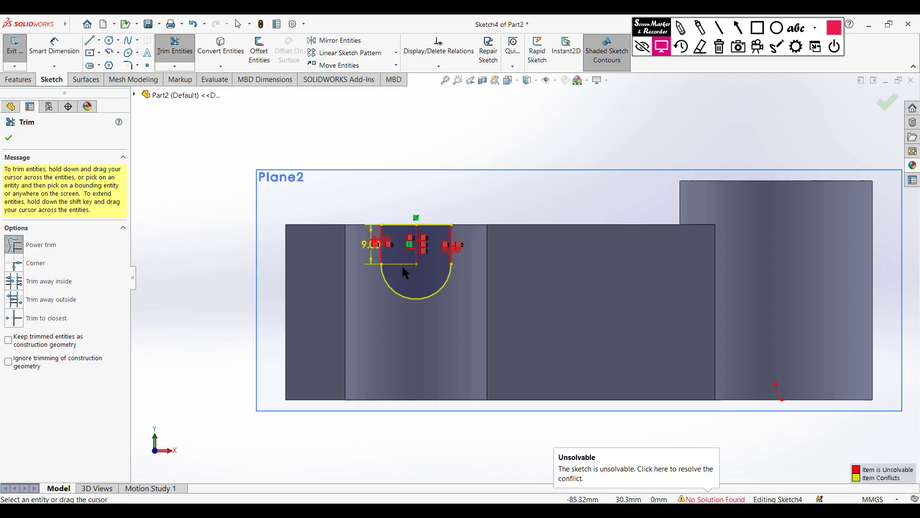
Finish trimming and delete the conflicting relation on the U-shaped outline's right edge
left_click(11, 139)
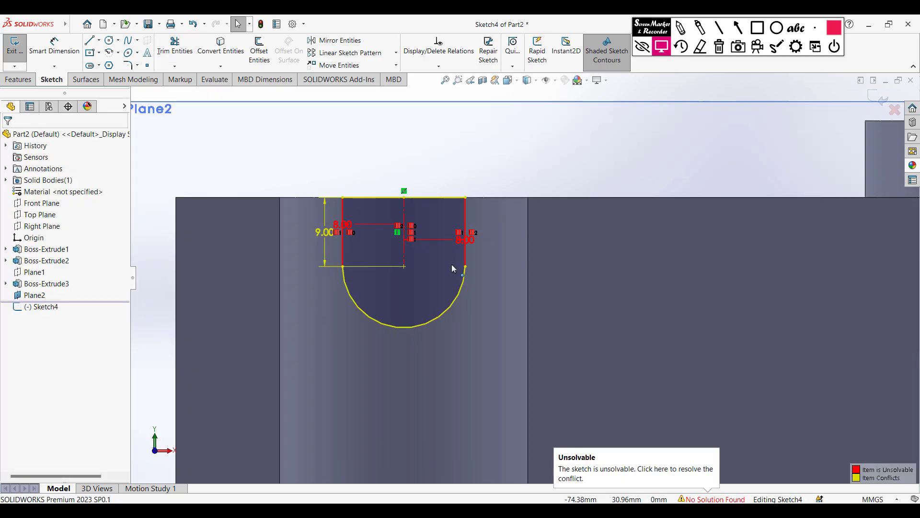
scroll(432, 260, "down", 3)
left_click(458, 234)
key("Delete")
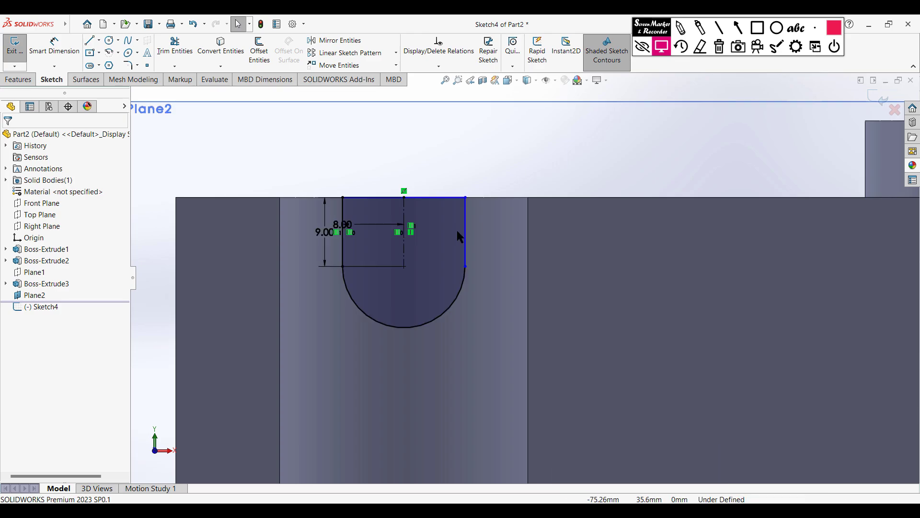
scroll(412, 206, "up", 2)
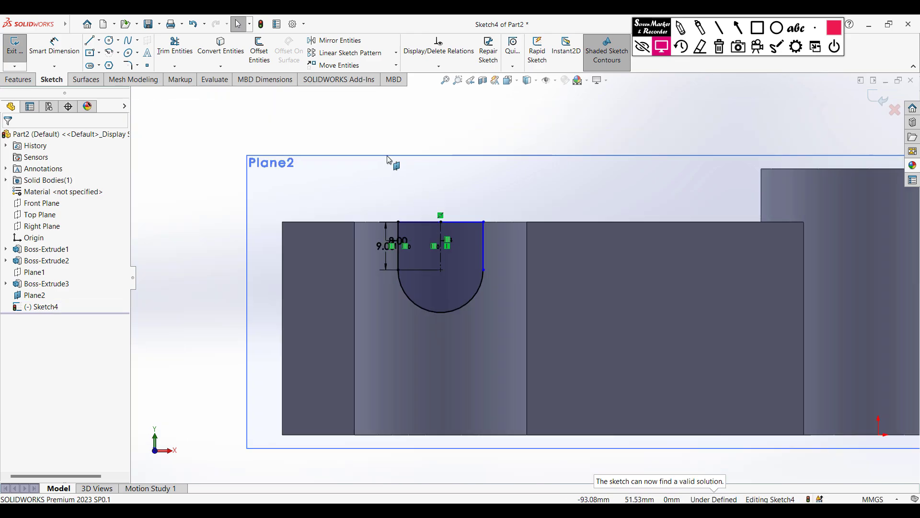
Extrude the U-shaped profile 17 mm blind in the reversed direction, into the smaller boss, with the result merged
key("ctrl+7")
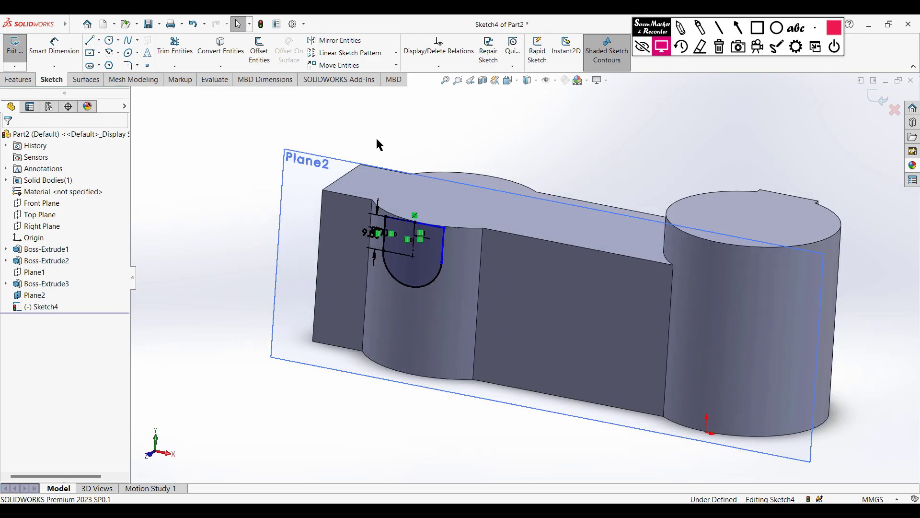
left_click(27, 78)
left_click(20, 52)
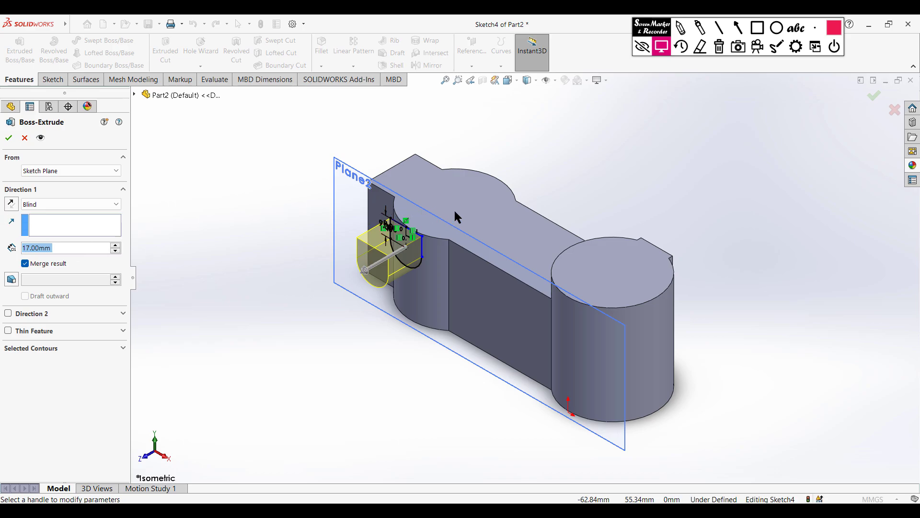
middle_click_drag(446, 225, 409, 224)
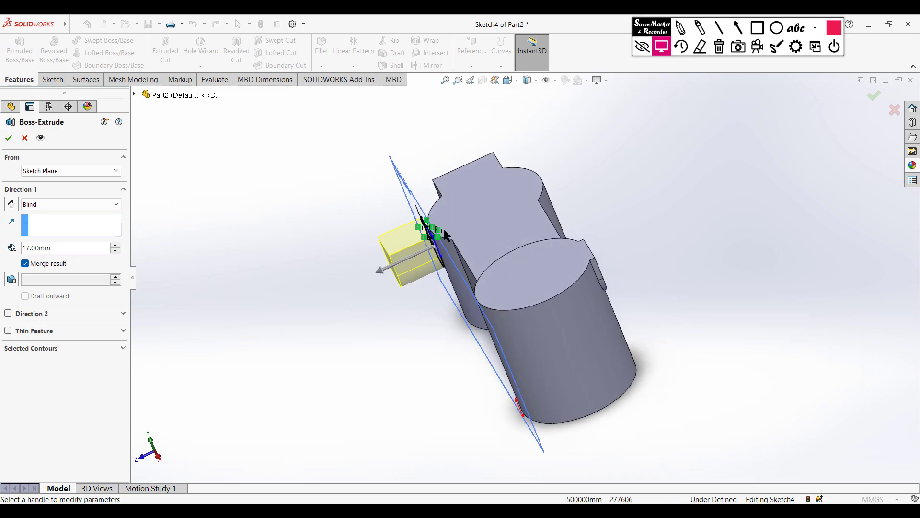
scroll(444, 229, "down", 3)
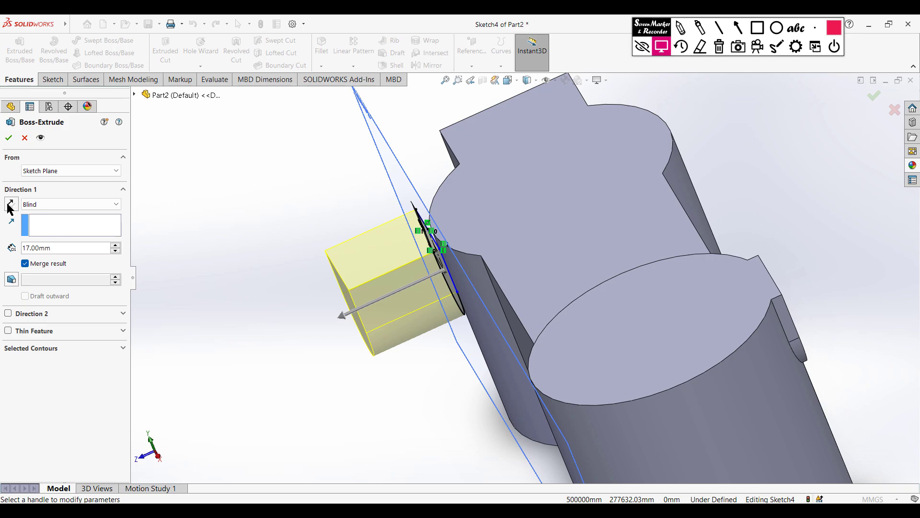
left_click(10, 204)
middle_click_drag(341, 280, 362, 281)
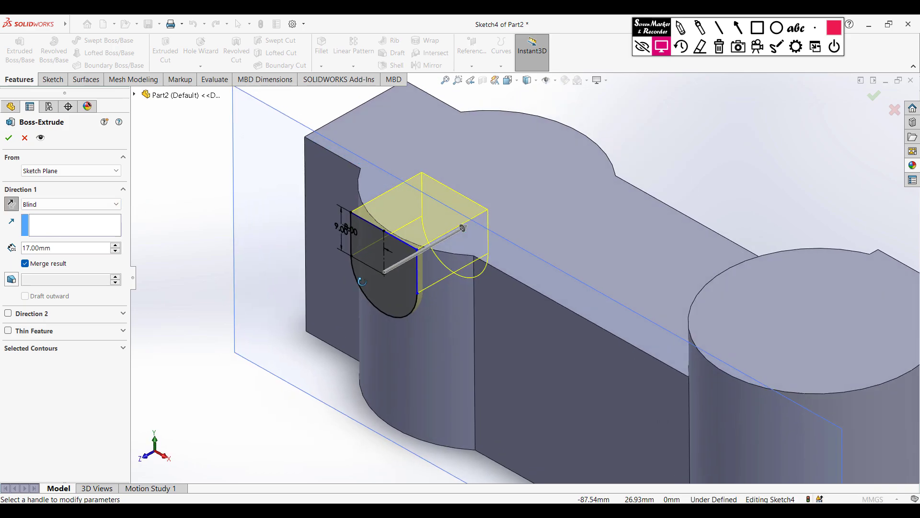
left_click(9, 137)
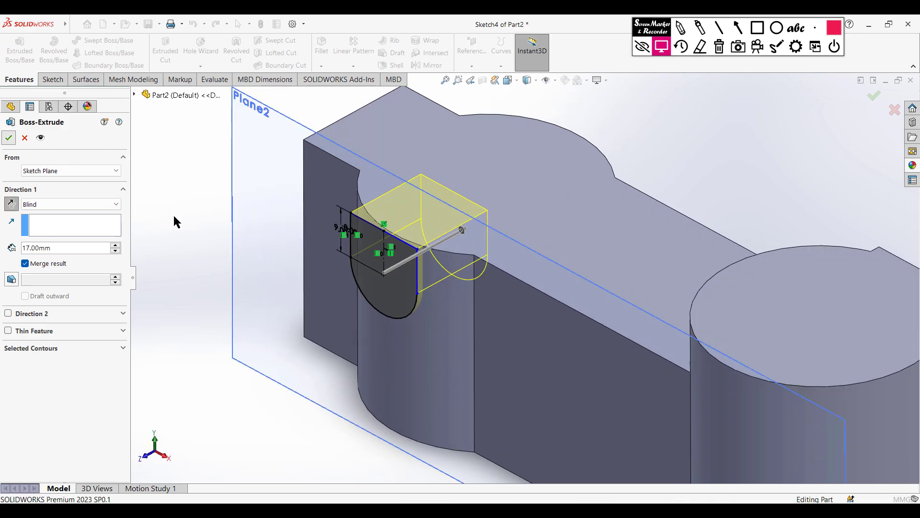
Hide Plane2 and return the part to the isometric view
right_click(246, 180)
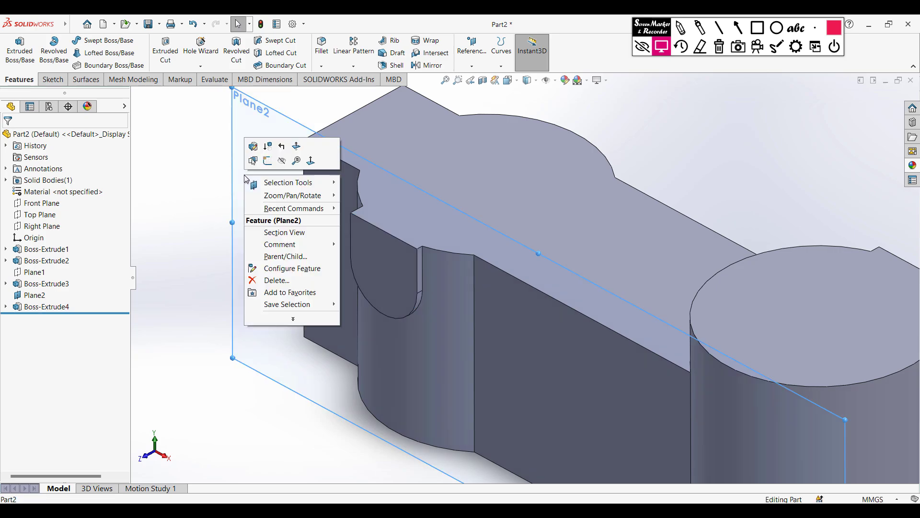
left_click(283, 161)
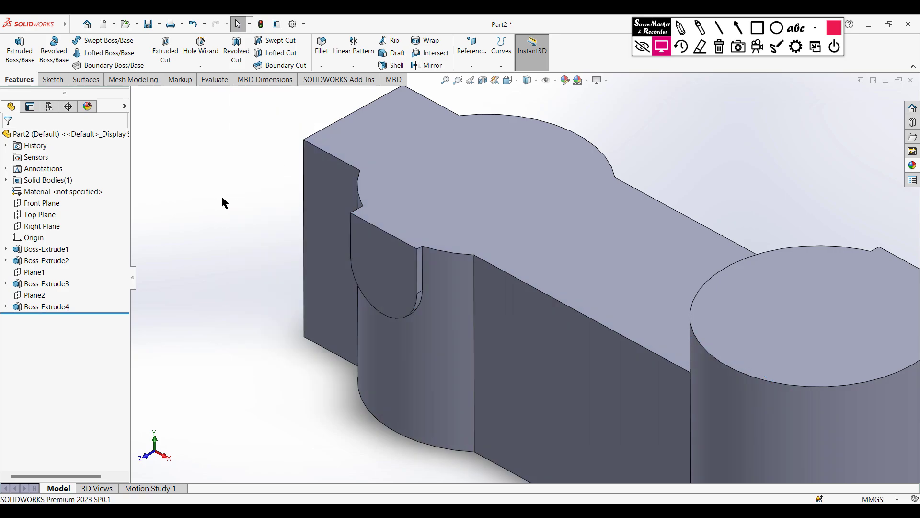
key("ctrl+7")
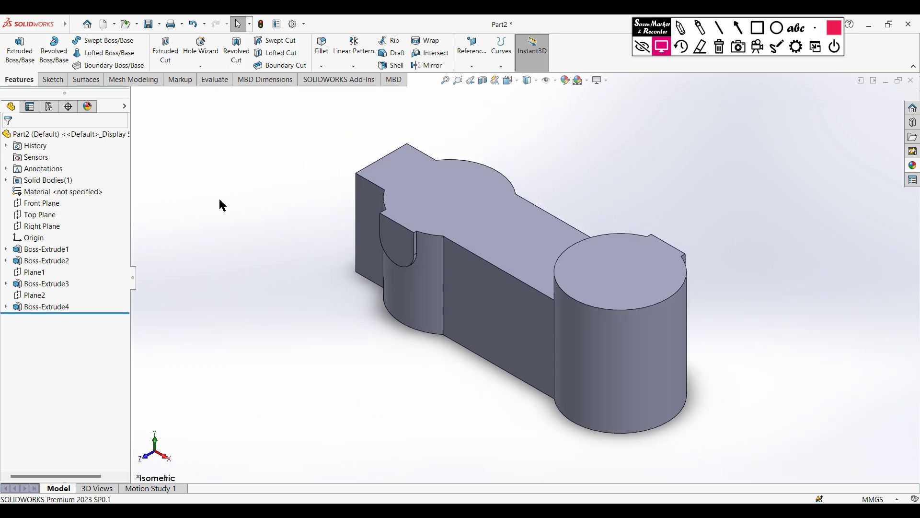
middle_click_drag(783, 382, 756, 410)
key("ctrl+7")
Switch to the PDF drawing and mark the larger boss's upper bore, its diameter and its depth, then clear the marks
key("alt+Tab")
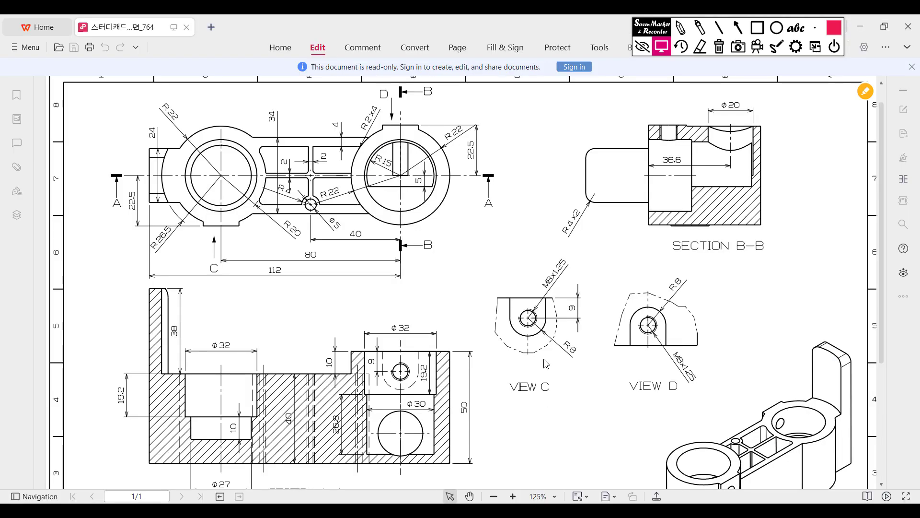
left_click(680, 28)
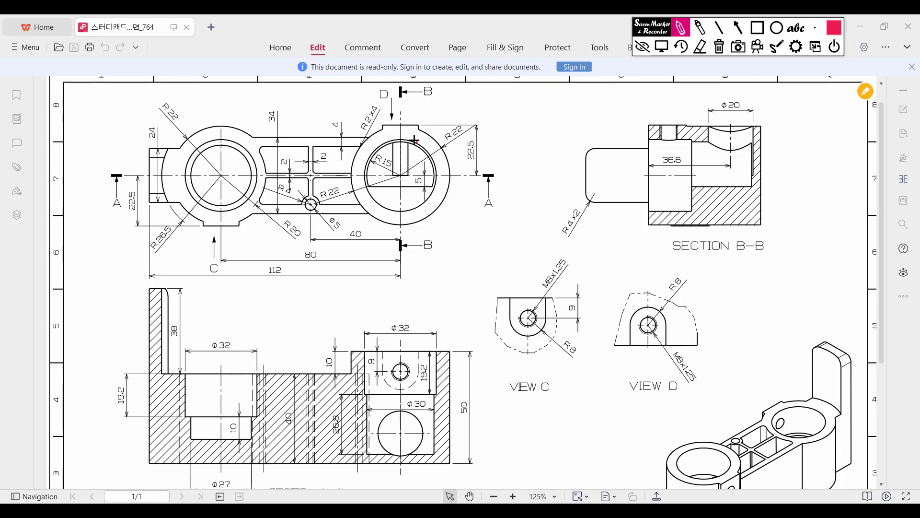
mouse_move(358, 167)
left_mouse_down()
mouse_move(375, 205)
mouse_move(402, 213)
mouse_move(429, 202)
mouse_move(433, 158)
left_mouse_up()
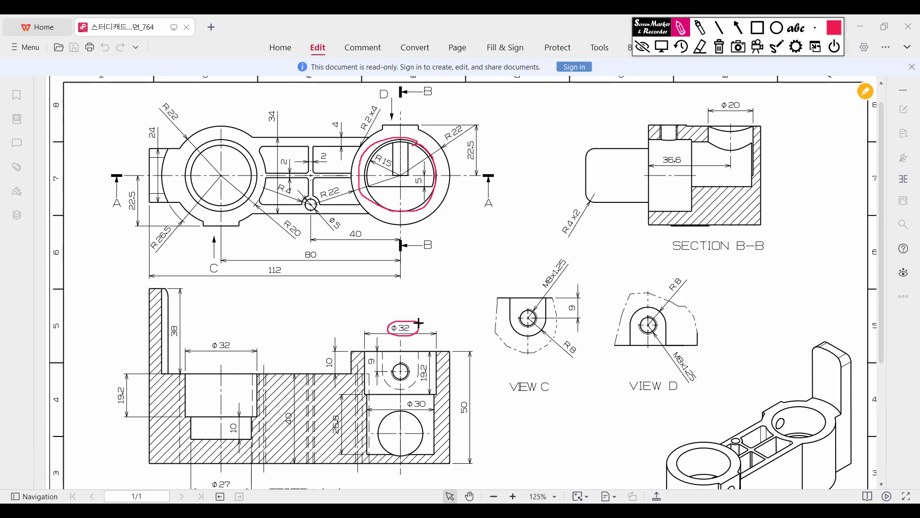
left_click_drag(419, 322, 404, 389)
mouse_move(425, 359)
left_mouse_down()
mouse_move(429, 387)
mouse_move(425, 363)
mouse_move(434, 377)
left_mouse_up()
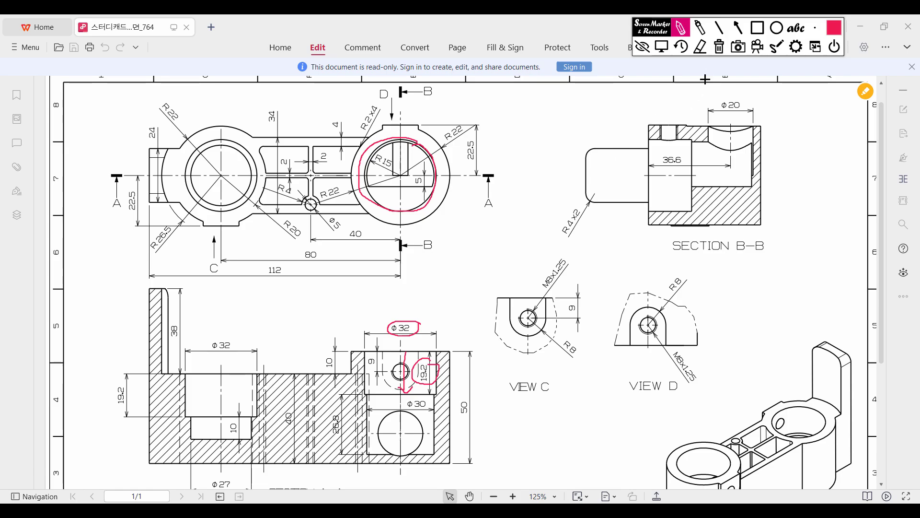
left_click(719, 47)
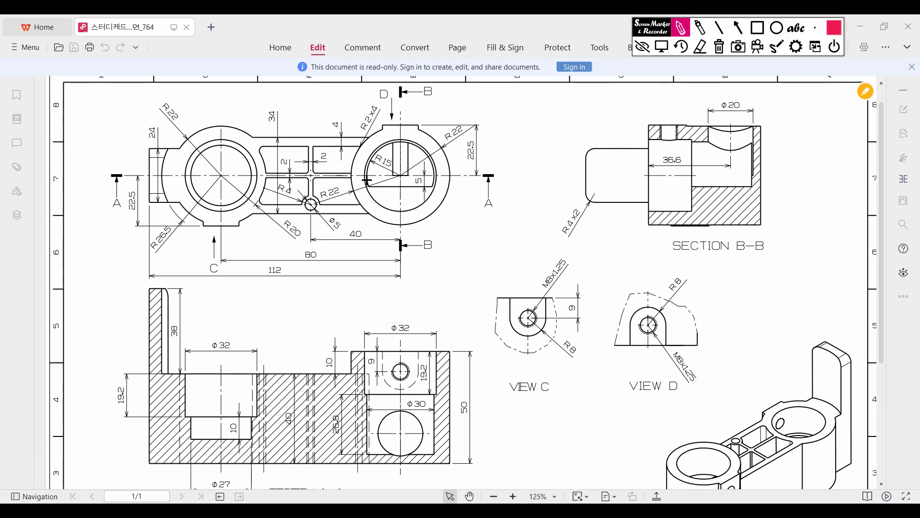
Examine the larger boss's D-shaped lower pocket on the drawing by marking its outline, diameter and depth, then clear the marks
left_click_drag(370, 173, 374, 158)
left_click_drag(425, 152, 436, 174)
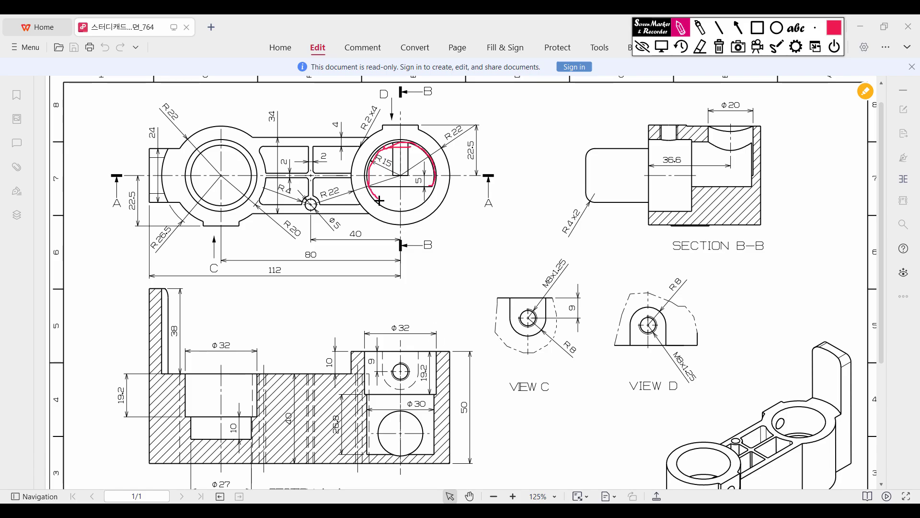
mouse_move(379, 200)
left_mouse_down()
mouse_move(400, 206)
mouse_move(433, 187)
left_mouse_up()
mouse_move(434, 404)
left_mouse_down()
mouse_move(409, 392)
mouse_move(419, 413)
left_mouse_up()
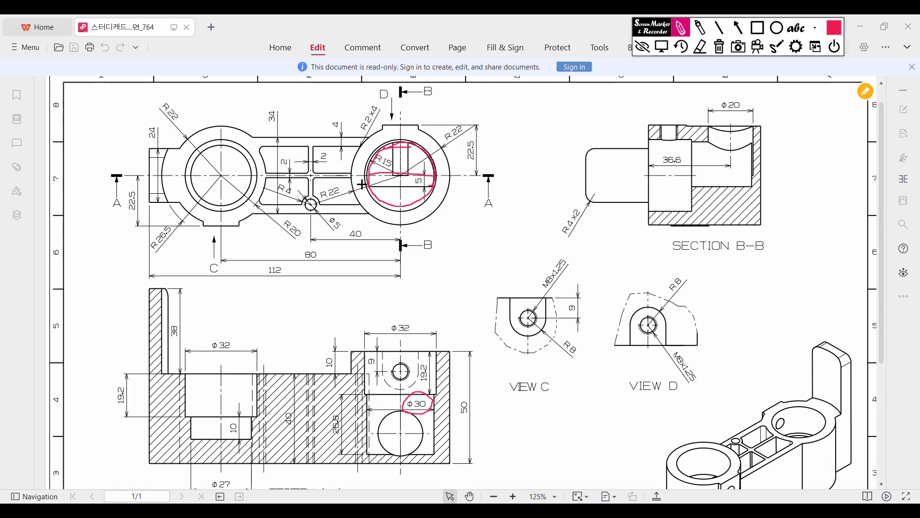
left_click_drag(362, 184, 423, 188)
left_click(719, 46)
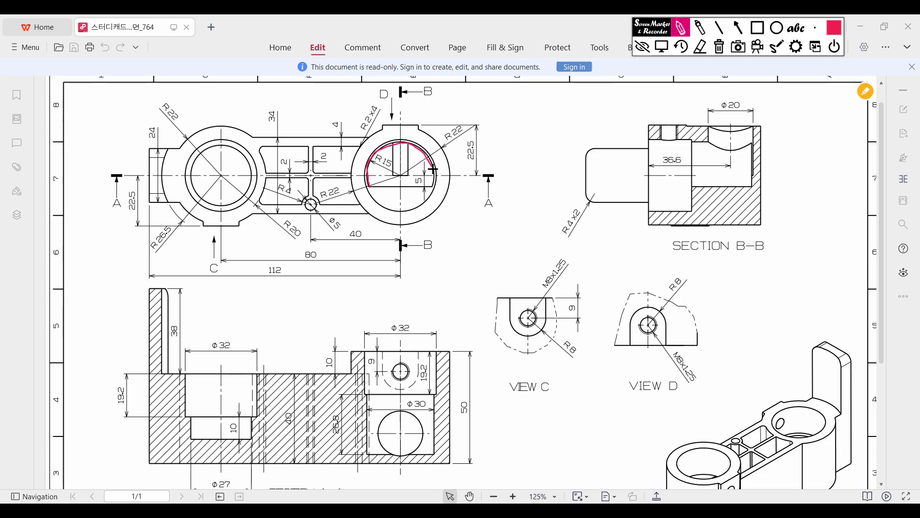
mouse_move(432, 169)
left_mouse_down()
mouse_move(432, 186)
mouse_move(369, 183)
left_mouse_up()
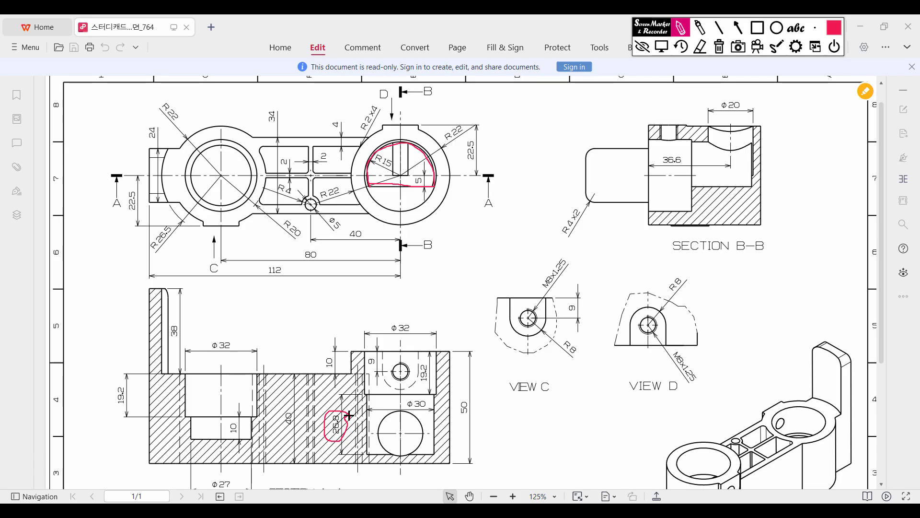
left_click(719, 47)
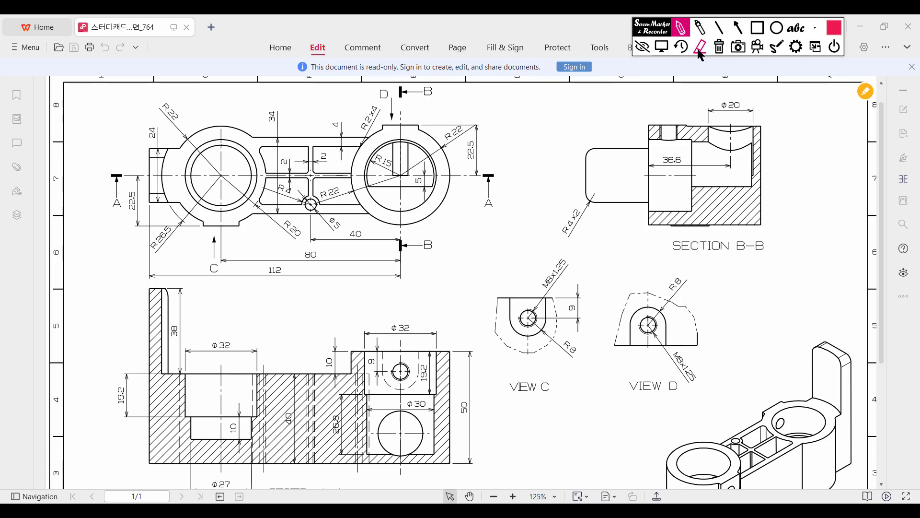
left_click(661, 47)
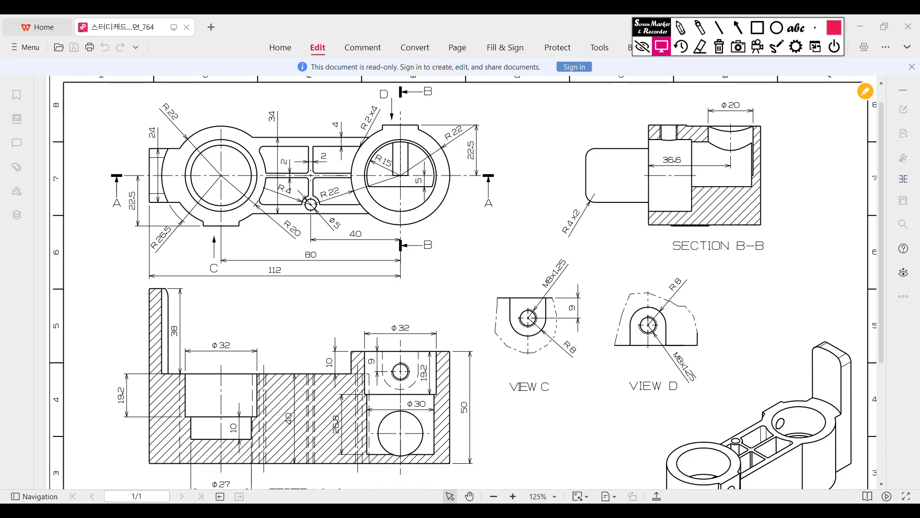
Switch back to SOLIDWORKS and sketch a 32 mm diameter circle centred on the origin on the larger boss's top face
key("alt+Tab")
left_click(603, 272)
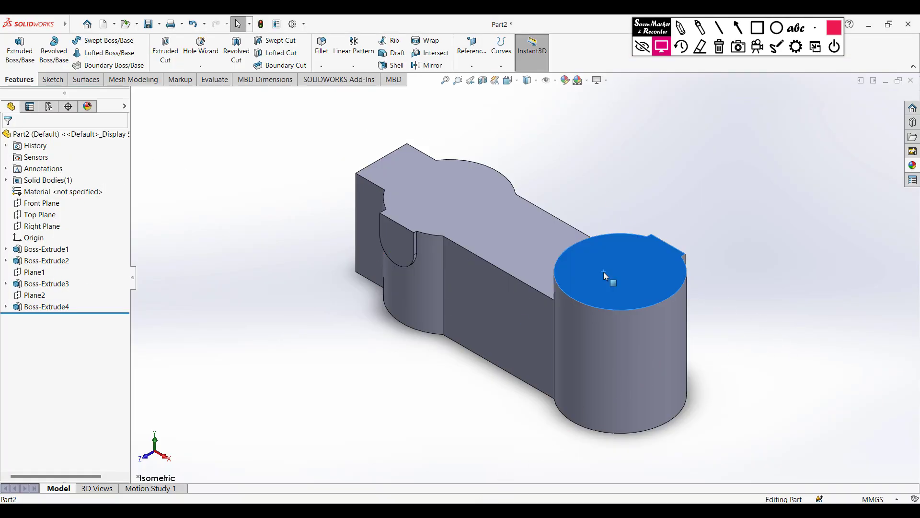
right_click(602, 271)
left_click(668, 245)
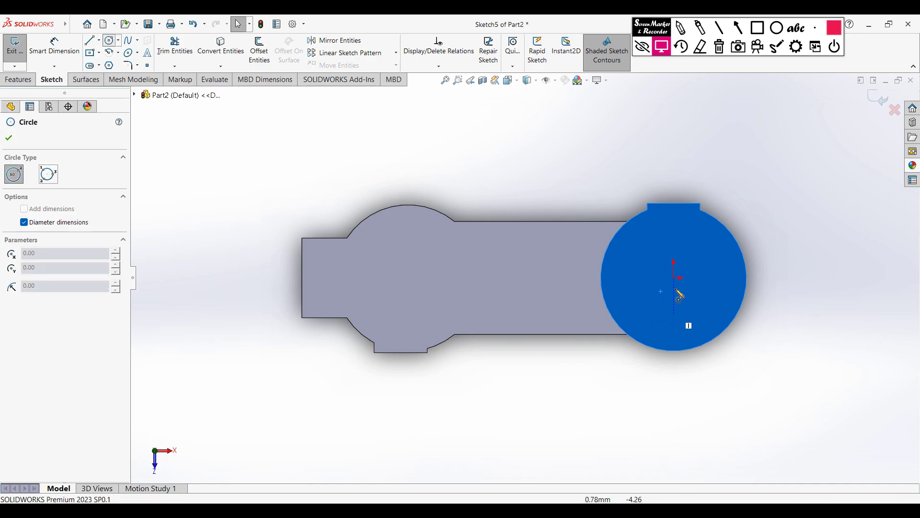
left_click(674, 277)
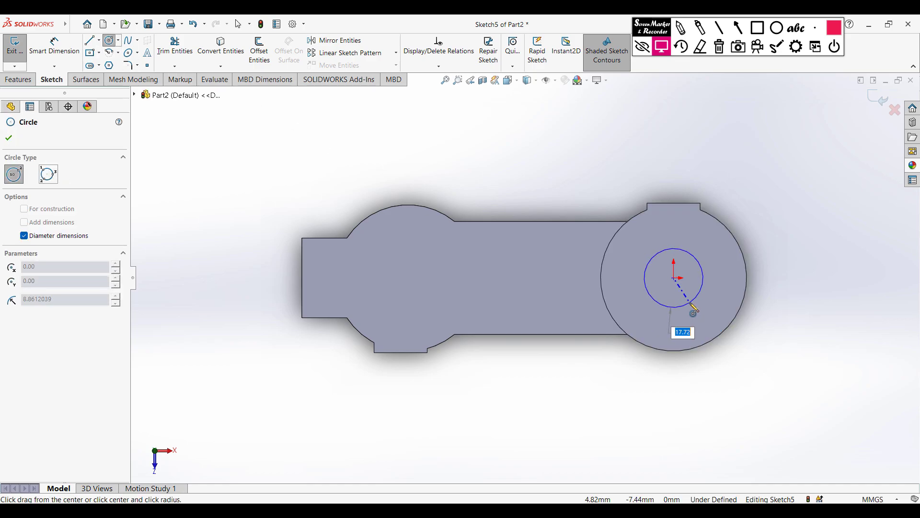
type("32")
key("Return")
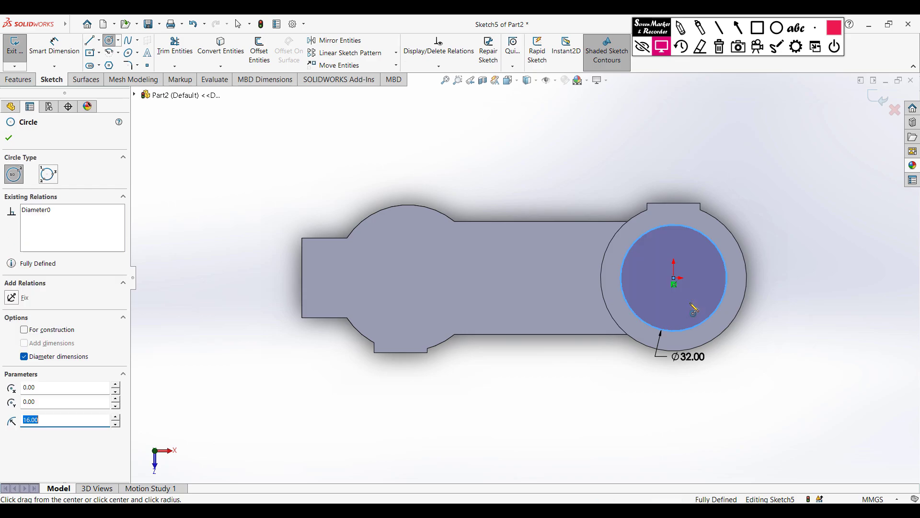
Cut-extrude the circle on the larger boss 19.2 mm blind to form the upper bore
key("ctrl+7")
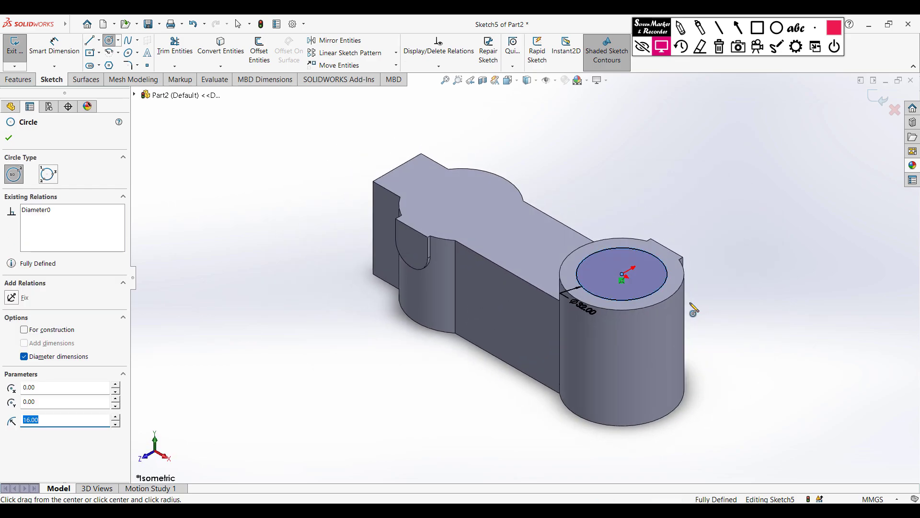
left_click(20, 79)
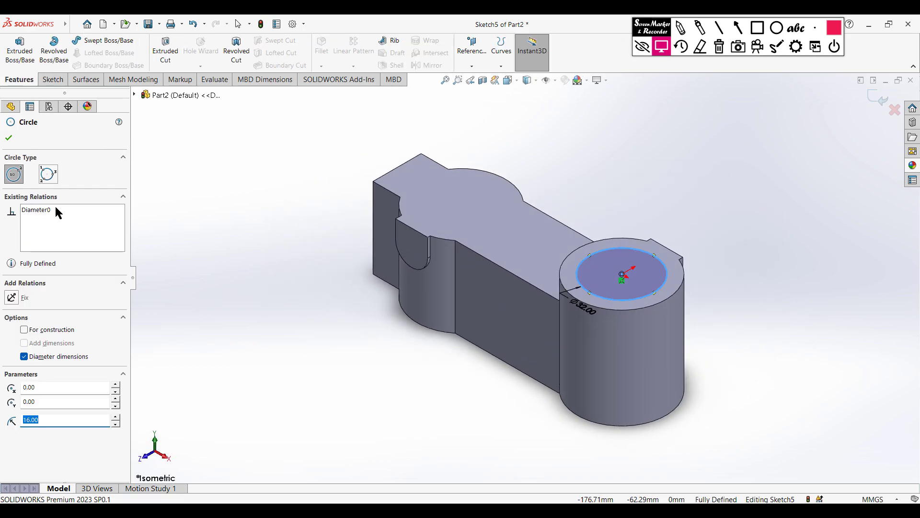
left_click(165, 48)
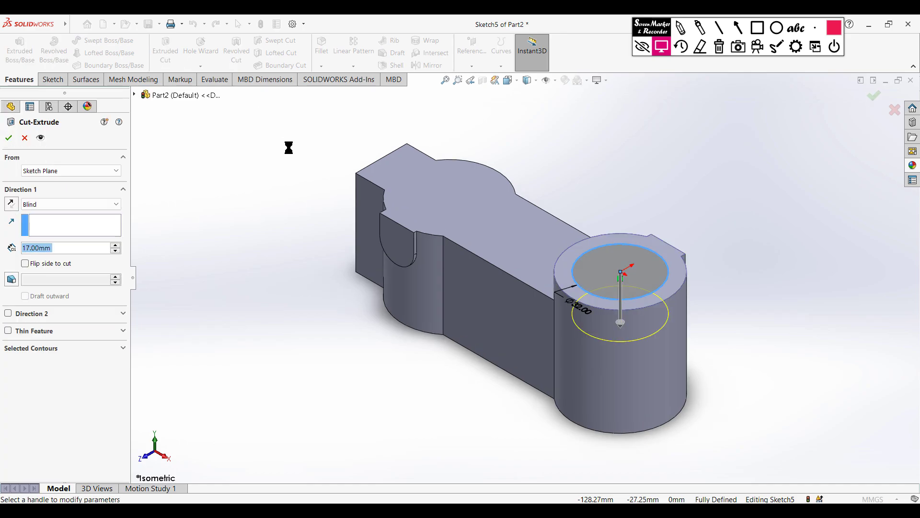
type("19.")
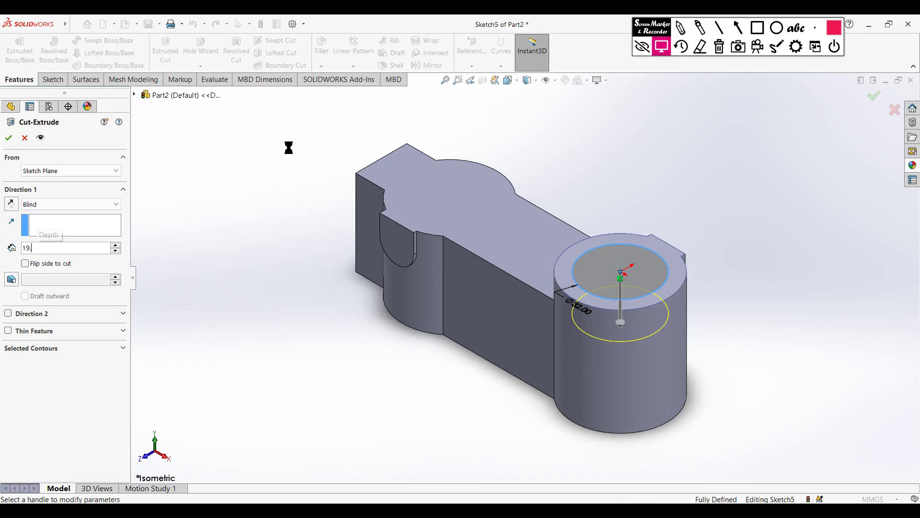
type("2")
key("Return")
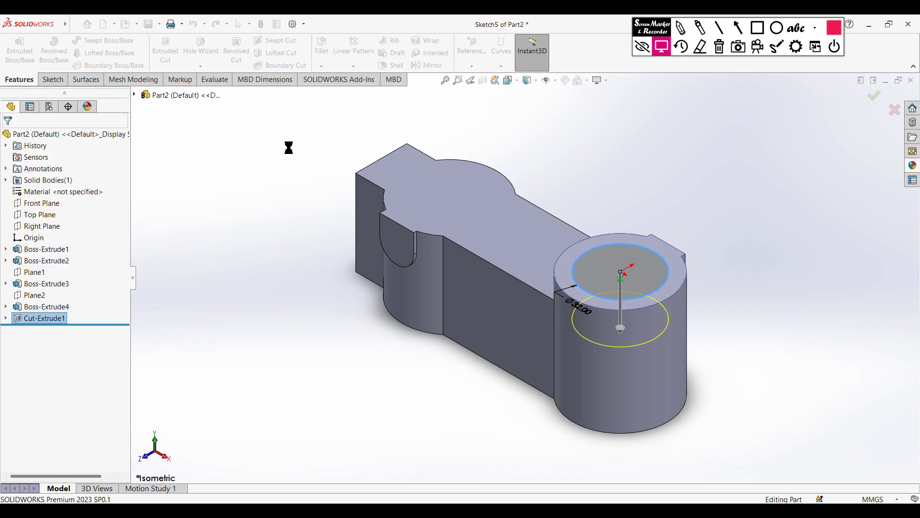
Sketch a 30 mm diameter circle centred on the origin on the floor of the larger boss's upper bore
middle_click_drag(285, 181, 306, 225)
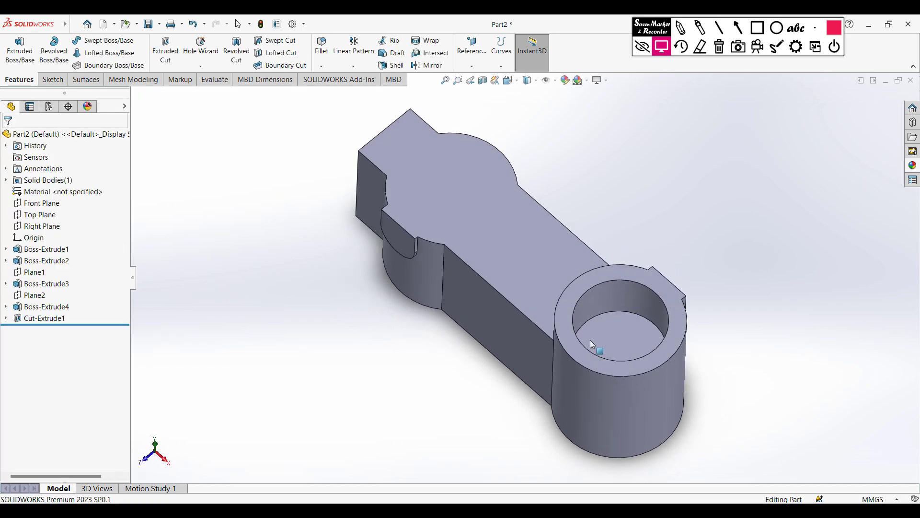
right_click(636, 341)
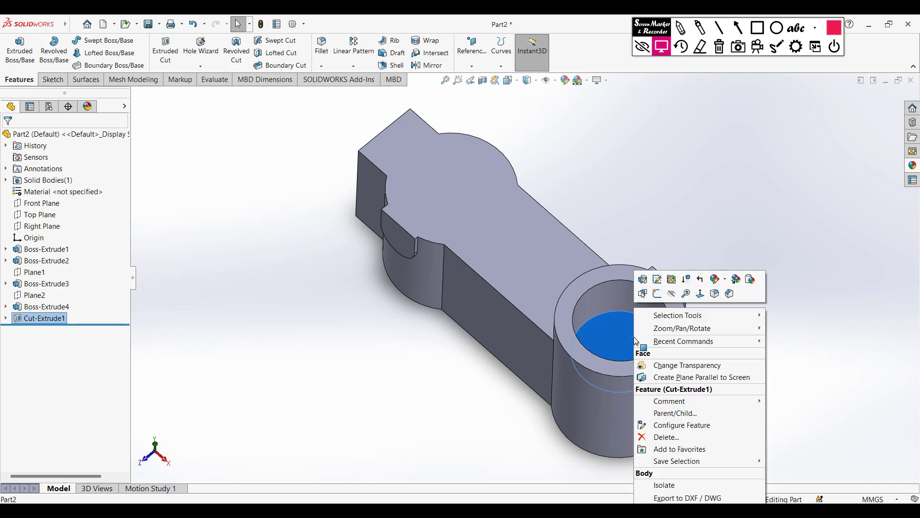
left_click(658, 297)
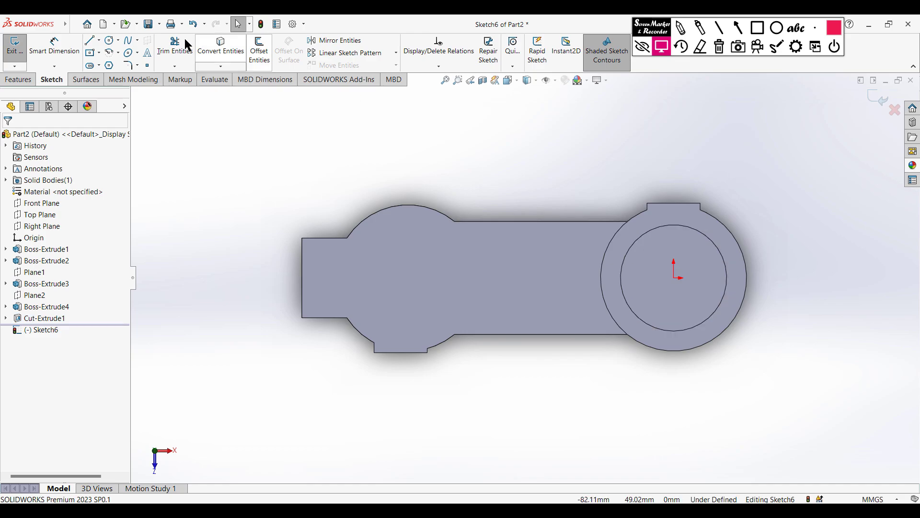
left_click(110, 40)
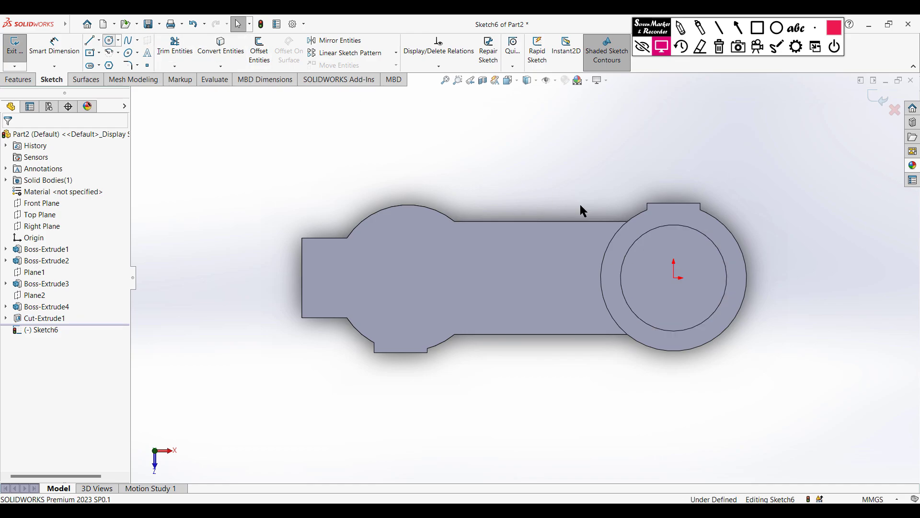
left_click(673, 278)
type("30")
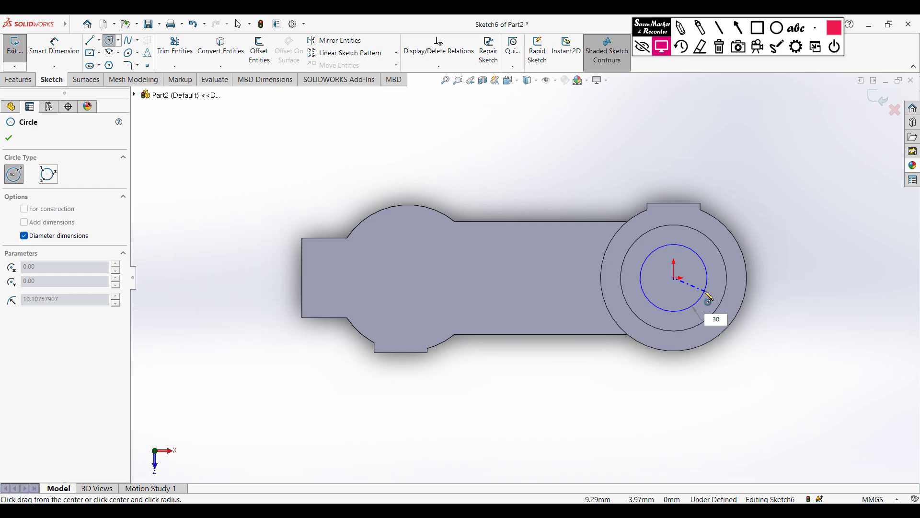
key("Return")
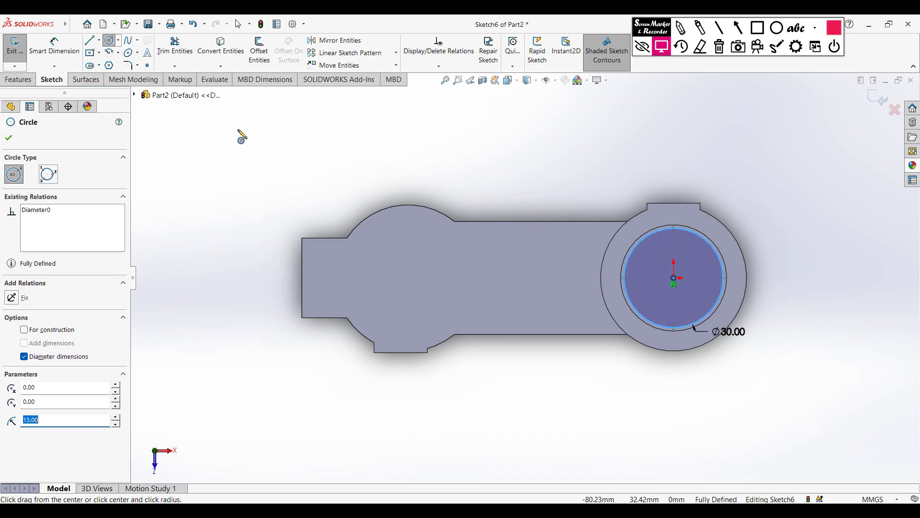
left_click(9, 138)
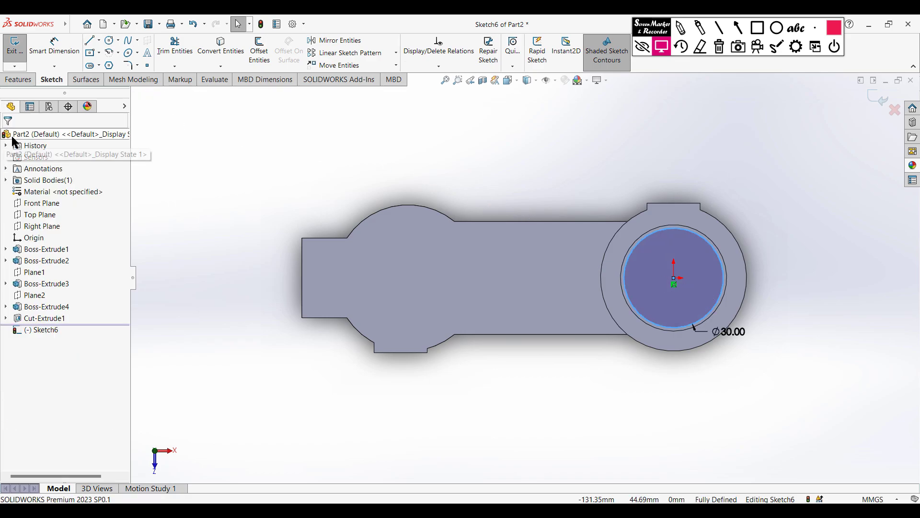
Draw a horizontal centerline across the full diameter of the 30 mm circle
left_click(100, 40)
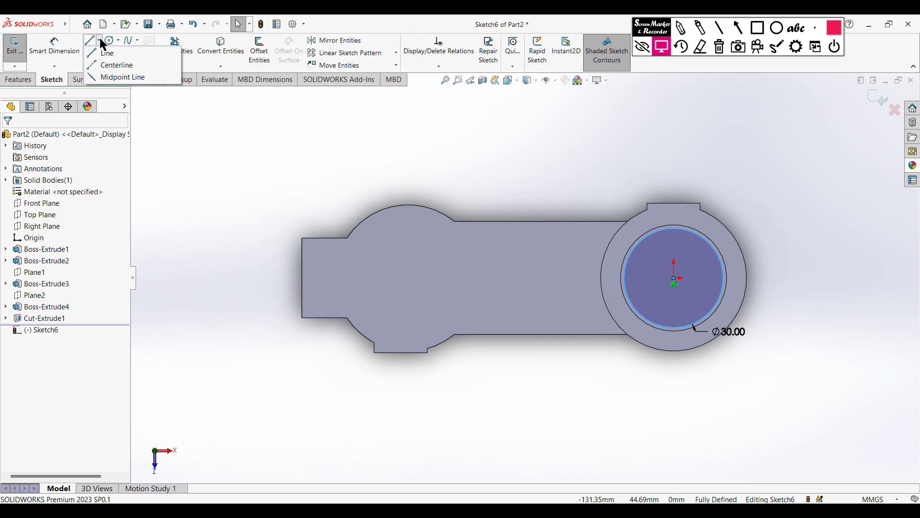
left_click(178, 67)
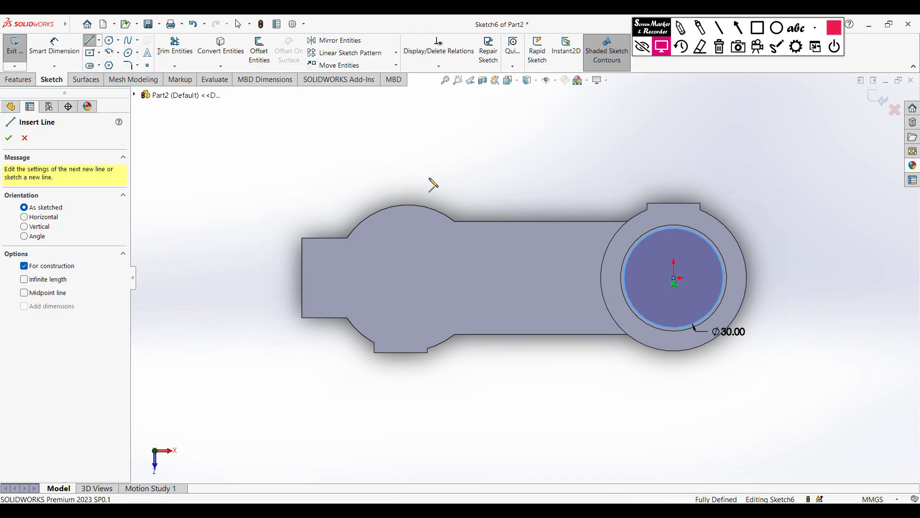
left_click(624, 278)
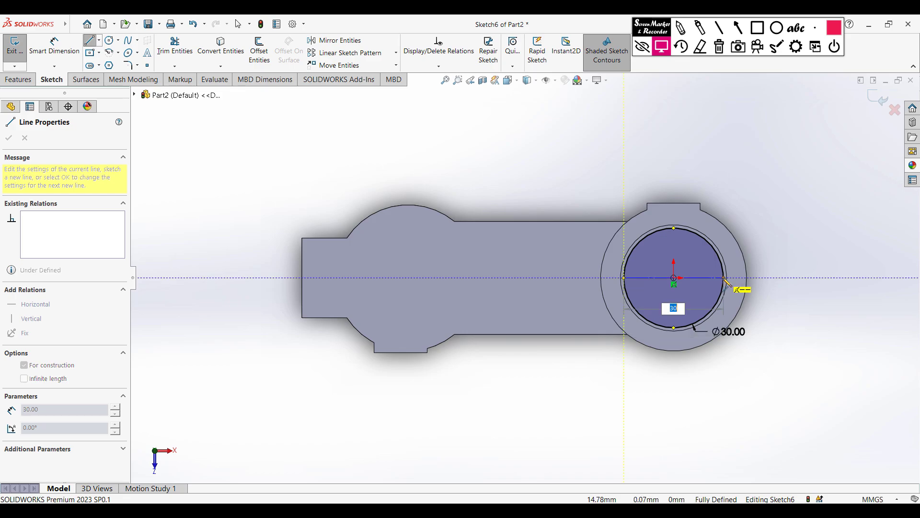
left_click(723, 278)
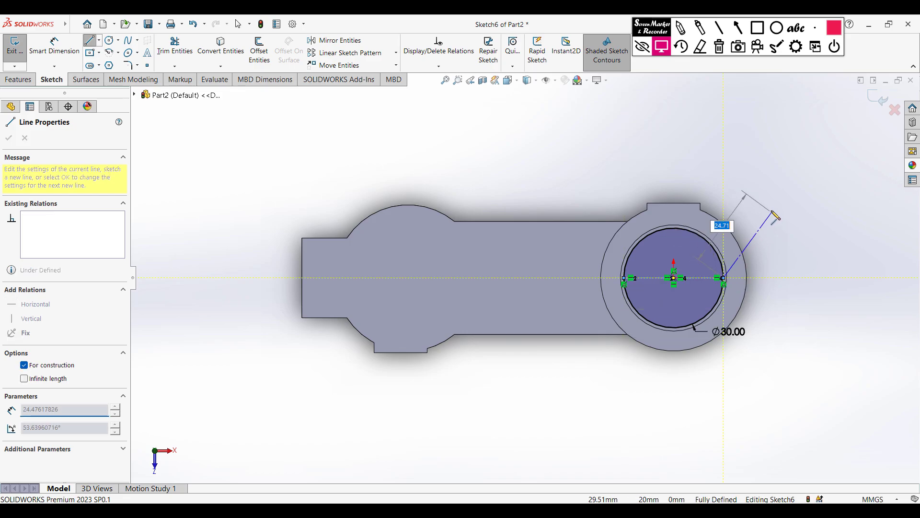
key("Escape")
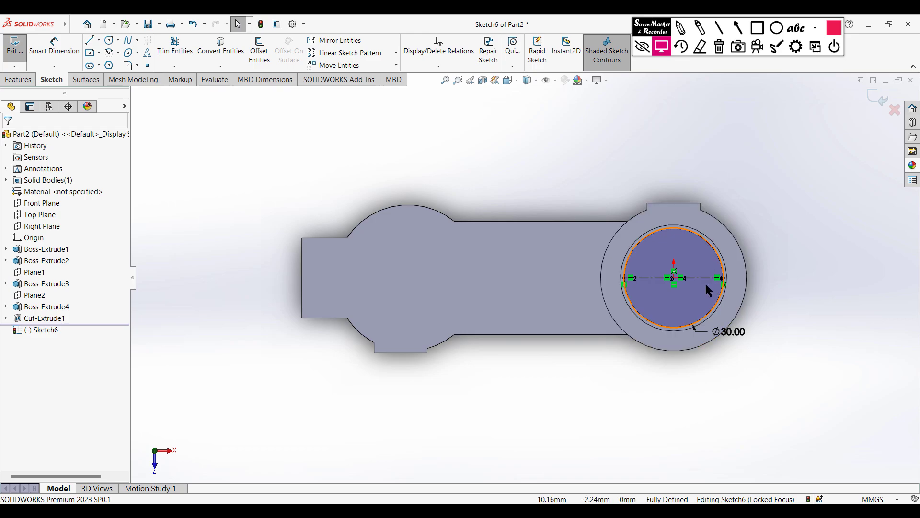
Offset the centerline 5 mm in one direction, away from the larger boss's protruding pad, without cap ends
scroll(705, 283, "down", 2)
scroll(733, 287, "down", 1)
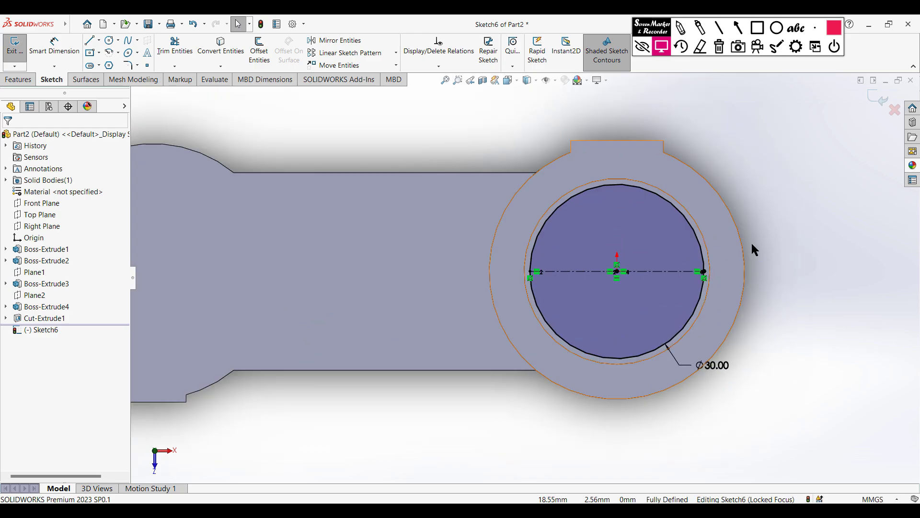
left_click(666, 272)
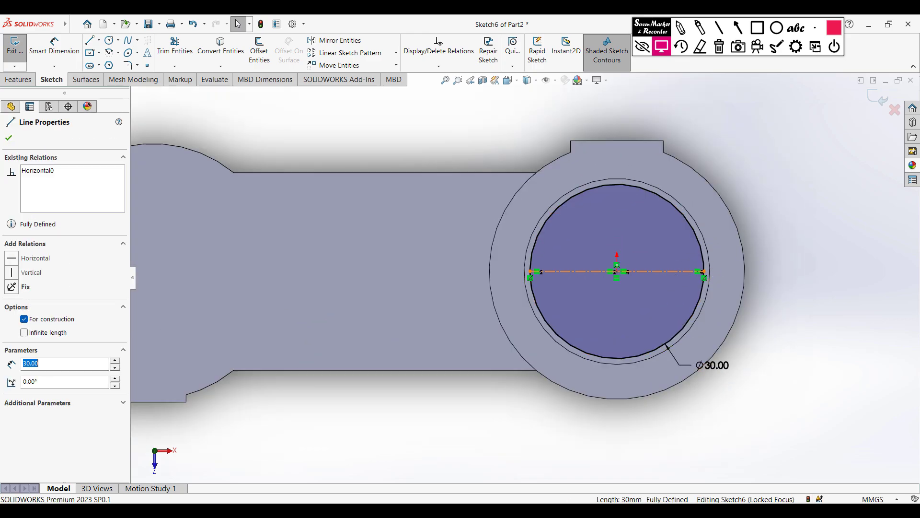
left_click(262, 53)
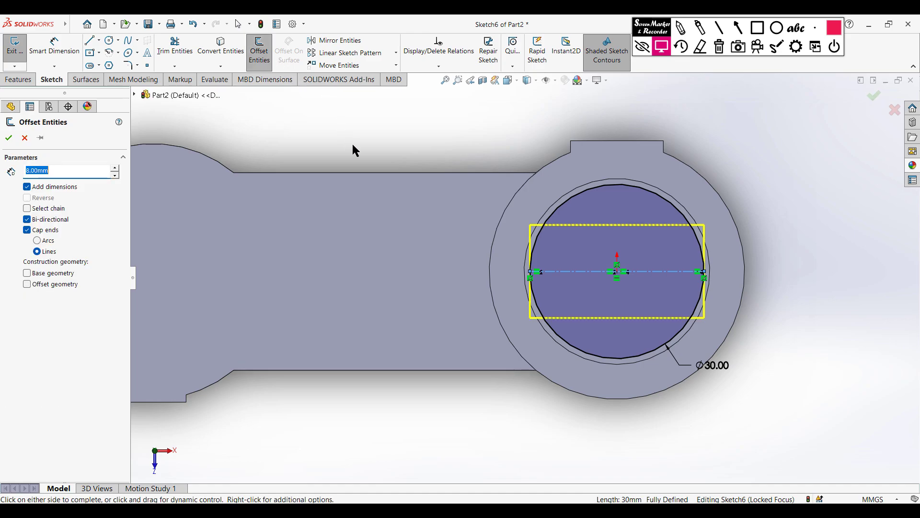
type("5")
key("Return")
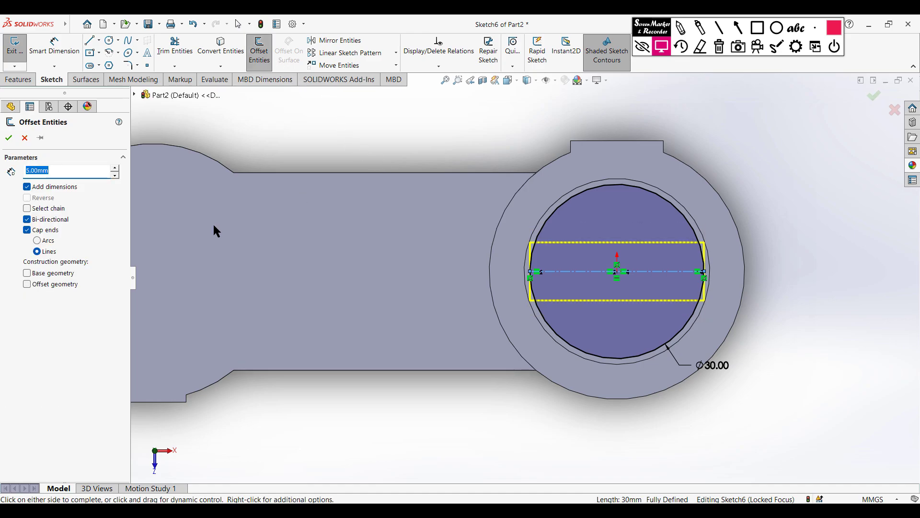
left_click(27, 220)
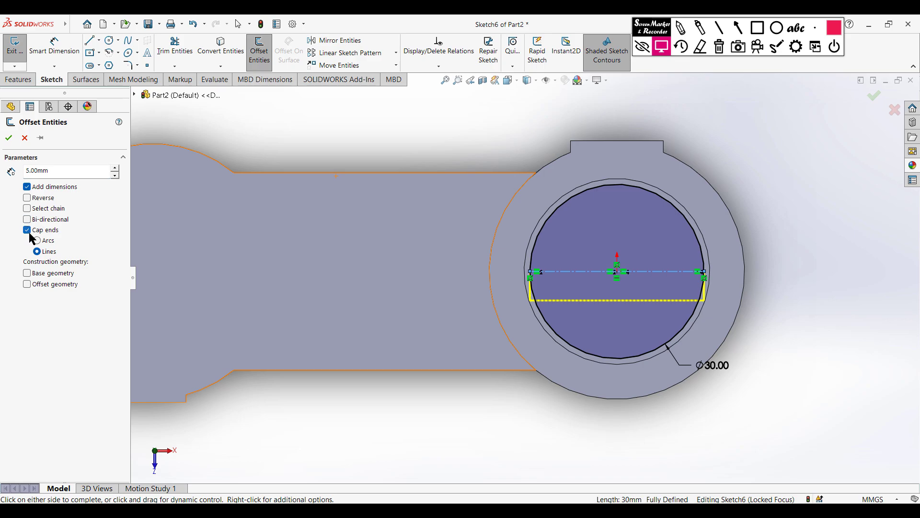
left_click(27, 230)
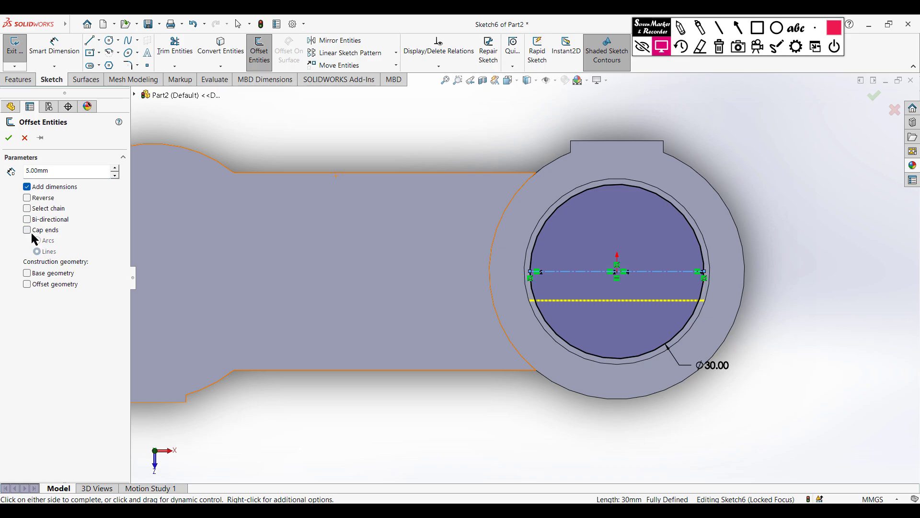
left_click(8, 138)
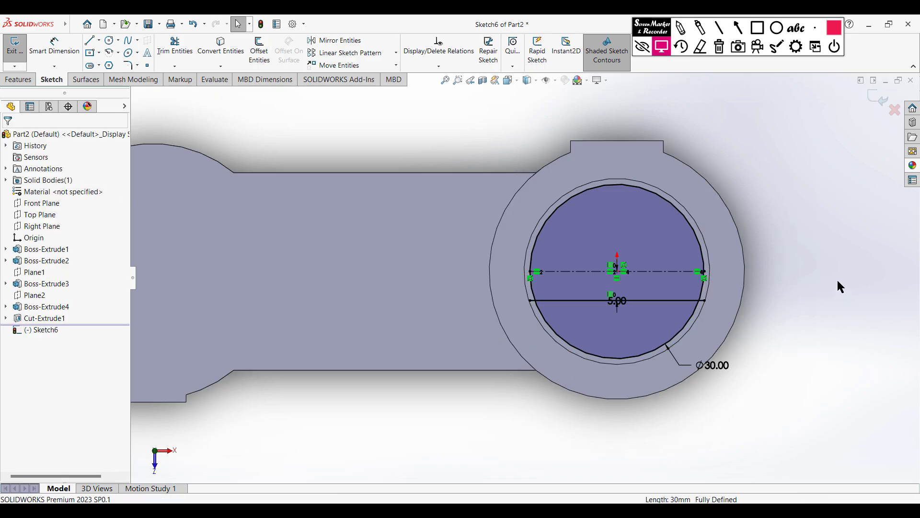
Trim the circle's arc beyond the offset line and the line's overhanging ends to leave a closed D-shaped profile
right_click_drag(835, 298, 720, 306)
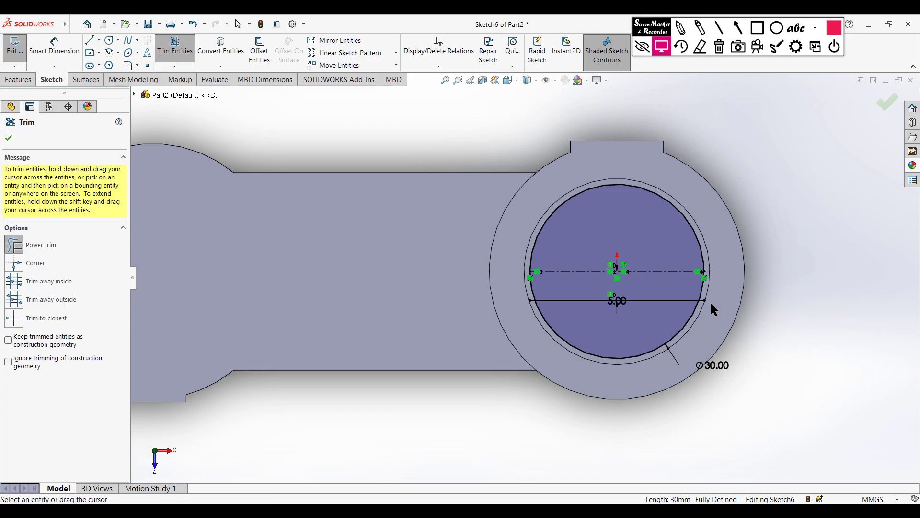
scroll(711, 303, "down", 2)
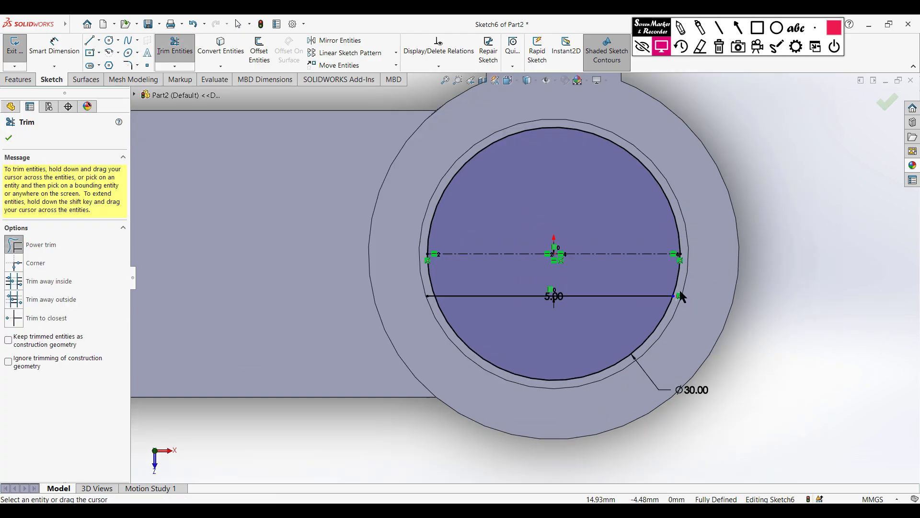
mouse_move(670, 305)
left_mouse_down()
mouse_move(663, 318)
mouse_move(444, 325)
left_mouse_up()
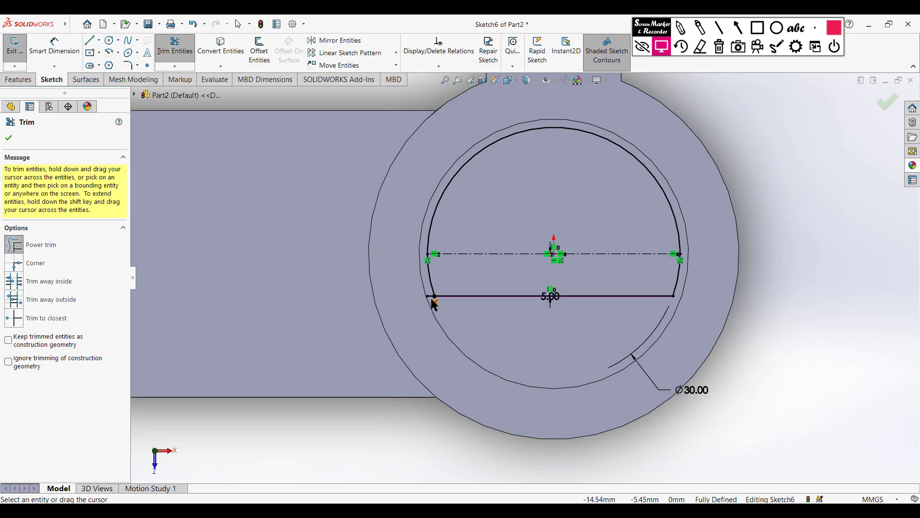
scroll(430, 306, "down", 4)
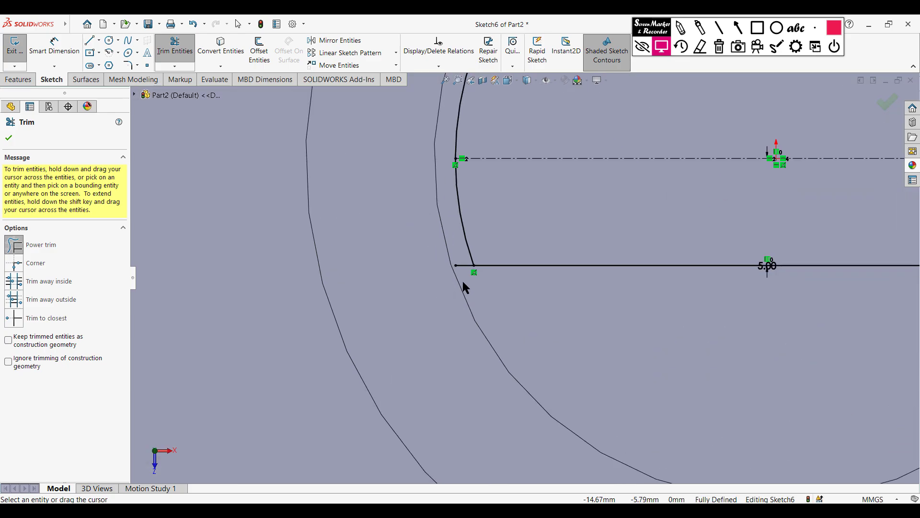
left_click_drag(462, 280, 456, 257)
scroll(474, 314, "up", 5)
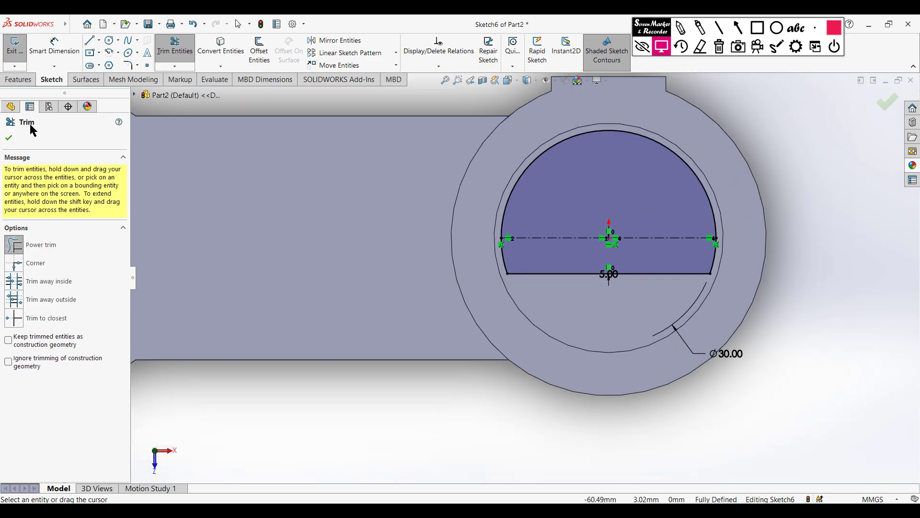
left_click(8, 137)
key("Escape")
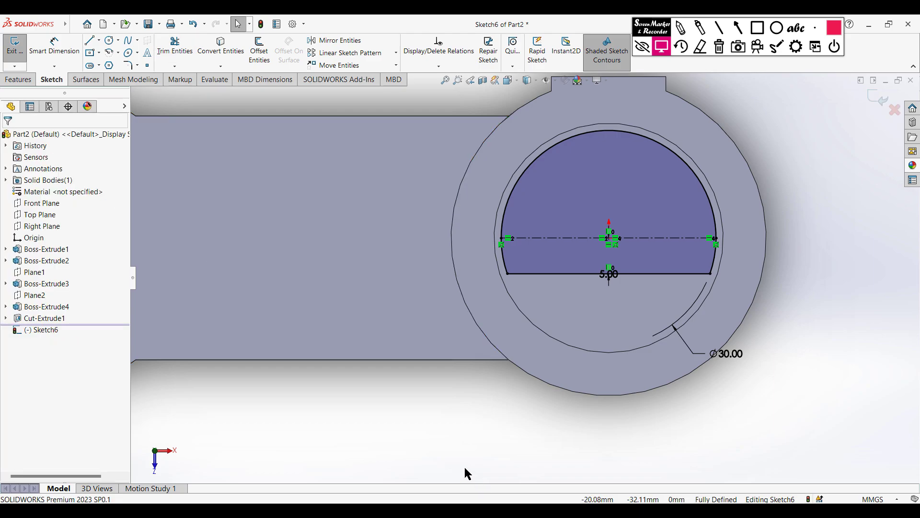
Cut-extrude the D-shaped profile 26.8 mm blind to form the larger boss's lower pocket
key("ctrl+7")
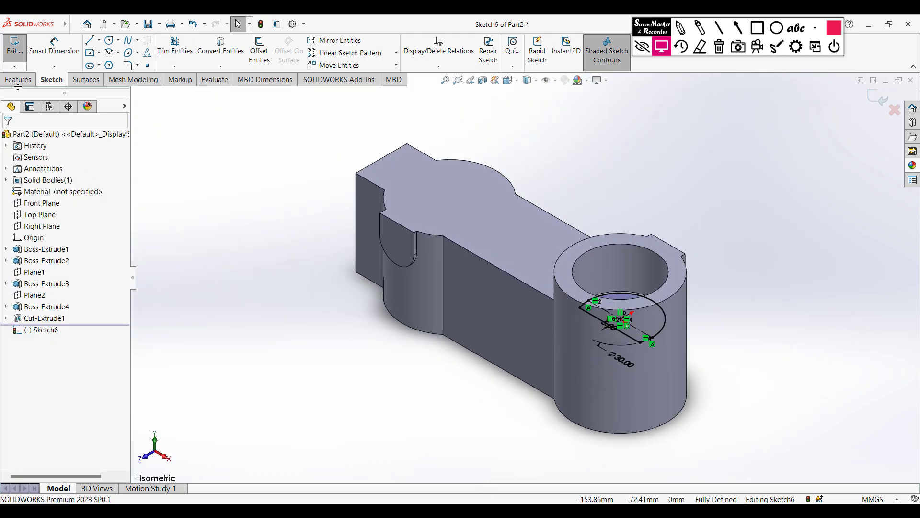
left_click(18, 81)
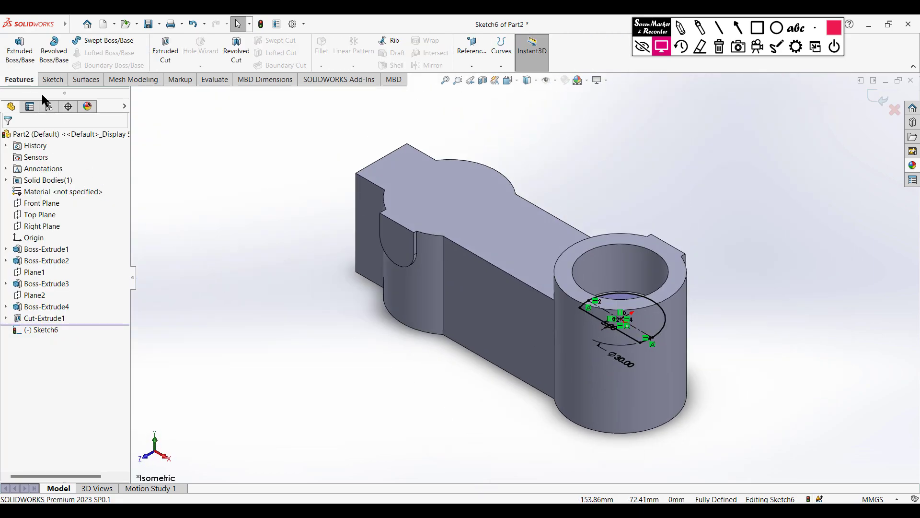
left_click(165, 55)
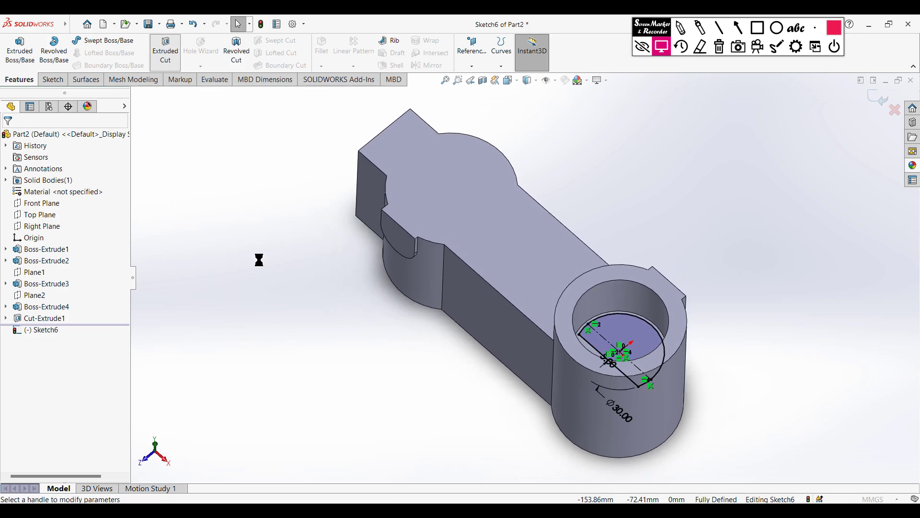
type("26.")
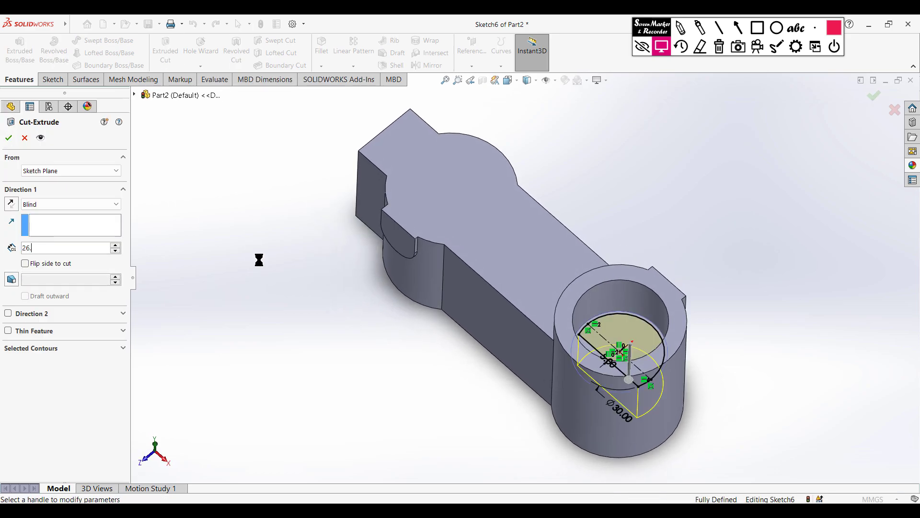
type("8")
key("Return")
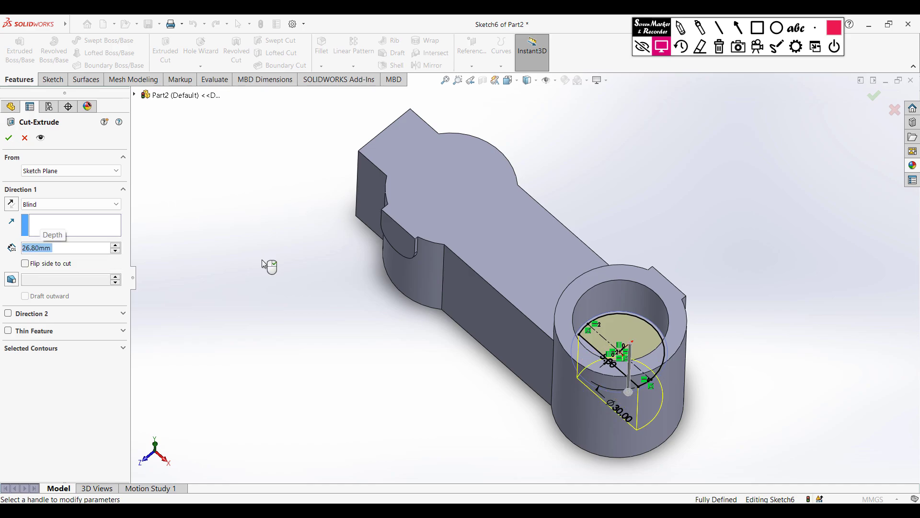
left_click(8, 140)
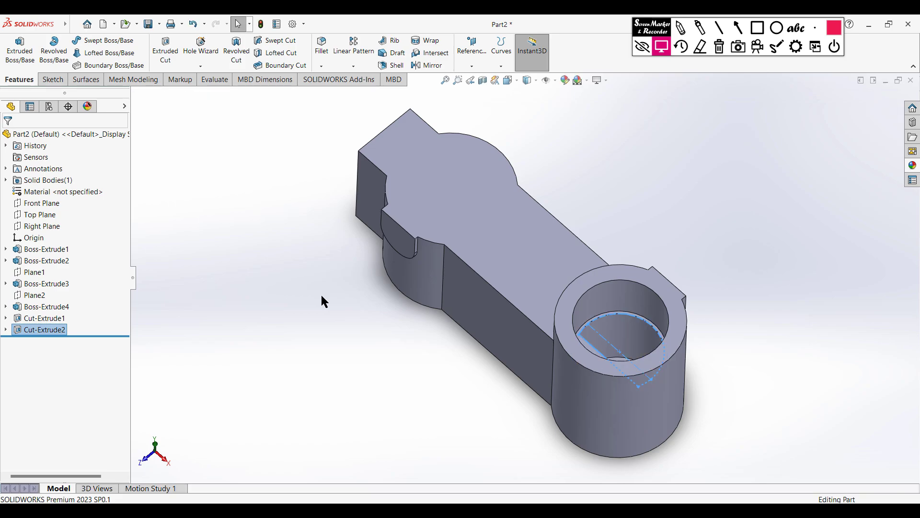
middle_click_drag(390, 323, 398, 364)
key("ctrl+7")
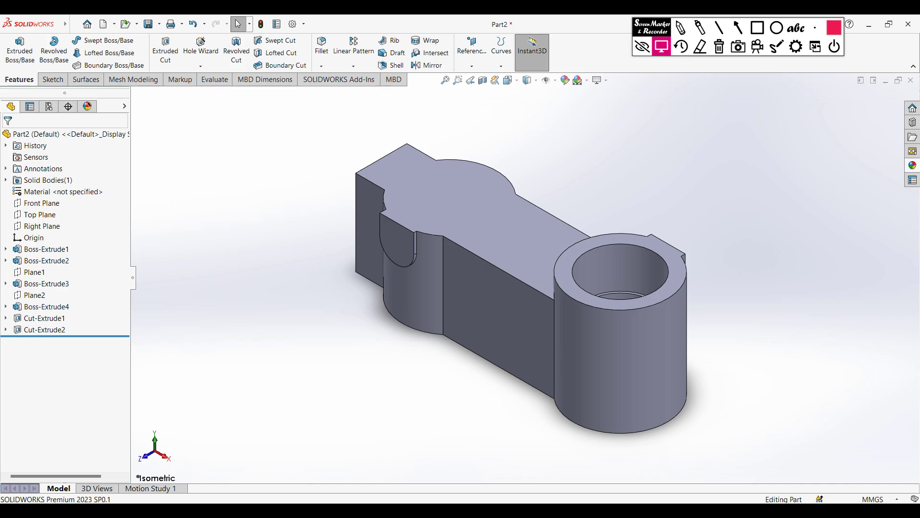
Switch to the drawing PDF and examine the larger boss's side hole, marking its diameter, depth direction and distance from the boss's top face, then return to SOLIDWORKS
key("alt+Tab")
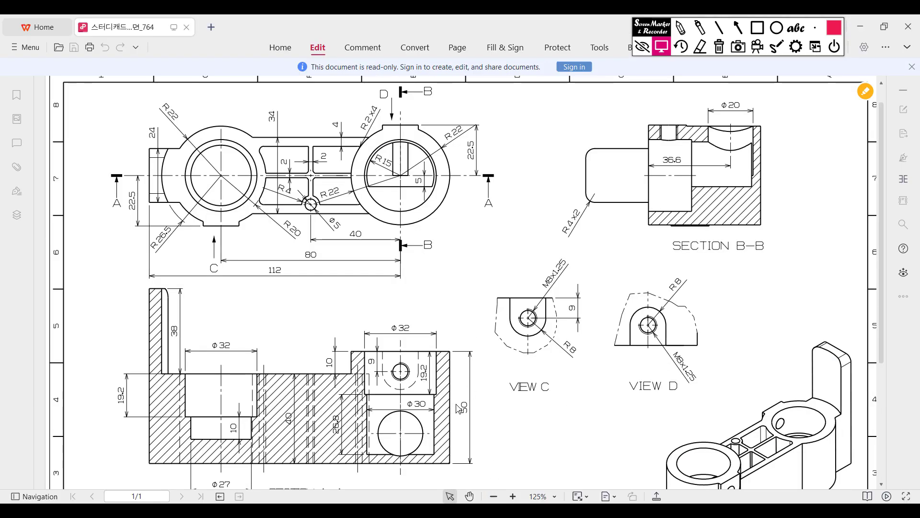
left_click(685, 30)
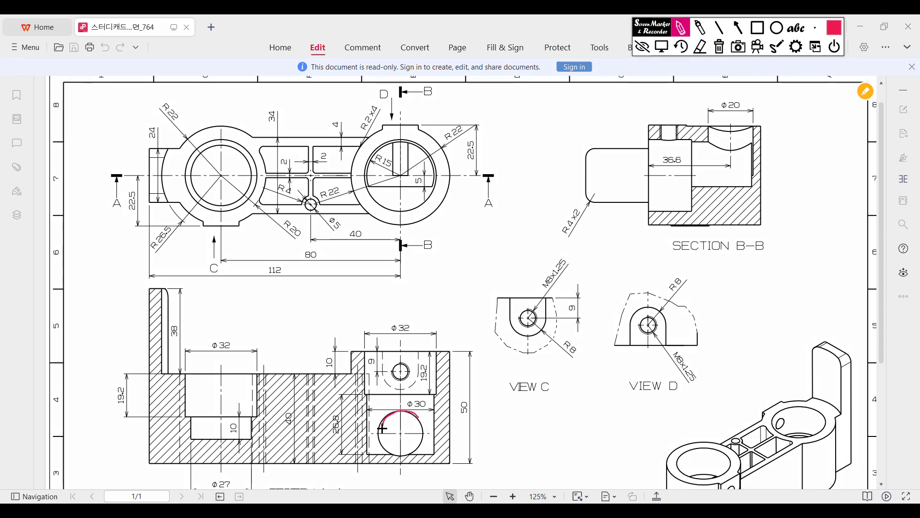
mouse_move(383, 428)
left_mouse_down()
mouse_move(382, 446)
mouse_move(398, 452)
left_mouse_up()
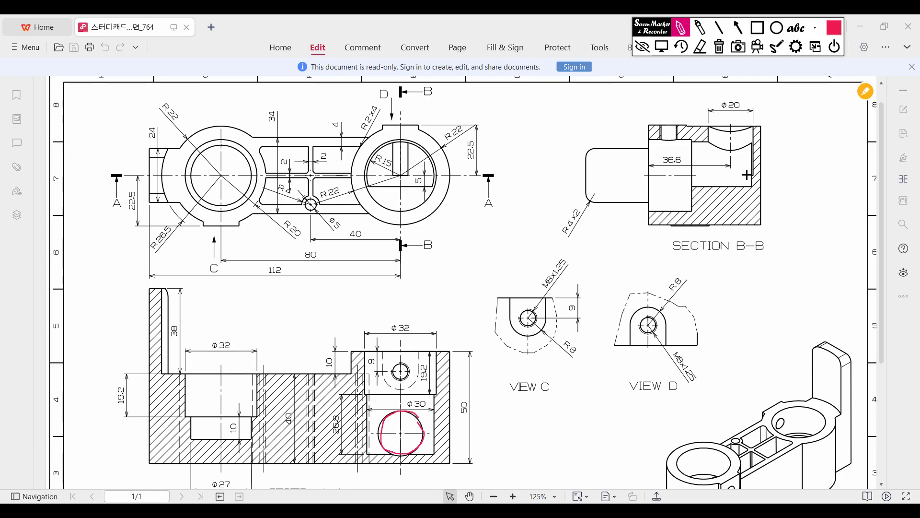
mouse_move(710, 174)
left_mouse_down()
mouse_move(757, 172)
mouse_move(716, 174)
left_mouse_up()
mouse_move(734, 95)
left_mouse_down()
mouse_move(729, 114)
mouse_move(756, 97)
left_mouse_up()
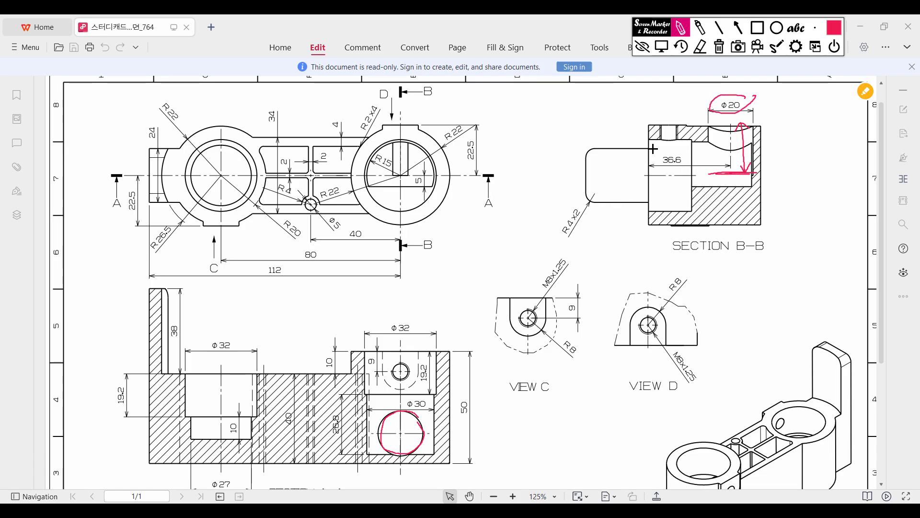
left_click_drag(647, 151, 652, 160)
left_click_drag(383, 350, 418, 349)
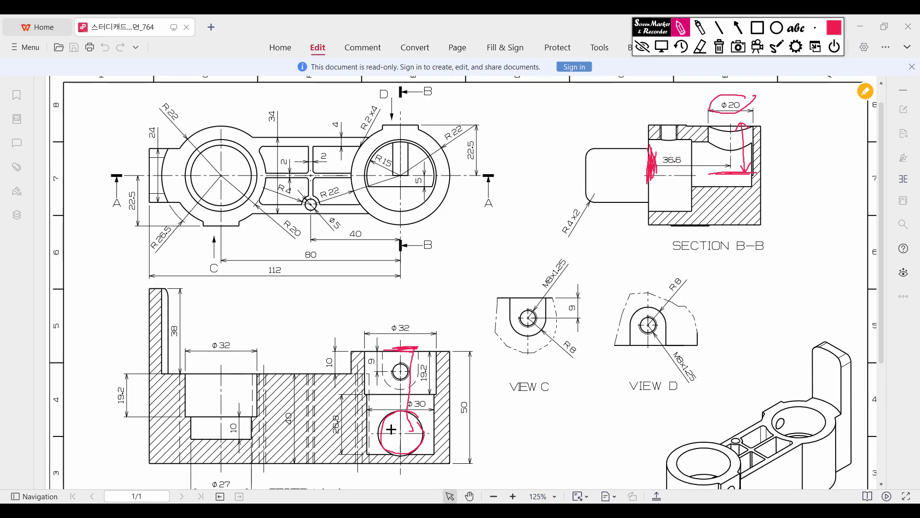
mouse_move(412, 372)
left_mouse_down()
mouse_move(407, 361)
mouse_move(426, 366)
left_mouse_up()
left_click_drag(674, 169, 676, 148)
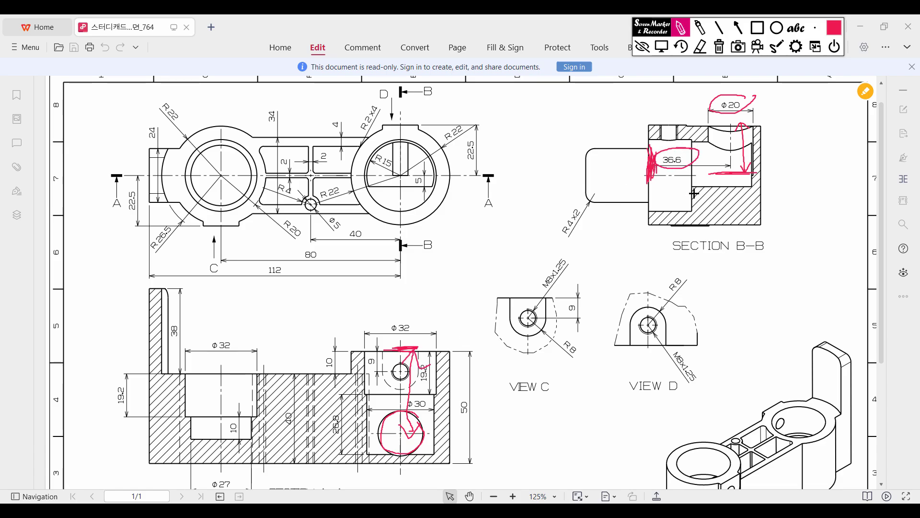
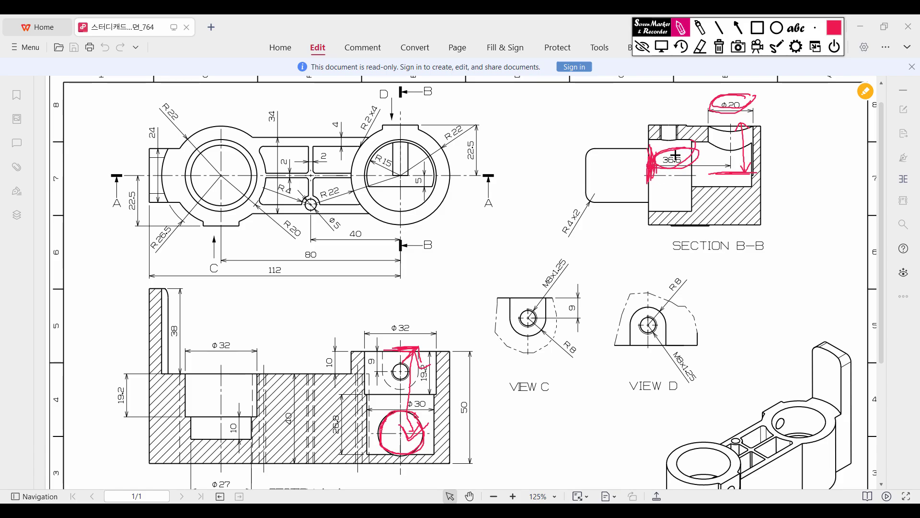
left_click(720, 47)
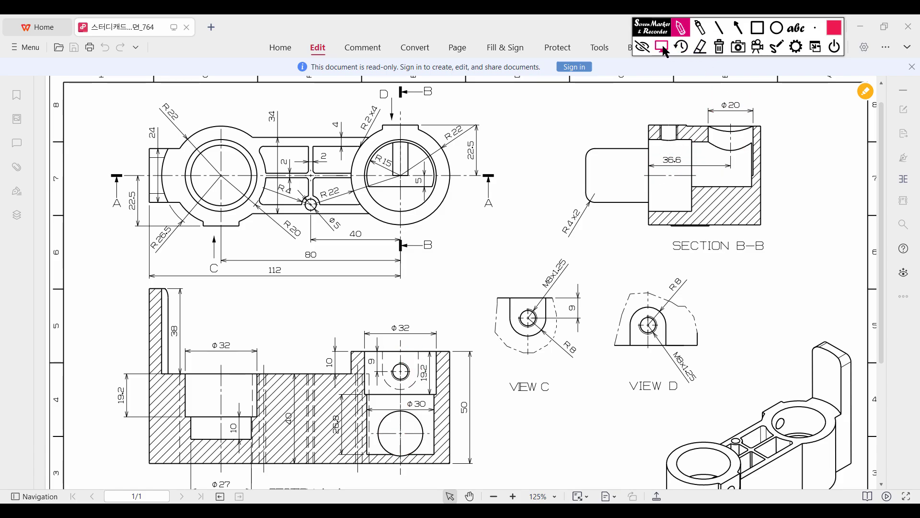
left_click(664, 47)
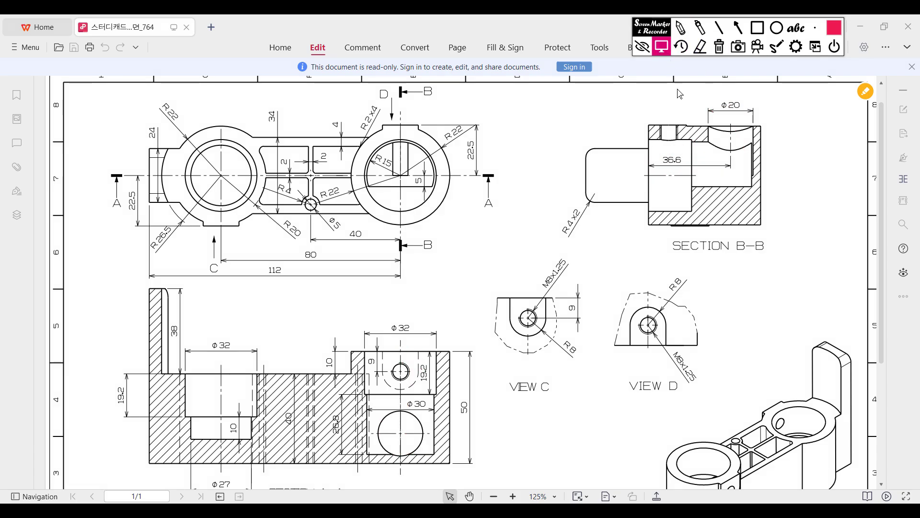
left_click(471, 508)
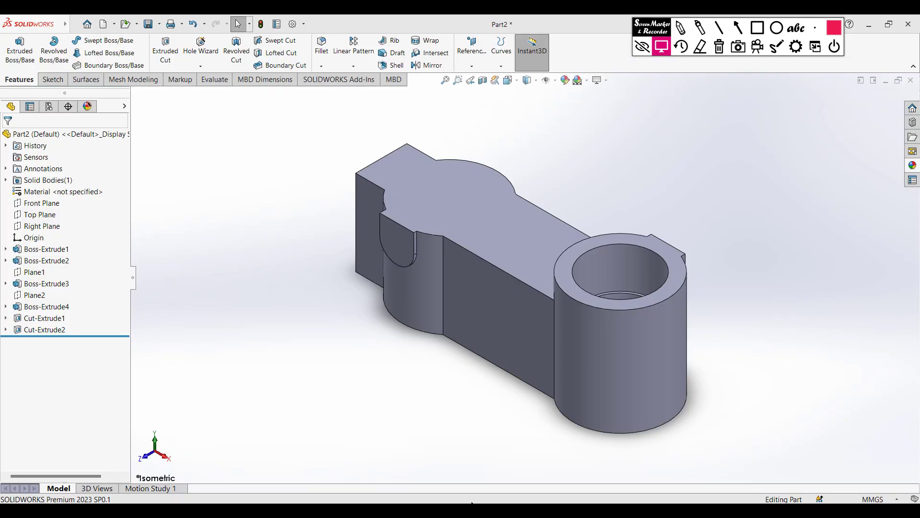
Sketch a 20 mm diameter circle on the Front Plane, centred about 19.3 mm directly above the origin on the larger boss
right_click(35, 211)
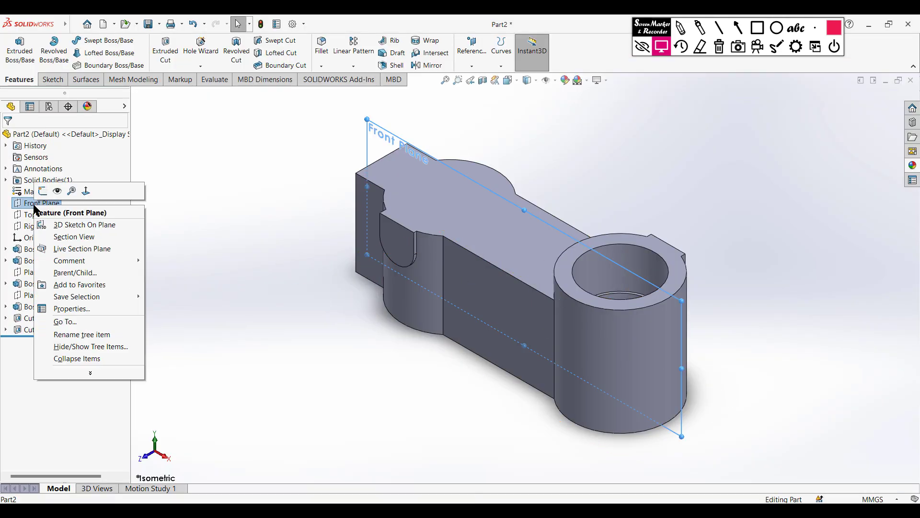
left_click(44, 192)
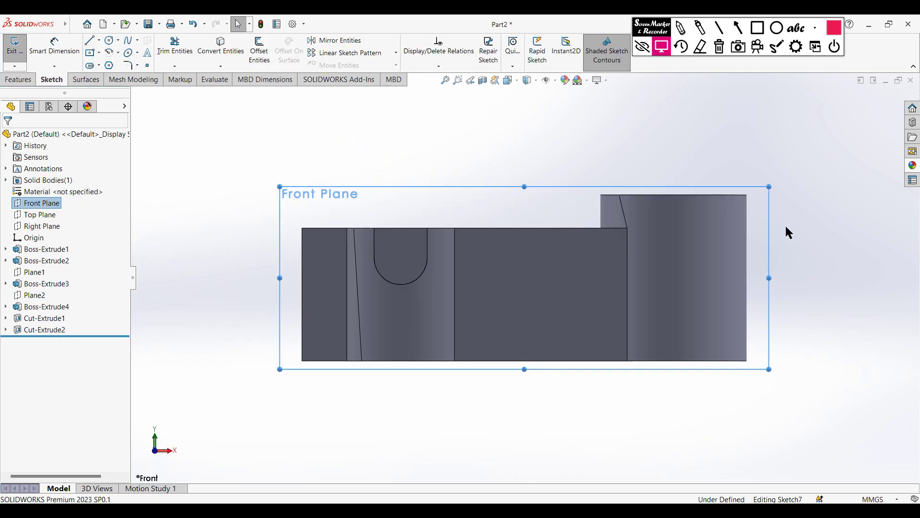
left_click(109, 41)
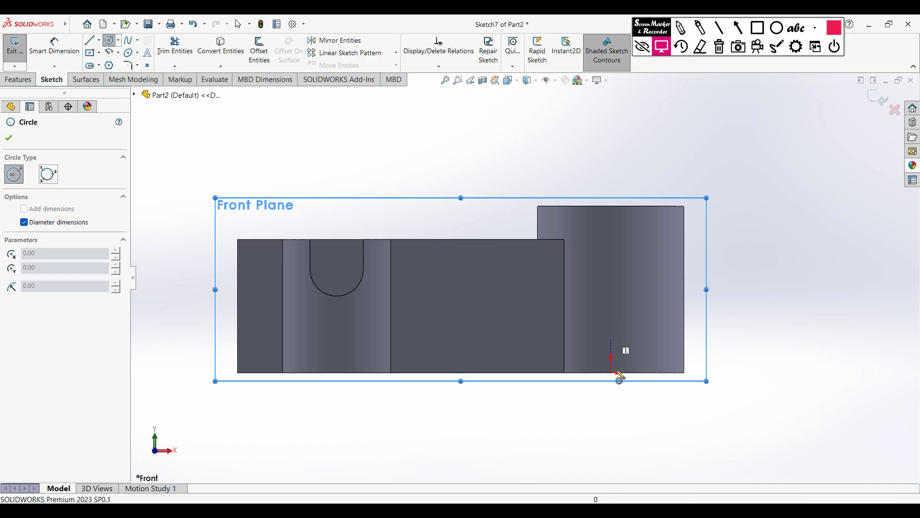
left_click(611, 308)
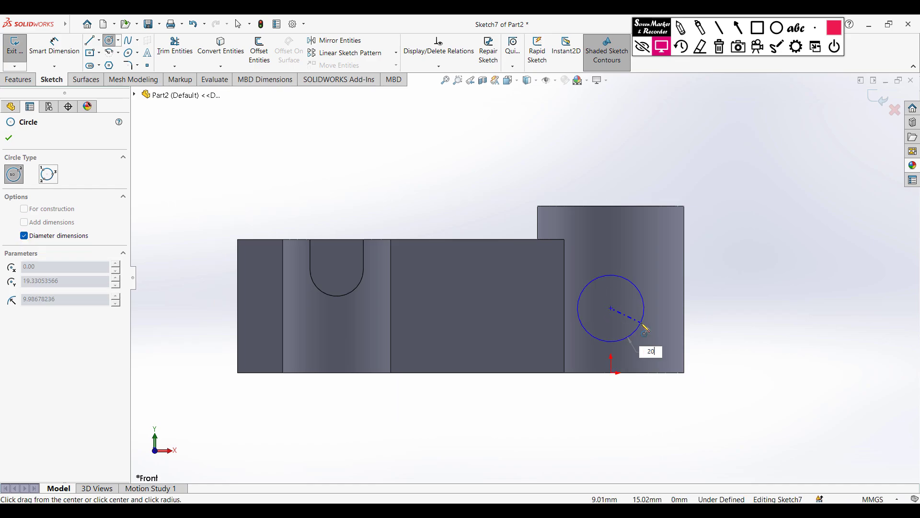
type("20")
key("Return")
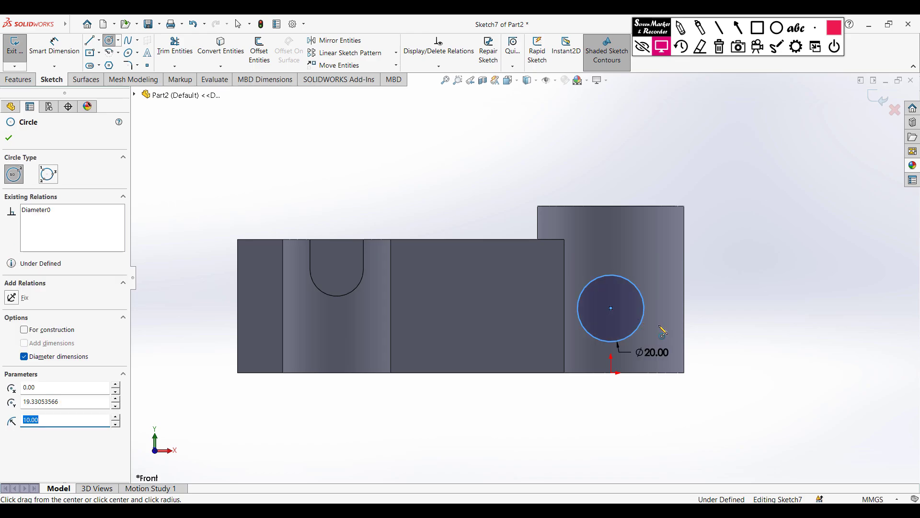
Dimension the circle's centre 36.6 mm below the larger boss's top edge
left_click(55, 46)
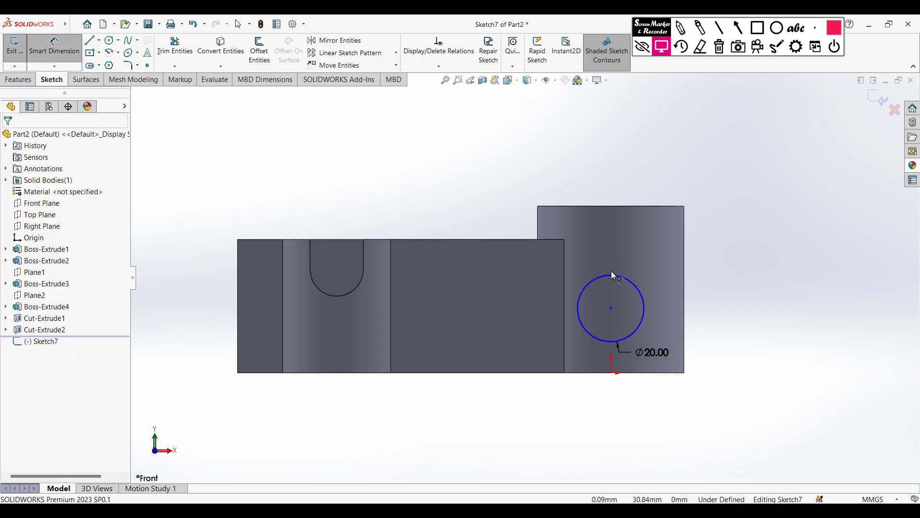
left_click(613, 276)
left_click(624, 207)
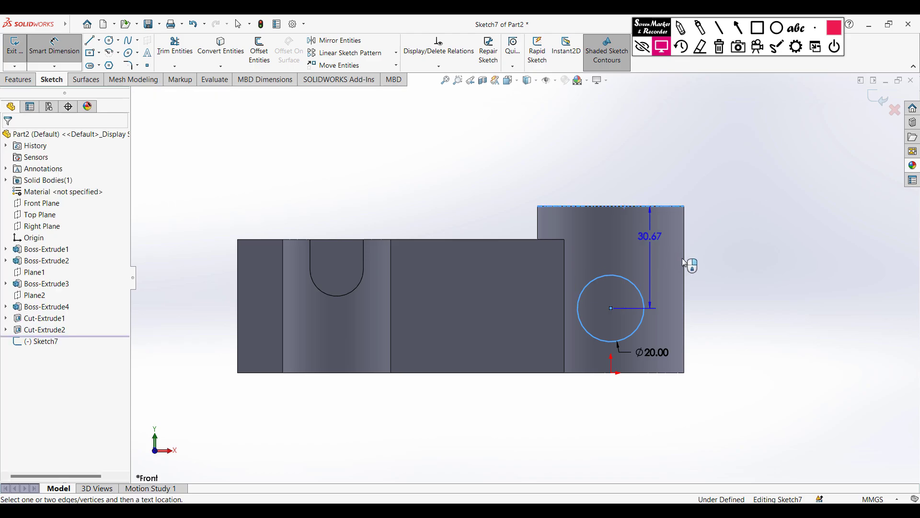
left_click(706, 259)
type("36")
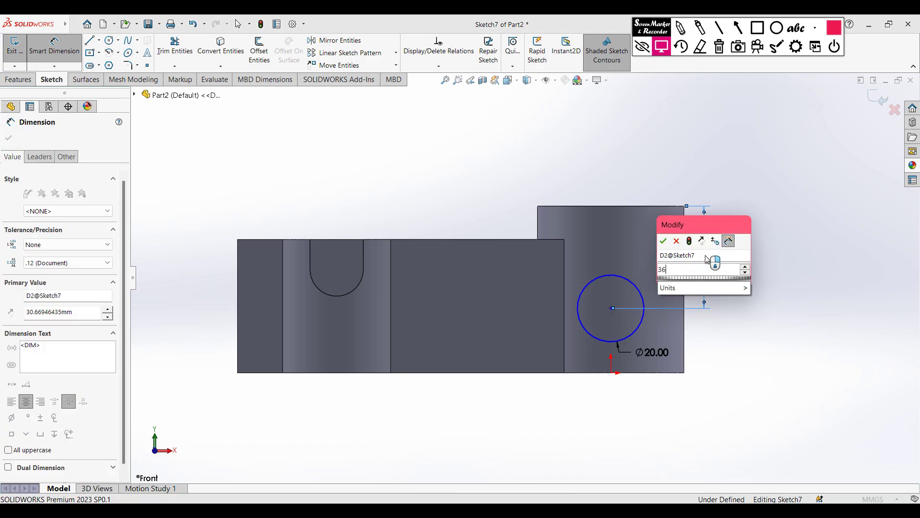
type(".5")
key("Return")
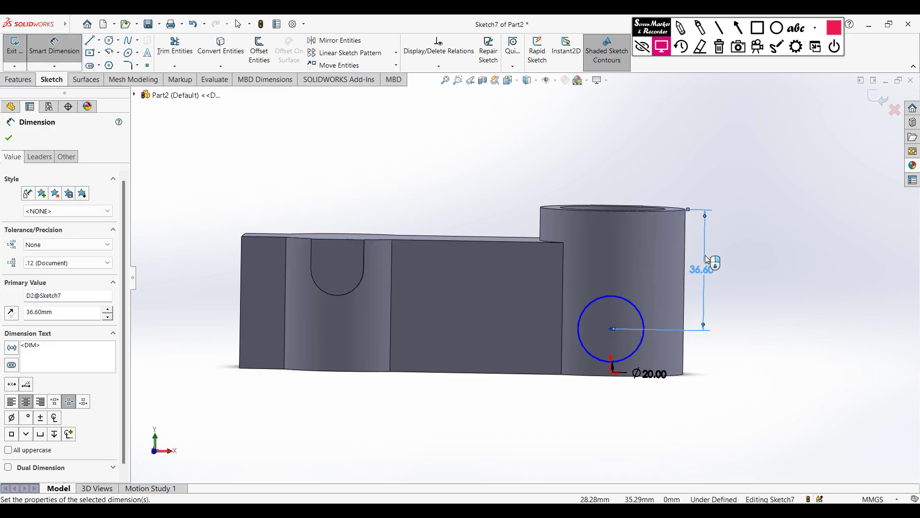
Cut-extrude the circle 26.8 mm blind from the sketch plane through the larger boss's wall on the protruding pad side
key("ctrl+7")
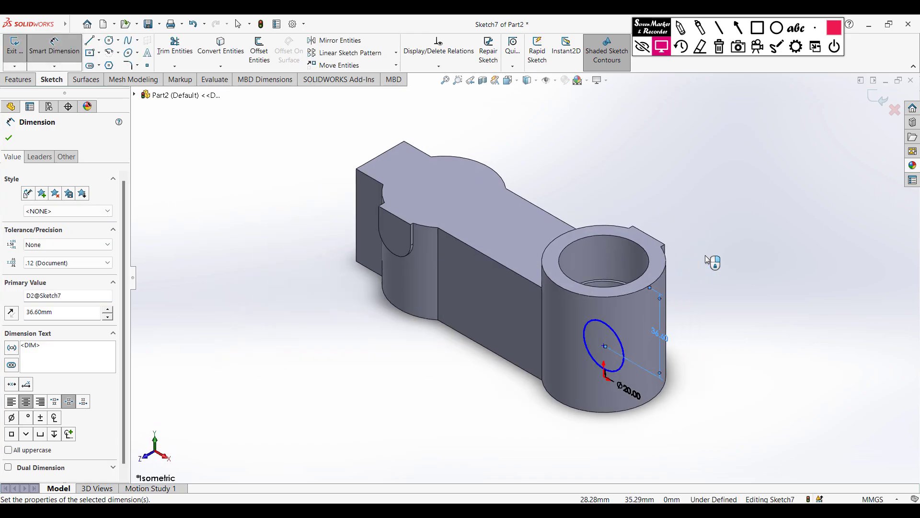
left_click(19, 80)
left_click(165, 52)
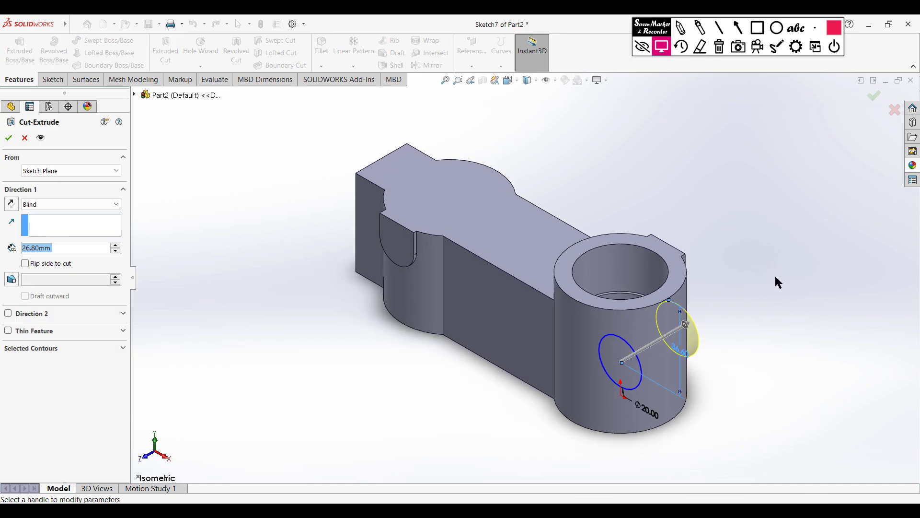
middle_click_drag(776, 277, 395, 254)
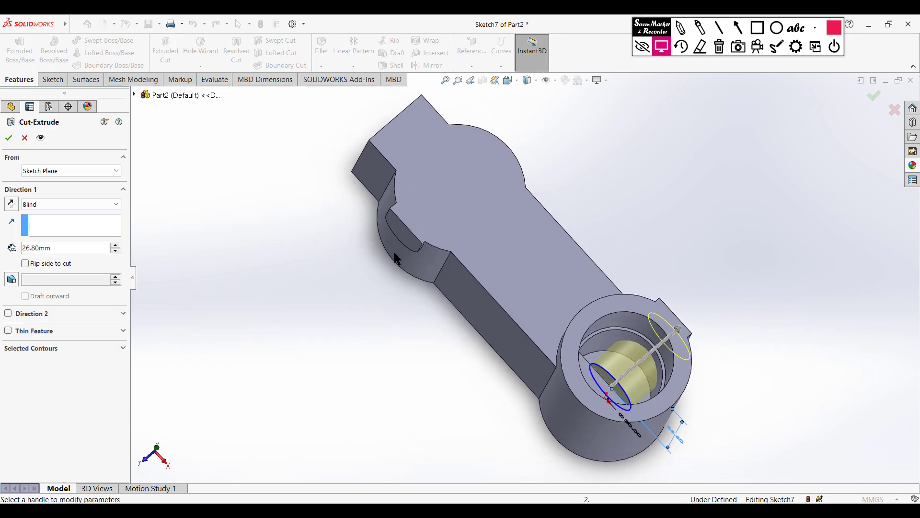
key("Return")
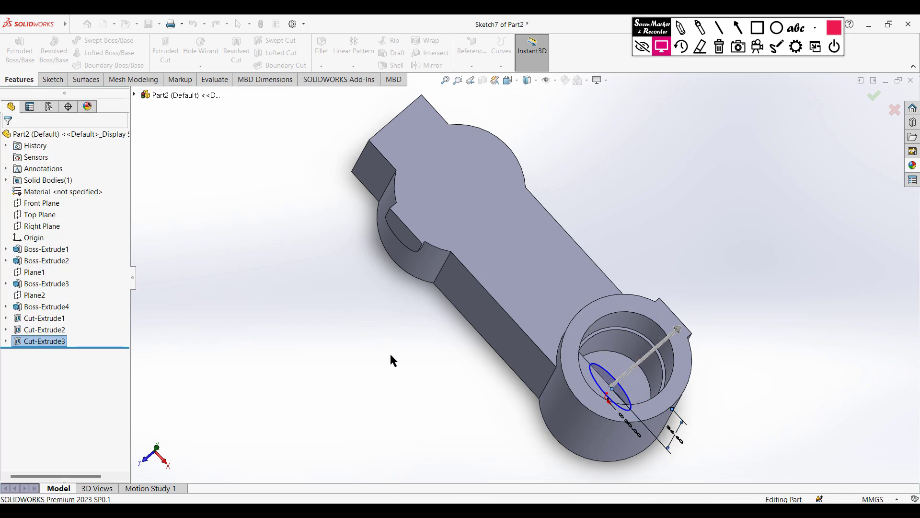
mouse_move(406, 350)
middle_mouse_down()
mouse_move(367, 351)
mouse_move(387, 361)
middle_mouse_up()
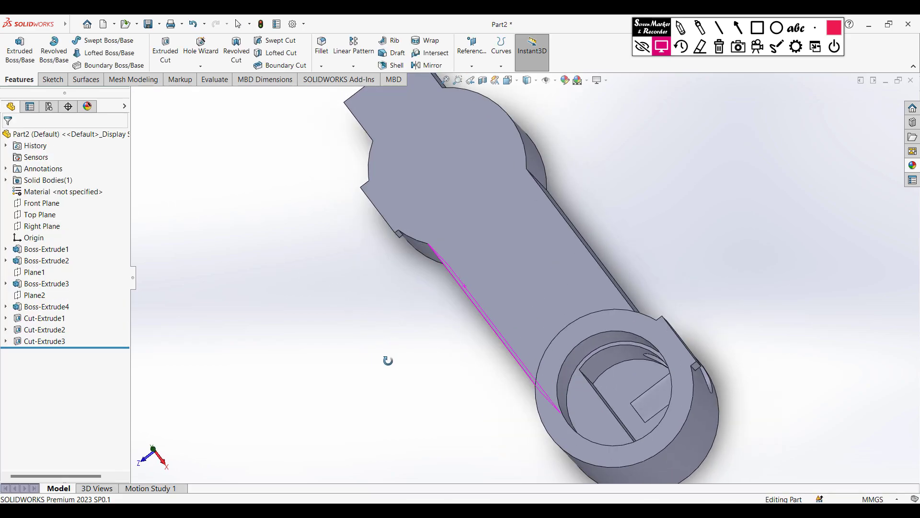
View the part from above, then switch to the PDF drawing and examine the pocketed arm between the bosses in the plan view
key("ctrl+7")
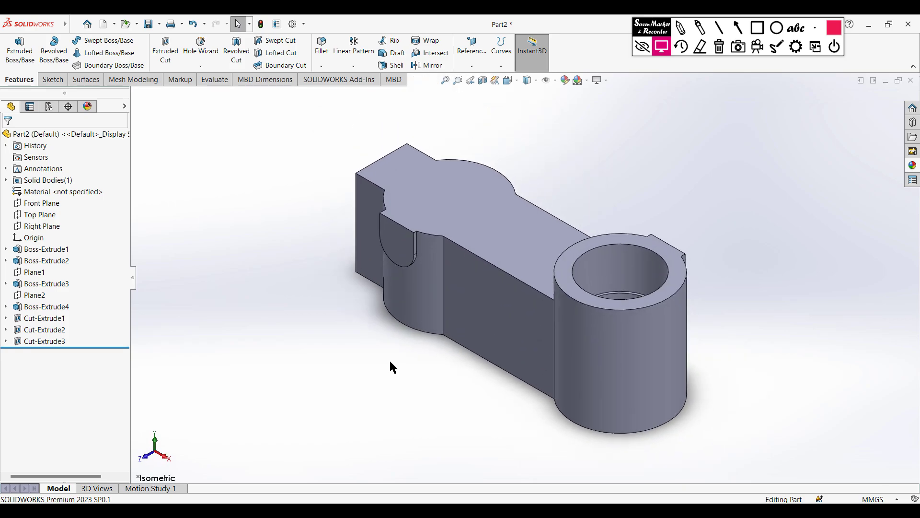
left_click(507, 82)
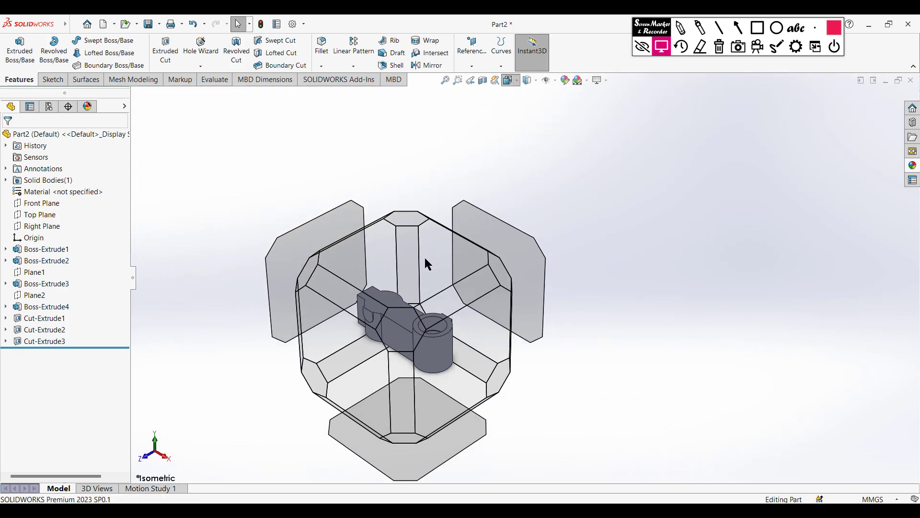
left_click(424, 260)
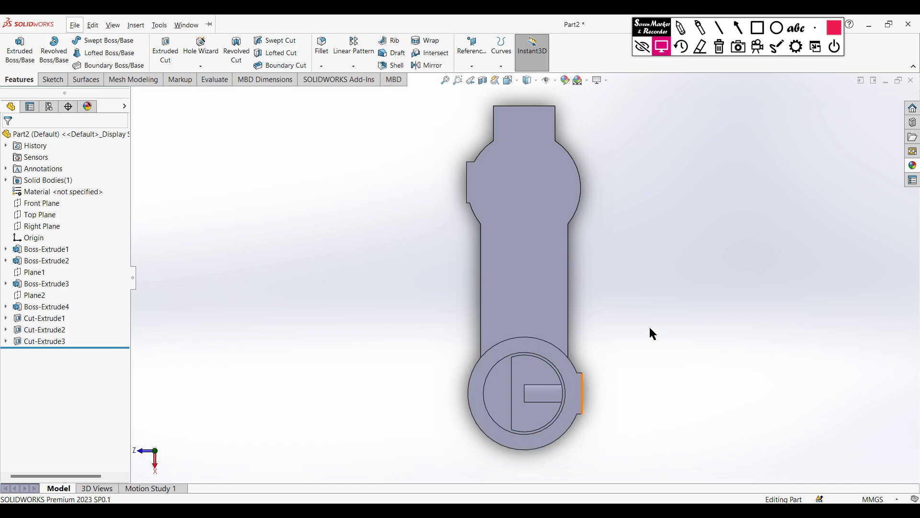
key("alt+Tab")
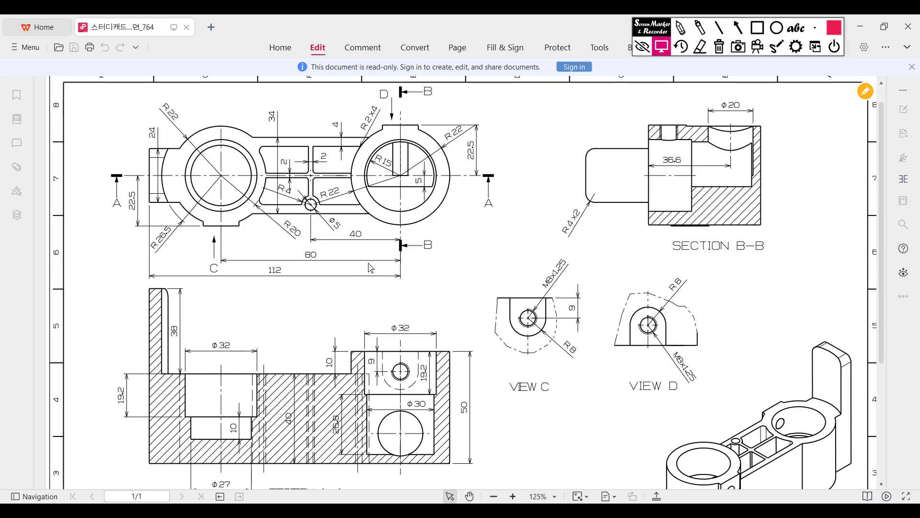
left_click(681, 28)
mouse_move(446, 100)
left_mouse_down()
mouse_move(356, 243)
mouse_move(476, 118)
left_mouse_up()
mouse_move(428, 310)
left_mouse_down()
mouse_move(343, 378)
mouse_move(442, 345)
left_mouse_up()
left_click(719, 49)
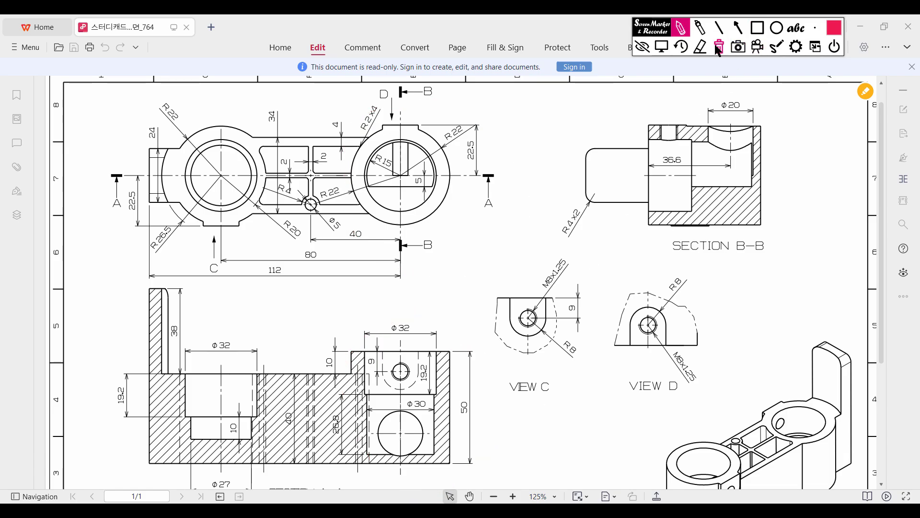
mouse_move(313, 150)
left_mouse_down()
mouse_move(313, 169)
mouse_move(364, 153)
mouse_move(314, 144)
mouse_move(262, 169)
mouse_move(307, 136)
left_mouse_up()
mouse_move(311, 184)
left_mouse_down()
mouse_move(301, 209)
mouse_move(307, 172)
mouse_move(372, 172)
left_mouse_up()
left_click(720, 50)
Examine the plan view's dimensions for the cross rib's location, rib thickness, arm width and outer wall thickness
left_click_drag(401, 176, 312, 175)
mouse_move(366, 225)
left_mouse_down()
mouse_move(346, 234)
mouse_move(372, 235)
mouse_move(367, 226)
left_mouse_up()
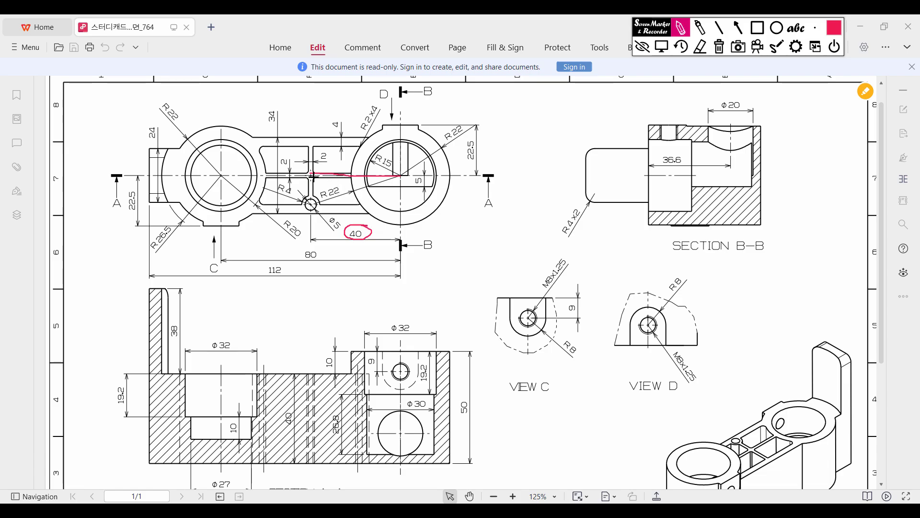
left_click_drag(348, 179, 387, 178)
left_click_drag(314, 170, 387, 173)
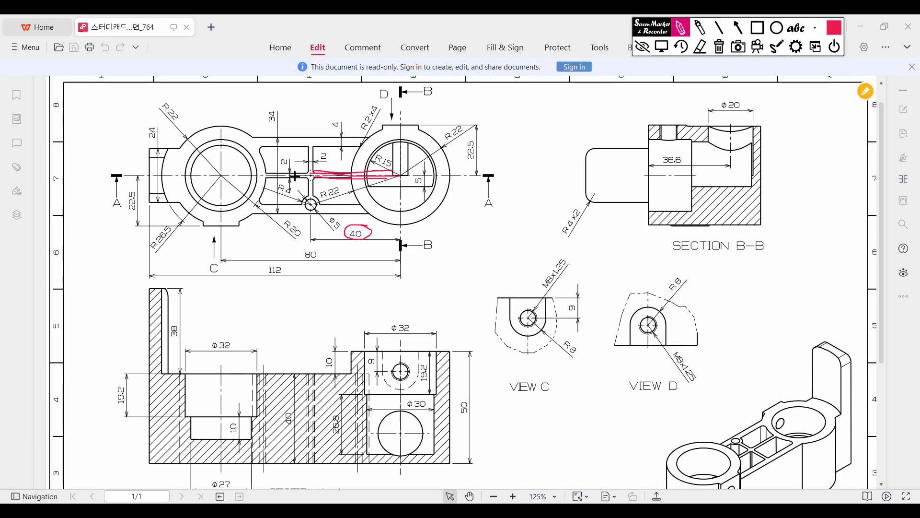
mouse_move(295, 176)
left_mouse_down()
mouse_move(293, 163)
mouse_move(280, 166)
mouse_move(298, 159)
left_mouse_up()
mouse_move(345, 119)
left_mouse_down()
mouse_move(331, 119)
mouse_move(346, 126)
left_mouse_up()
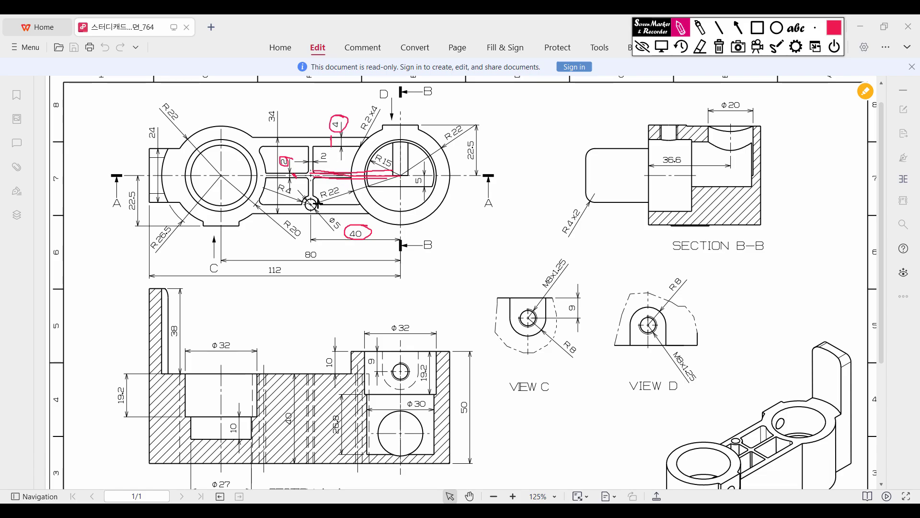
left_click_drag(311, 204, 363, 202)
left_click_drag(312, 144, 361, 144)
mouse_move(281, 108)
left_mouse_down()
mouse_move(264, 121)
mouse_move(341, 115)
left_mouse_up()
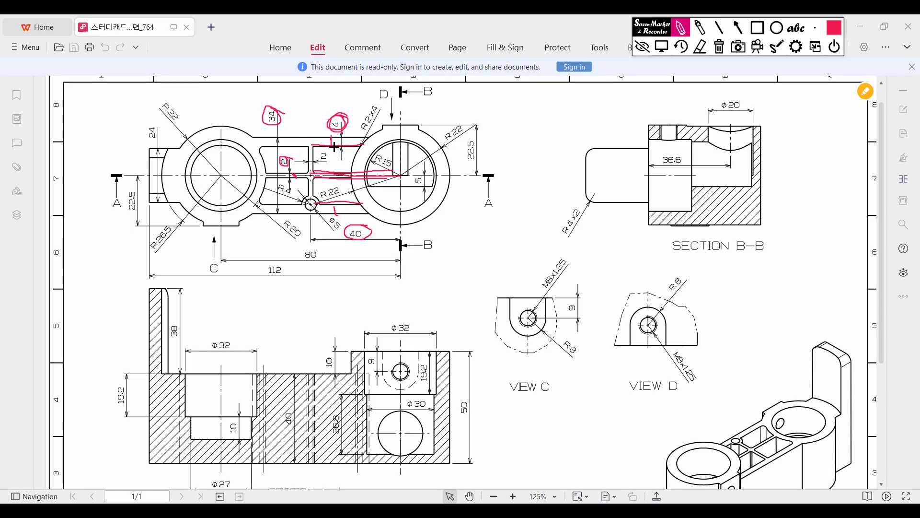
left_click_drag(343, 149, 345, 172)
left_click(715, 51)
left_click(661, 47)
Examine the drawing's bottom view for the radius of the arc closing the pockets beside the larger boss
scroll(640, 210, "down", 3)
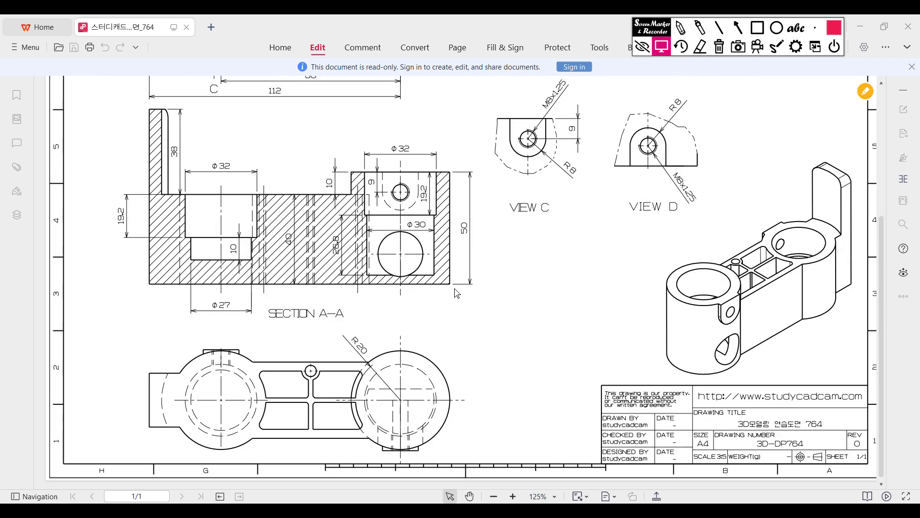
left_click(681, 28)
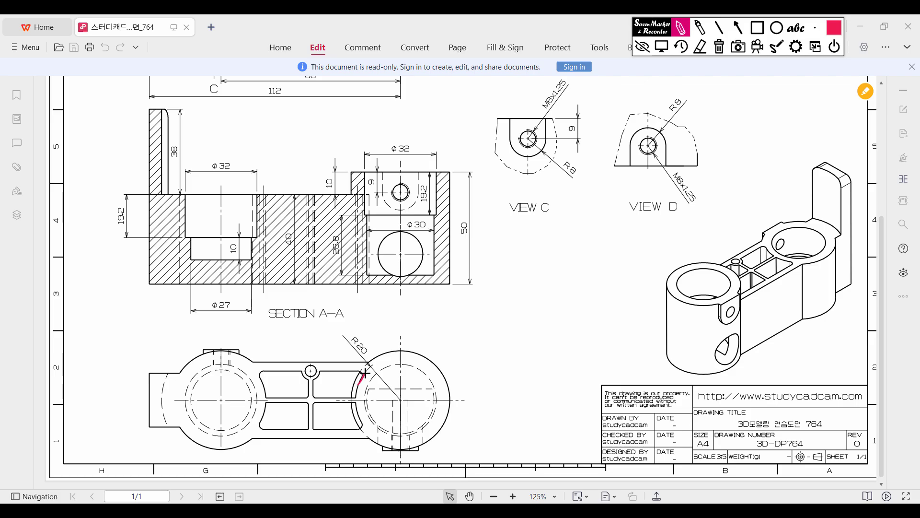
left_click_drag(364, 373, 409, 357)
mouse_move(355, 400)
left_mouse_down()
mouse_move(366, 426)
mouse_move(434, 448)
mouse_move(449, 436)
left_mouse_up()
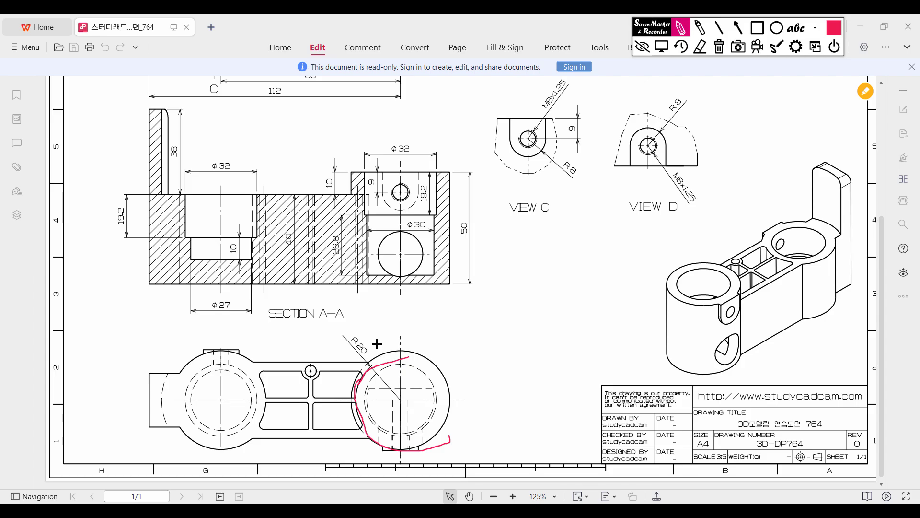
mouse_move(371, 333)
left_mouse_down()
mouse_move(346, 336)
mouse_move(376, 355)
mouse_move(372, 334)
left_mouse_up()
mouse_move(317, 372)
left_mouse_down()
mouse_move(366, 368)
mouse_move(331, 398)
mouse_move(314, 399)
left_mouse_up()
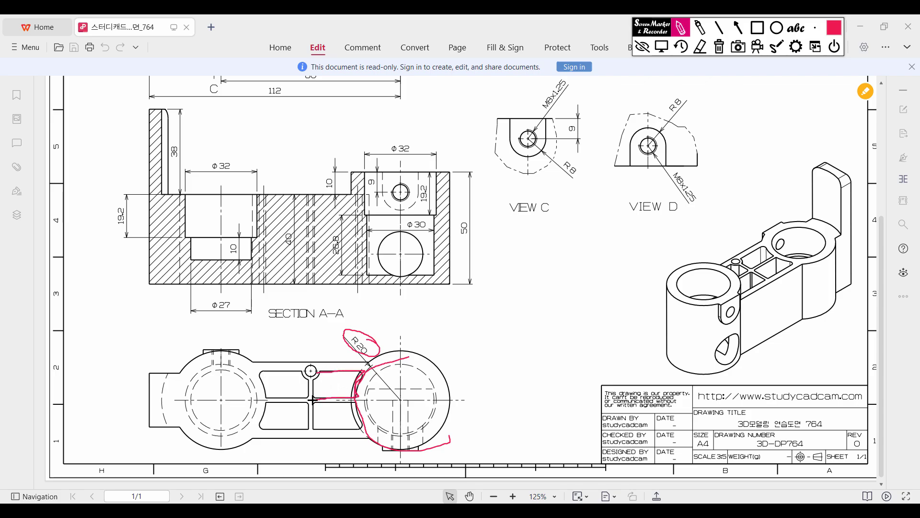
left_click(719, 47)
left_click(662, 47)
Trace the pocket outlines in the plan view and mark the four pockets separated by the central ribs
scroll(653, 95, "up", 3)
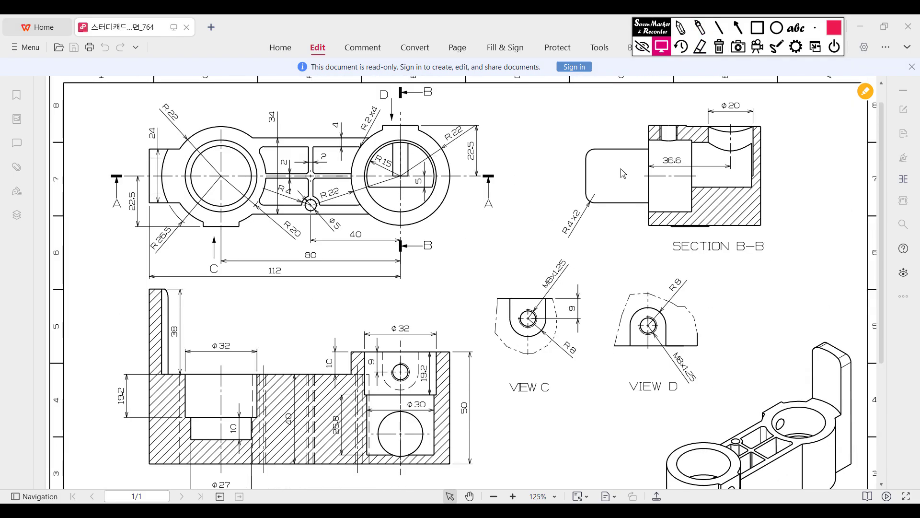
left_click(682, 32)
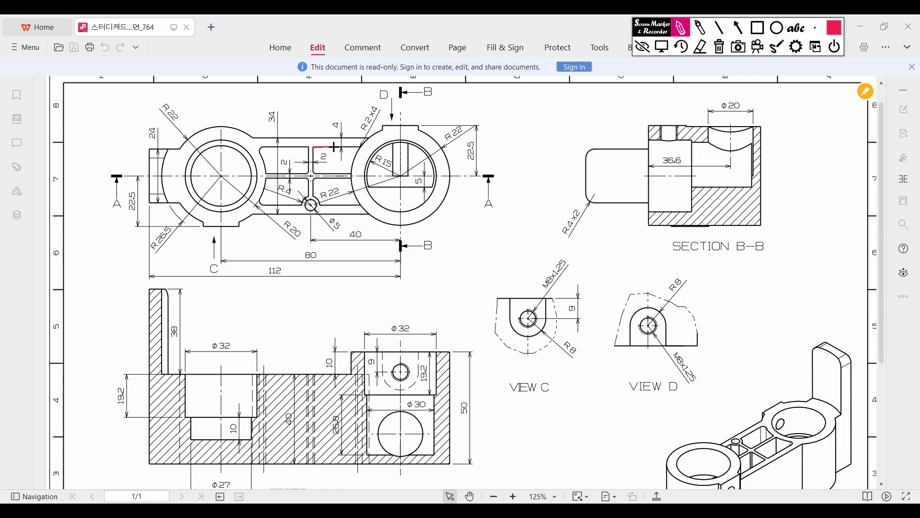
mouse_move(333, 147)
left_mouse_down()
mouse_move(362, 147)
mouse_move(353, 170)
mouse_move(313, 173)
mouse_move(358, 179)
mouse_move(361, 204)
mouse_move(328, 205)
left_mouse_up()
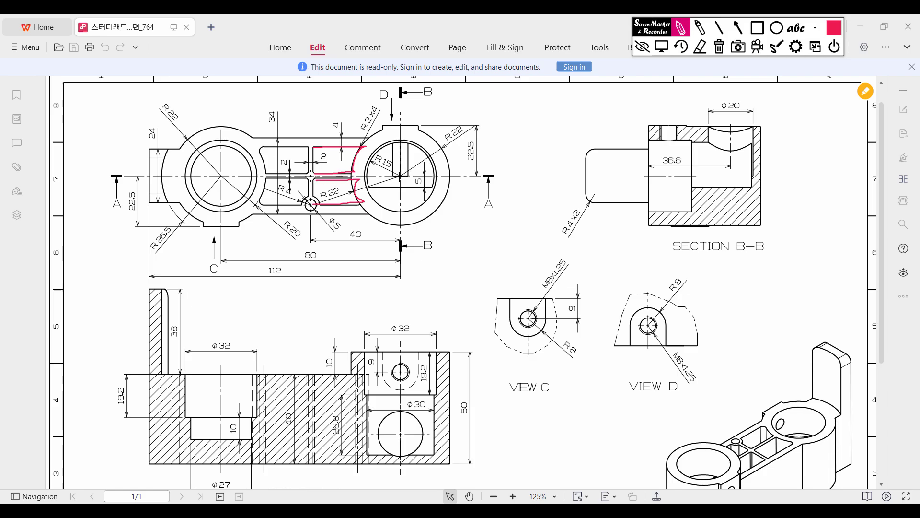
mouse_move(380, 174)
left_mouse_down()
mouse_move(316, 175)
mouse_move(311, 145)
left_mouse_up()
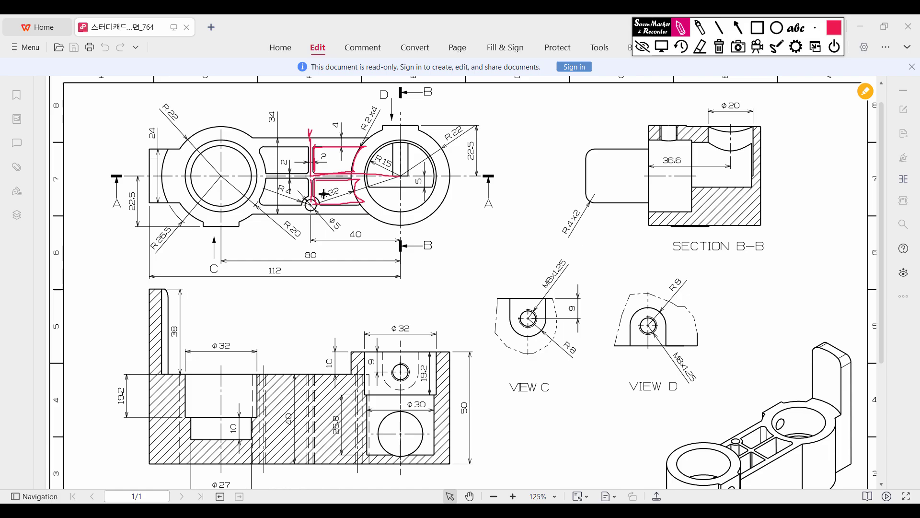
left_click_drag(330, 157, 346, 150)
left_click_drag(329, 194, 340, 186)
left_click_drag(278, 156, 296, 153)
left_click_drag(282, 187, 308, 177)
Examine Section A-A for the depth of the rib pockets and clear the markings from the drawing
mouse_move(299, 417)
left_mouse_down()
mouse_move(283, 412)
mouse_move(296, 420)
mouse_move(296, 407)
mouse_move(266, 448)
mouse_move(266, 467)
left_mouse_up()
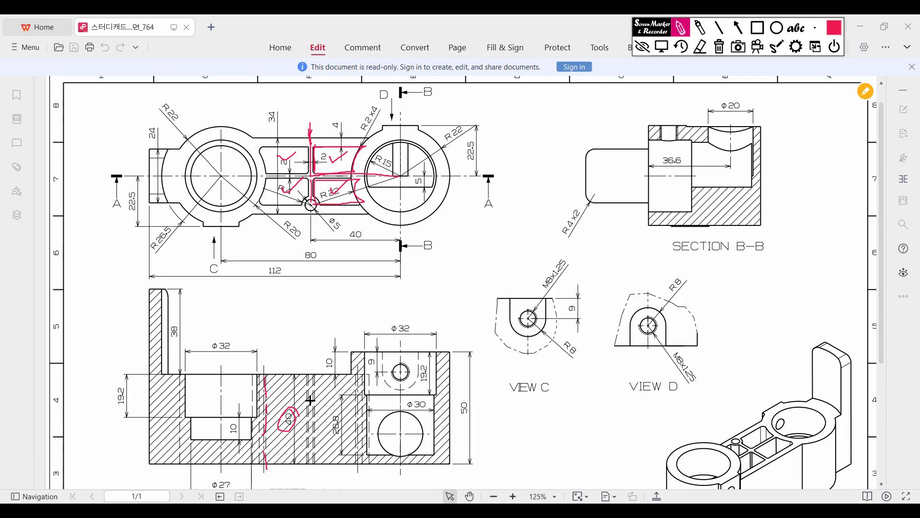
left_click_drag(310, 377, 311, 464)
mouse_move(316, 377)
left_mouse_down()
mouse_move(318, 392)
mouse_move(357, 420)
mouse_move(365, 453)
left_mouse_up()
mouse_move(292, 400)
left_mouse_down()
mouse_move(283, 435)
mouse_move(310, 397)
left_mouse_up()
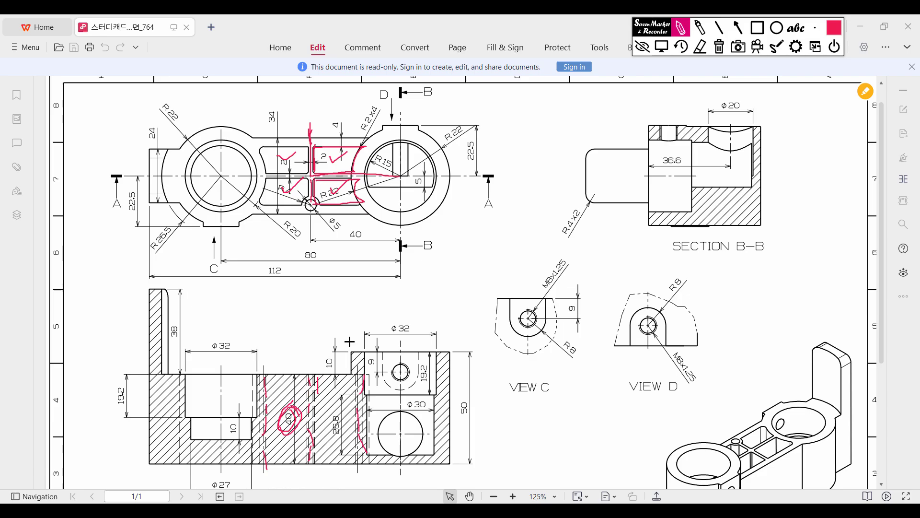
left_click(719, 46)
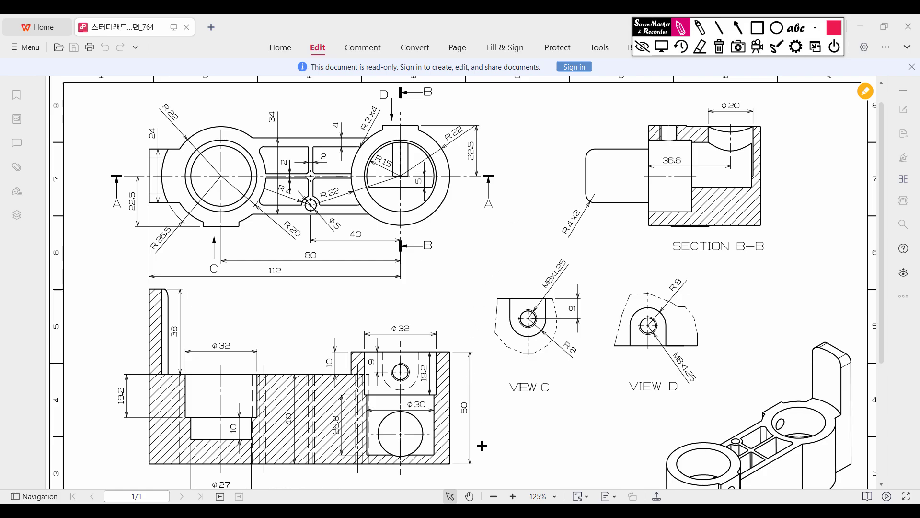
left_click(662, 46)
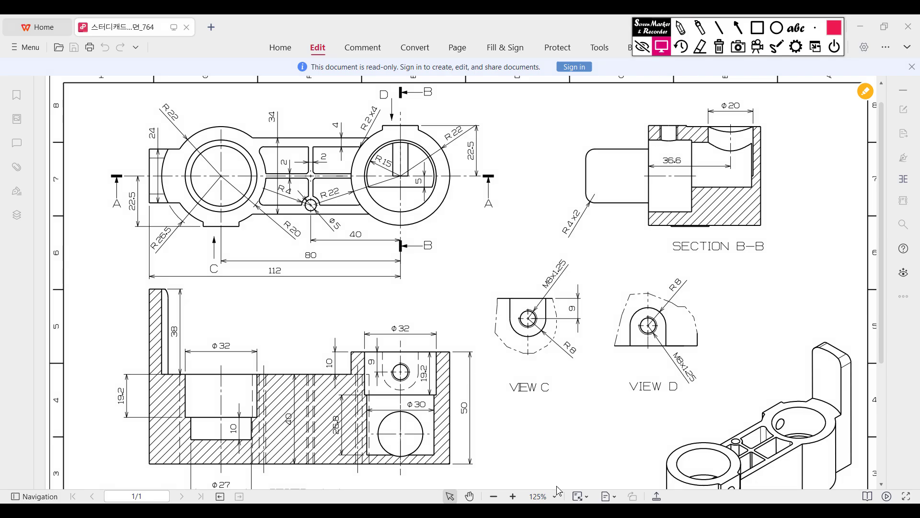
Switch to SOLIDWORKS and start a new sketch on the Top Plane
key("alt+Tab")
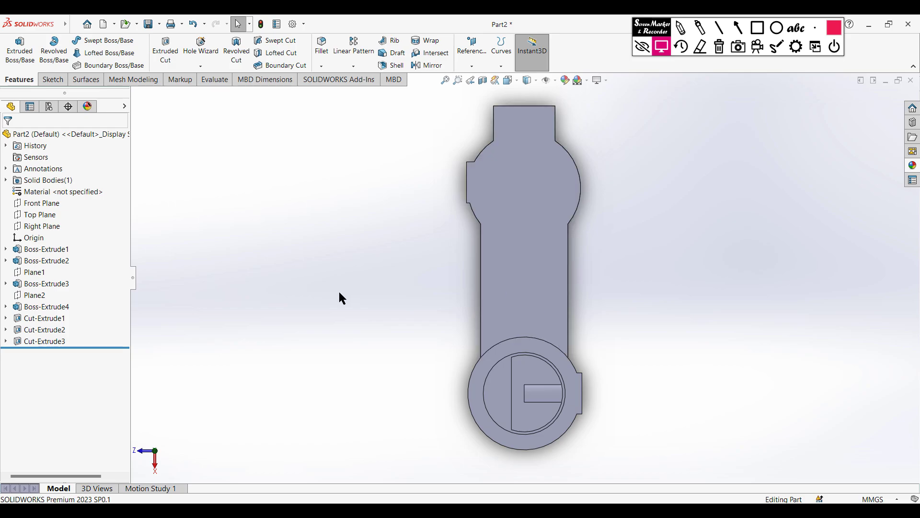
key("ctrl+7")
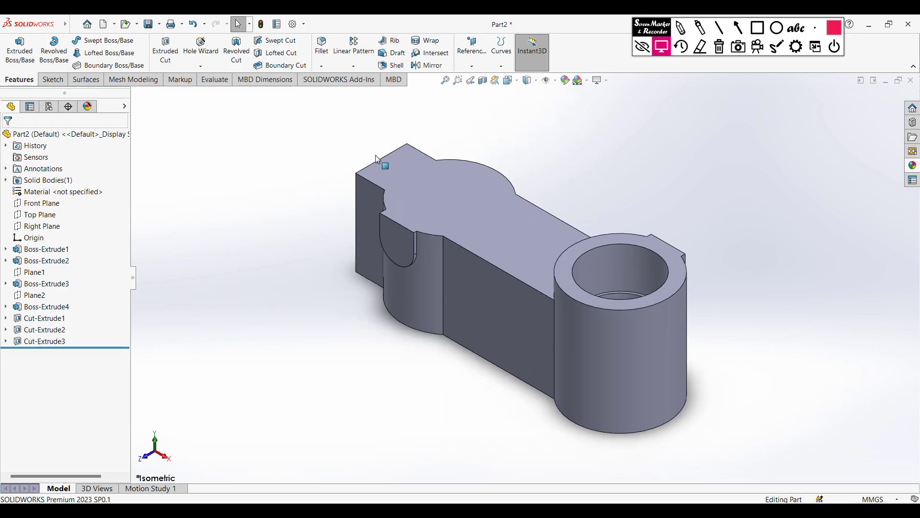
right_click(38, 215)
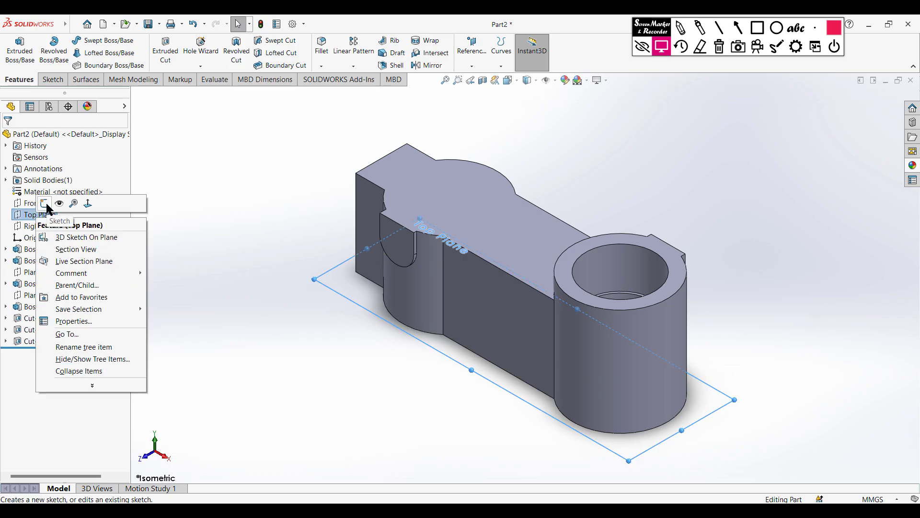
left_click(67, 204)
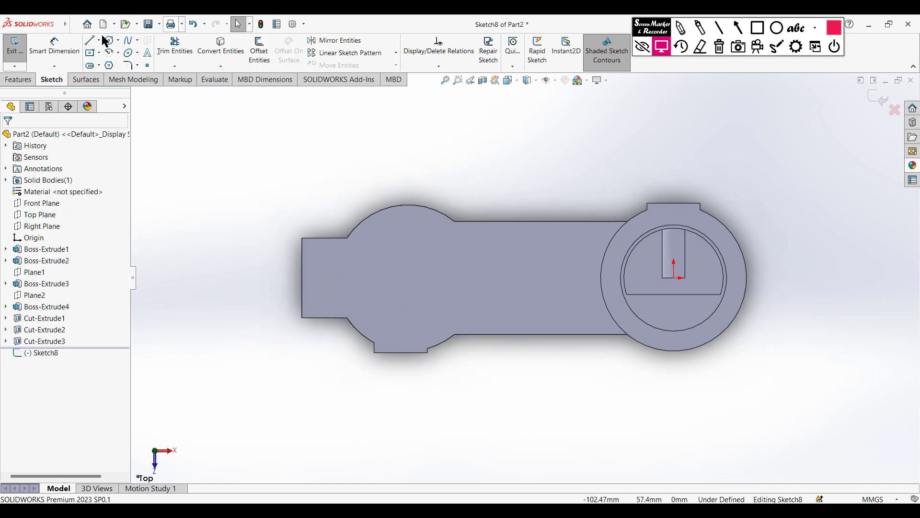
Draw a 40 mm horizontal construction centerline from the origin along the middle of the arm
left_click(99, 40)
left_click(115, 64)
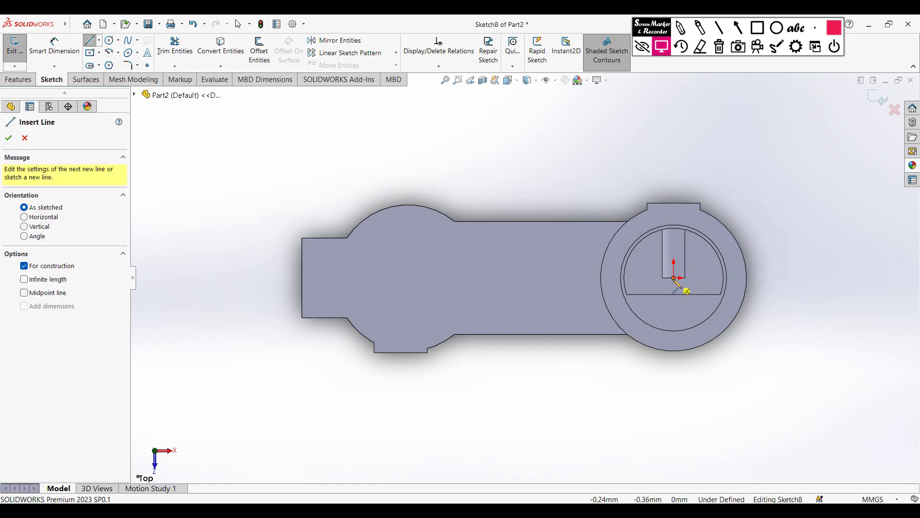
left_click(680, 278)
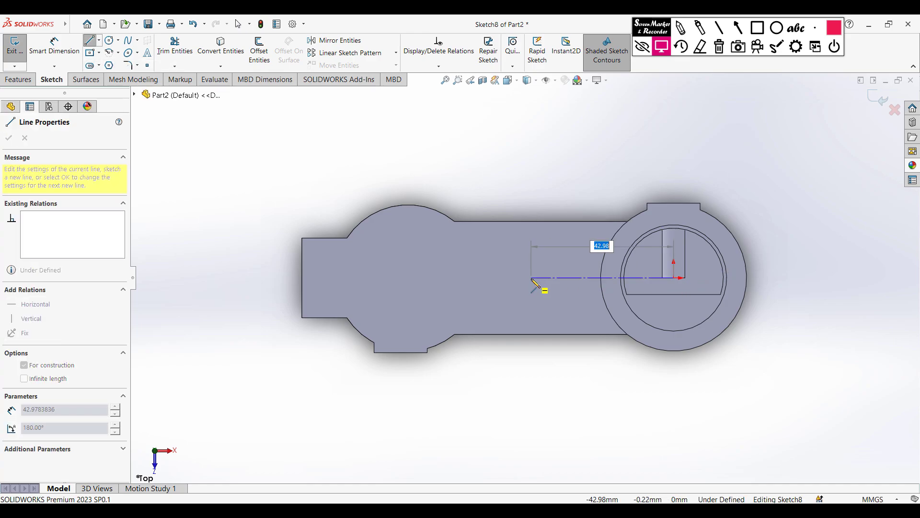
type("40")
key("Return")
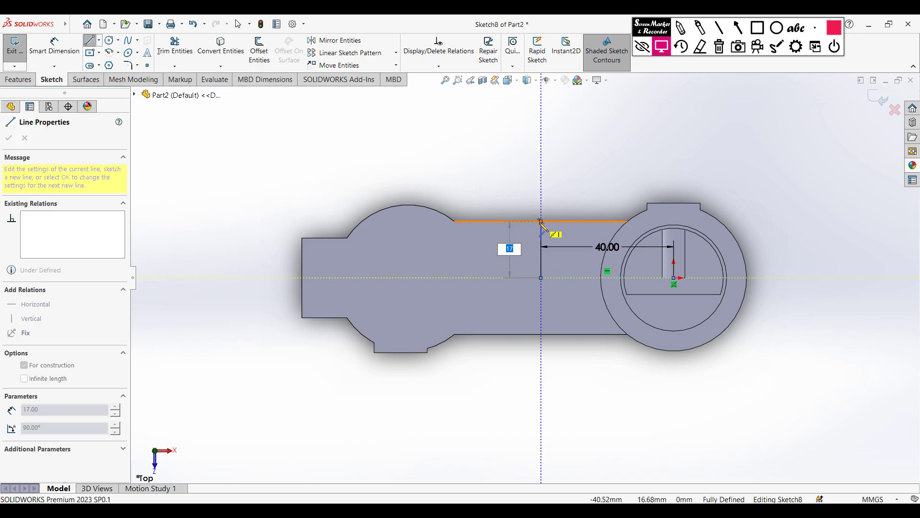
key("Escape")
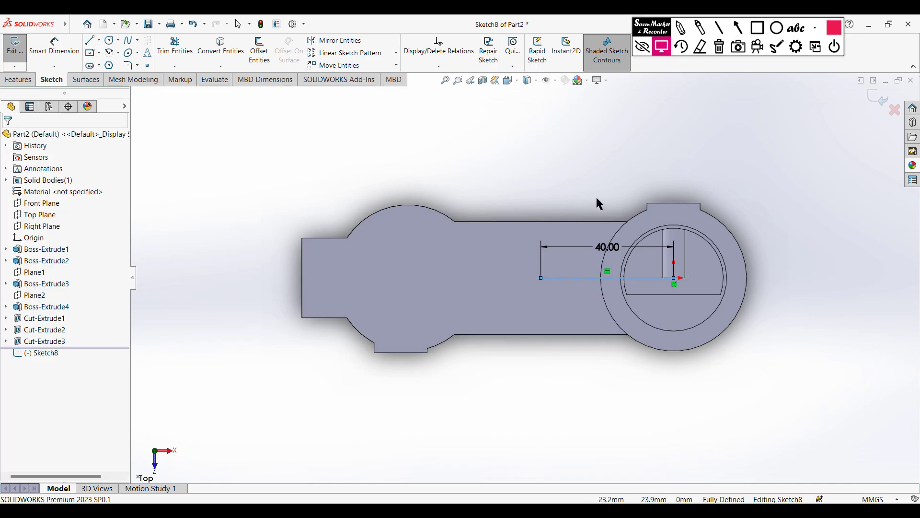
Offset the construction centerline bidirectionally by 2/2 mm (1 mm) to form the edges of the central rib
scroll(595, 286, "down", 3)
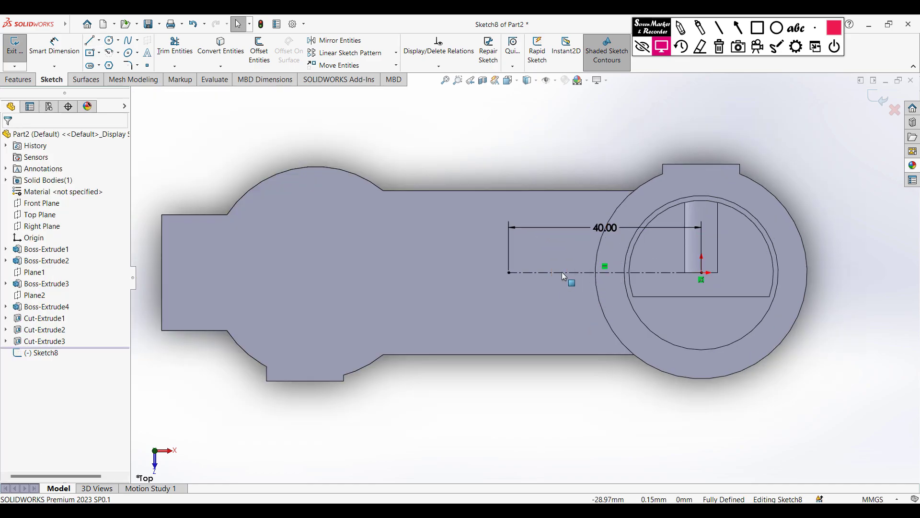
left_click(562, 272)
left_click(536, 142)
left_click(573, 273)
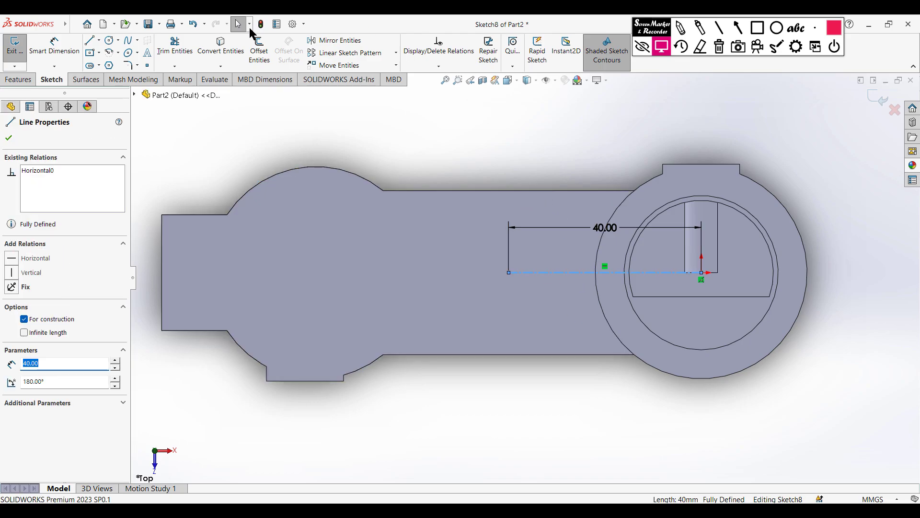
left_click(260, 51)
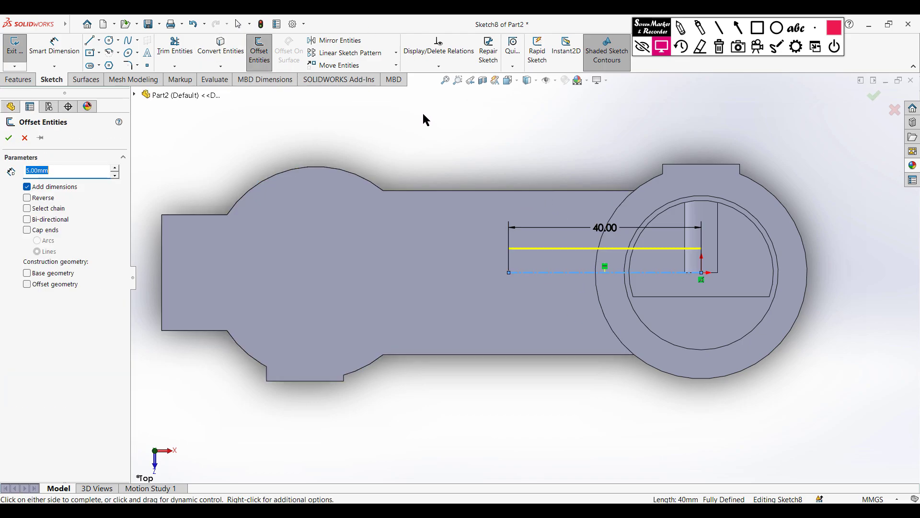
type("2")
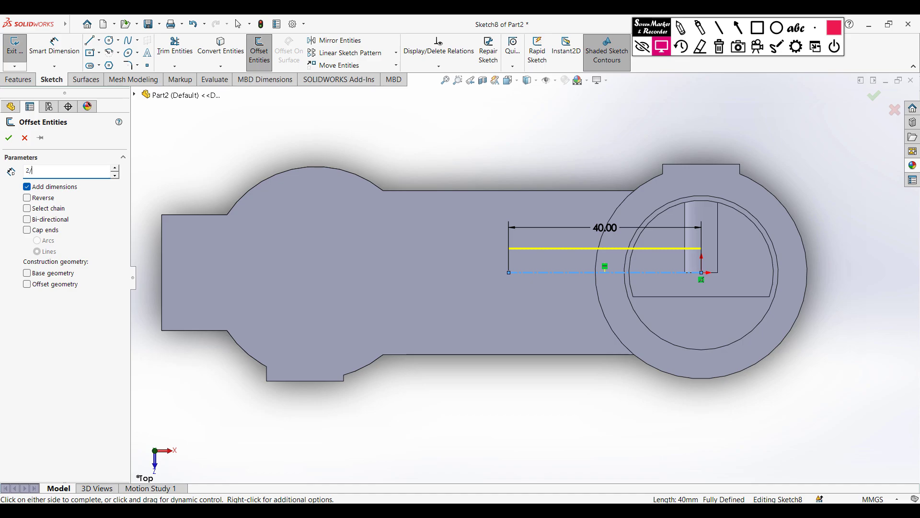
type("/2")
key("Return")
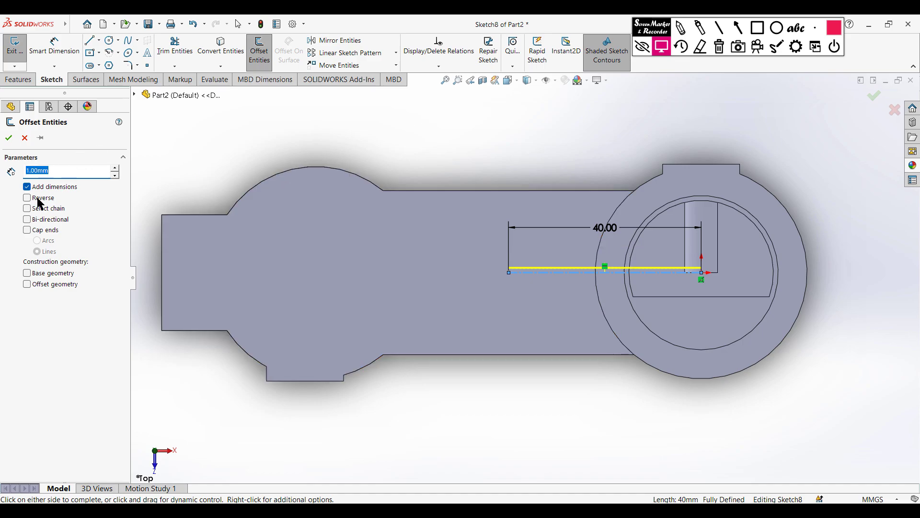
left_click(27, 220)
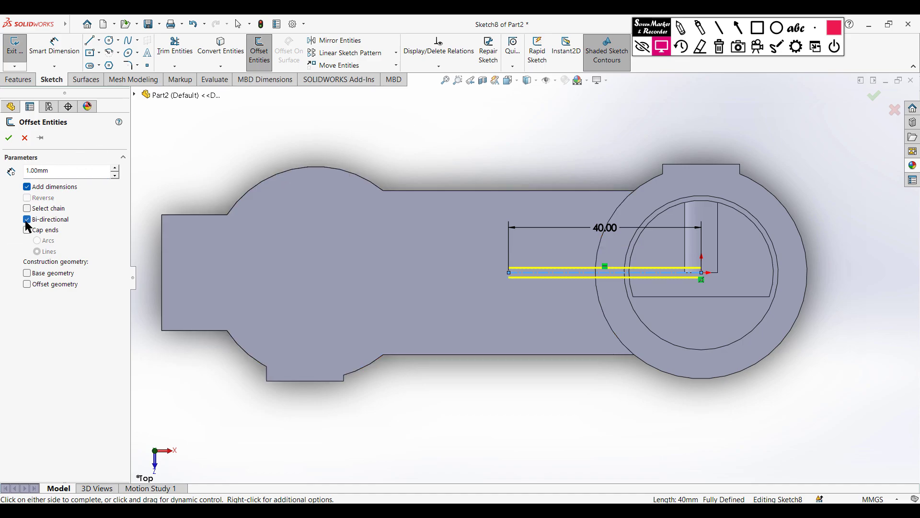
left_click(9, 138)
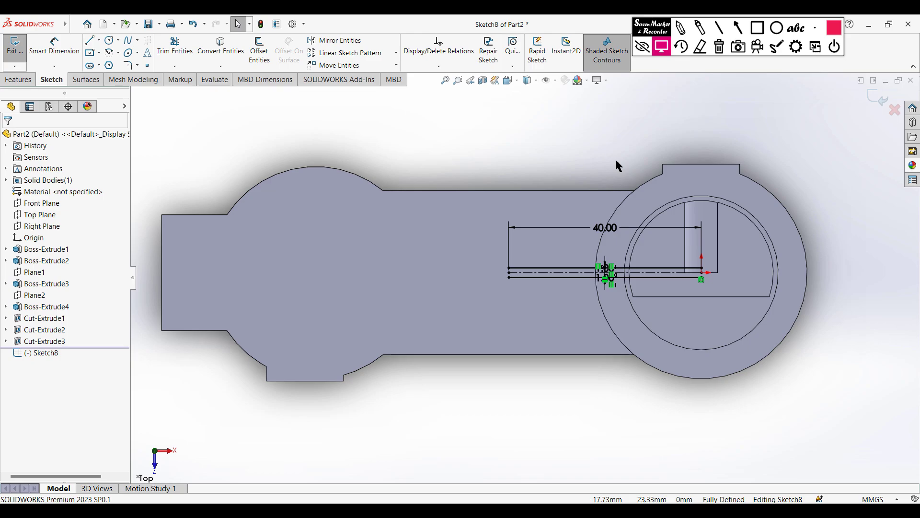
Check the drawing for the arm's wall dimensions and offset the centerline bidirectionally by (34-4-4)/2 mm (13 mm) for the outer pocket edges
left_click(555, 273)
left_click(549, 150)
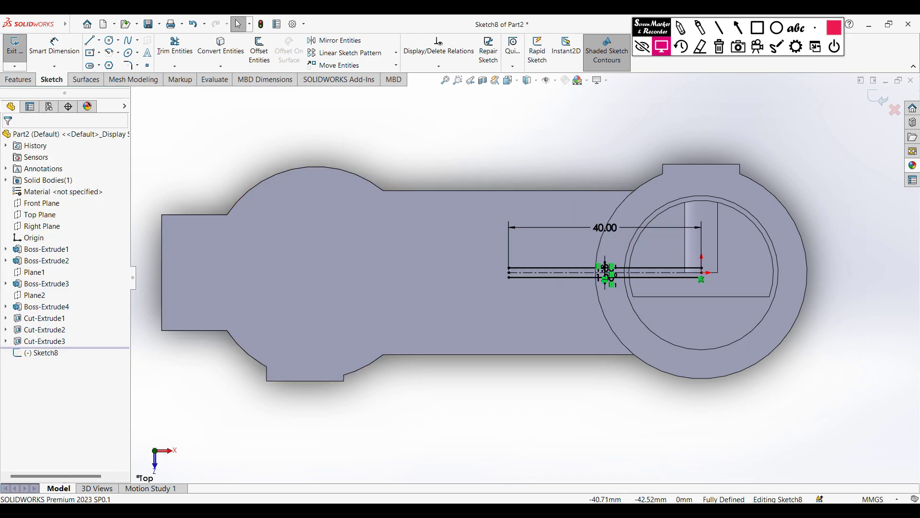
left_click(459, 509)
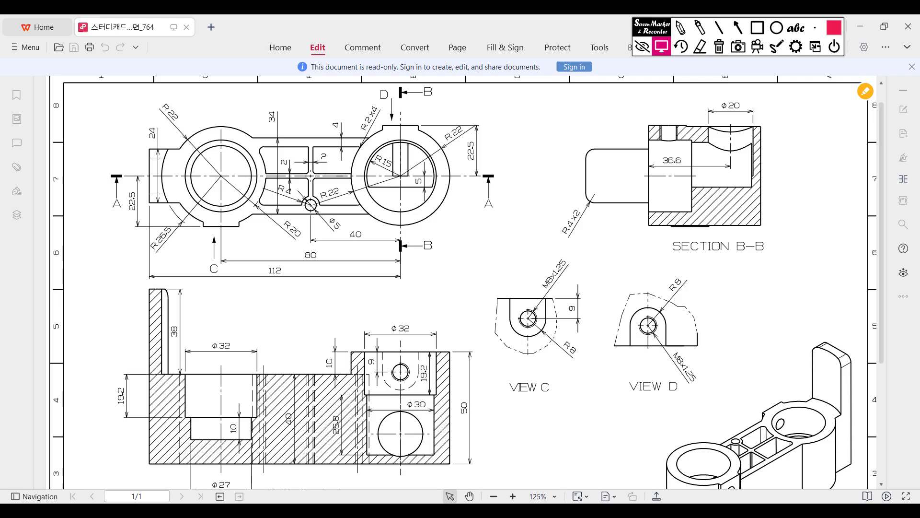
left_click(459, 509)
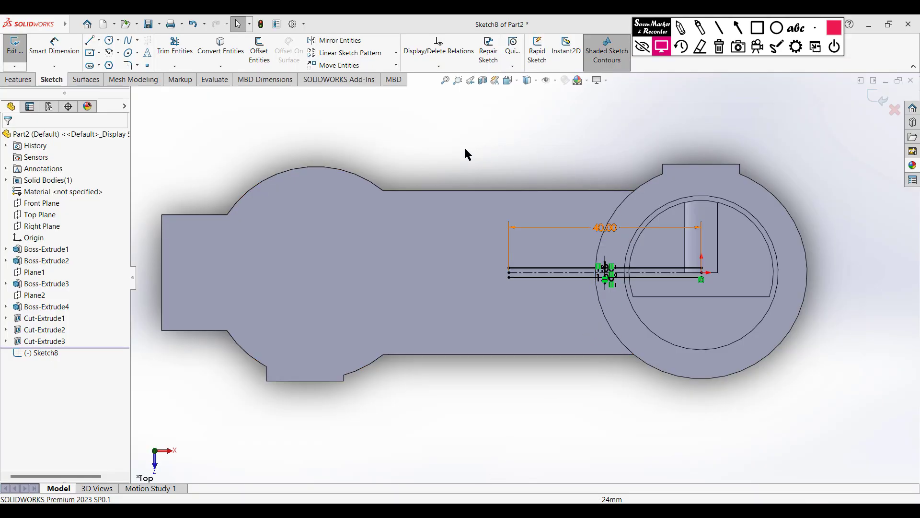
left_click(528, 272)
left_click(260, 50)
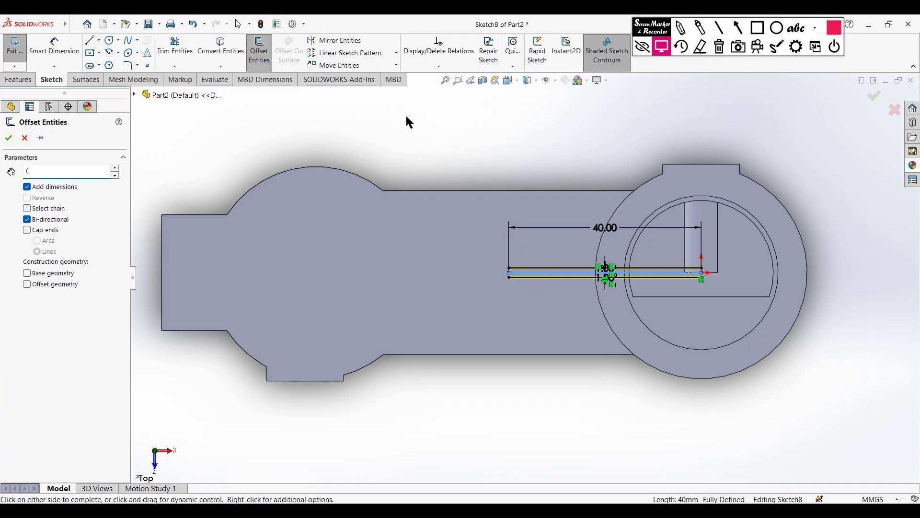
type("34-4-4)/2")
key("Return")
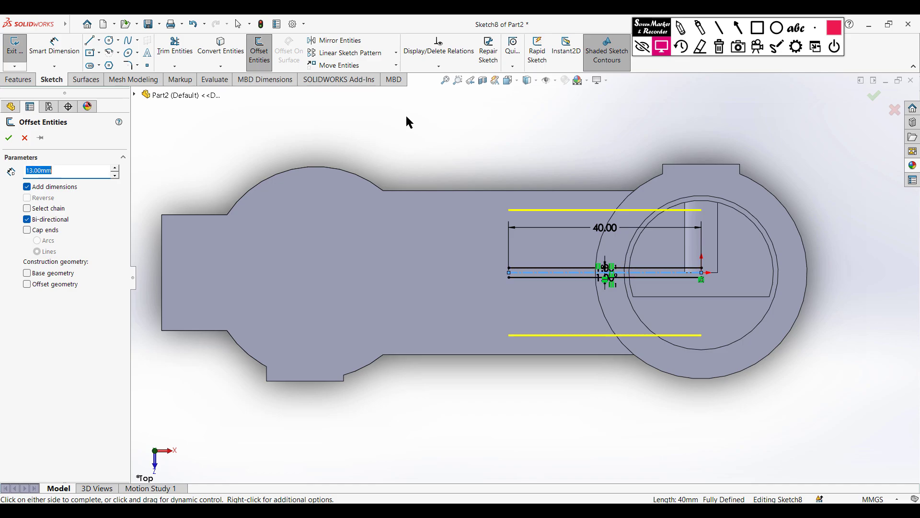
left_click(8, 140)
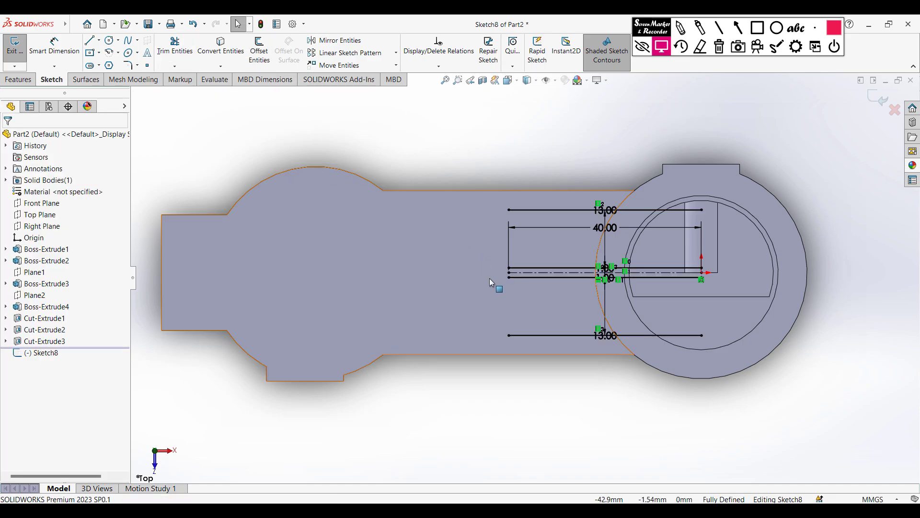
Check the R20 pocket end in the drawing and sketch a circle of diameter 20*2 mm (40 mm) centered on the origin
key("alt+Tab")
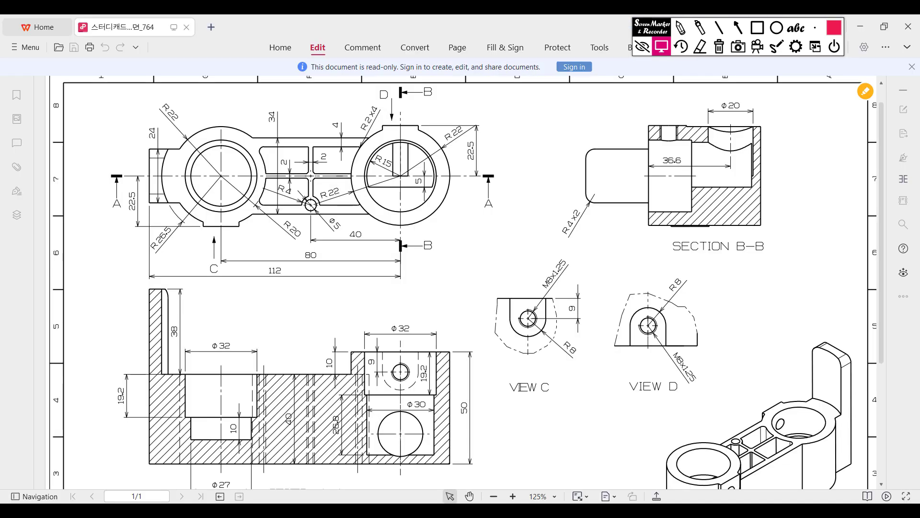
scroll(493, 407, "down", 3)
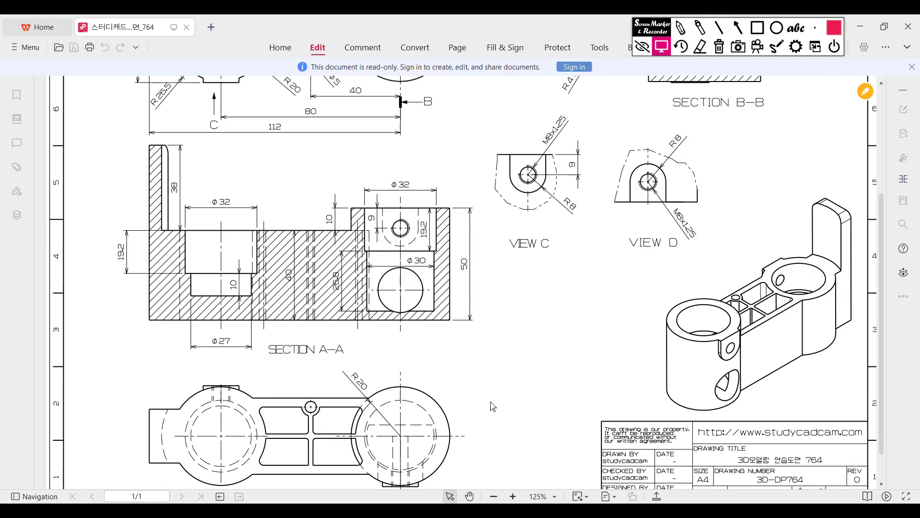
scroll(494, 406, "up", 2)
key("alt+Tab")
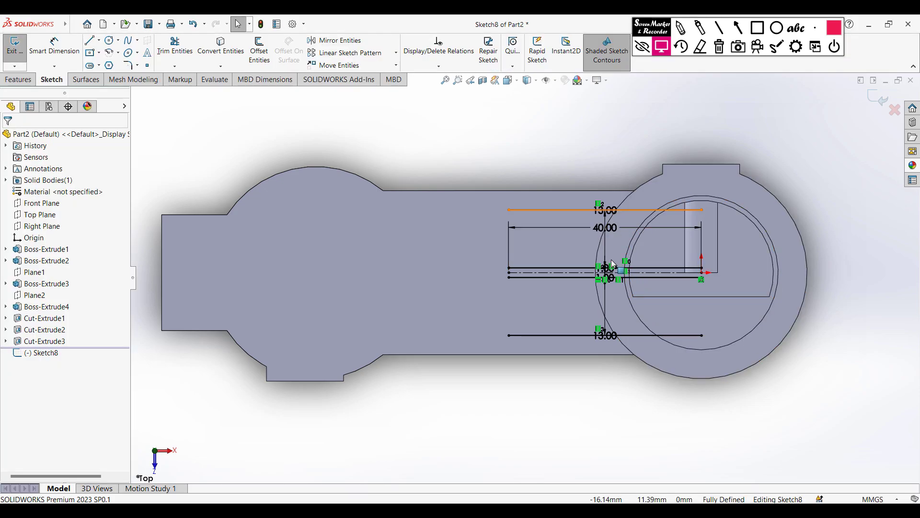
left_click(110, 41)
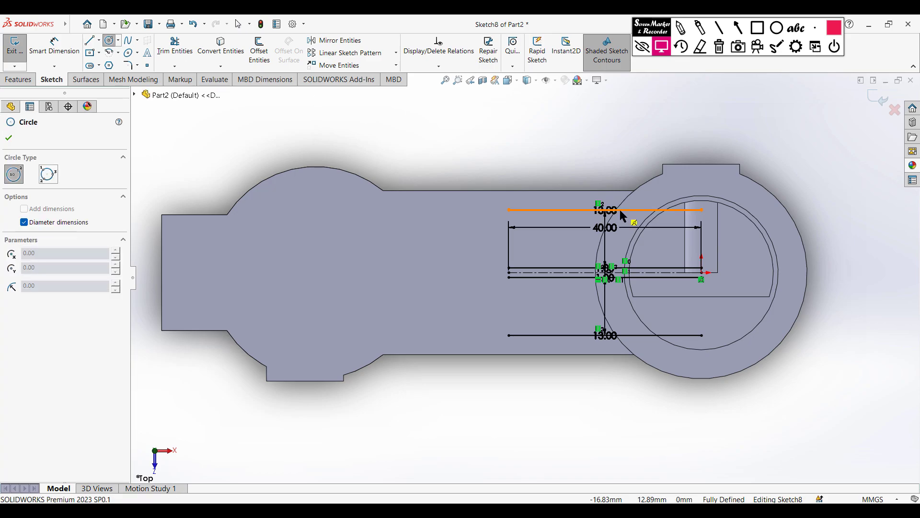
left_click(703, 274)
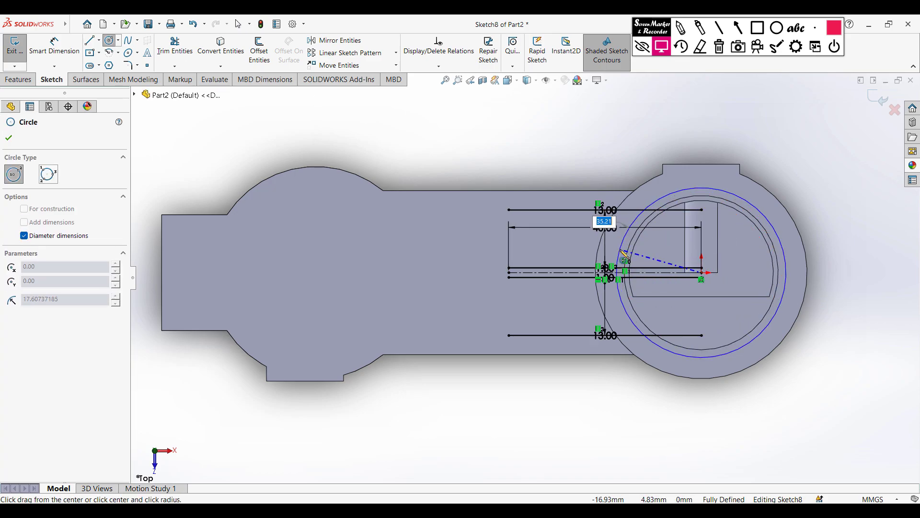
type("20*2")
key("Return")
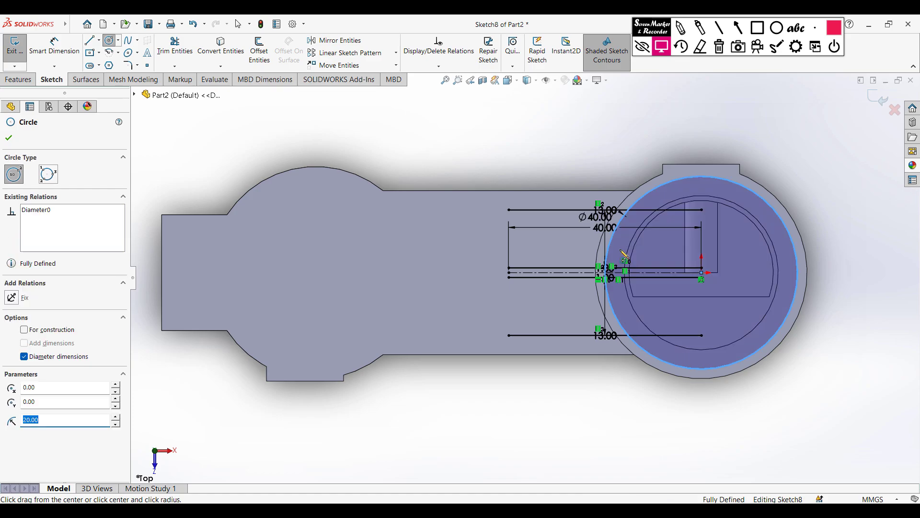
left_click(9, 138)
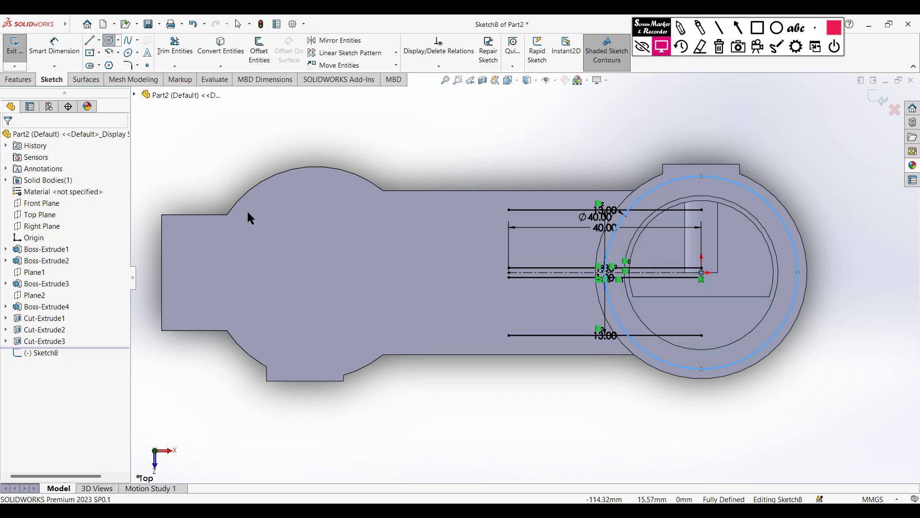
Spread out the sketch's overlapping diameter, length and offset dimensions so they clear the central rib lines
left_click_drag(597, 219, 740, 251)
left_click_drag(818, 243, 844, 260)
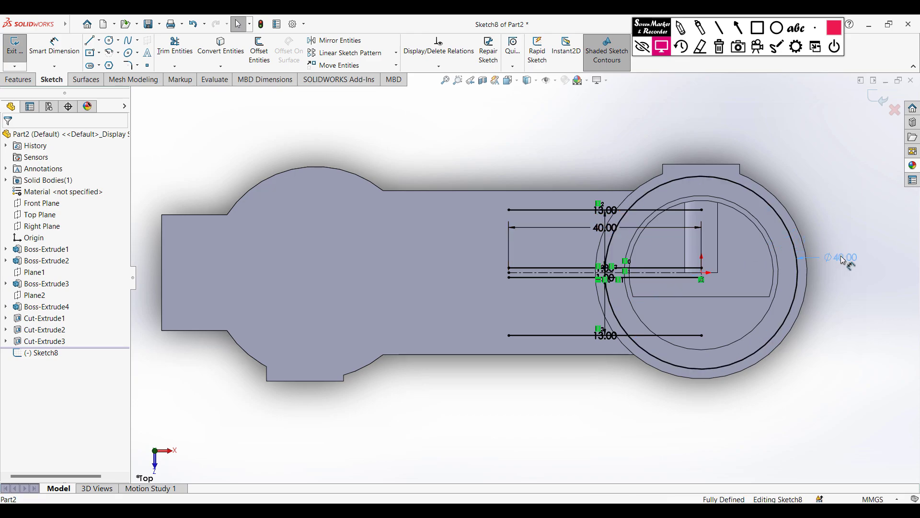
left_click(513, 154)
left_click_drag(600, 229, 570, 247)
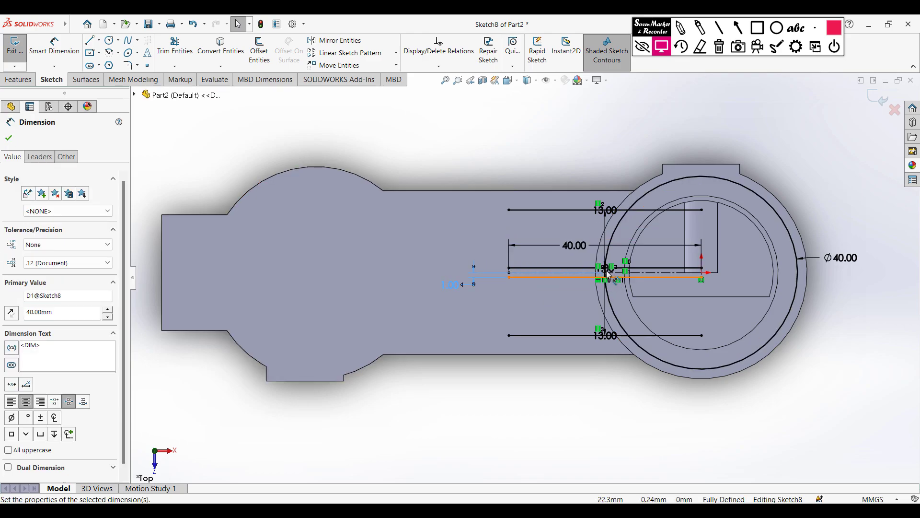
left_click(497, 145)
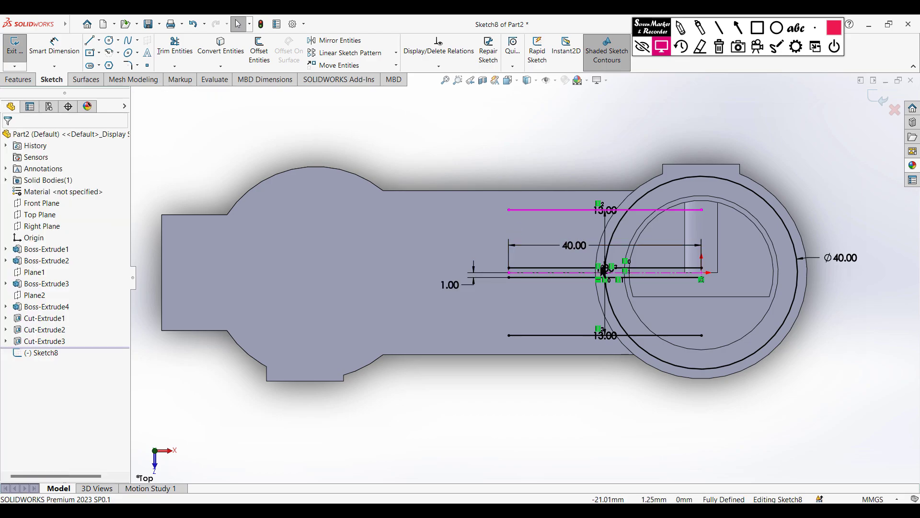
scroll(618, 272, "down", 2)
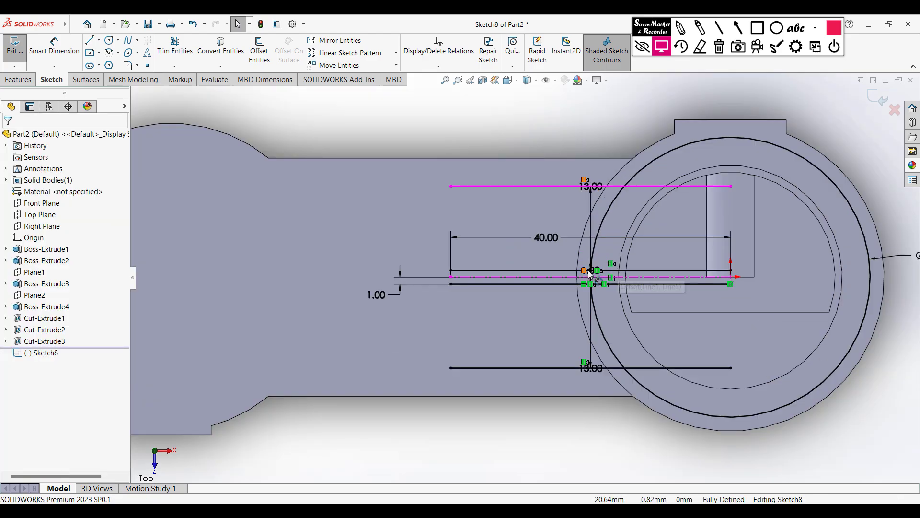
mouse_move(590, 270)
left_mouse_down()
mouse_move(703, 270)
mouse_move(763, 253)
left_mouse_up()
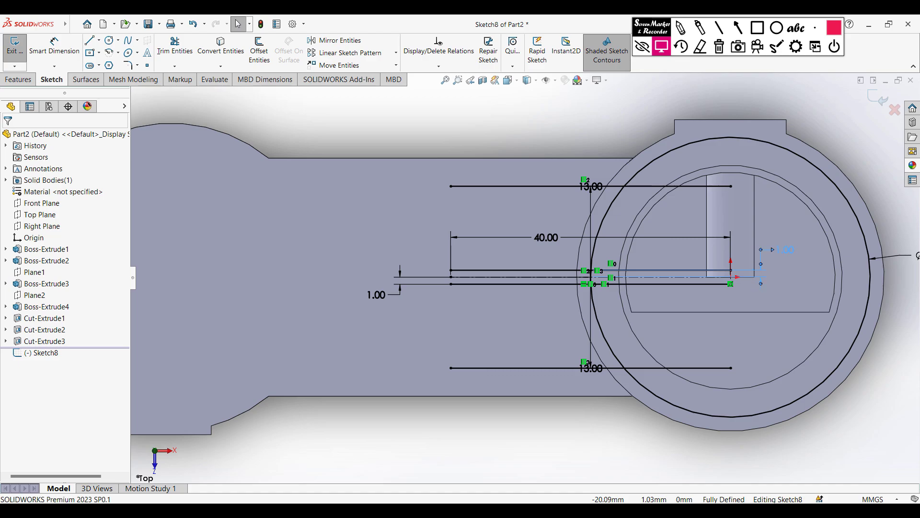
left_click_drag(586, 373, 555, 350)
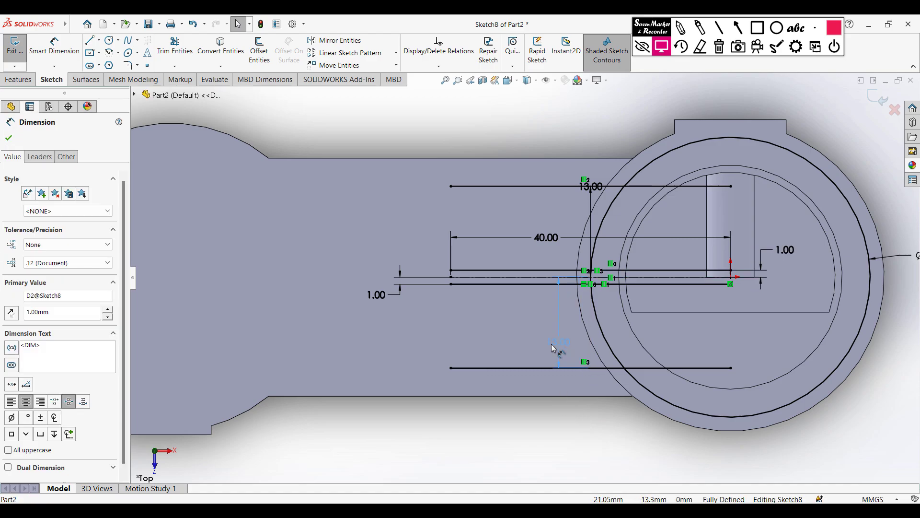
left_click(580, 411)
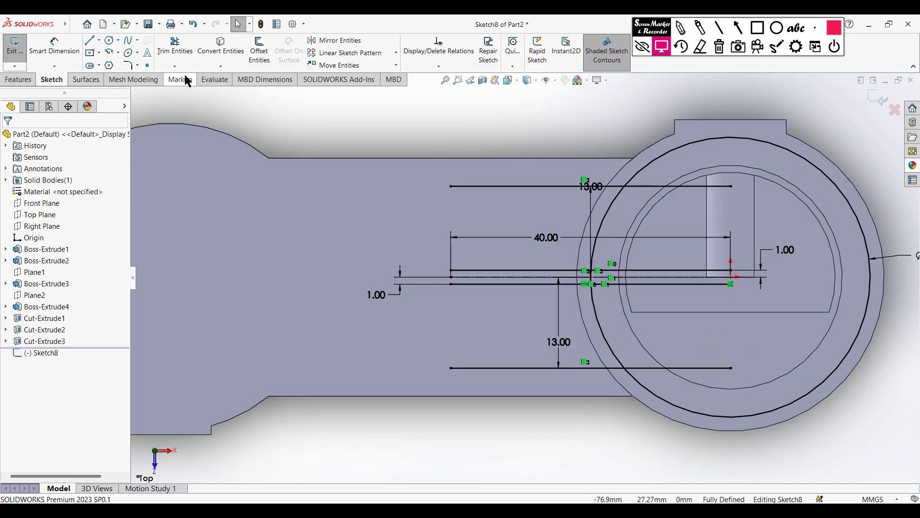
Trim the offset lines inside the 40 mm circle and the circle's unneeded portions, including the arc between the two rib lines
left_click(174, 45)
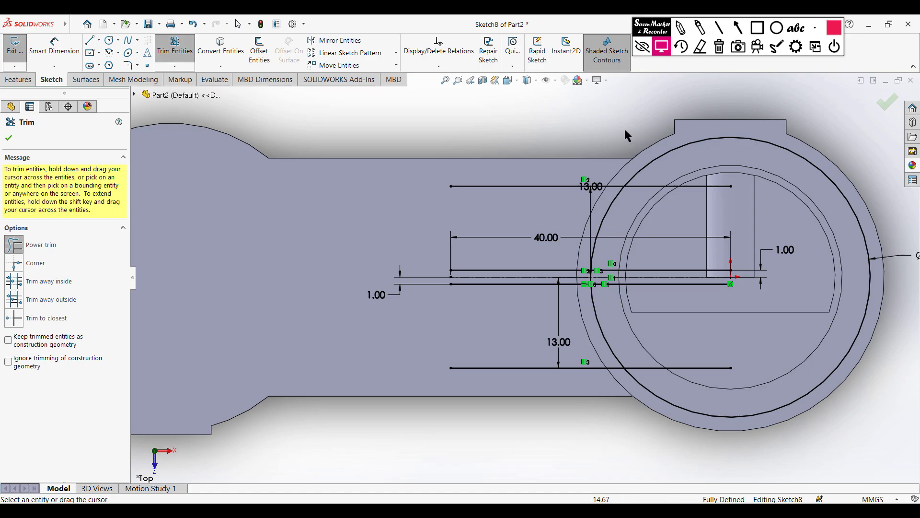
mouse_move(626, 127)
left_mouse_down()
mouse_move(676, 219)
mouse_move(673, 294)
mouse_move(642, 326)
mouse_move(651, 374)
left_mouse_up()
scroll(606, 286, "down", 5)
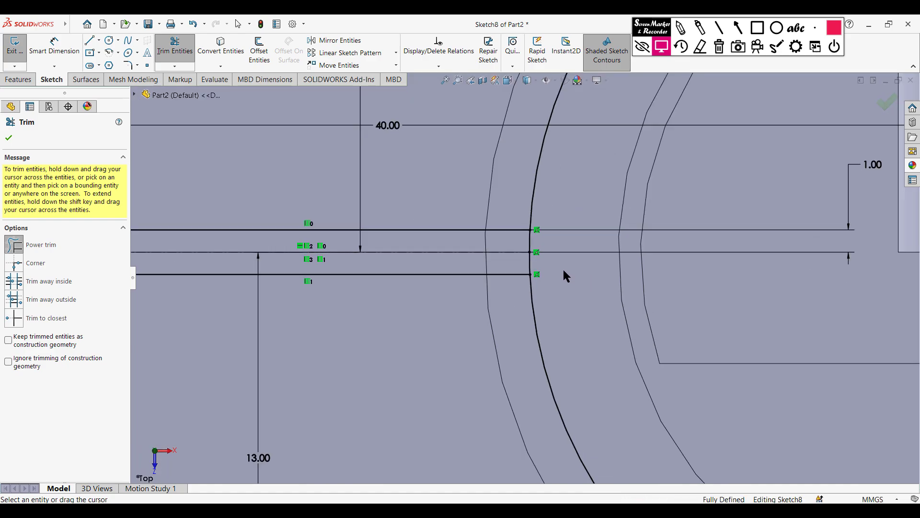
mouse_move(531, 257)
left_mouse_down()
mouse_move(535, 241)
mouse_move(561, 253)
left_mouse_up()
scroll(585, 261, "up", 5)
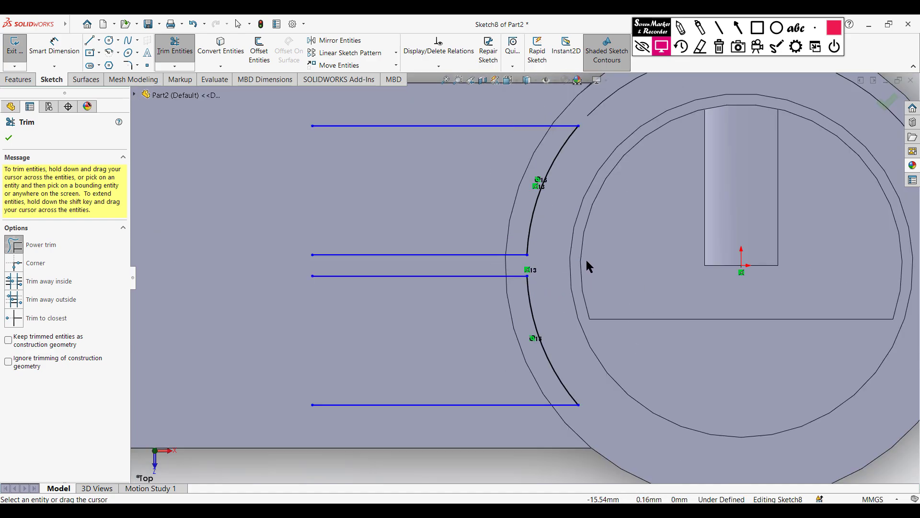
left_click(9, 140)
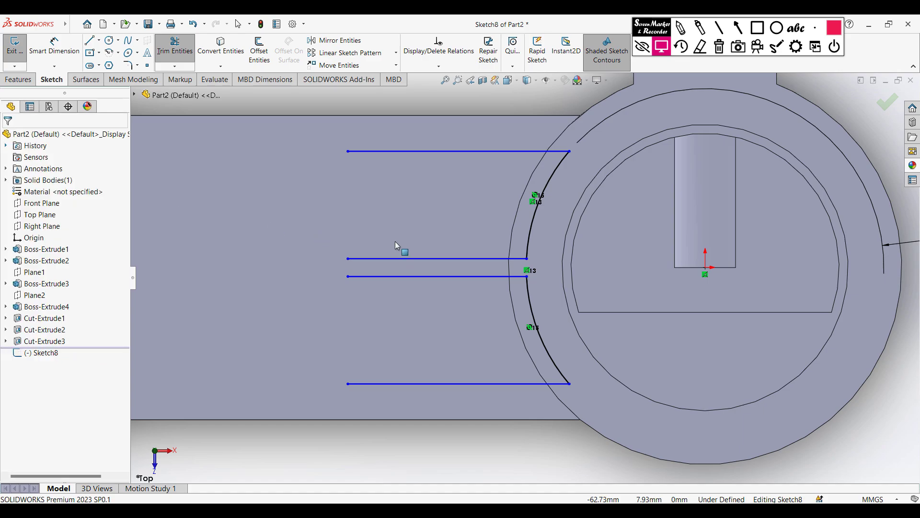
Sketch a 40 mm horizontal construction centerline from the origin along the middle of the arm
scroll(428, 322, "up", 3)
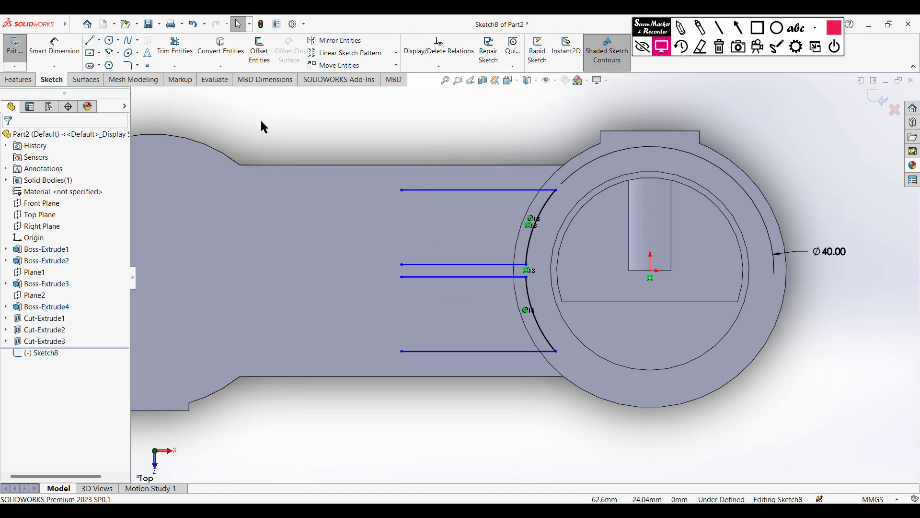
left_click(100, 41)
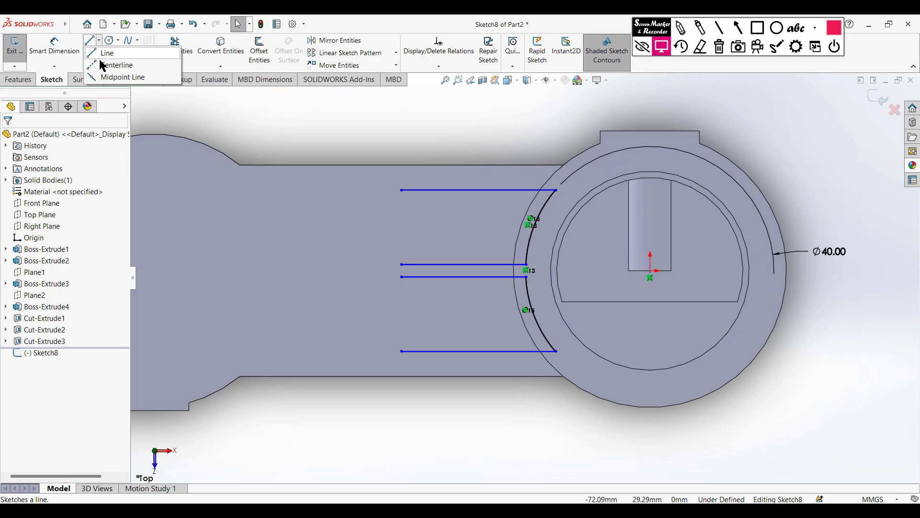
left_click(103, 64)
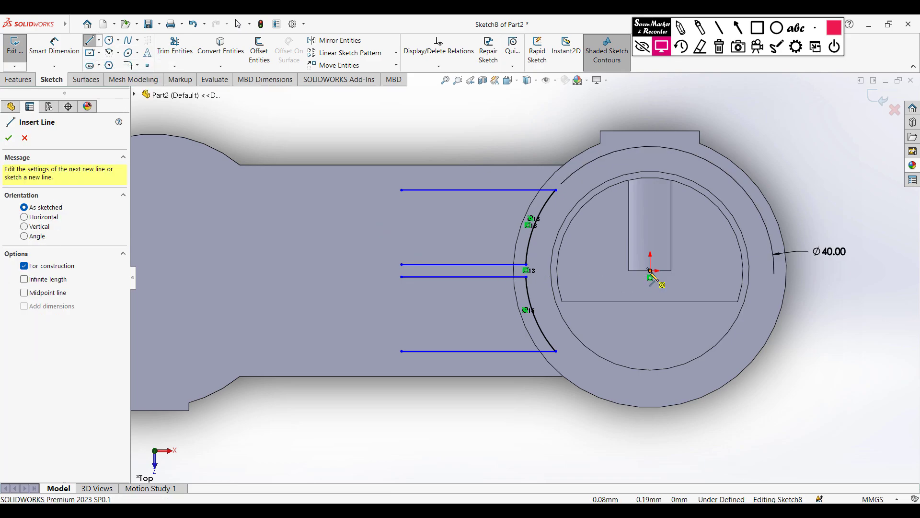
left_click(650, 271)
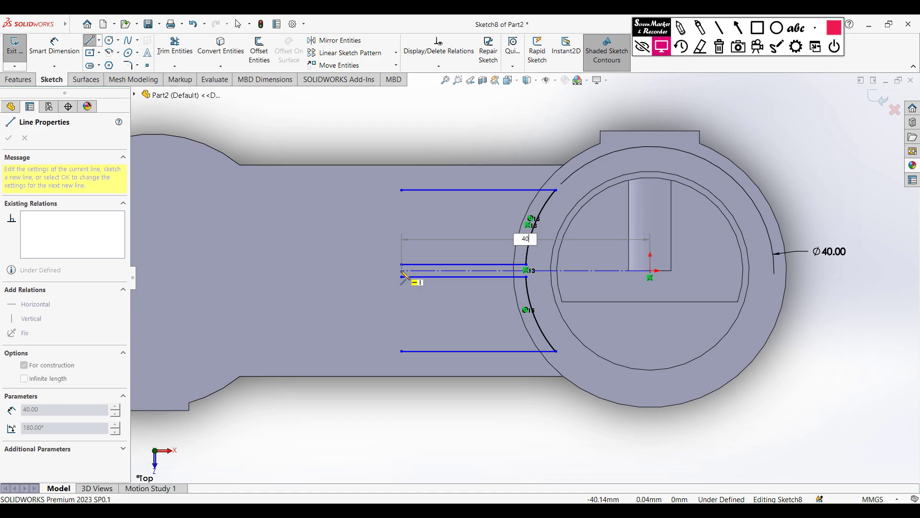
key("Return")
Sketch vertical centerlines from the end of the 40 mm centerline to both long edges of the arm
left_click(401, 271)
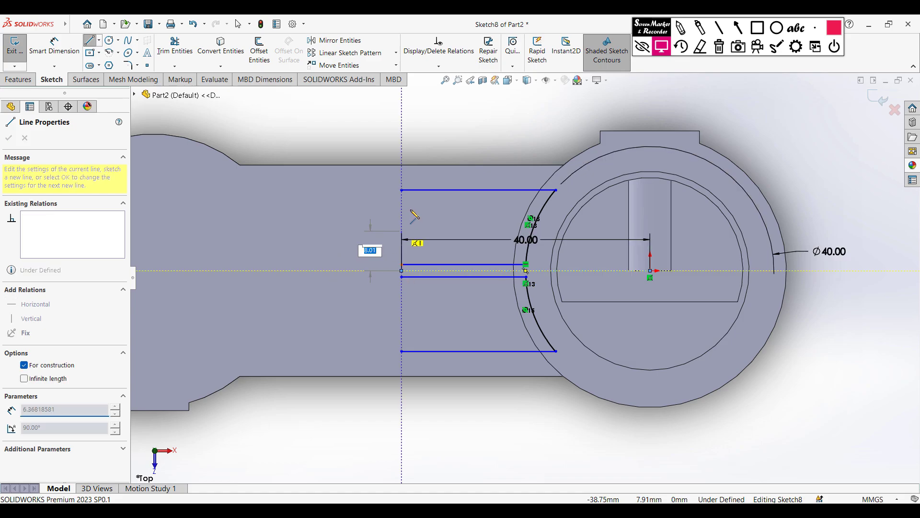
left_click(402, 165)
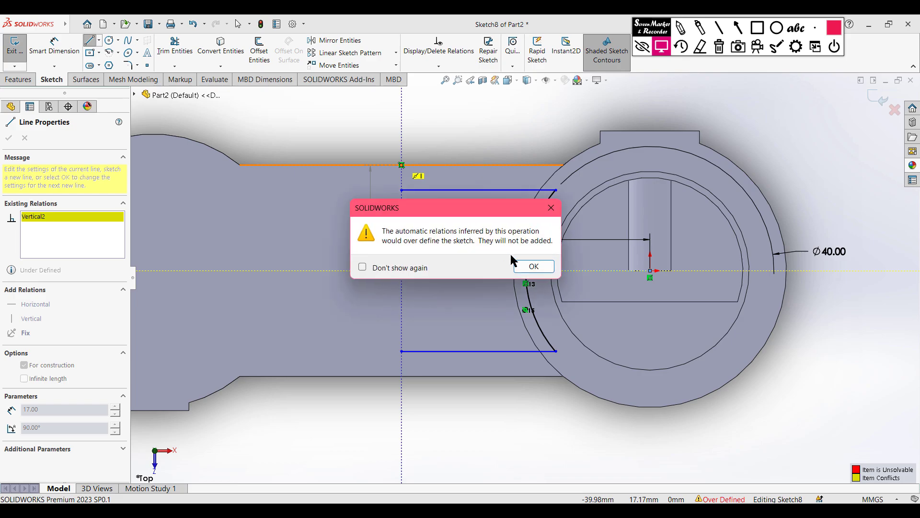
left_click(534, 267)
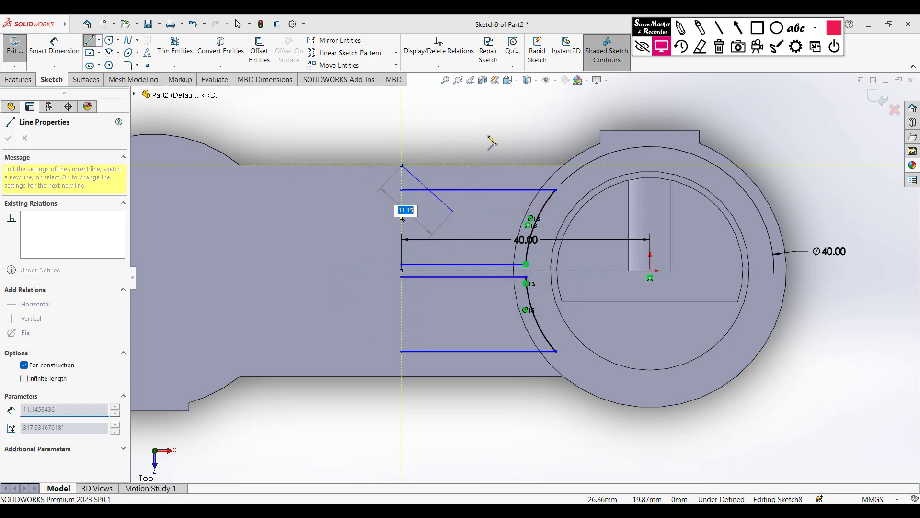
key("Escape")
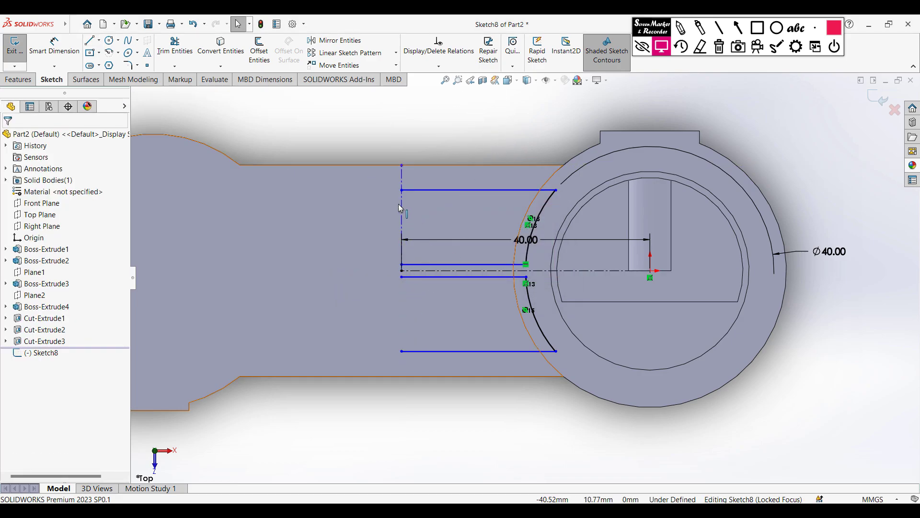
left_click(99, 40)
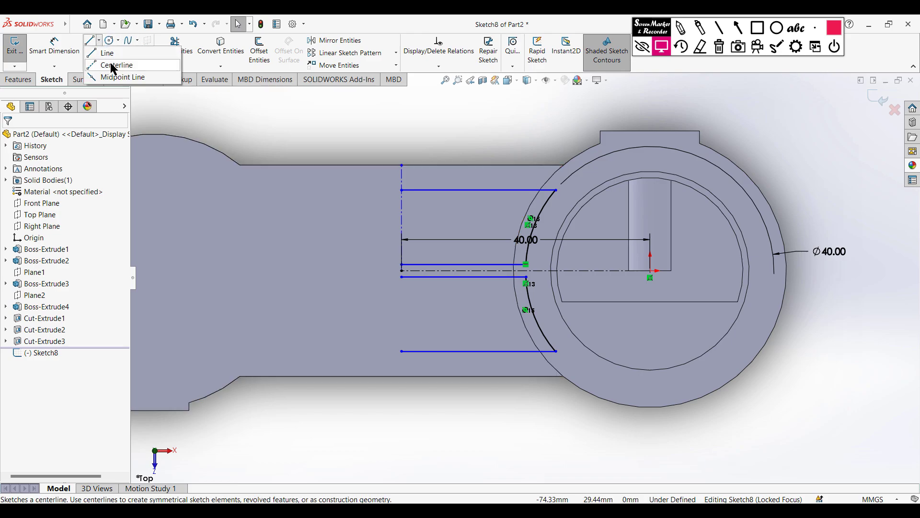
left_click(110, 62)
left_click_drag(401, 271, 402, 376)
key("Escape")
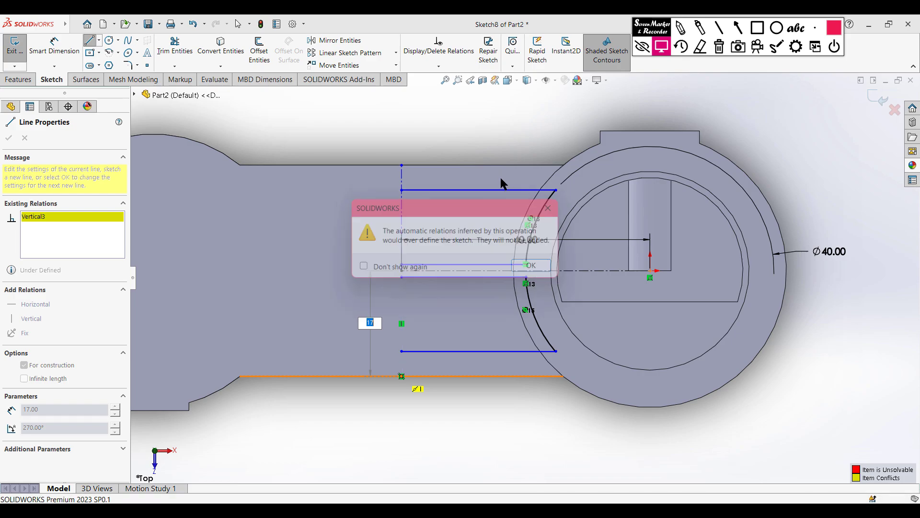
key("Escape")
key("Escape")
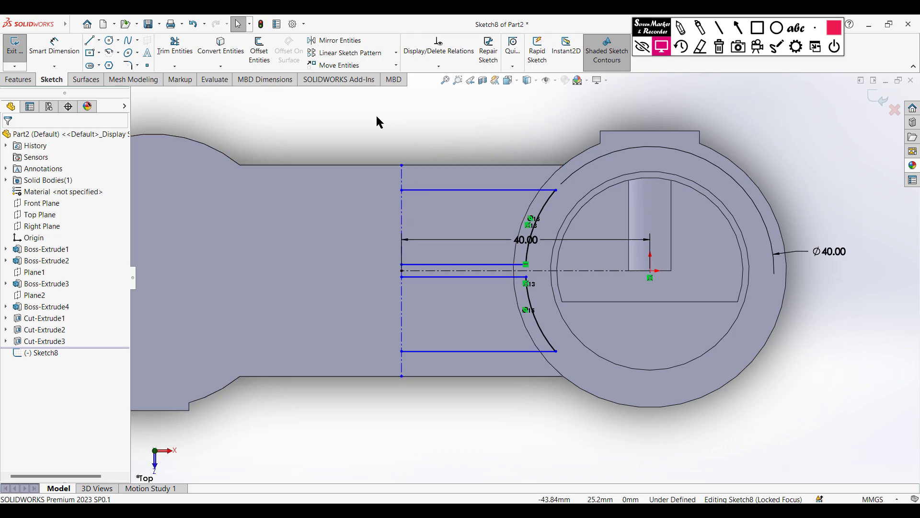
Offset both vertical centerlines by 2/2 mm (1 mm) in one direction only, toward the boss at the origin
left_click(264, 58)
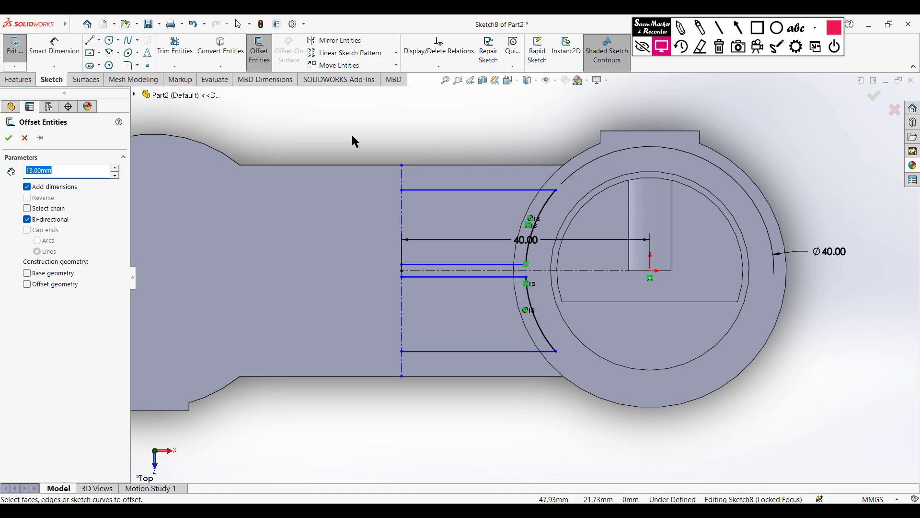
type("2/2")
key("Return")
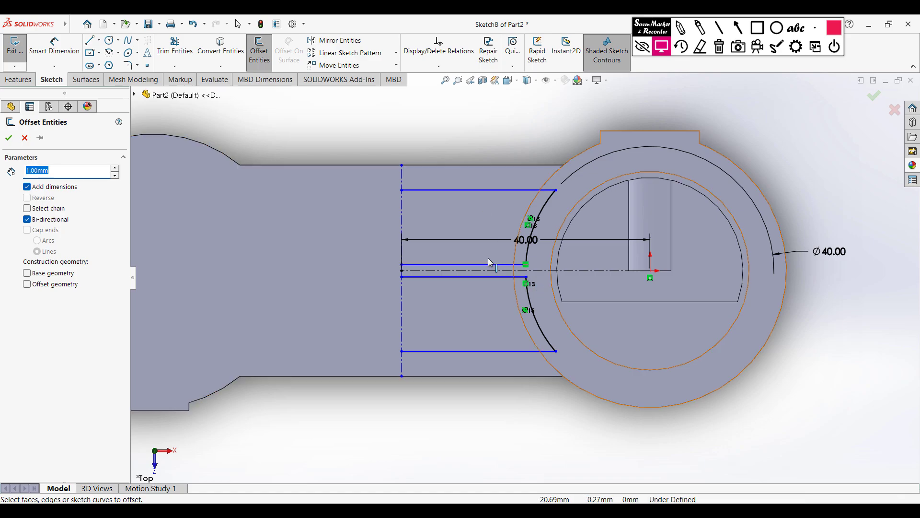
left_click(401, 207)
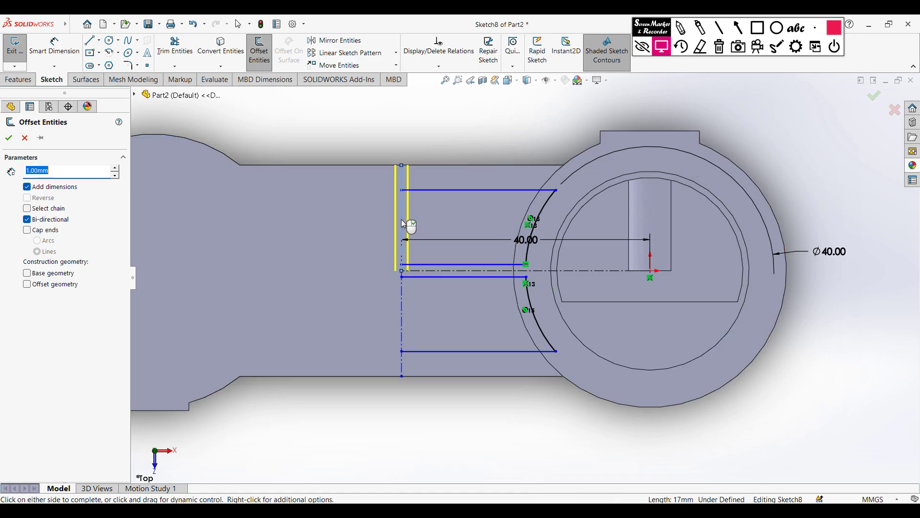
left_click(403, 305)
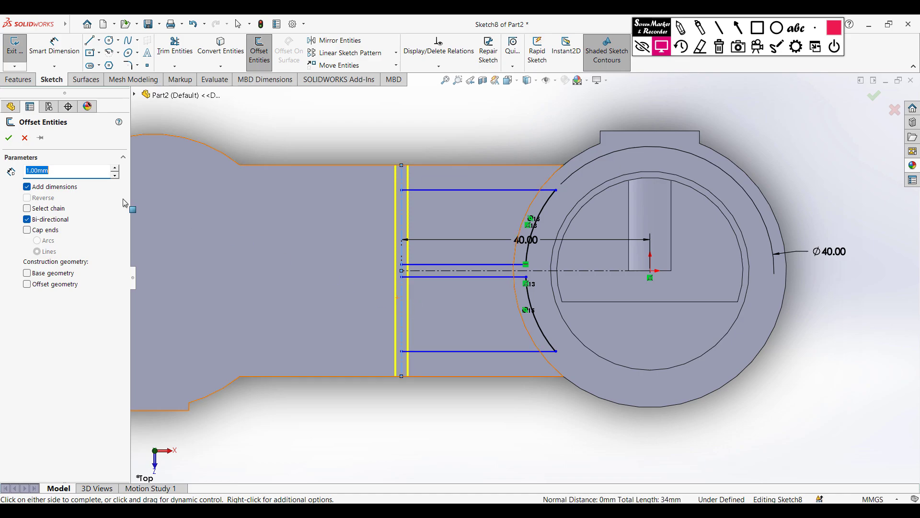
left_click(27, 219)
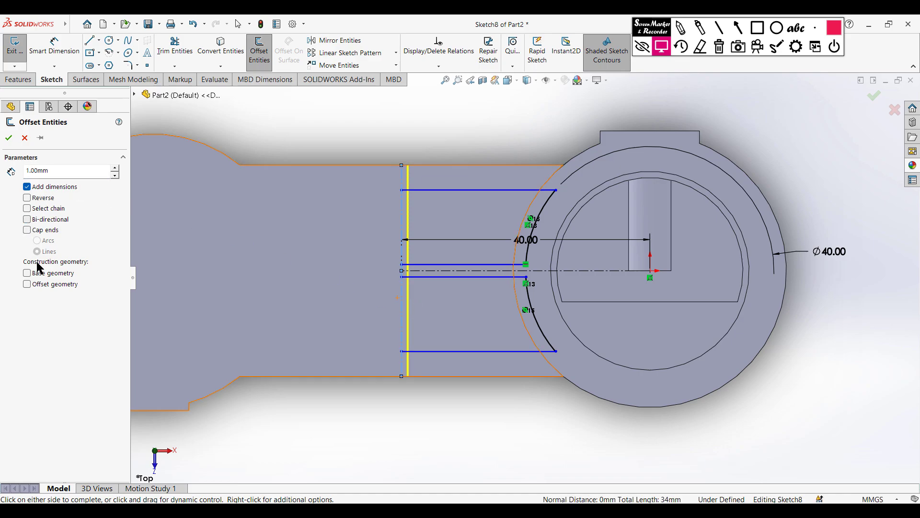
left_click(8, 140)
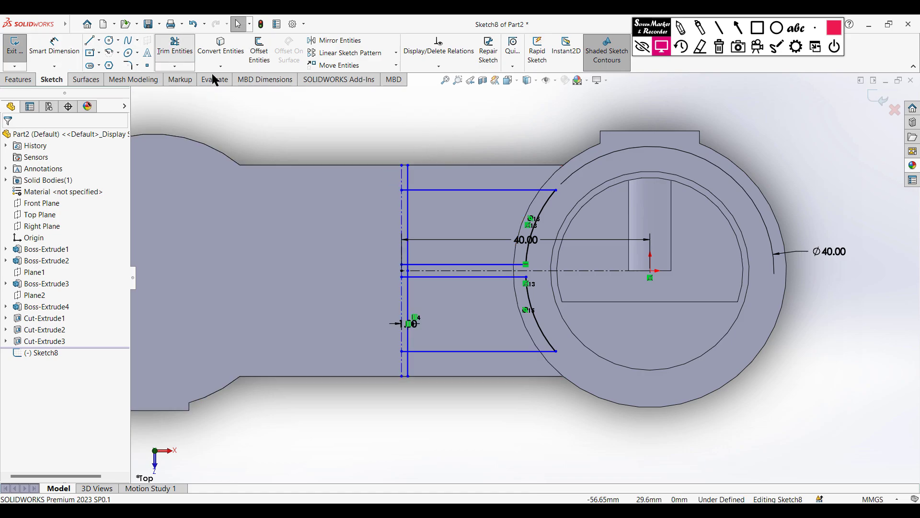
Trim the line ends beyond the 1 mm offset line and that line's excess portions, leaving two closed pocket outlines
left_click(175, 45)
scroll(424, 187, "down", 2)
mouse_move(428, 170)
left_mouse_down()
mouse_move(410, 174)
mouse_move(410, 198)
left_mouse_up()
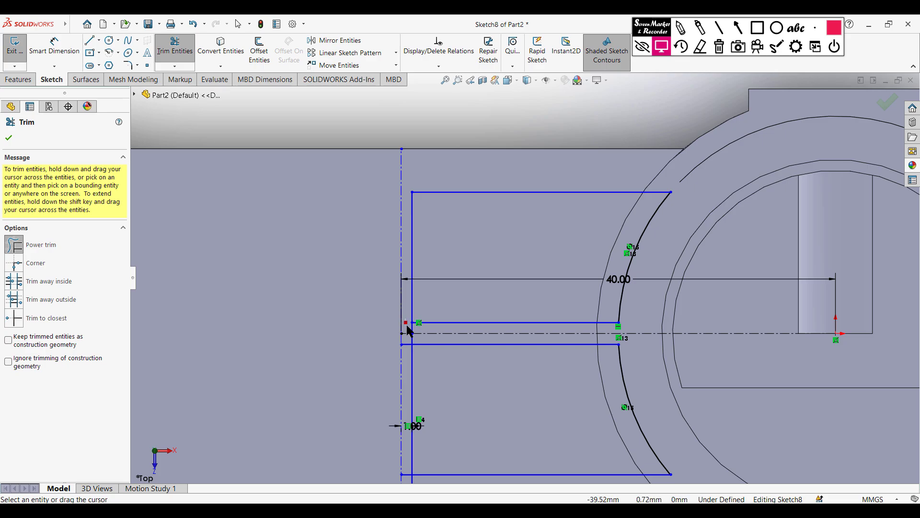
mouse_move(424, 334)
left_mouse_down()
mouse_move(415, 341)
mouse_move(413, 333)
mouse_move(407, 346)
left_mouse_up()
scroll(432, 379, "up", 3)
scroll(467, 410, "down", 3)
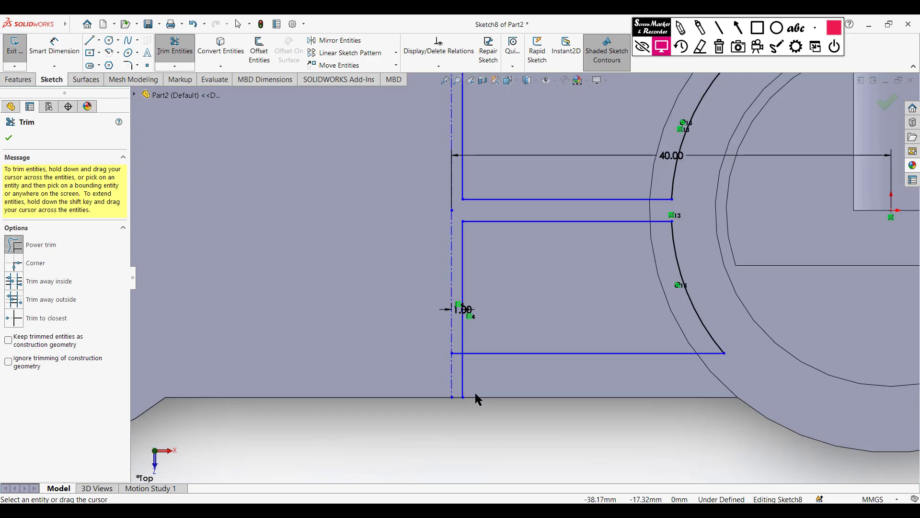
scroll(522, 280, "up", 1)
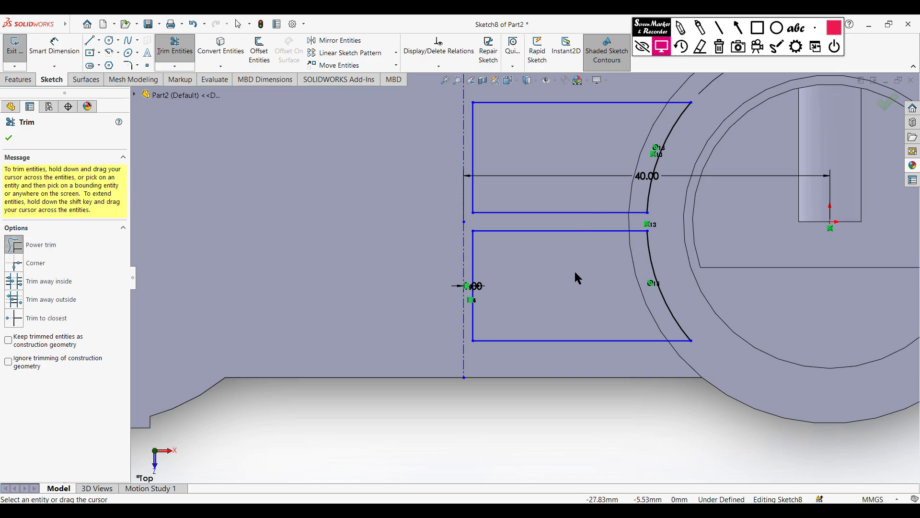
scroll(542, 269, "up", 2)
left_click(9, 138)
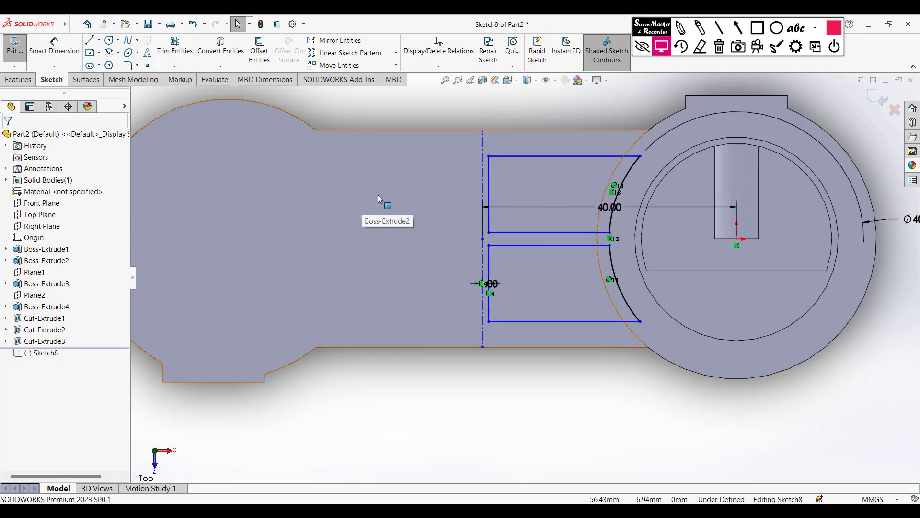
Mirror all eight lines and arcs of the two pocket outlines about the vertical centerline, keeping the originals
left_click(341, 40)
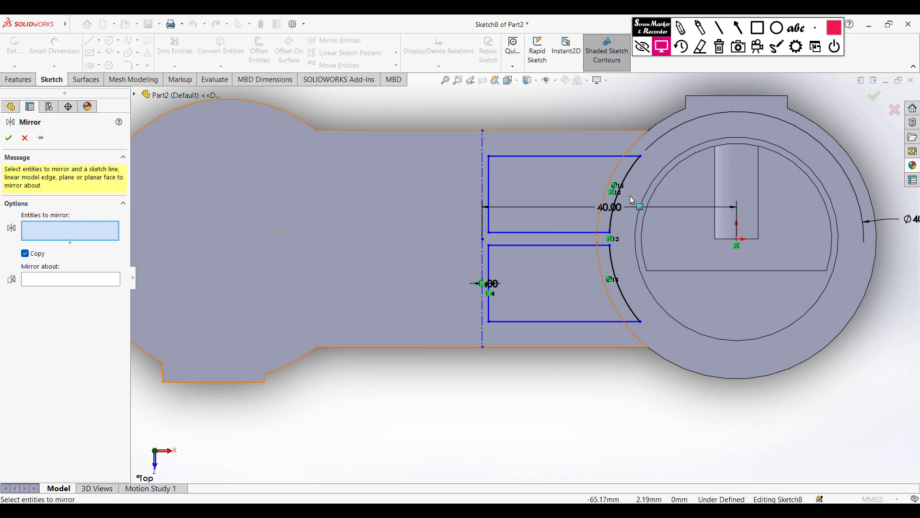
left_click(563, 157)
left_click(626, 174)
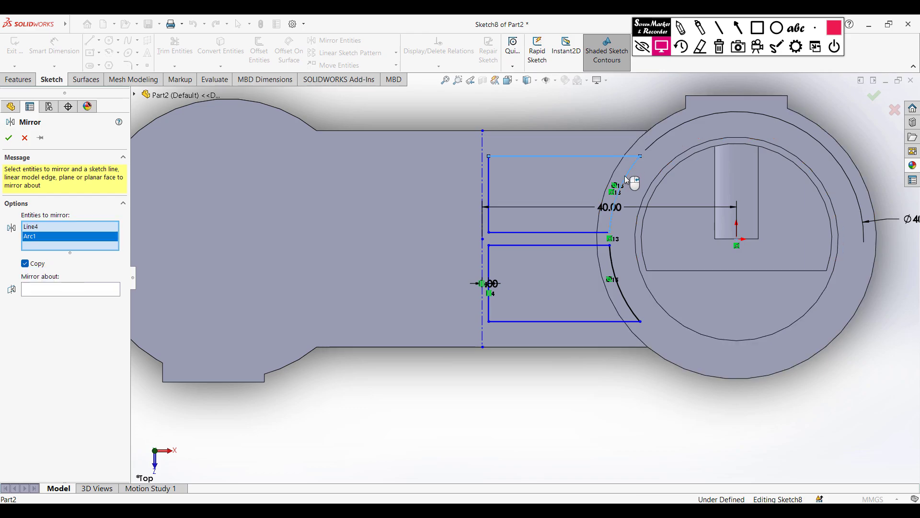
left_click(489, 188)
left_click(534, 232)
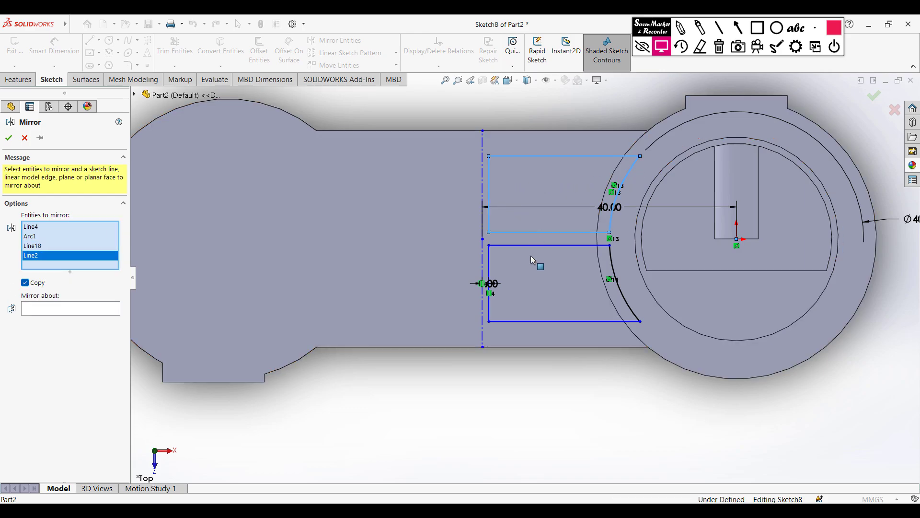
left_click(523, 246)
left_click(488, 266)
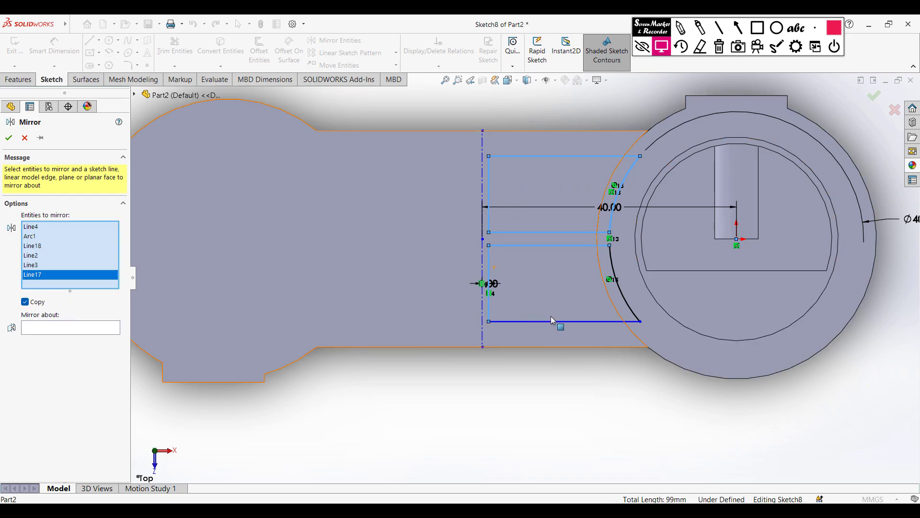
left_click(597, 321)
left_click(629, 305)
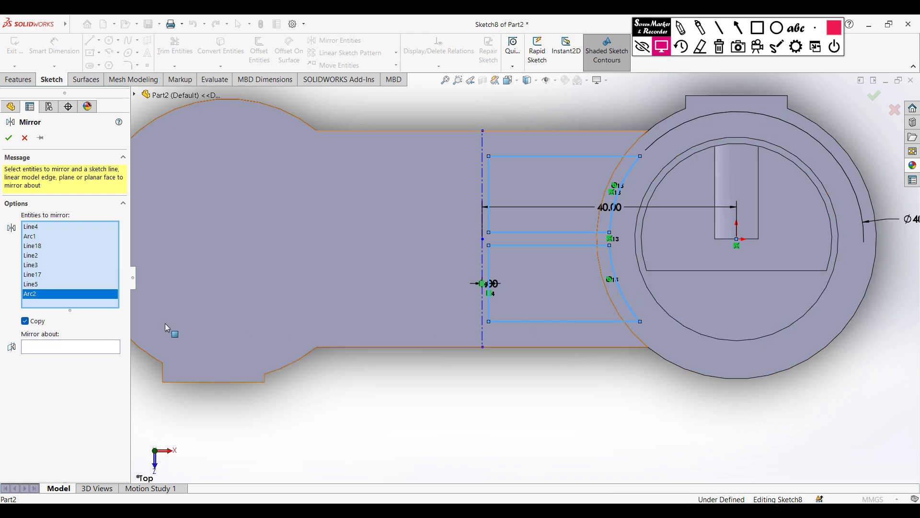
left_click(95, 346)
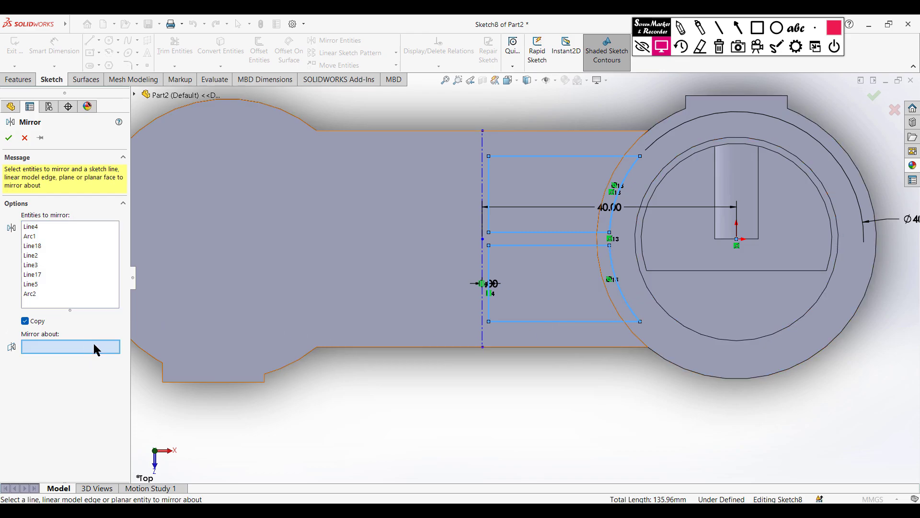
left_click(483, 201)
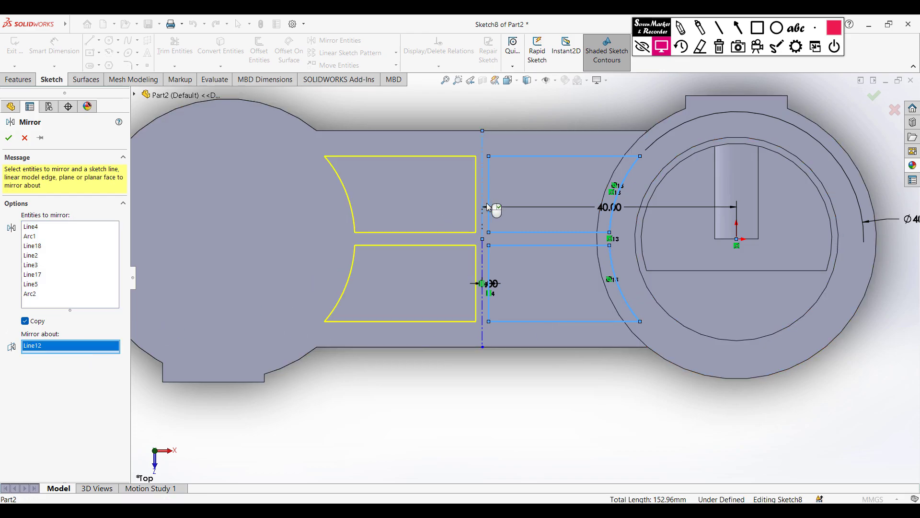
left_click(12, 136)
Cut-extrude the four pocket outlines with a blind depth of 40 mm, reversing the direction so it goes into the arm
key("f")
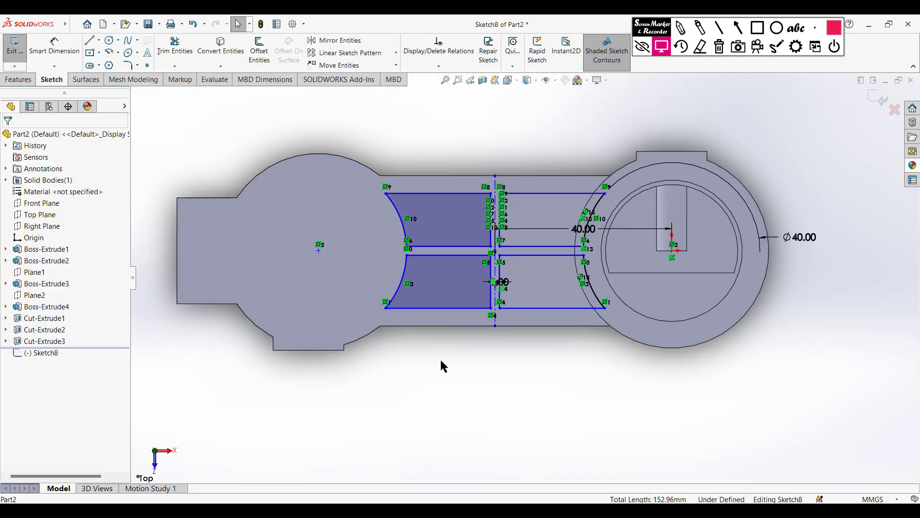
key("ctrl+7")
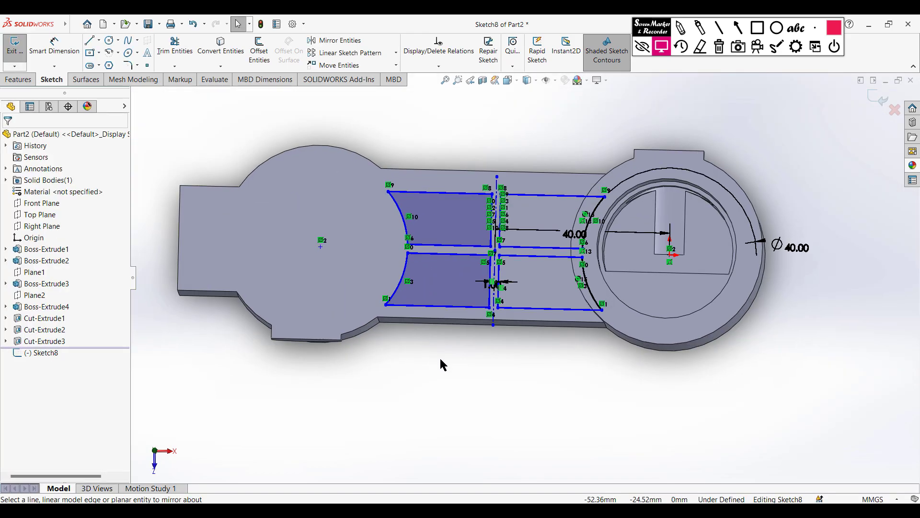
left_click(18, 81)
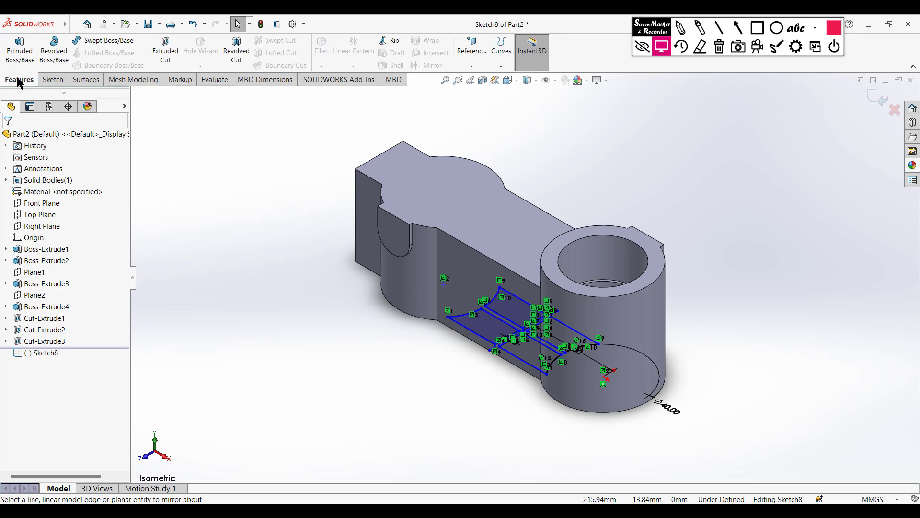
left_click(169, 55)
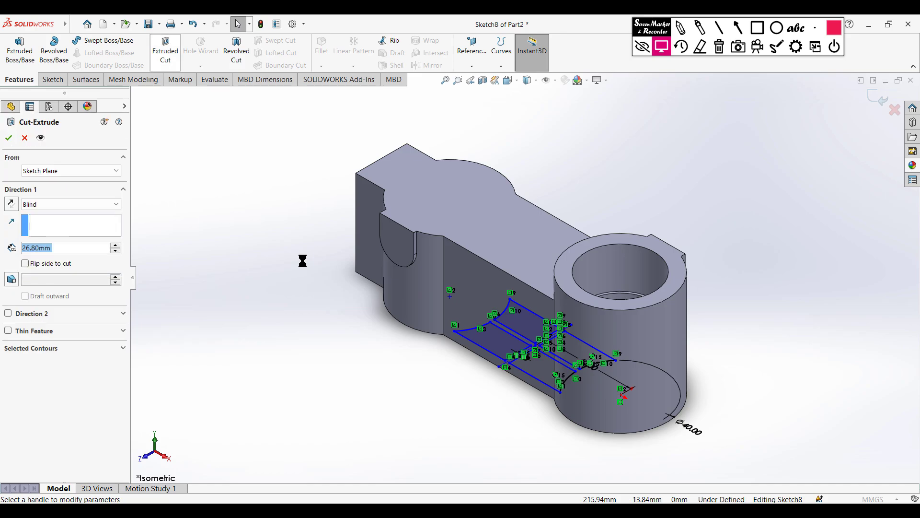
type("40")
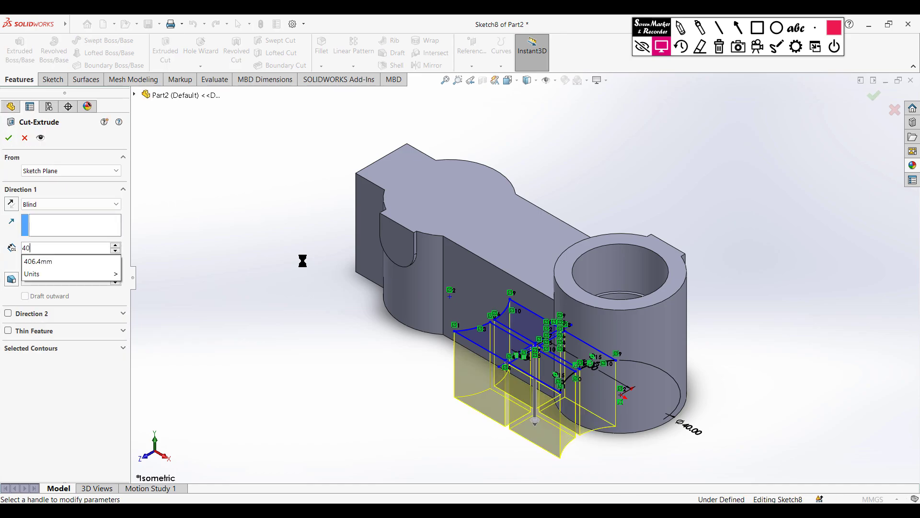
key("Return")
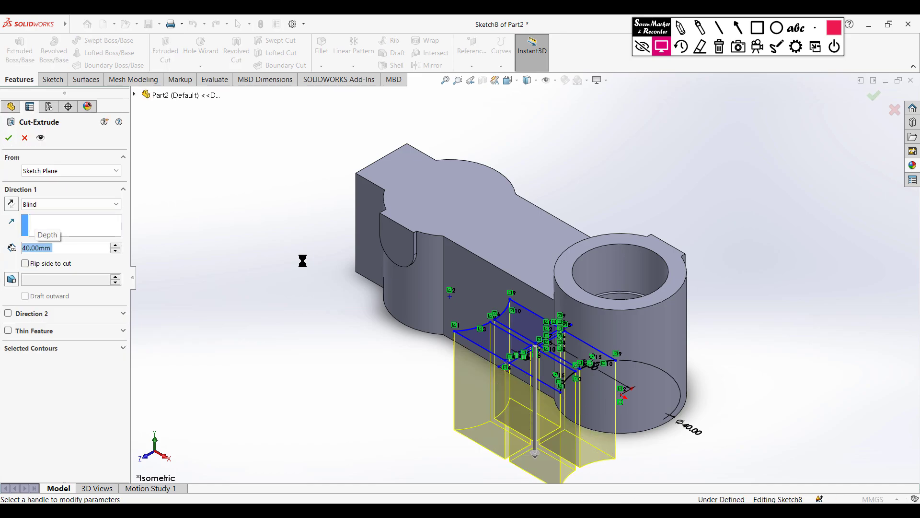
left_click(11, 204)
left_click(7, 139)
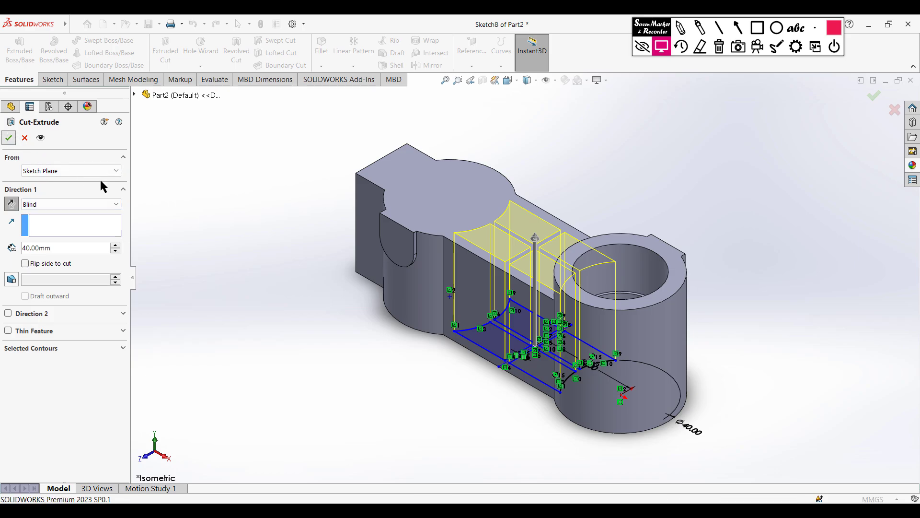
Switch to the WPS PDF drawing and examine the small hole beside the central rib in the top view
left_click(281, 241)
key("alt")
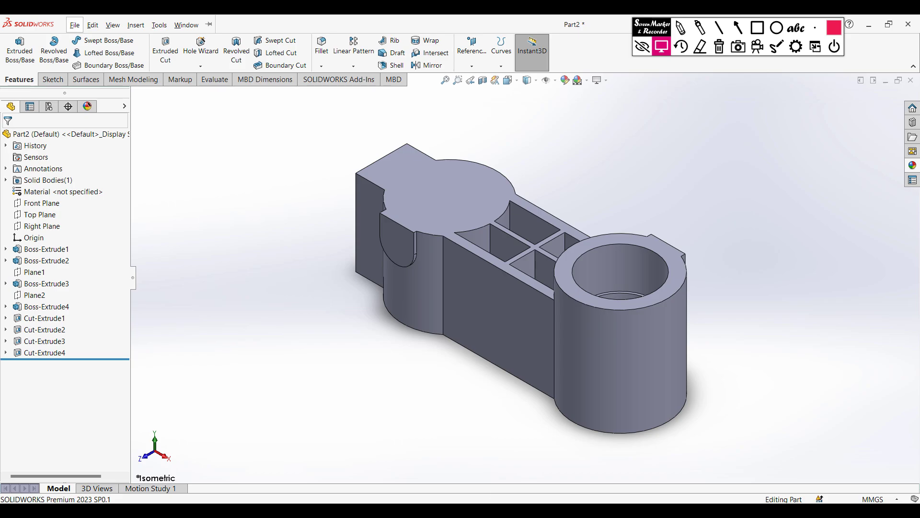
key("alt+Tab")
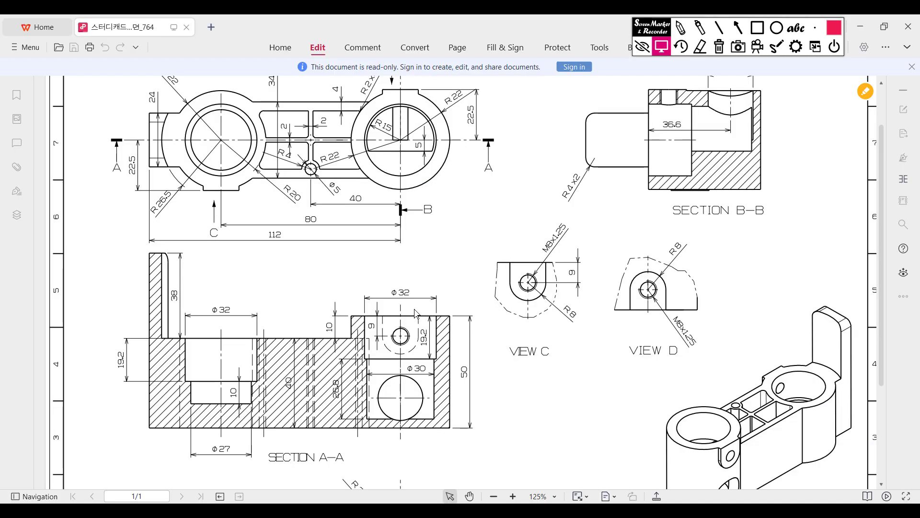
left_click(681, 29)
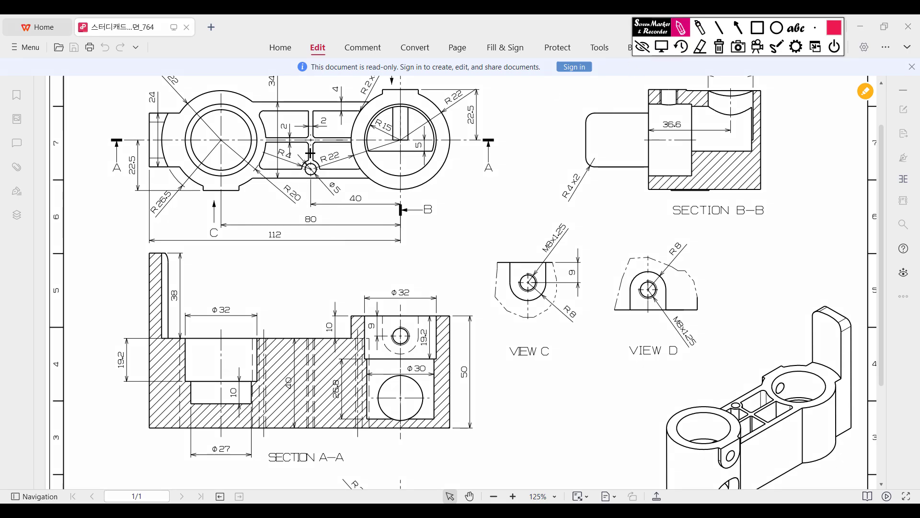
mouse_move(315, 161)
left_mouse_down()
mouse_move(303, 174)
mouse_move(322, 175)
mouse_move(317, 164)
left_mouse_up()
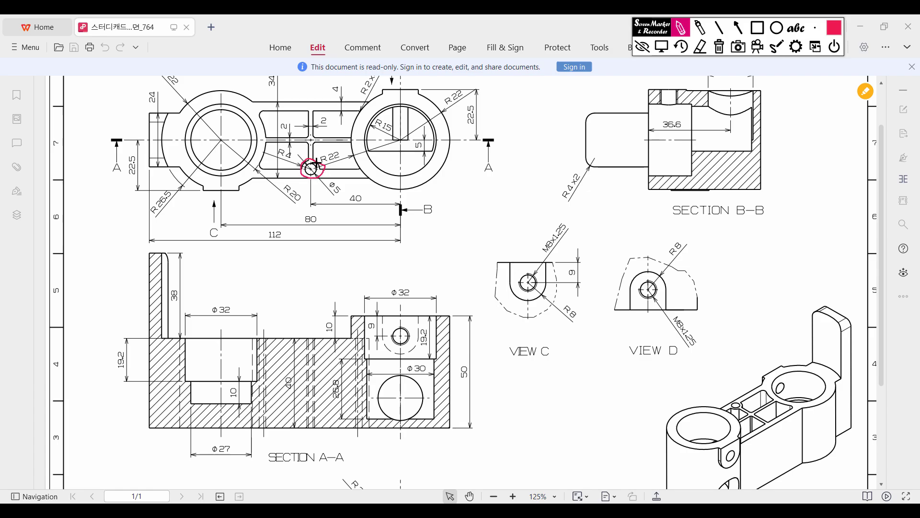
left_click(719, 46)
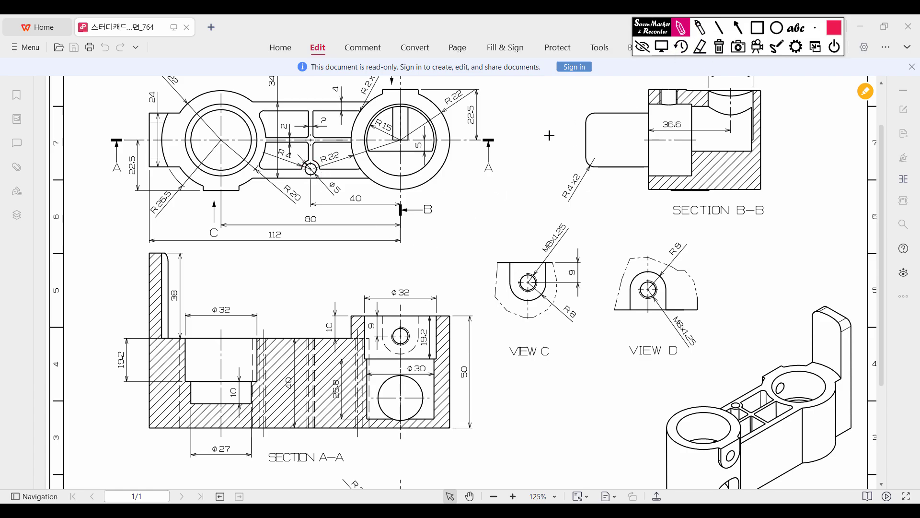
left_click(662, 47)
Examine in the bottom view how the small hole's center lines up with the pocket edges
scroll(551, 240, "down", 3)
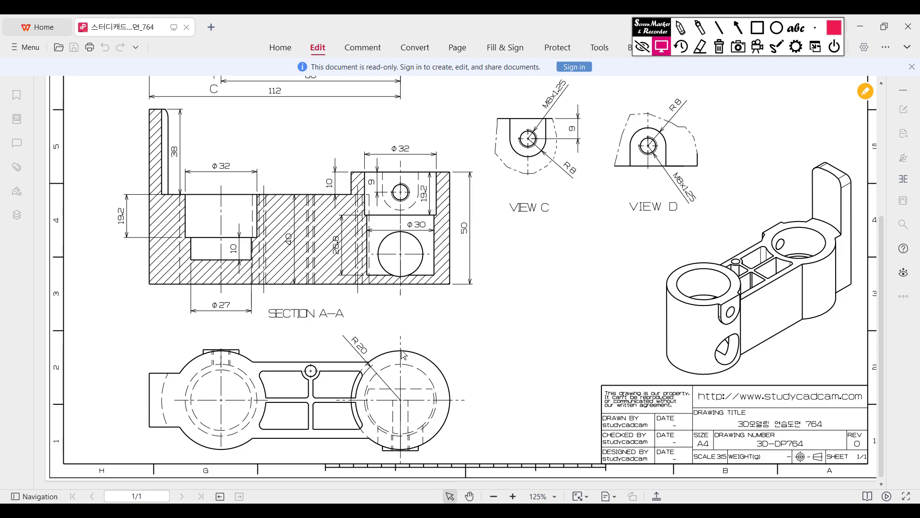
scroll(401, 351, "up", 1, "ctrl")
scroll(421, 357, "down", 2)
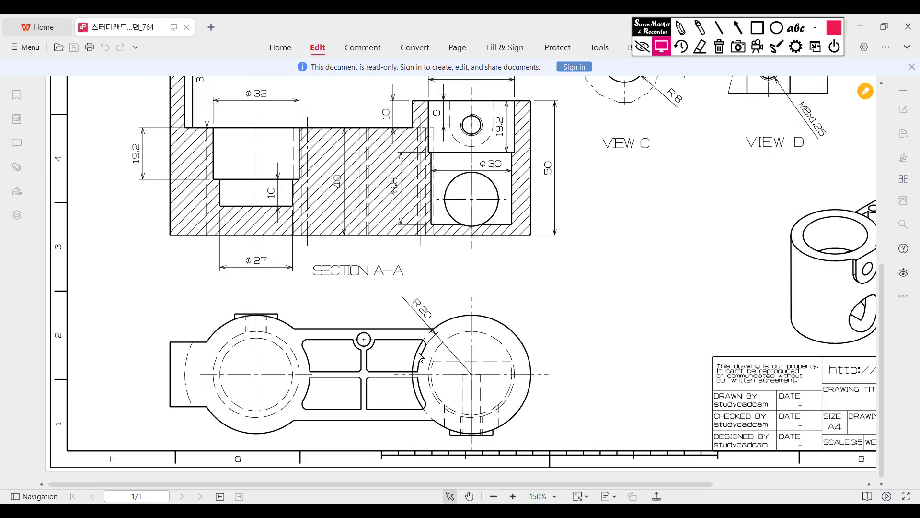
scroll(421, 357, "up", 1, "ctrl")
scroll(422, 357, "down", 3)
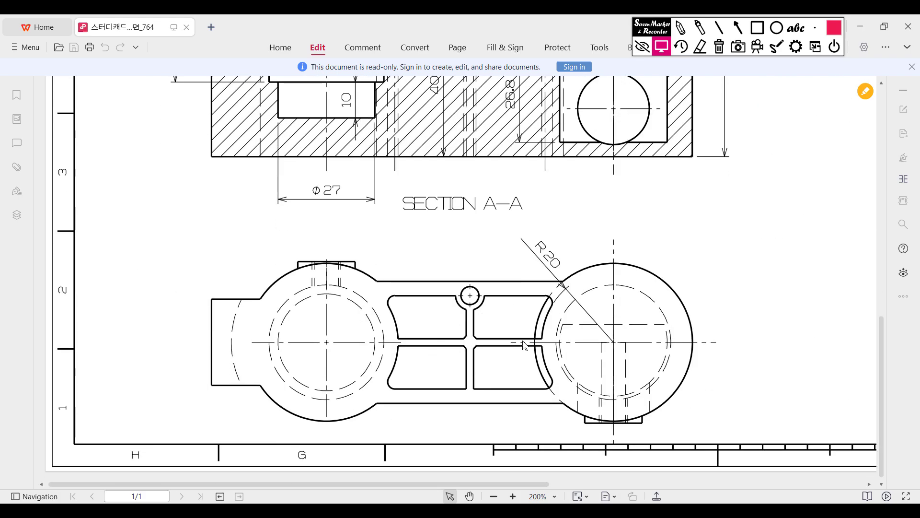
left_click(680, 29)
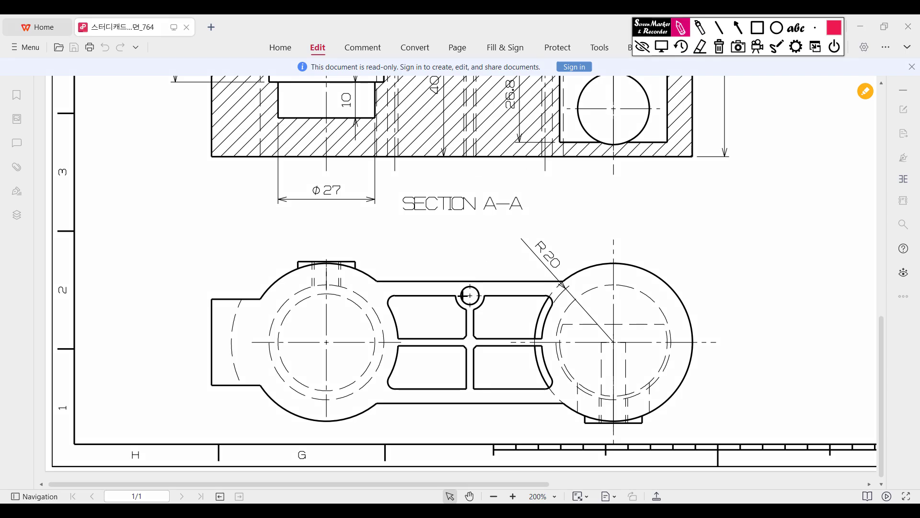
left_click_drag(461, 296, 519, 295)
left_click_drag(498, 287, 513, 285)
mouse_move(450, 295)
left_mouse_down()
mouse_move(480, 298)
mouse_move(455, 298)
left_mouse_up()
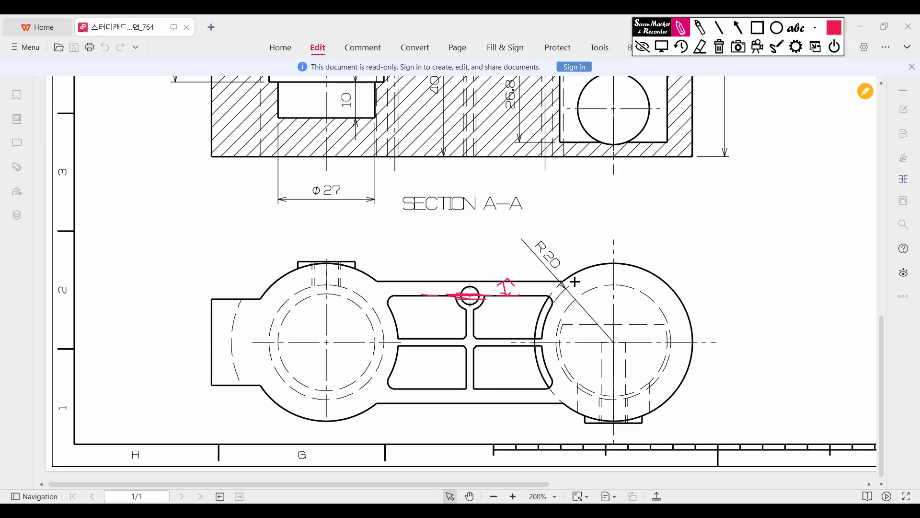
left_click(719, 48)
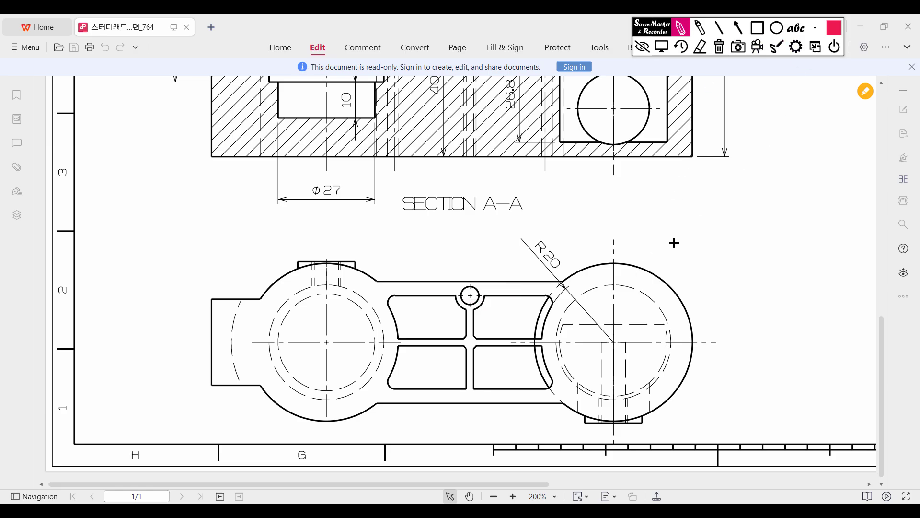
Check the top view for the R4 boss and Ø5 hole dimensions at the end of the central rib
left_click(661, 46)
scroll(654, 182, "up", 10)
scroll(653, 183, "up", 3)
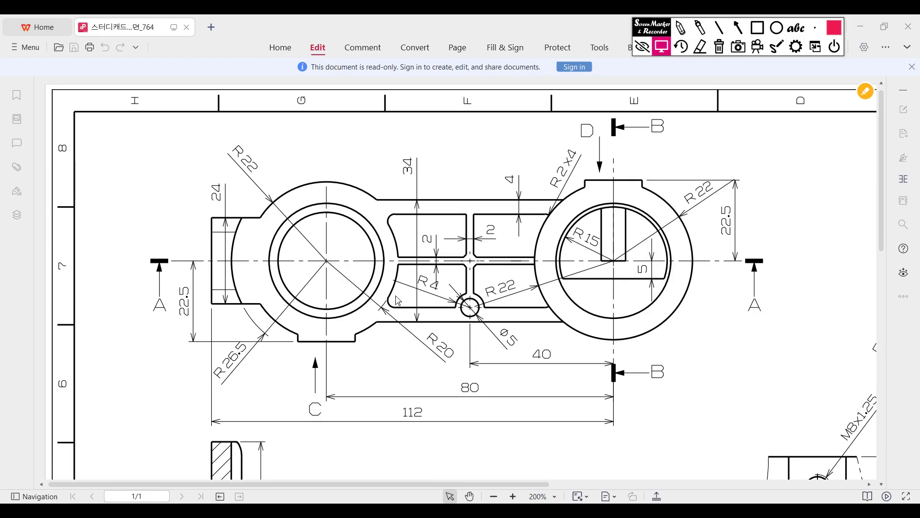
left_click(681, 27)
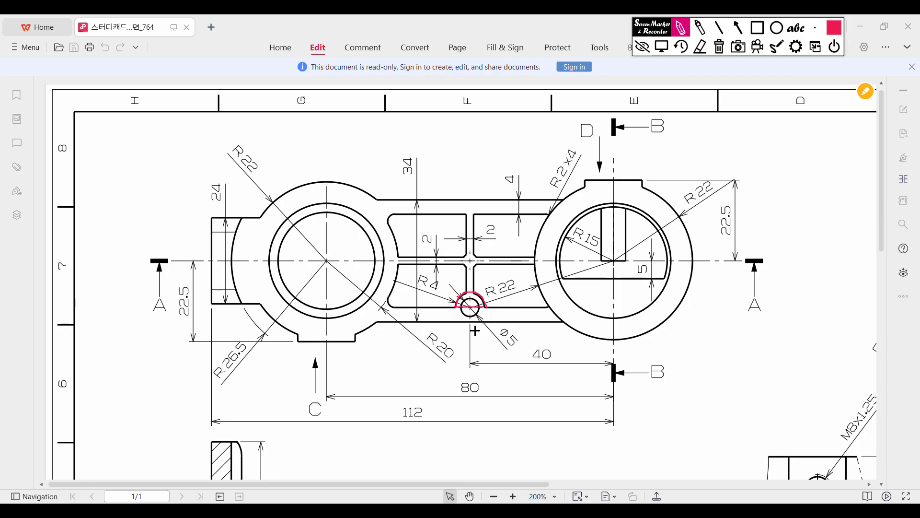
mouse_move(502, 343)
left_mouse_down()
mouse_move(489, 428)
mouse_move(513, 403)
left_mouse_up()
mouse_move(475, 296)
left_mouse_down()
mouse_move(456, 307)
mouse_move(484, 295)
mouse_move(459, 317)
mouse_move(468, 315)
left_mouse_up()
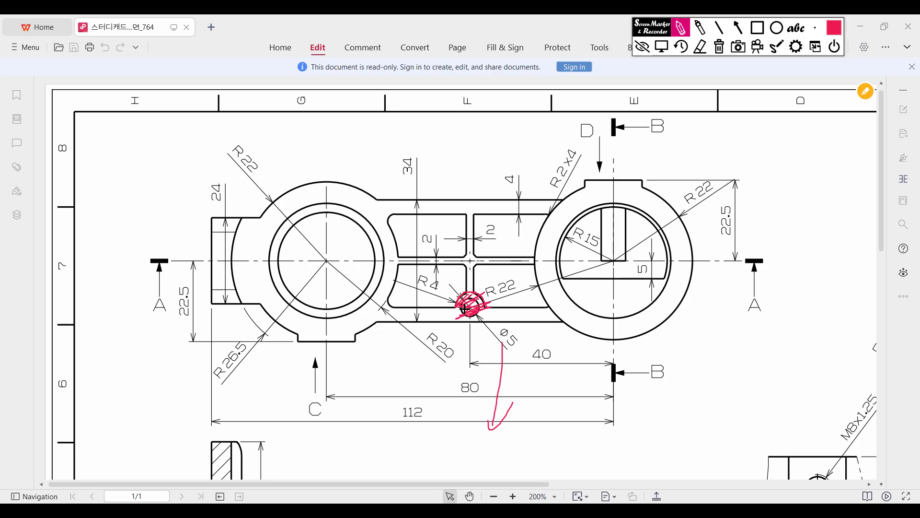
left_click(719, 46)
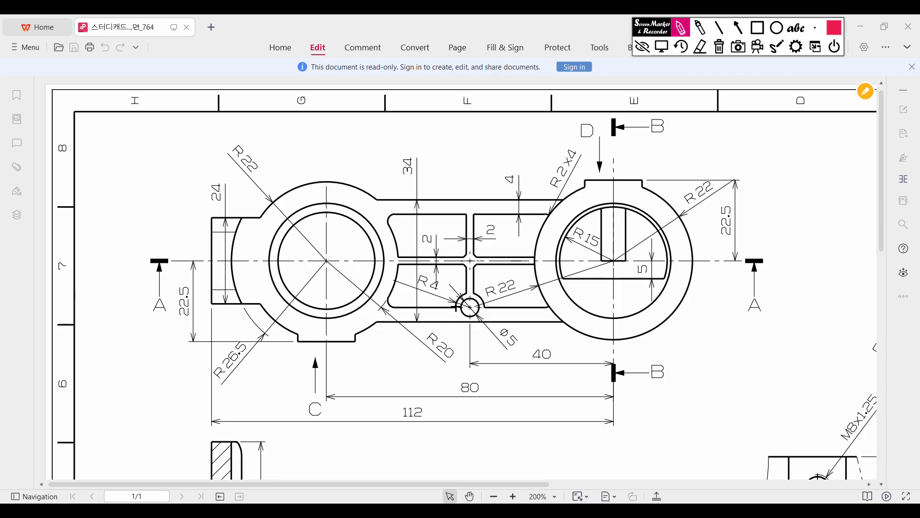
left_click_drag(454, 304, 483, 306)
mouse_move(509, 323)
left_mouse_down()
mouse_move(522, 354)
mouse_move(522, 331)
mouse_move(467, 406)
mouse_move(492, 378)
left_mouse_up()
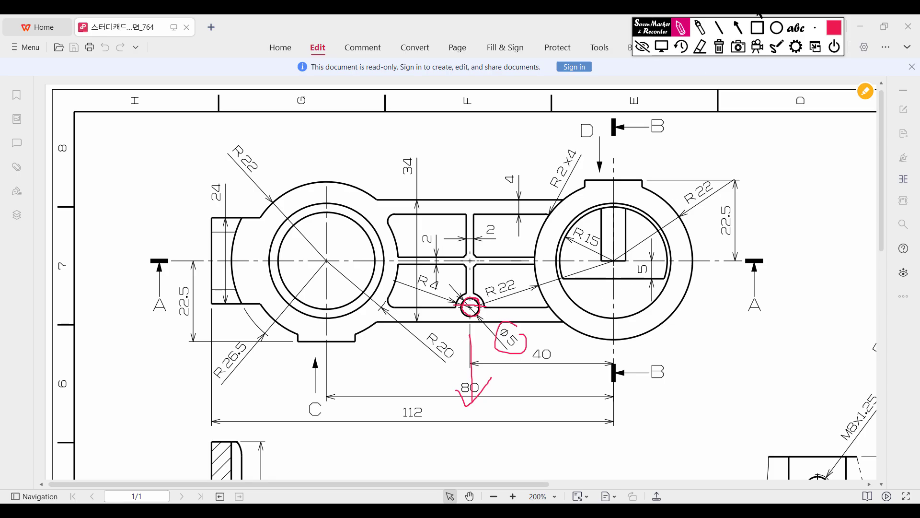
left_click(719, 47)
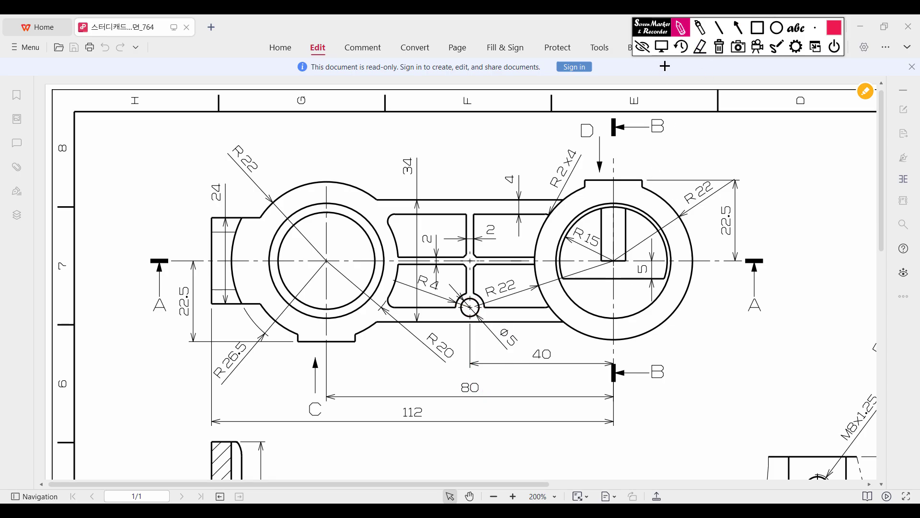
Switch back to SOLIDWORKS and, on the arm's top face, sketch a construction line across the cross rib's end between the two lower pocket corners
left_click(662, 46)
left_click(462, 445)
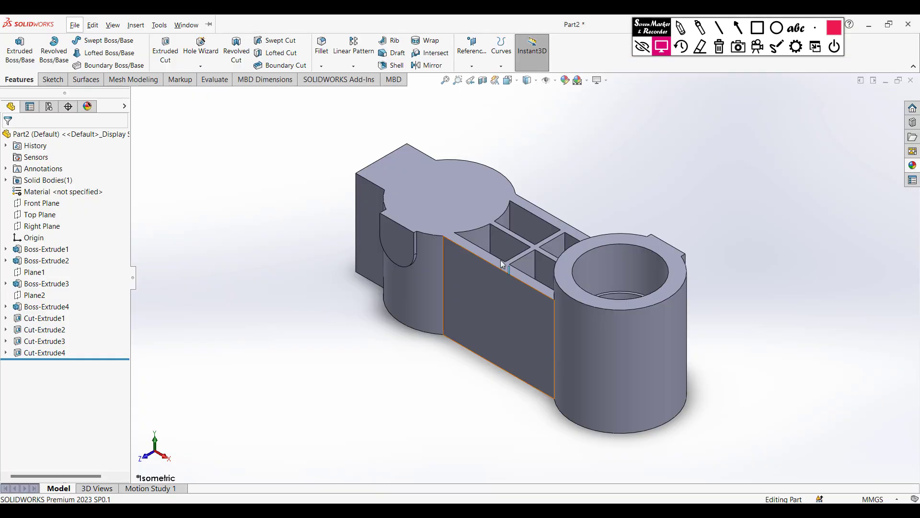
right_click(501, 262)
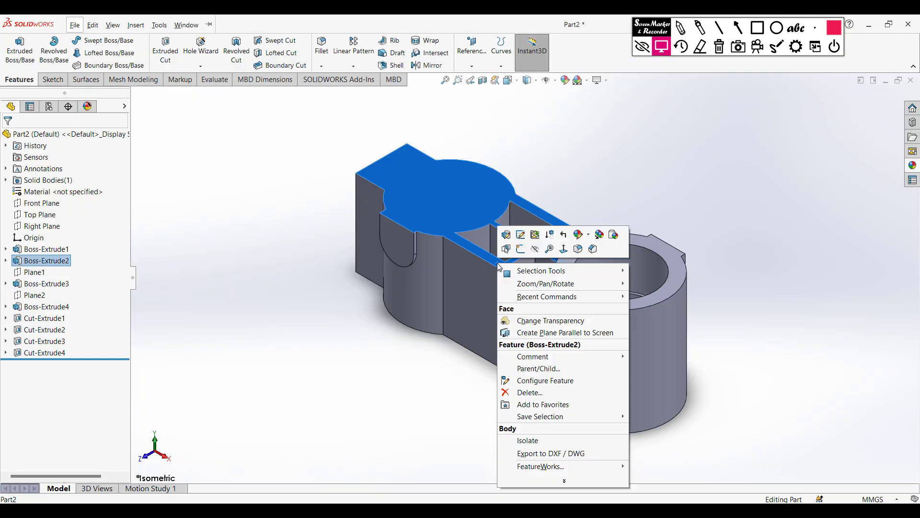
left_click(521, 249)
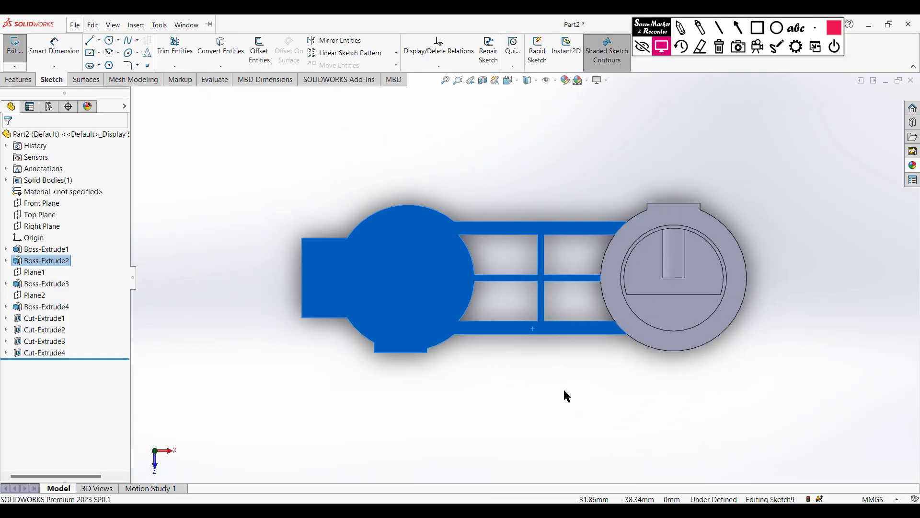
scroll(561, 349, "down", 3)
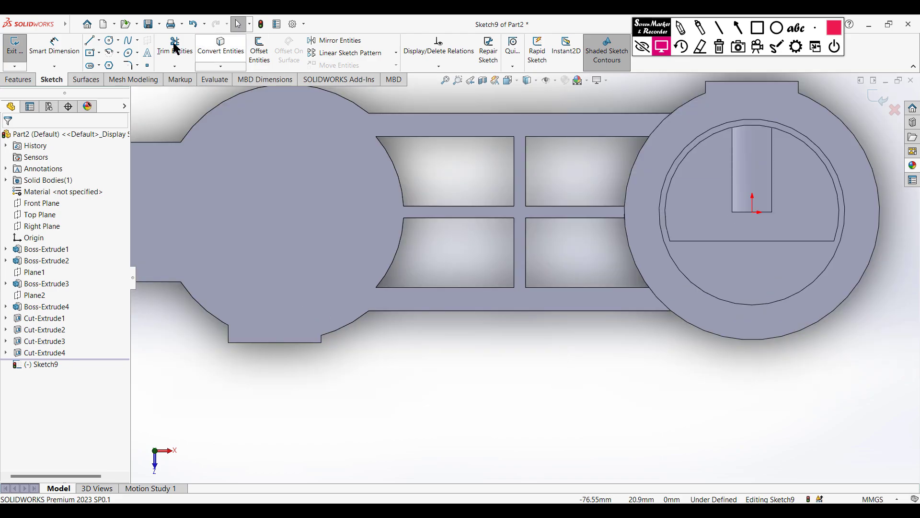
left_click(99, 41)
left_click(113, 64)
scroll(532, 293, "down", 3)
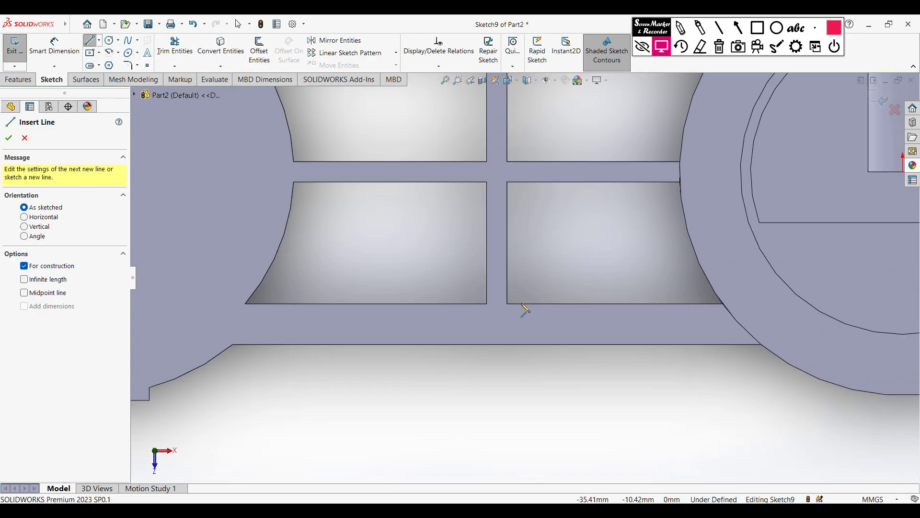
left_click(487, 304)
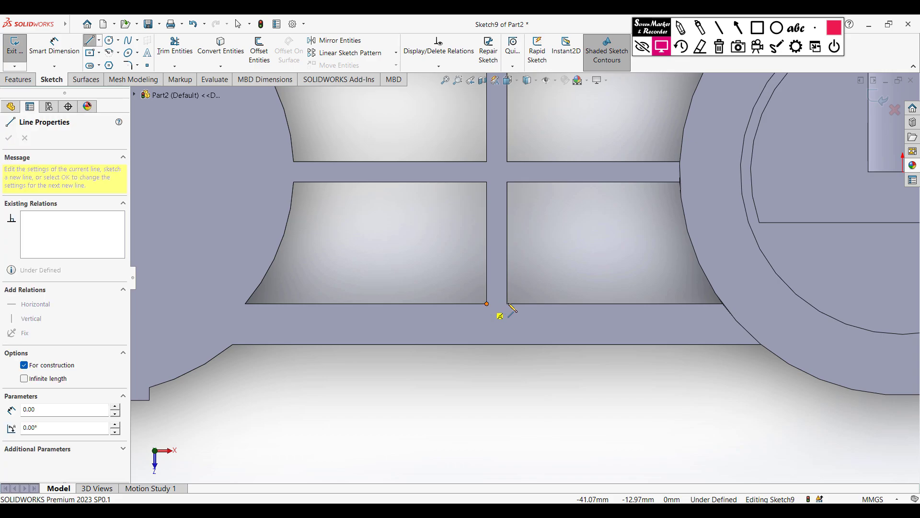
double_click(507, 304)
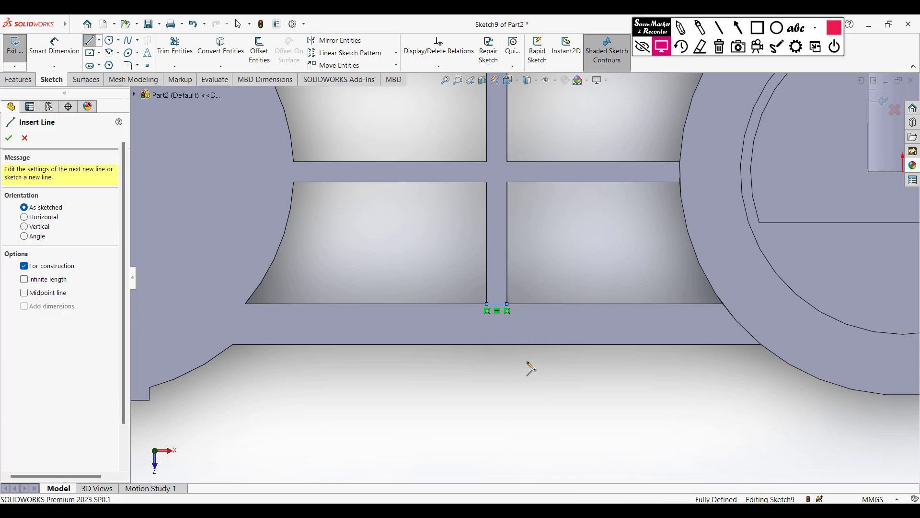
key("Escape")
Sketch a circle centered on the construction line's midpoint with a diameter of 4*2 mm (8 mm)
scroll(514, 319, "down", 3)
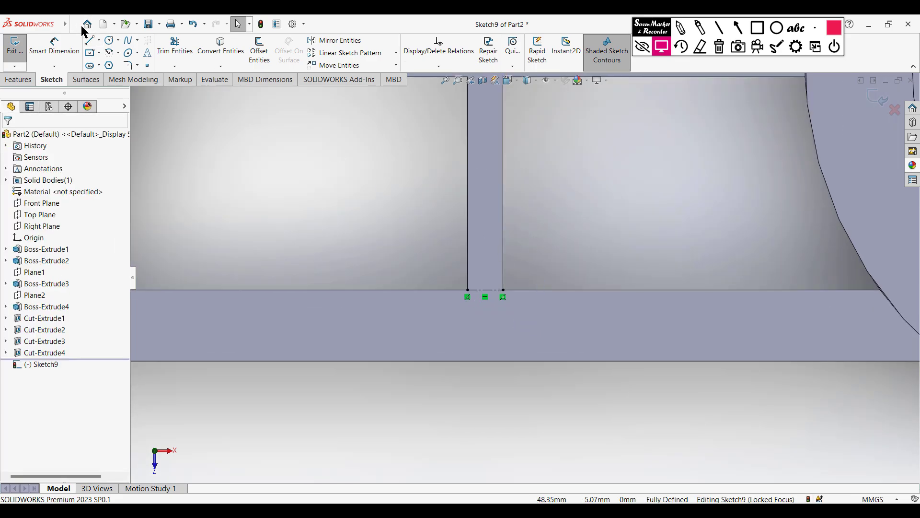
left_click(109, 40)
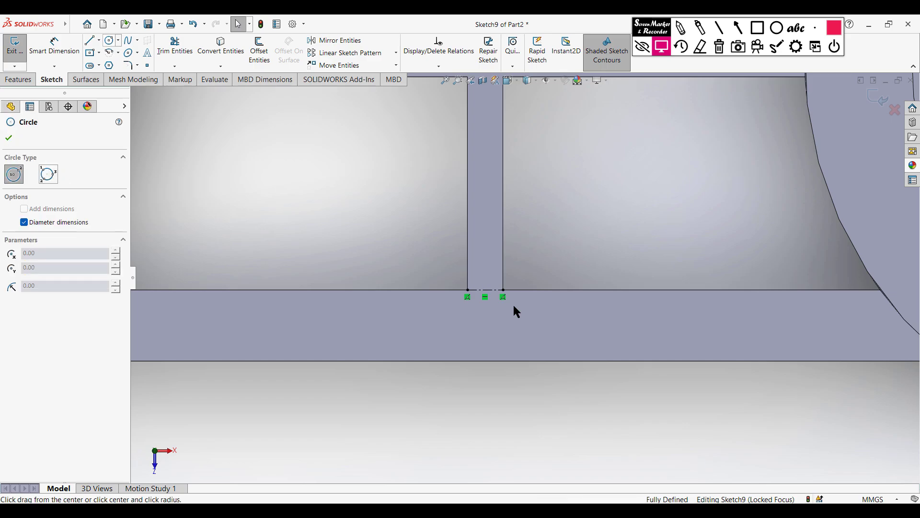
left_click(485, 290)
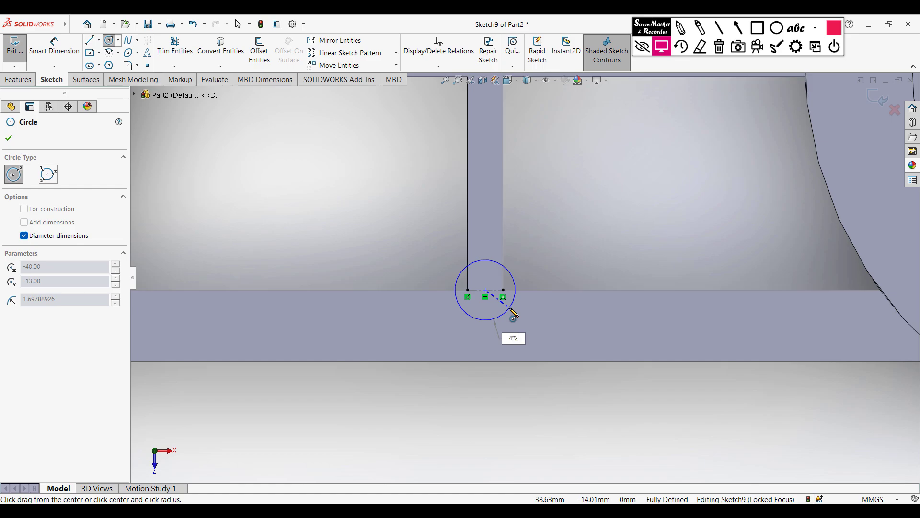
type("4*2")
key("Return")
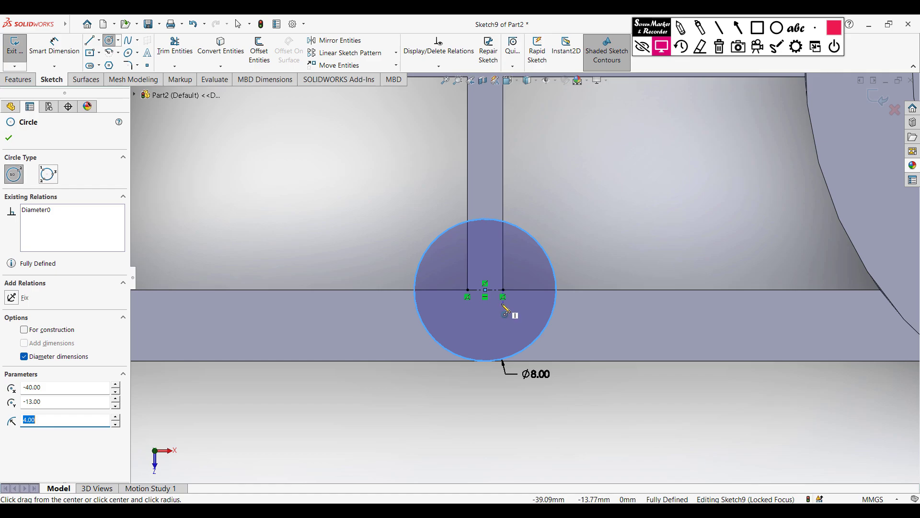
key("Escape")
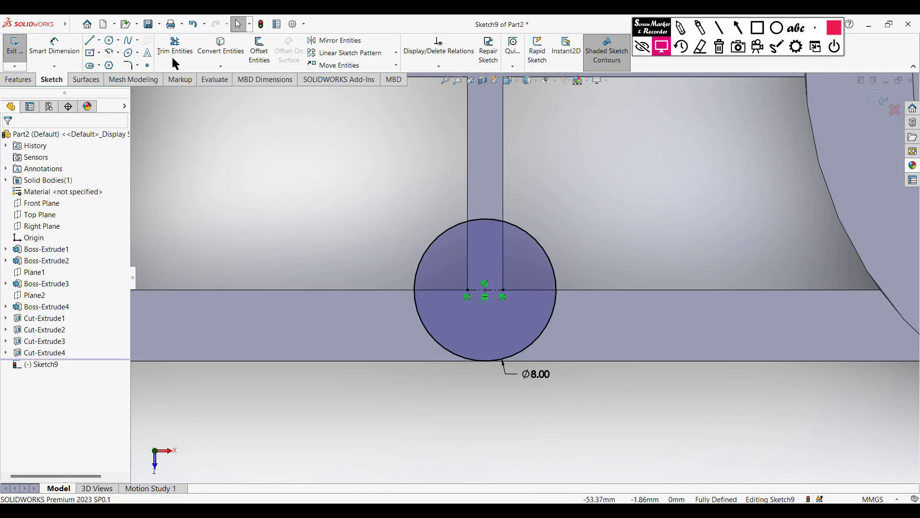
Draw a solid horizontal line across the circle's diameter and trim off the half over the arm's side wall, leaving a closed semicircle
left_click(89, 40)
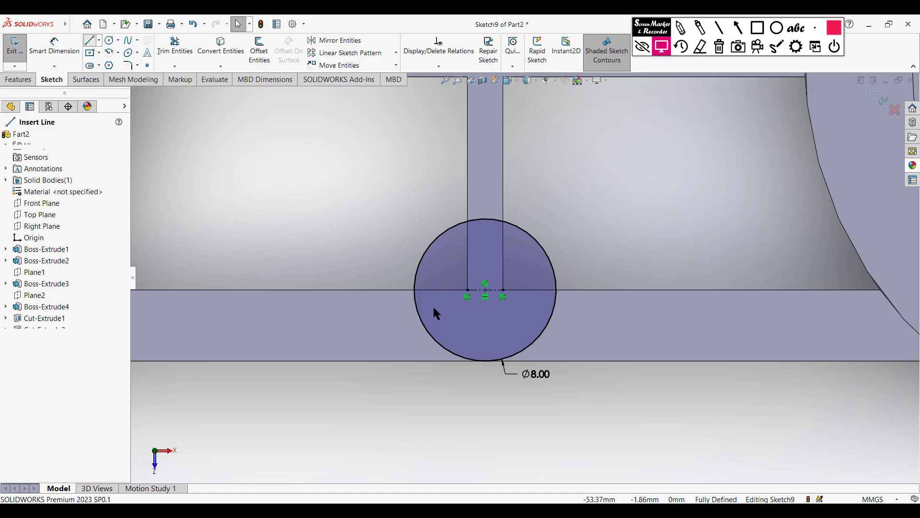
left_click(414, 289)
left_click(557, 289)
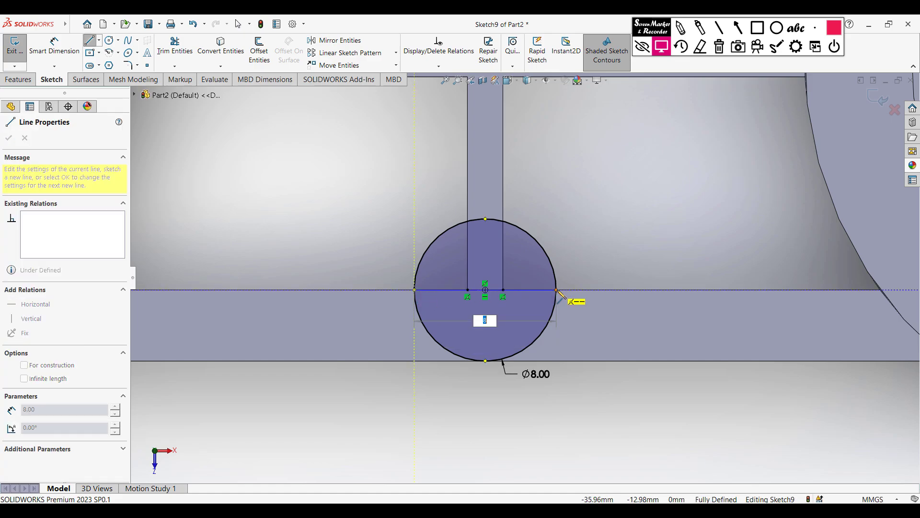
key("Escape")
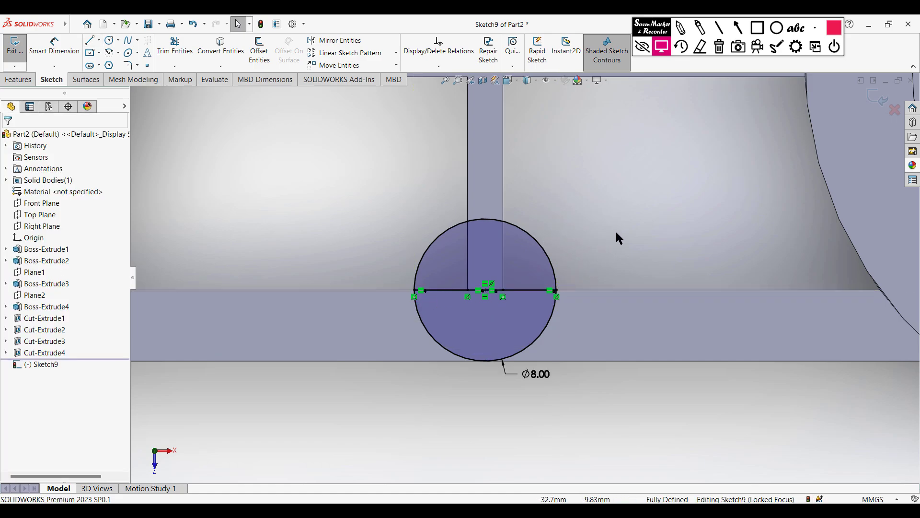
left_click(175, 46)
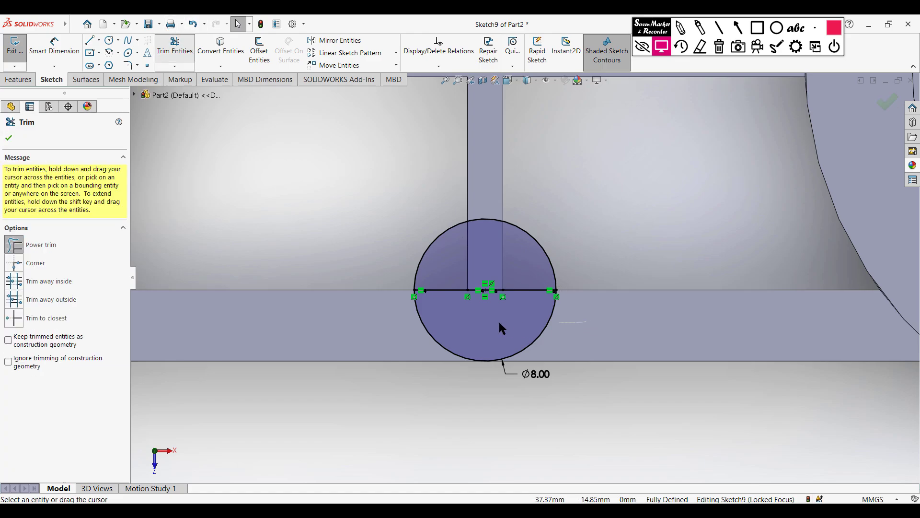
left_click_drag(552, 312, 455, 355)
left_click(8, 138)
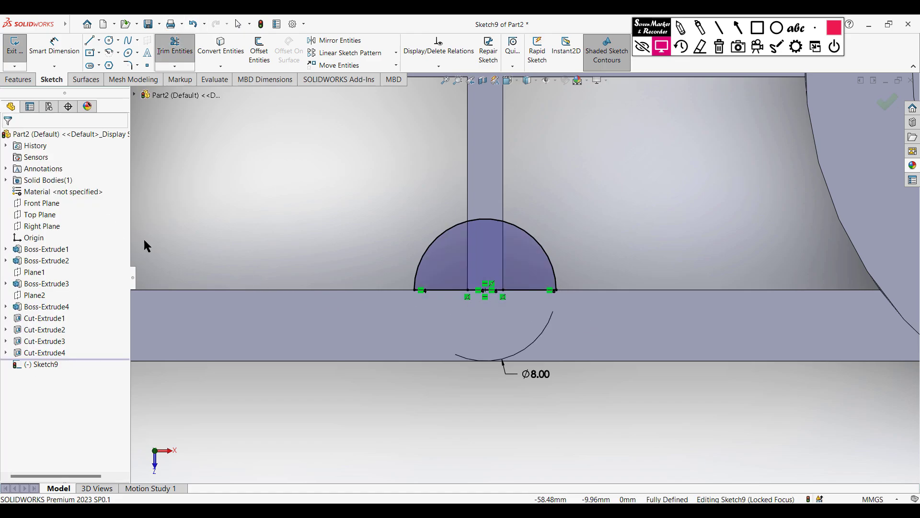
key("ctrl+7")
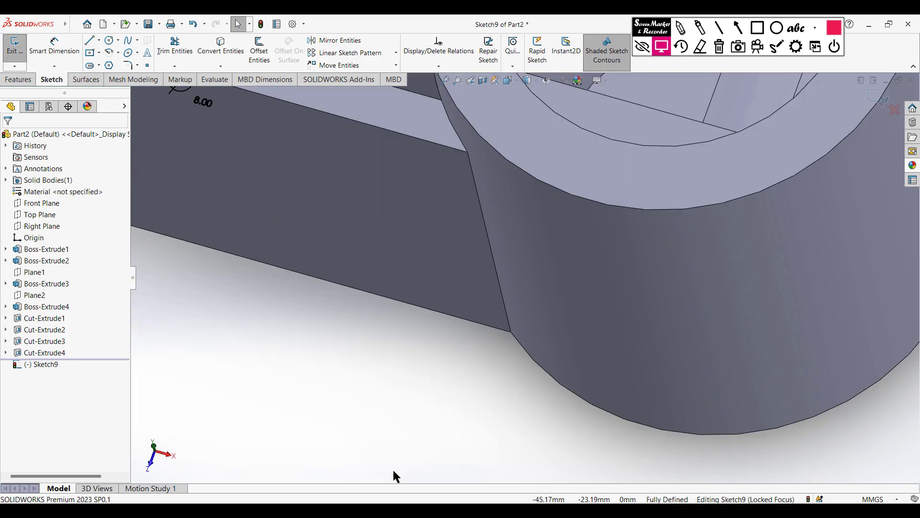
Extrude the semicircle 40 mm downward from the arm's top face, merged with the body
left_click(11, 81)
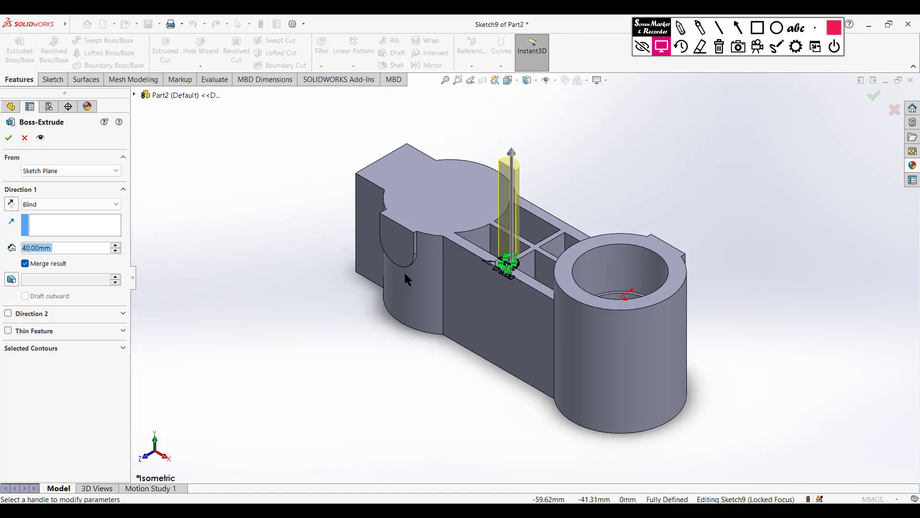
left_click(11, 205)
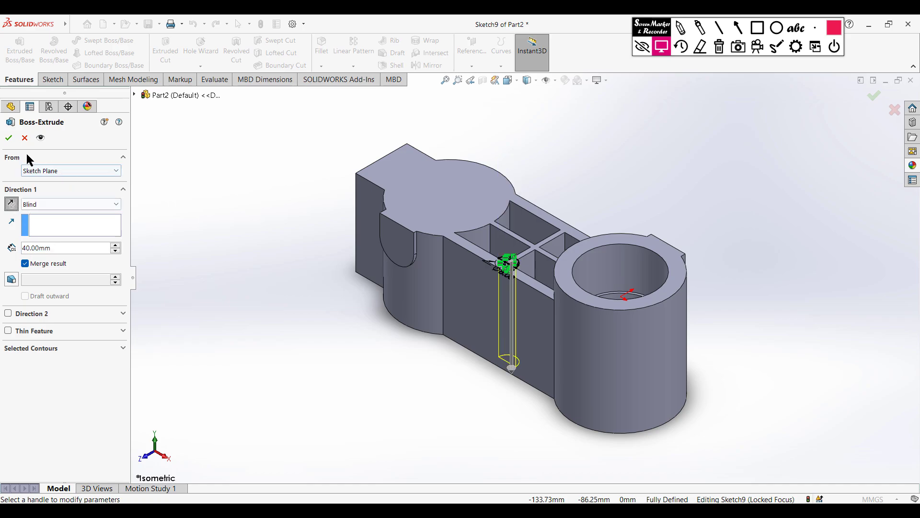
key("Return")
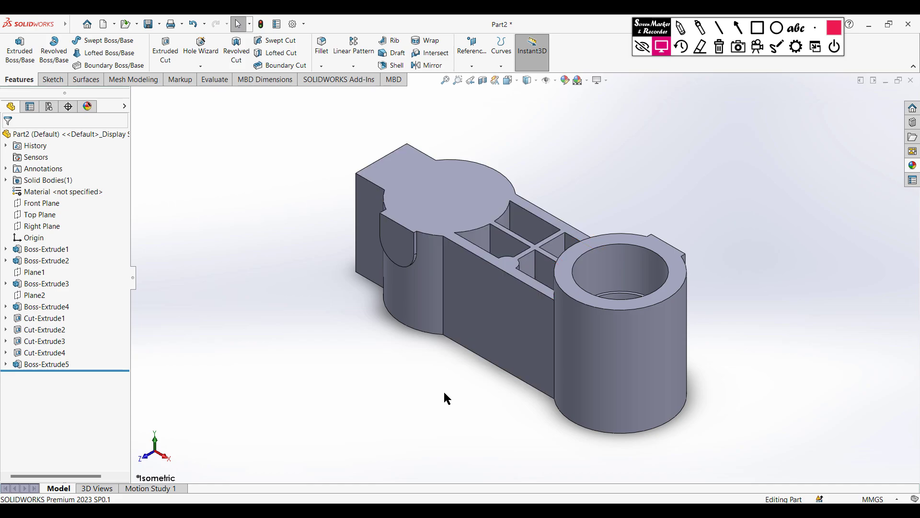
mouse_move(445, 396)
middle_mouse_down()
mouse_move(454, 194)
mouse_move(459, 364)
mouse_move(449, 382)
middle_mouse_up()
key("ctrl+7")
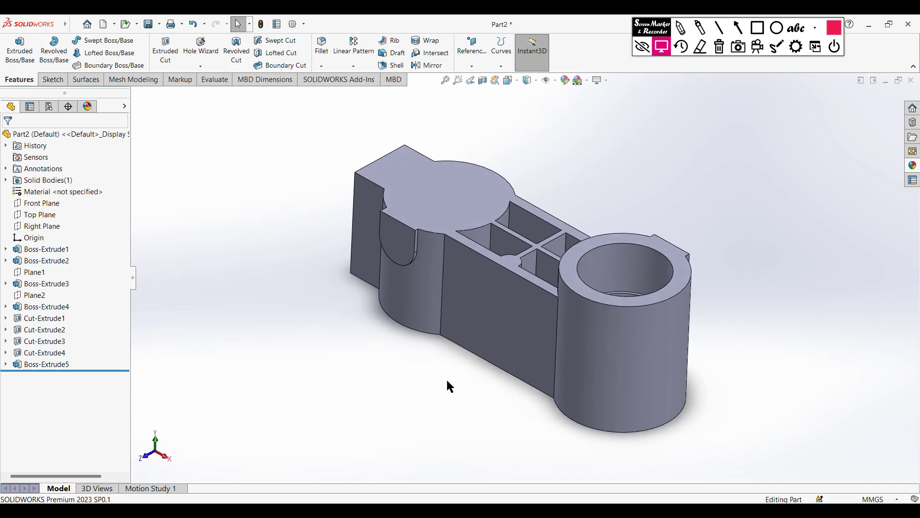
On the arm's top face, sketch a 5 mm diameter circle concentric with the half-round boss
left_click(513, 268)
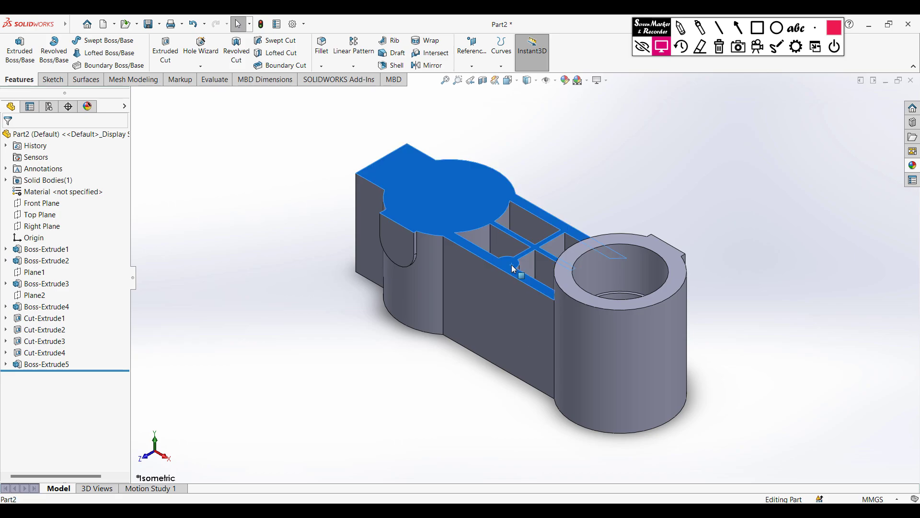
right_click(512, 268)
left_click(522, 259)
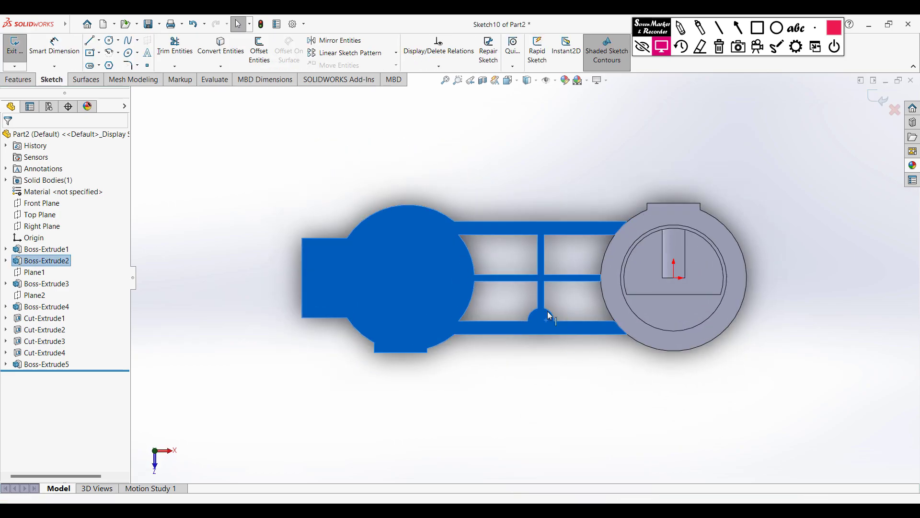
scroll(570, 338, "down", 3)
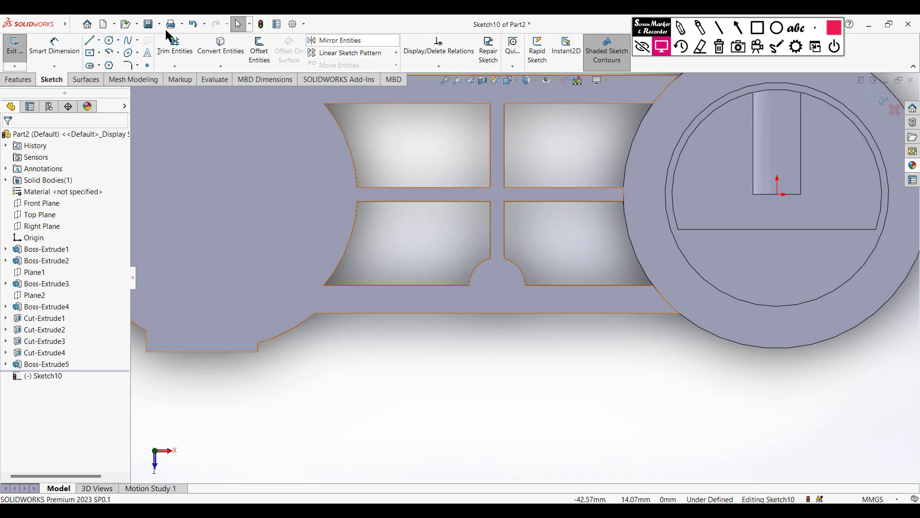
left_click(110, 42)
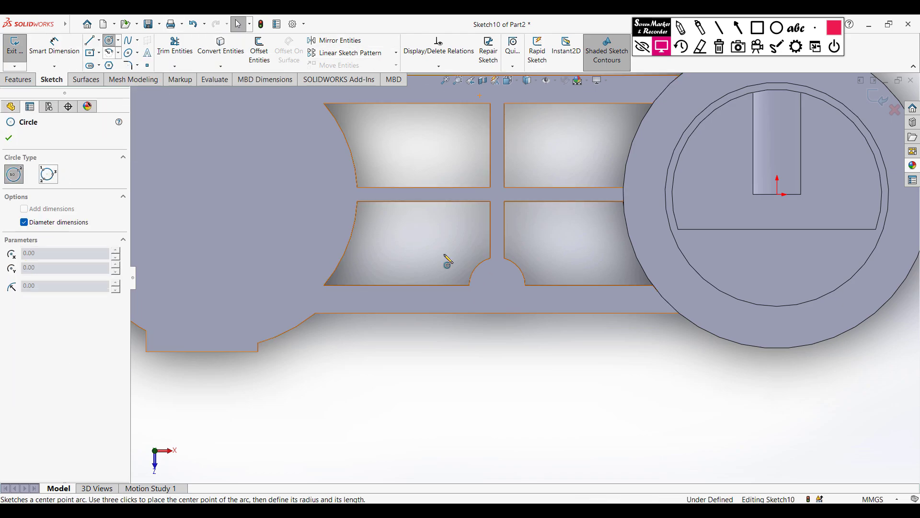
left_click(497, 285)
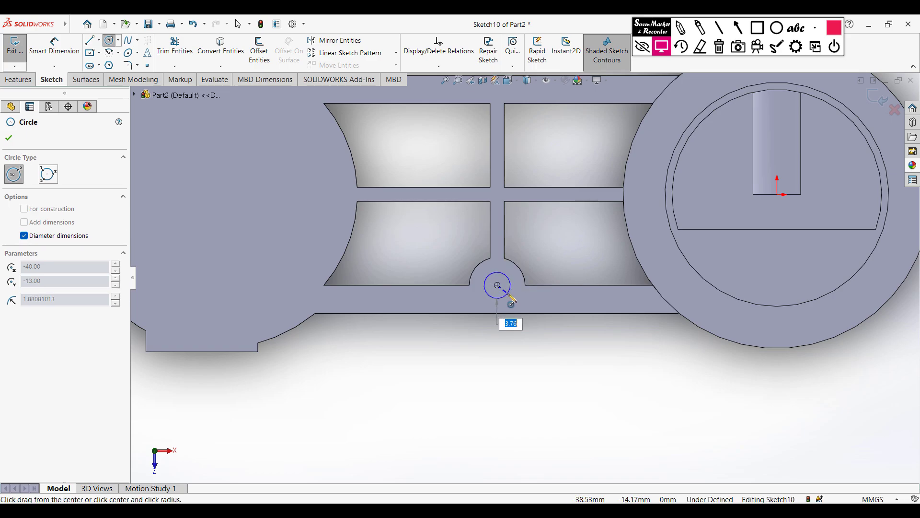
type("5")
key("Return")
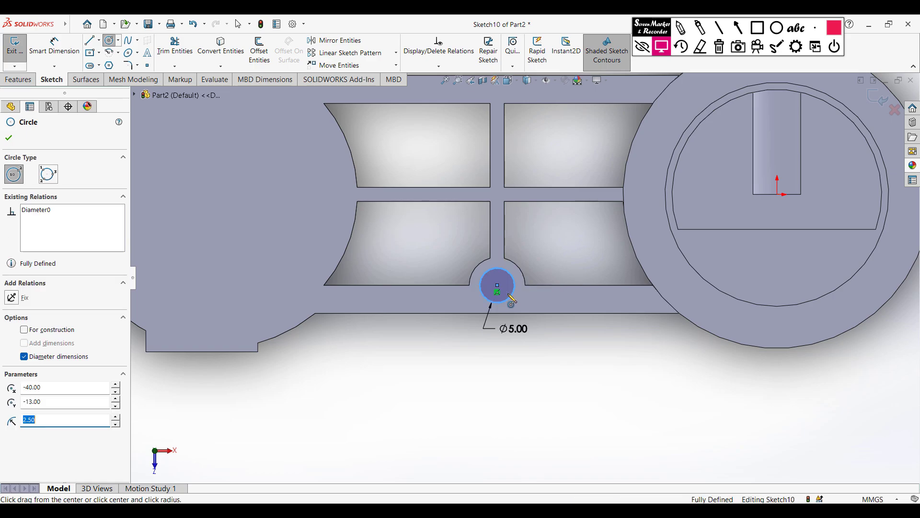
Cut the 5 mm circle 40 mm deep down through the half-round boss
key("ctrl+7")
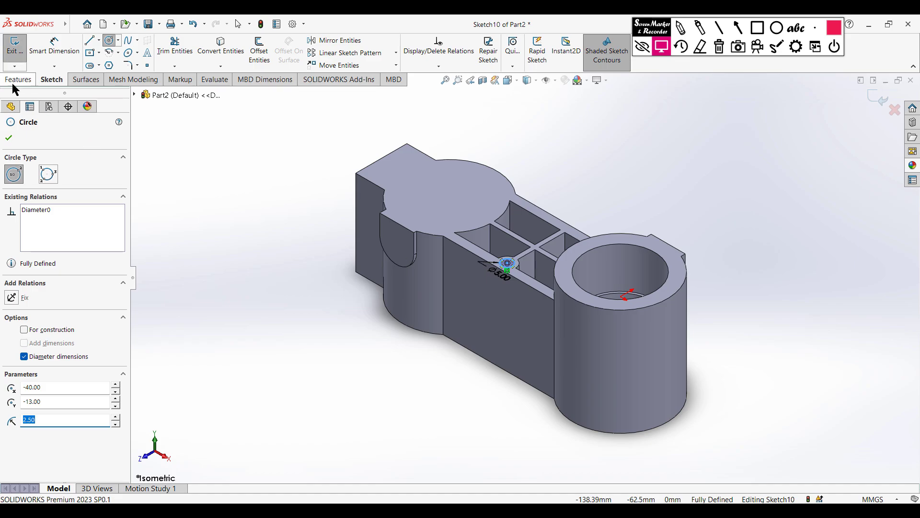
left_click(16, 80)
left_click(158, 55)
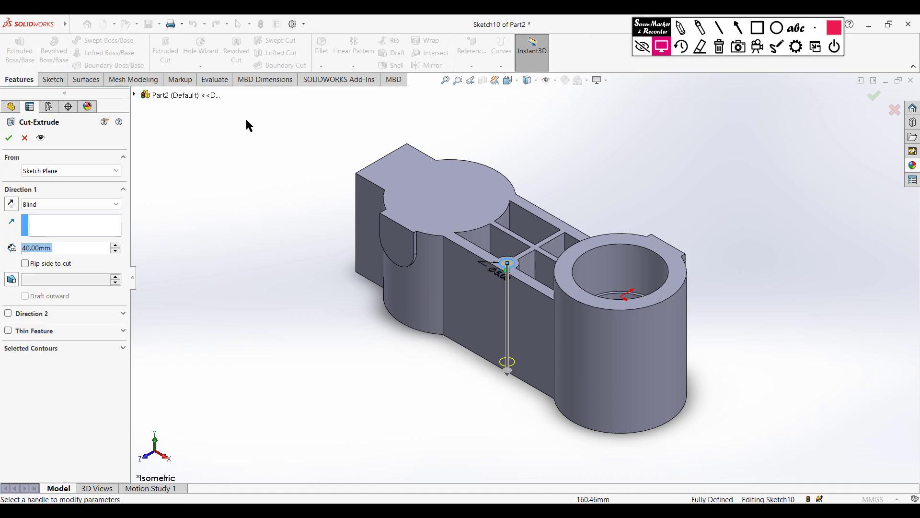
left_click(9, 139)
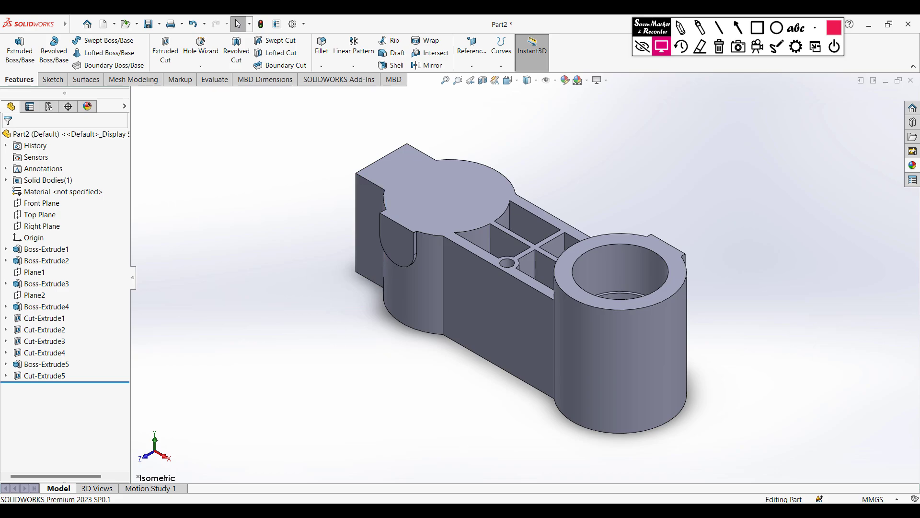
Switch to the PDF drawing and check section A-A for the diameters and depths of the stepped bore in the shorter cylinder
mouse_move(486, 509)
left_click(482, 441)
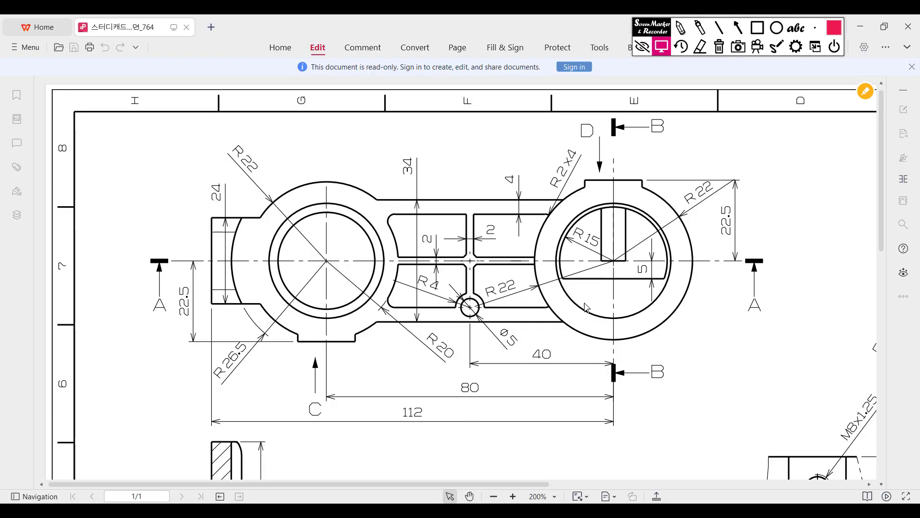
scroll(633, 249, "down", 2, "ctrl")
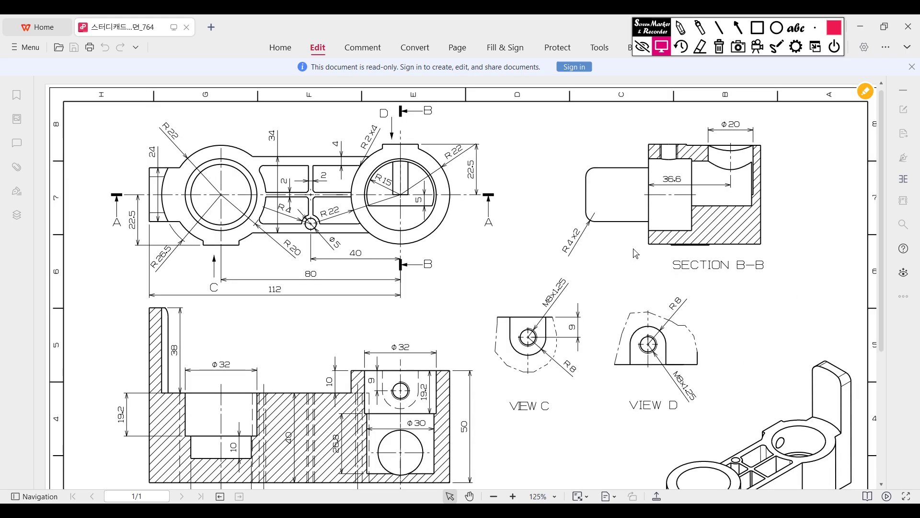
scroll(635, 253, "down", 1, "ctrl")
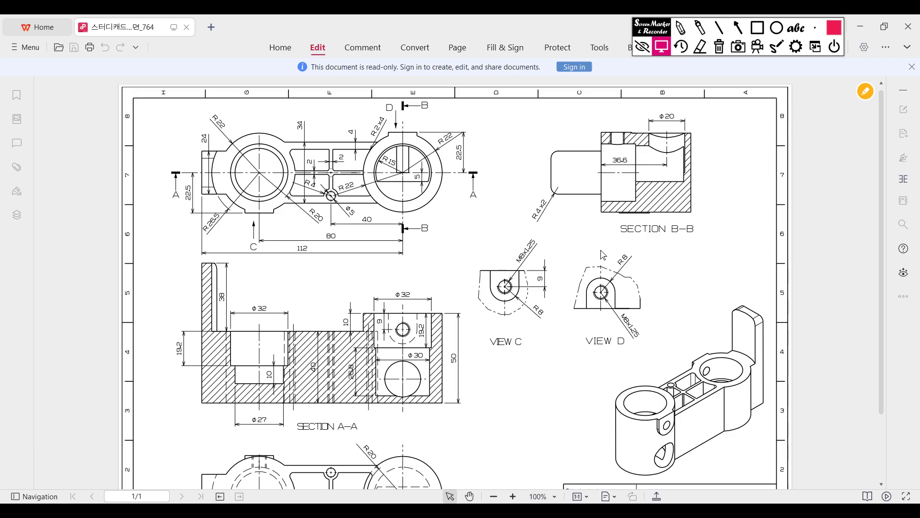
left_click(681, 27)
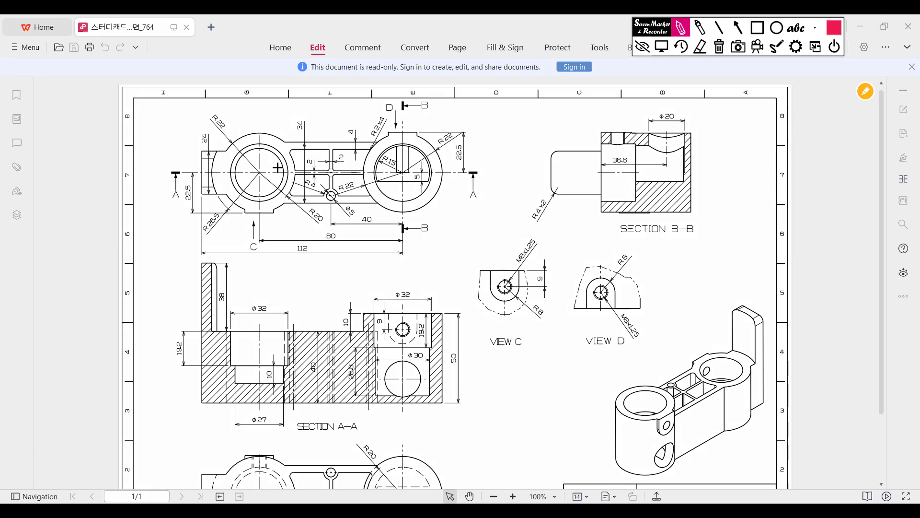
mouse_move(253, 143)
left_mouse_down()
mouse_move(230, 163)
mouse_move(231, 188)
mouse_move(253, 203)
mouse_move(287, 194)
mouse_move(284, 155)
mouse_move(269, 147)
left_mouse_up()
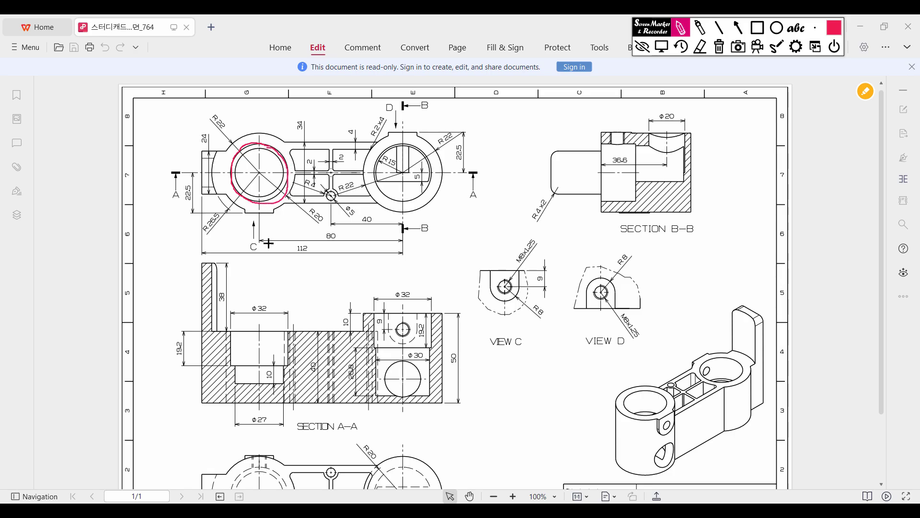
mouse_move(273, 291)
left_mouse_down()
mouse_move(247, 319)
mouse_move(256, 292)
left_mouse_up()
mouse_move(190, 338)
left_mouse_down()
mouse_move(170, 343)
mouse_move(186, 341)
left_mouse_up()
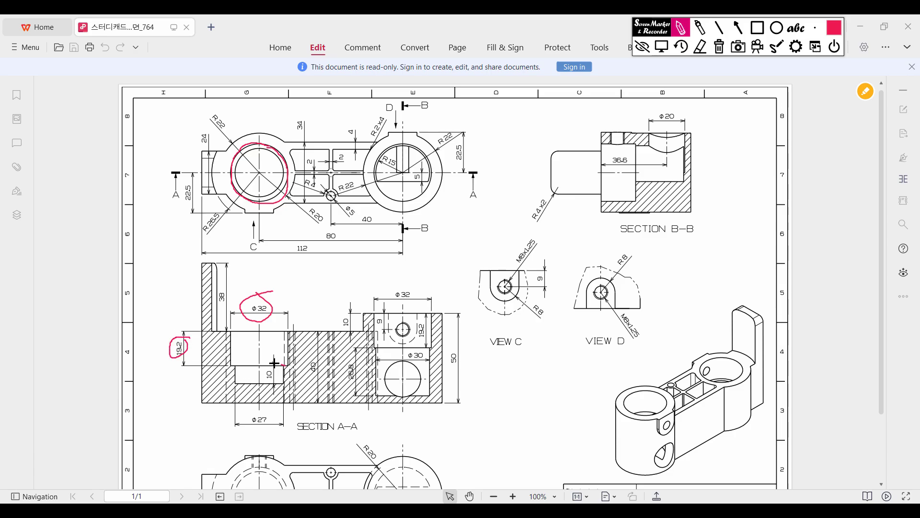
mouse_move(274, 363)
left_mouse_down()
mouse_move(231, 365)
mouse_move(287, 364)
left_mouse_up()
mouse_move(275, 415)
left_mouse_down()
mouse_move(262, 408)
mouse_move(257, 426)
mouse_move(276, 411)
left_mouse_up()
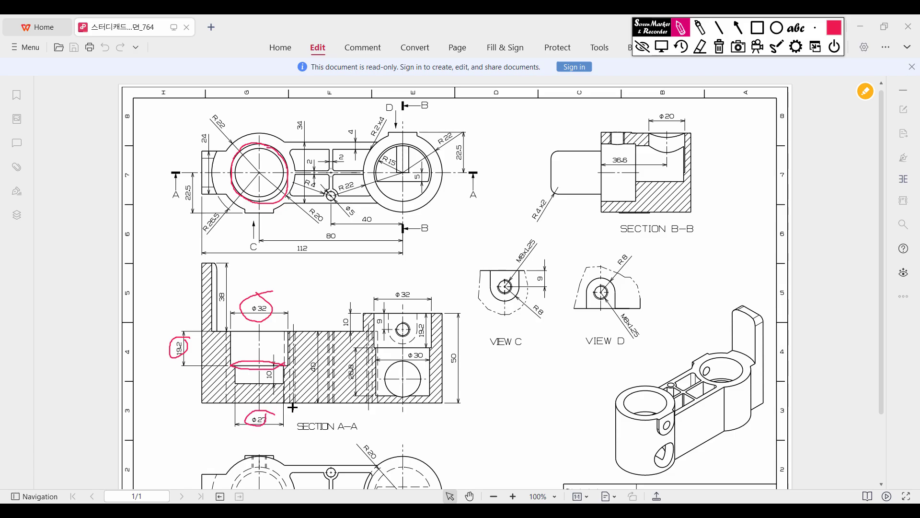
mouse_move(282, 371)
left_mouse_down()
mouse_move(276, 365)
mouse_move(260, 378)
mouse_move(285, 369)
left_mouse_up()
left_click(720, 47)
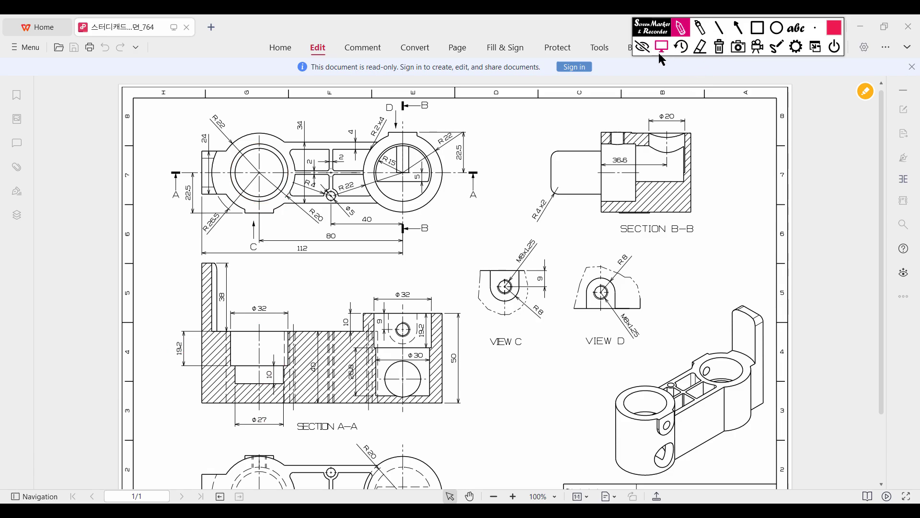
left_click(661, 47)
Switch back to SOLIDWORKS and, on the arm's top face, sketch a 32 mm diameter circle concentric with the shorter cylinder
left_click(479, 431)
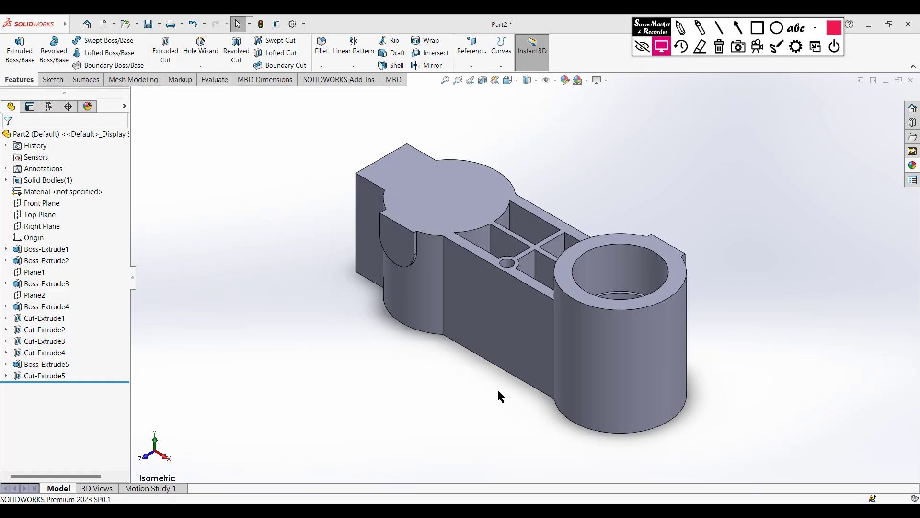
right_click(464, 203)
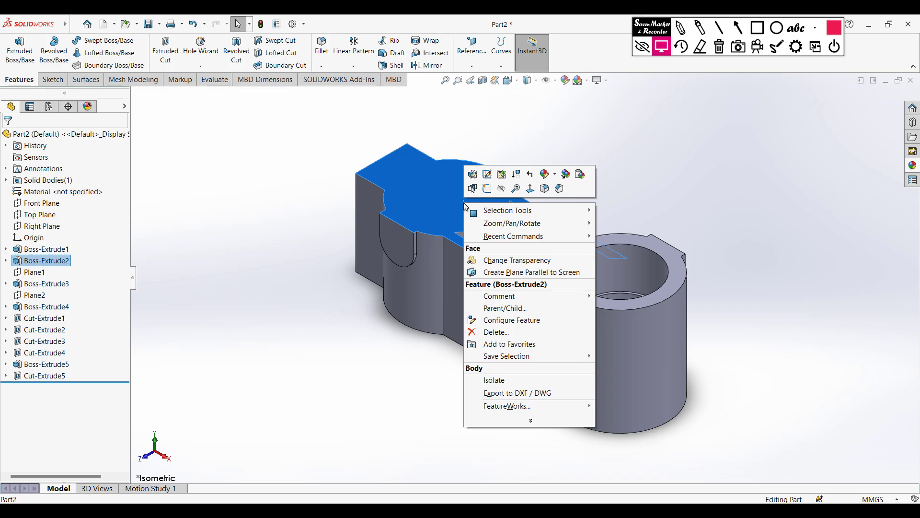
left_click(487, 189)
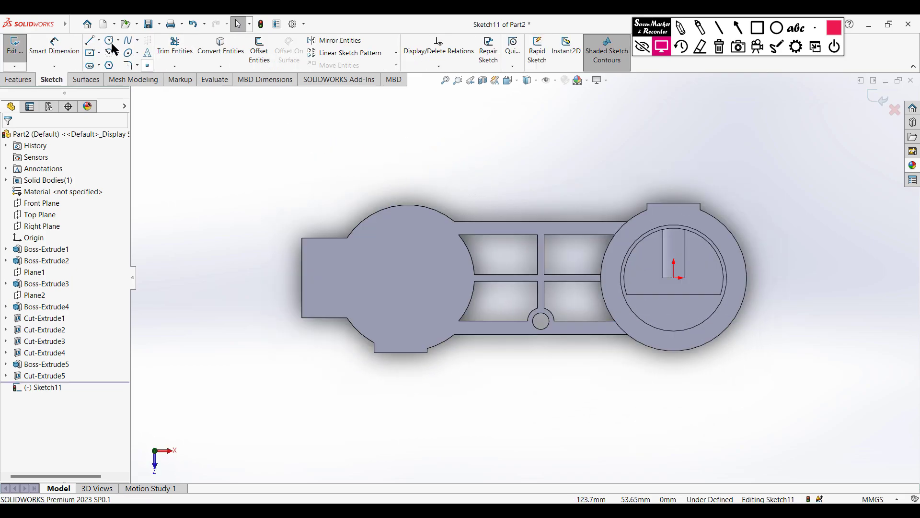
left_click(110, 40)
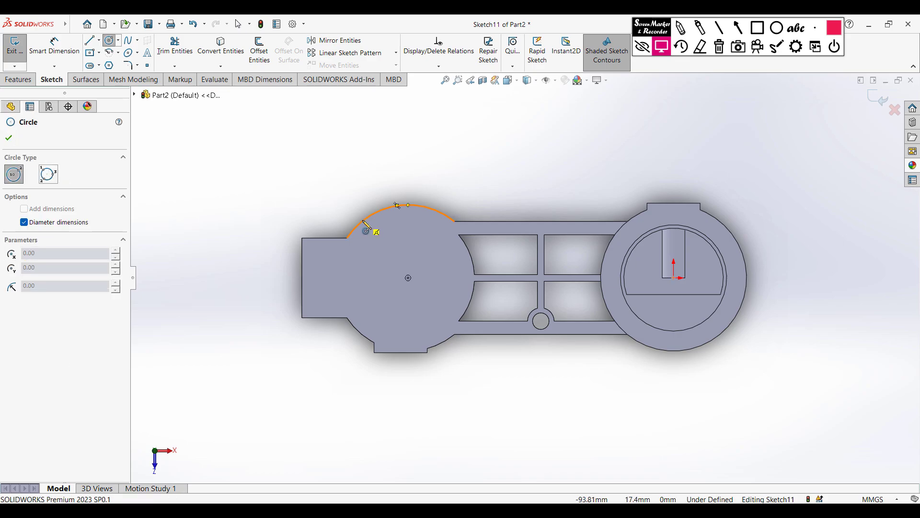
left_click(409, 278)
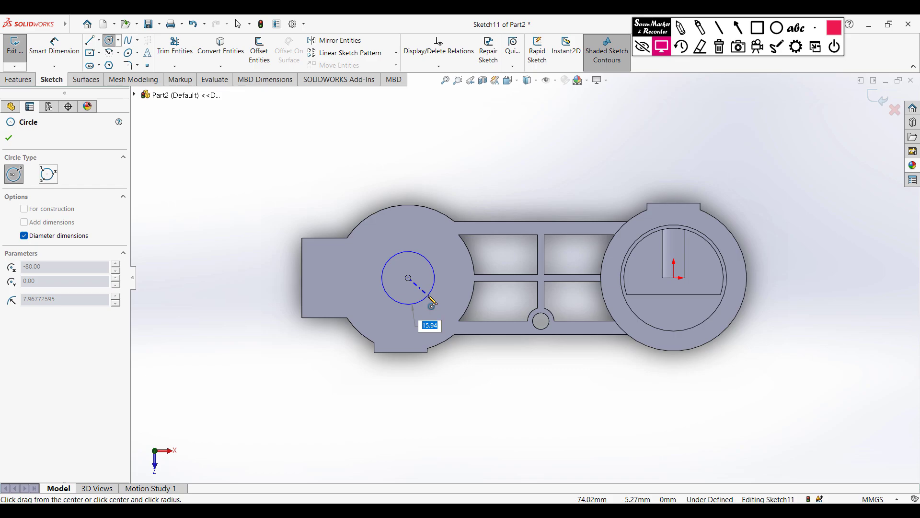
type("32")
key("Return")
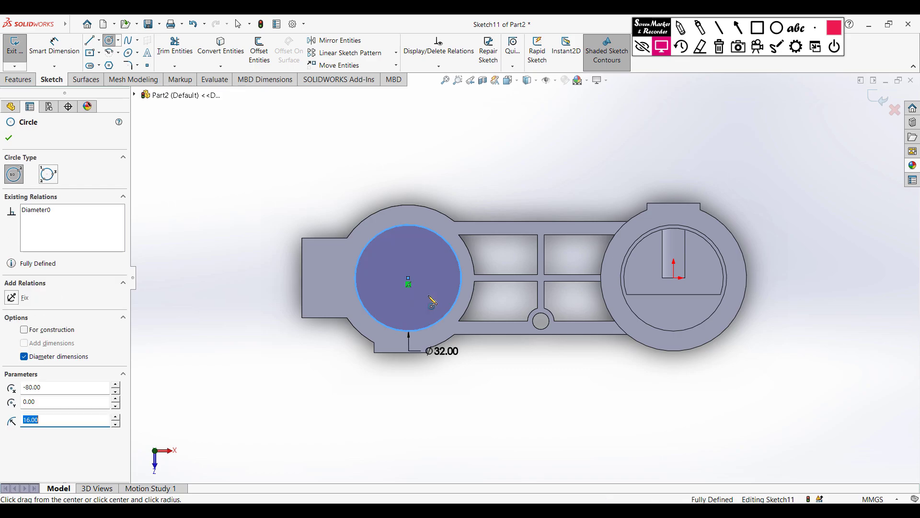
Cut the 32 mm circle 19.2 mm deep into the shorter cylinder
key("ctrl+7")
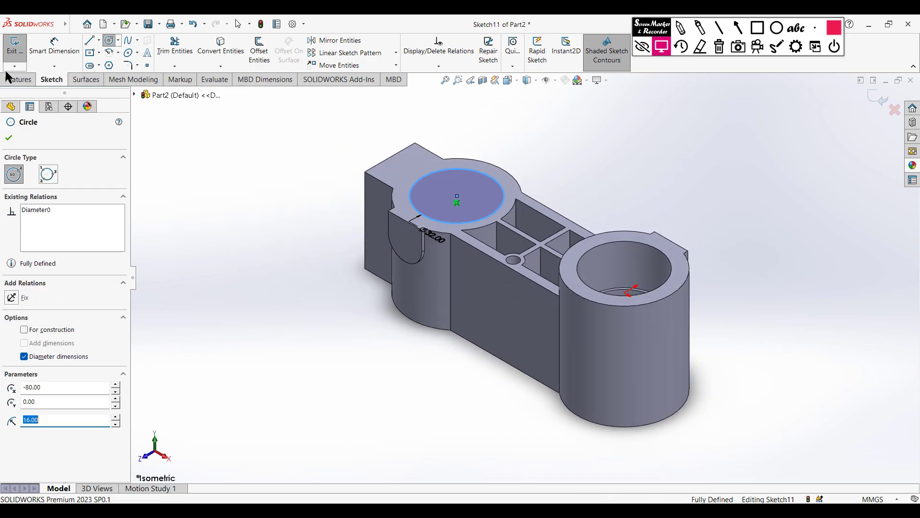
left_click(20, 76)
left_click(166, 50)
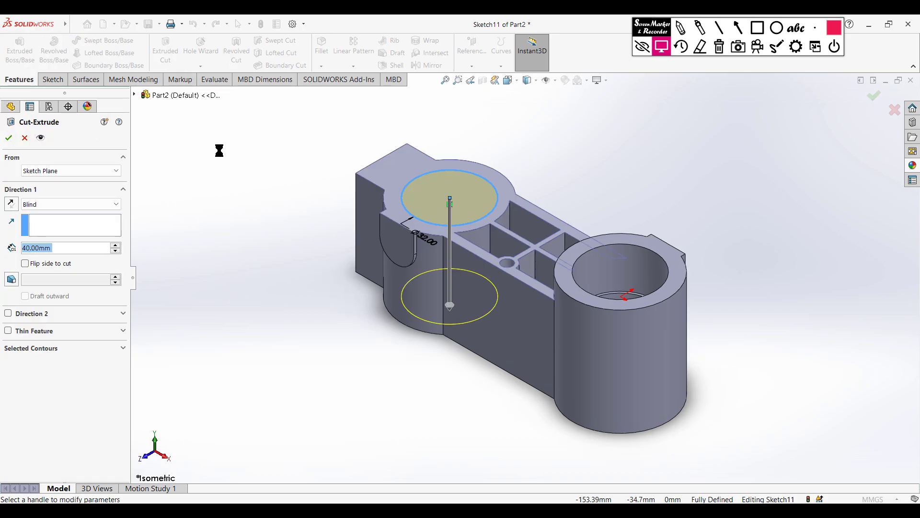
type("19.2")
key("Return")
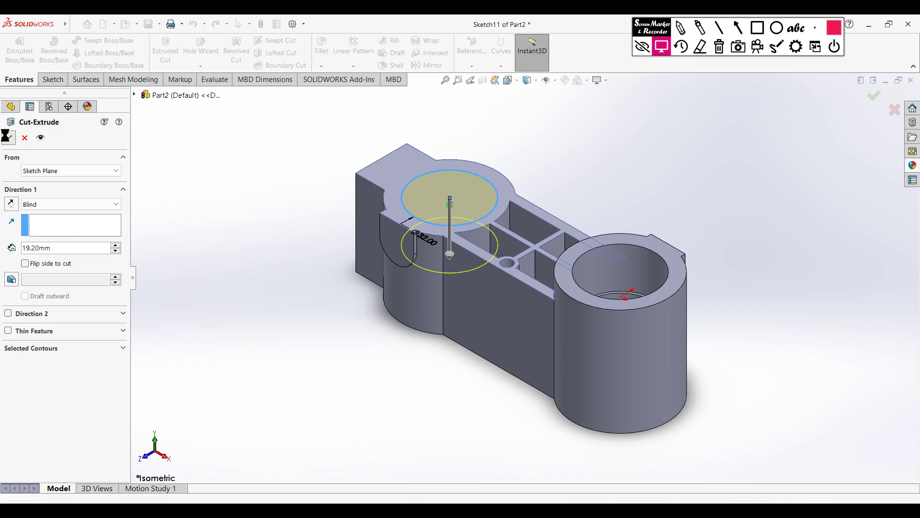
key("Return")
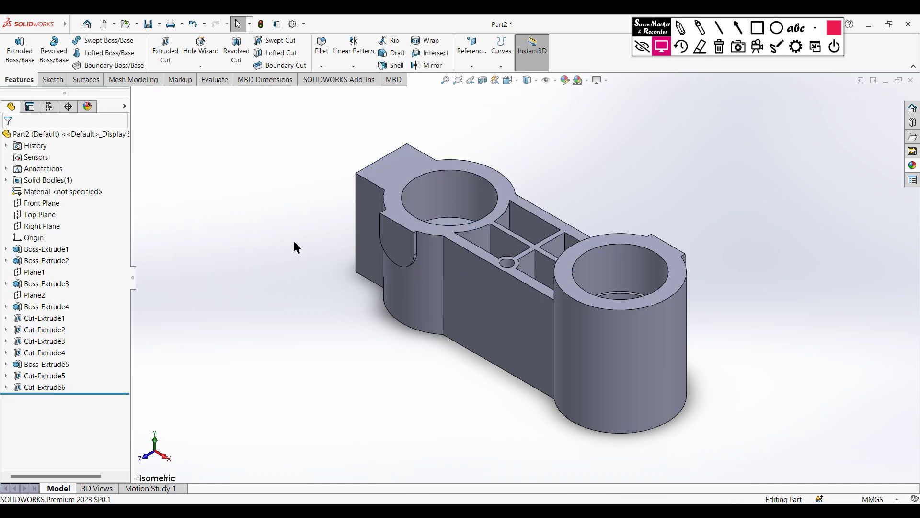
On the floor of the 32 mm bore in the shorter cylinder, sketch a concentric 27 mm diameter circle
middle_click_drag(303, 242, 308, 269)
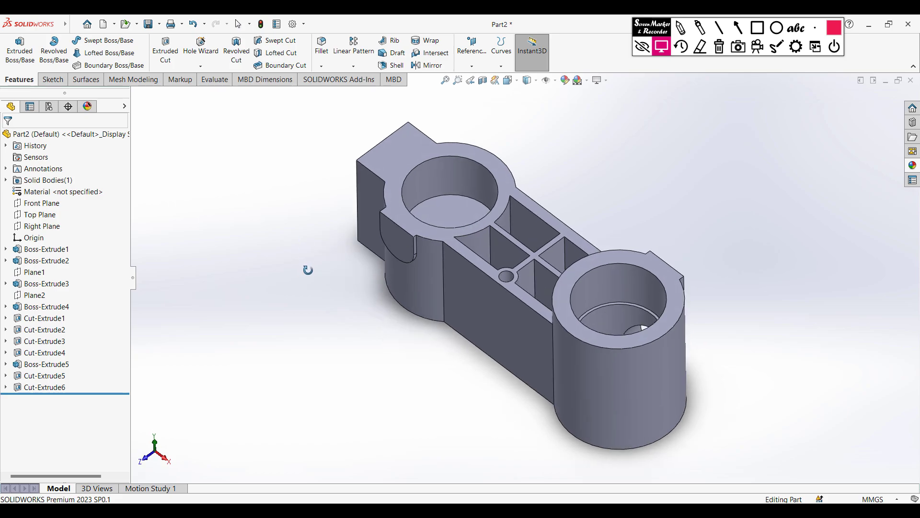
right_click(456, 207)
left_click(480, 194)
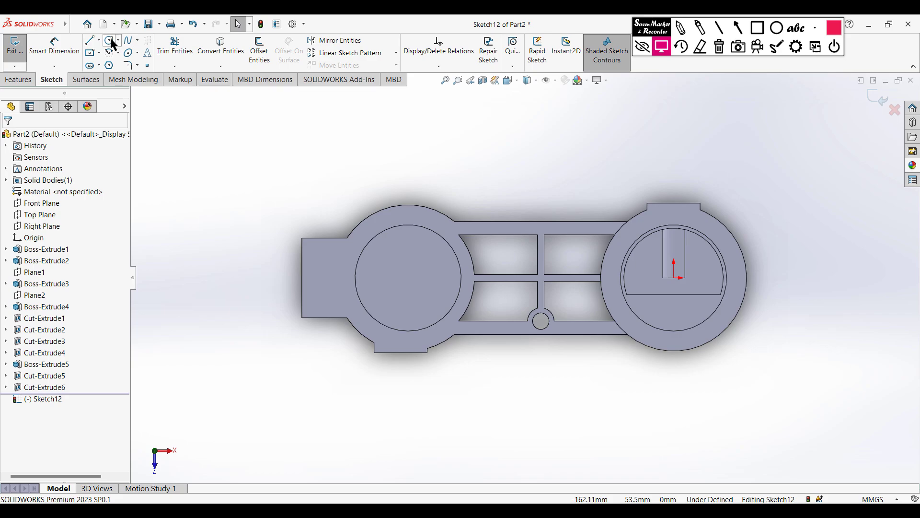
left_click(110, 41)
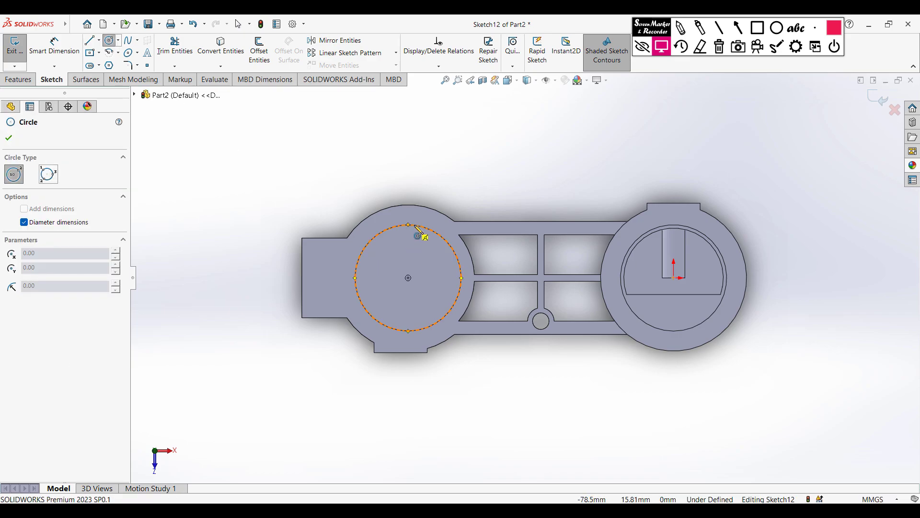
left_click(408, 278)
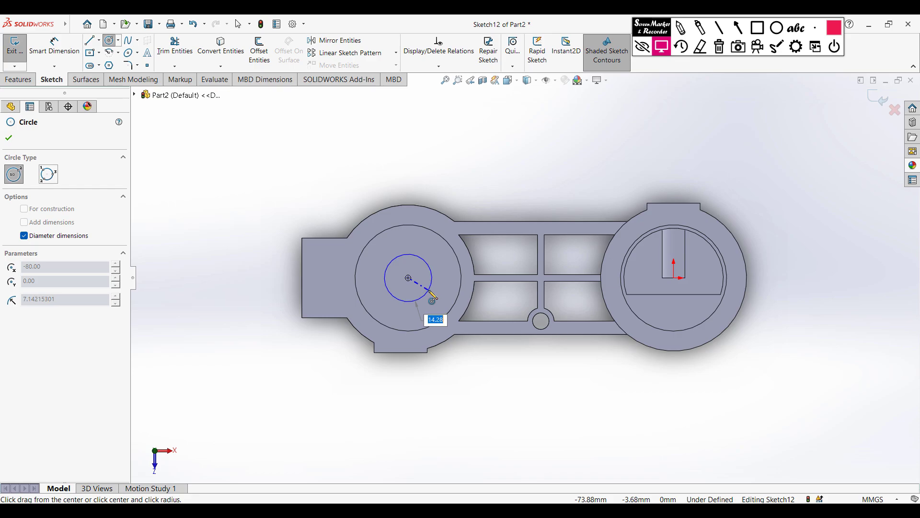
type("27")
key("Return")
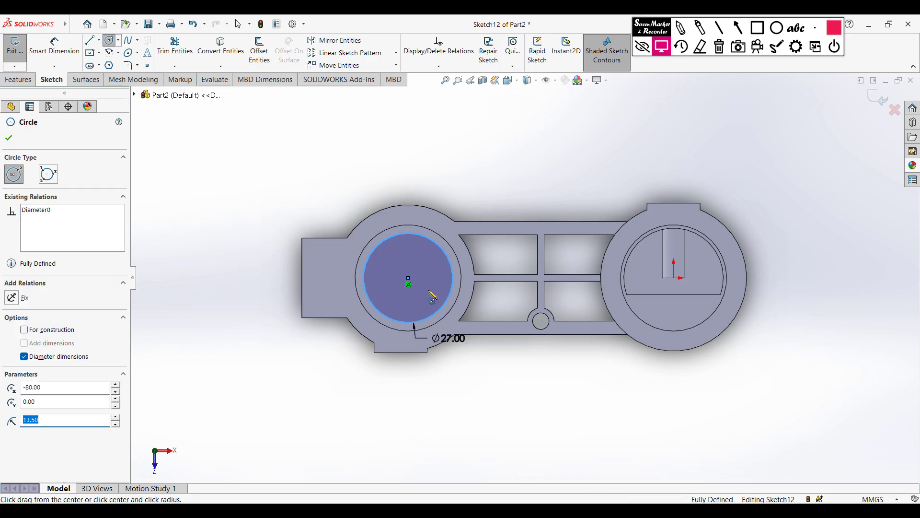
Cut the 27 mm circle 10 mm deep below the floor of the 32 mm bore
key("ctrl+7")
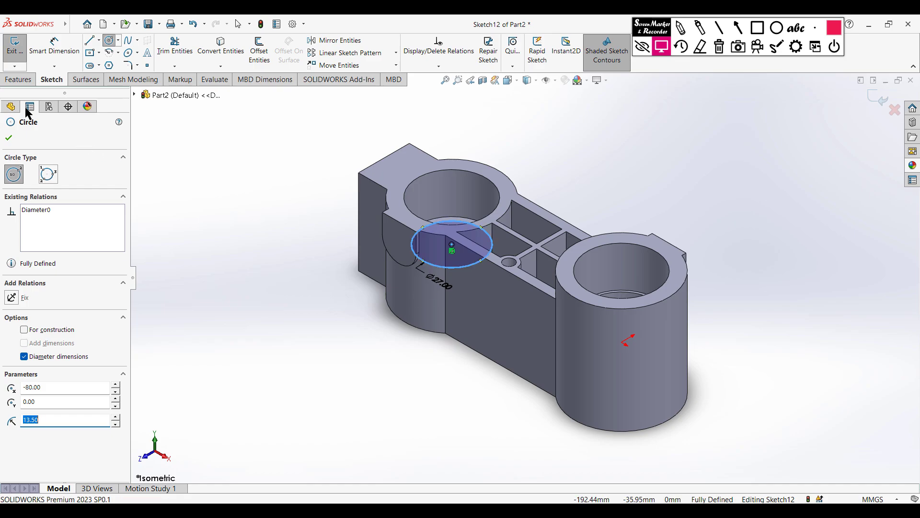
left_click(7, 81)
left_click(168, 53)
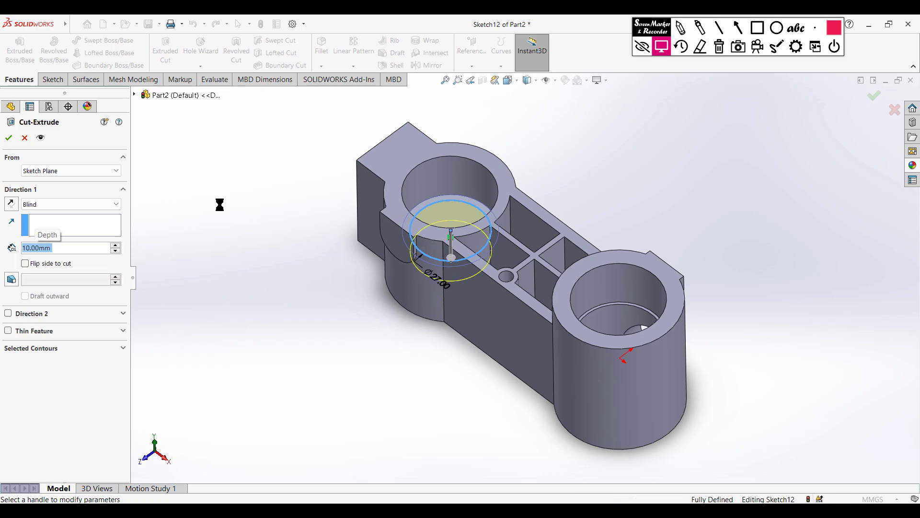
left_click(8, 137)
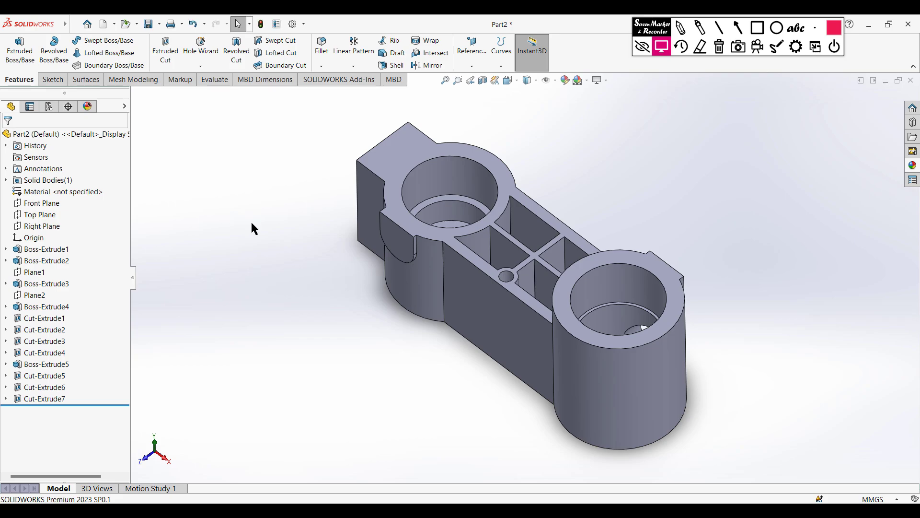
key("ctrl+7")
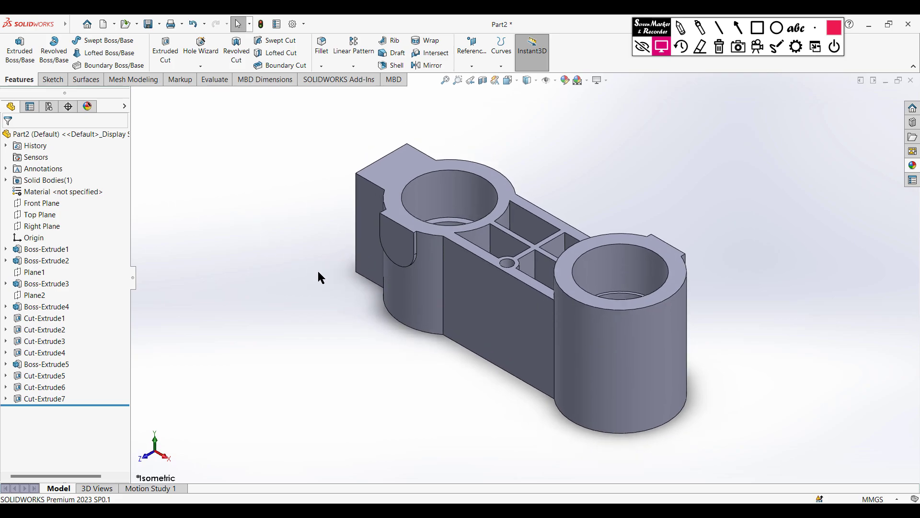
middle_click_drag(318, 272, 324, 338)
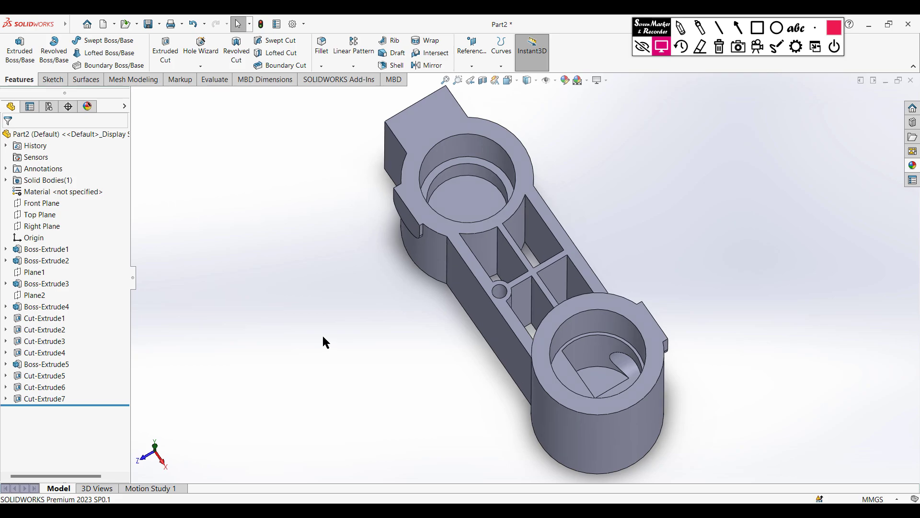
key("ctrl+7")
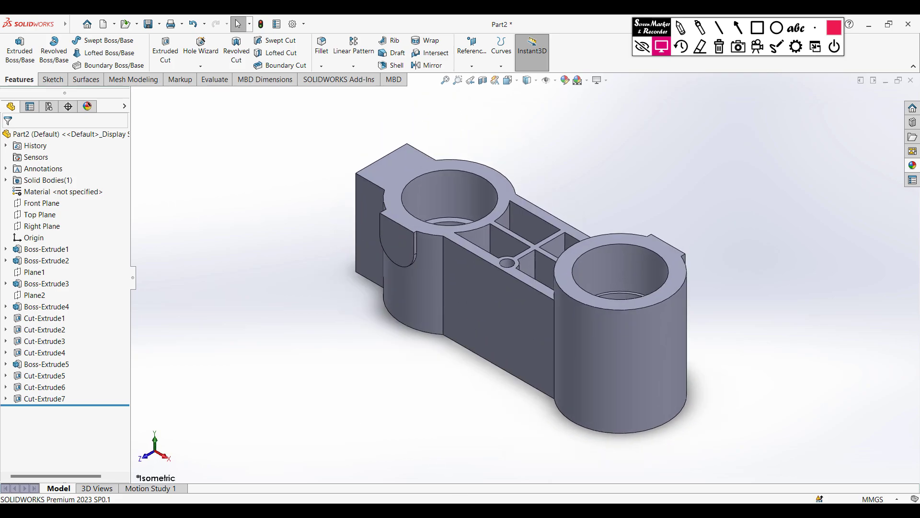
Switch to the PDF drawing and examine the upright plate's arc radius, outline and height in the top view and section A-A
key("alt+Tab")
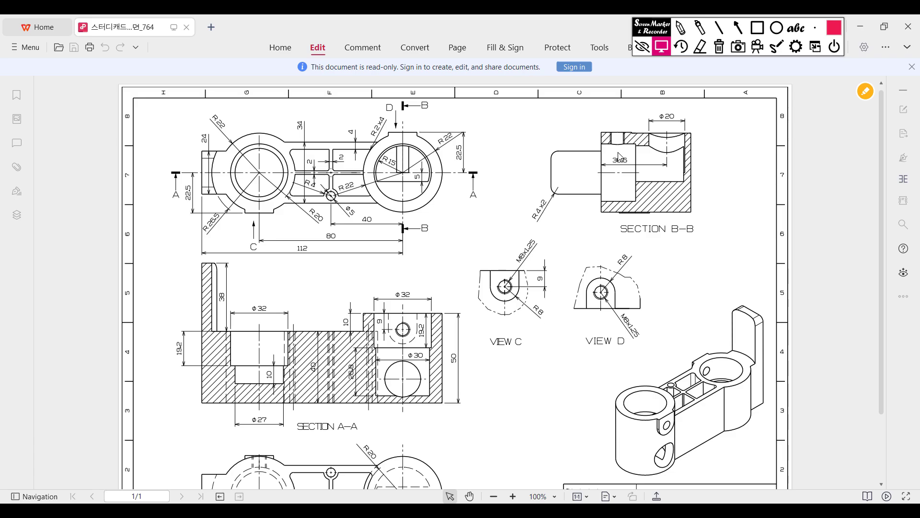
left_click(686, 31)
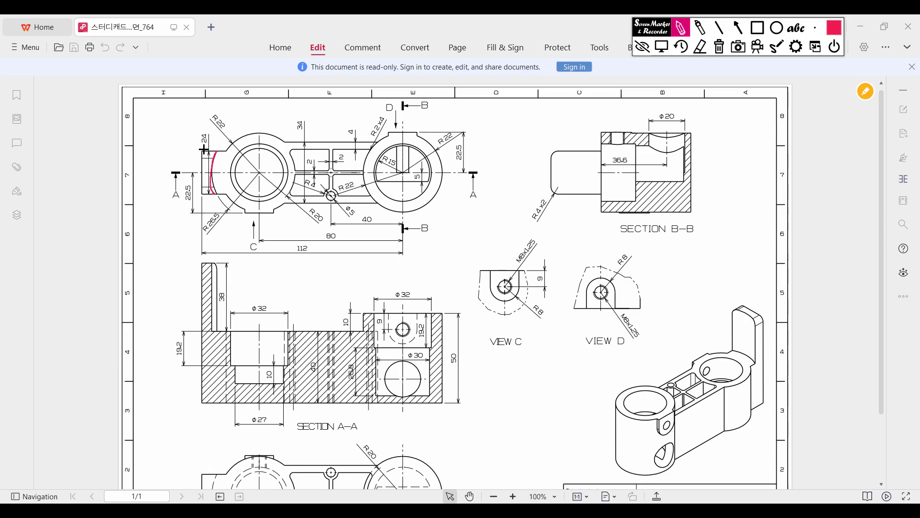
left_click_drag(203, 159, 203, 195)
left_click(719, 47)
mouse_move(287, 142)
left_mouse_down()
mouse_move(237, 138)
mouse_move(212, 171)
mouse_move(317, 201)
left_mouse_up()
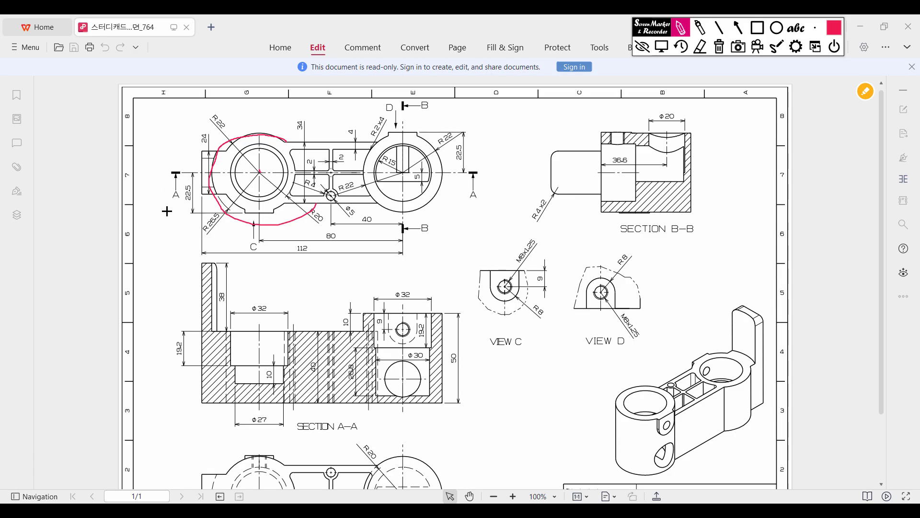
mouse_move(211, 209)
left_mouse_down()
mouse_move(194, 229)
mouse_move(226, 217)
left_mouse_up()
mouse_move(205, 173)
left_mouse_down()
mouse_move(200, 195)
mouse_move(233, 193)
left_mouse_up()
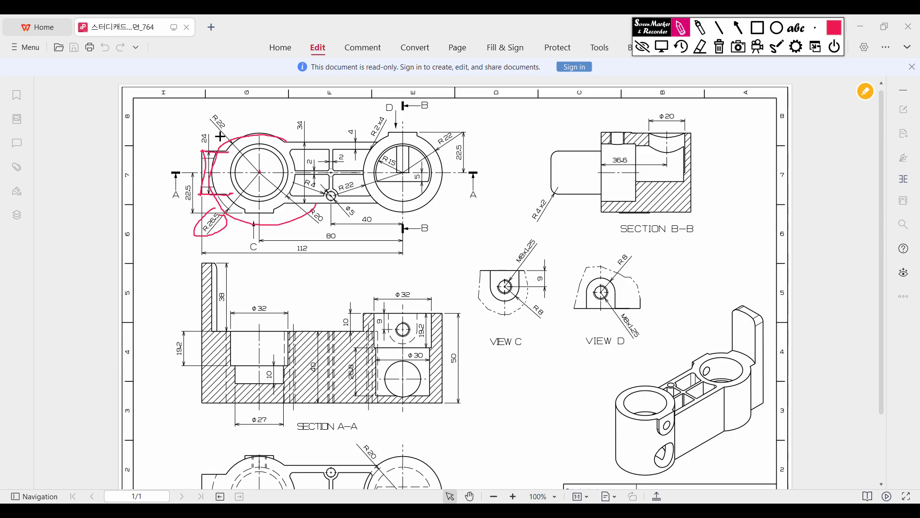
mouse_move(220, 136)
left_mouse_down()
mouse_move(240, 129)
mouse_move(266, 136)
left_mouse_up()
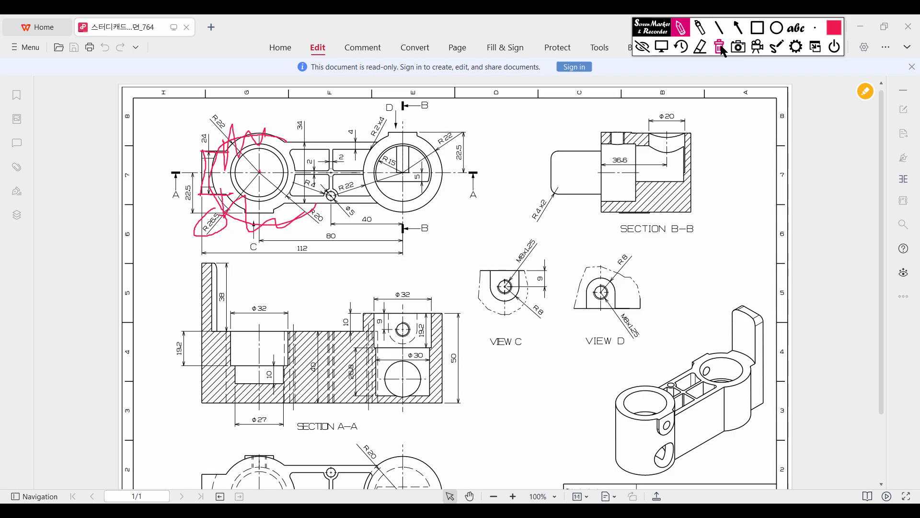
left_click(719, 46)
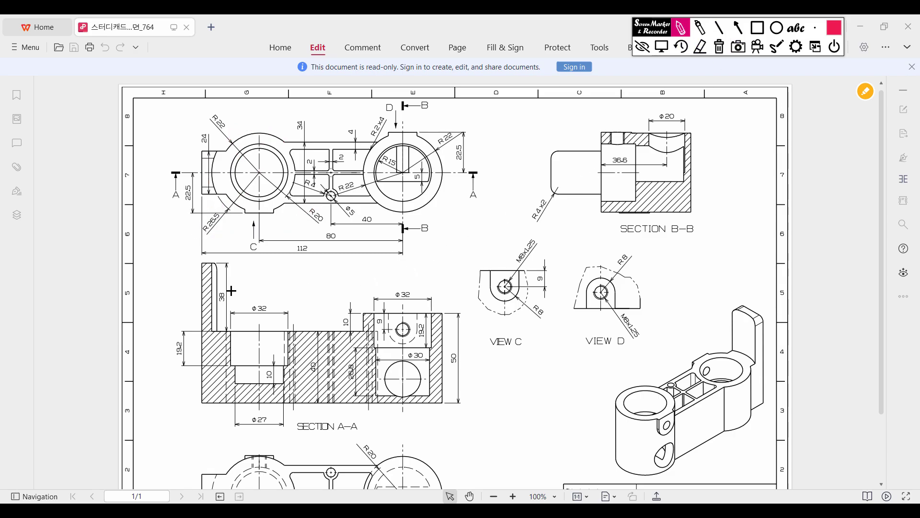
mouse_move(232, 290)
left_mouse_down()
mouse_move(213, 296)
mouse_move(233, 301)
mouse_move(229, 287)
left_mouse_up()
left_click(719, 47)
left_click(664, 49)
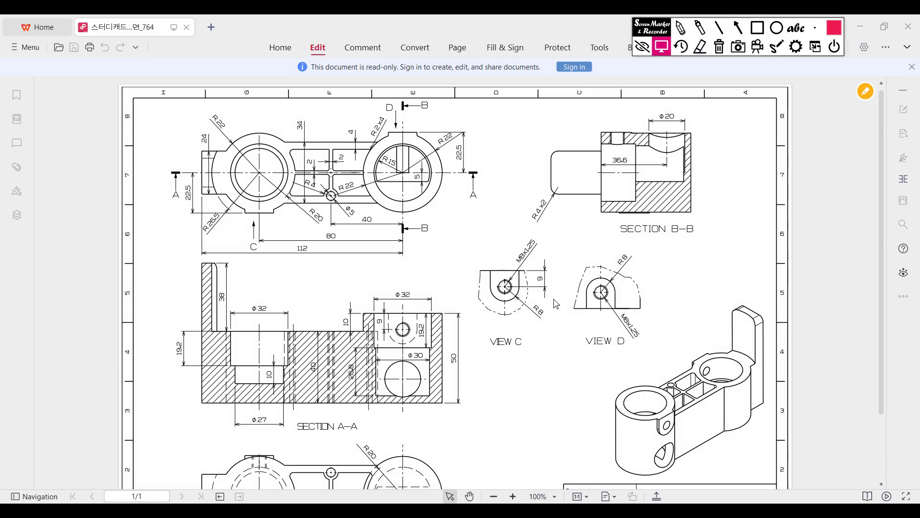
Switch back to SOLIDWORKS and, on the arm's top face, sketch a 53 mm diameter circle concentric with the shorter cylinder
key("alt+Tab")
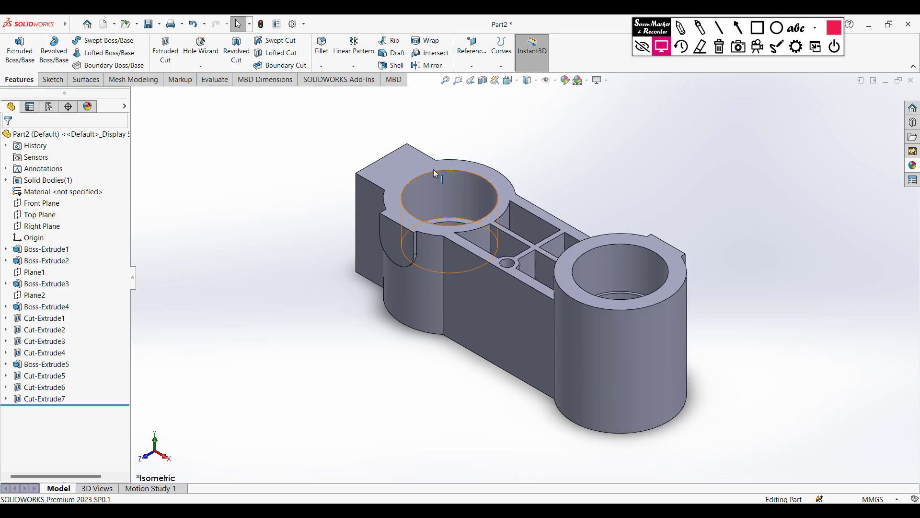
right_click(404, 167)
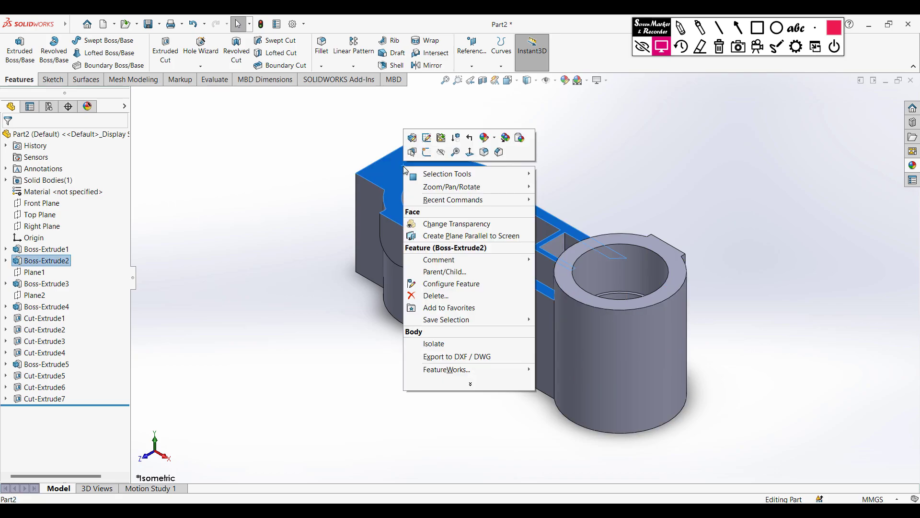
left_click(427, 153)
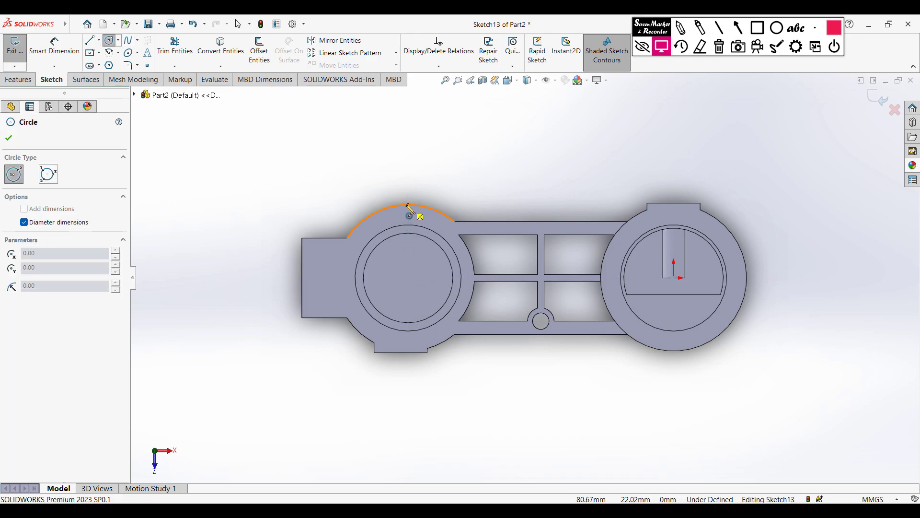
left_click(408, 278)
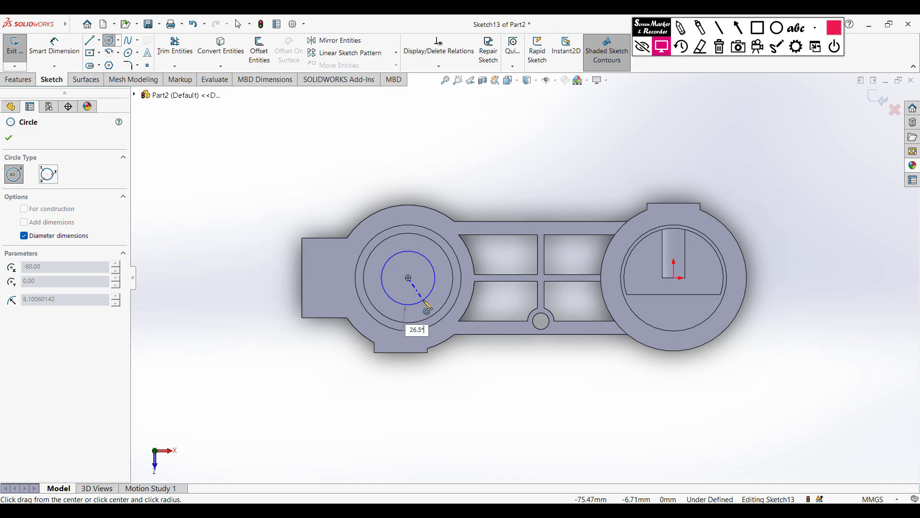
key("Return")
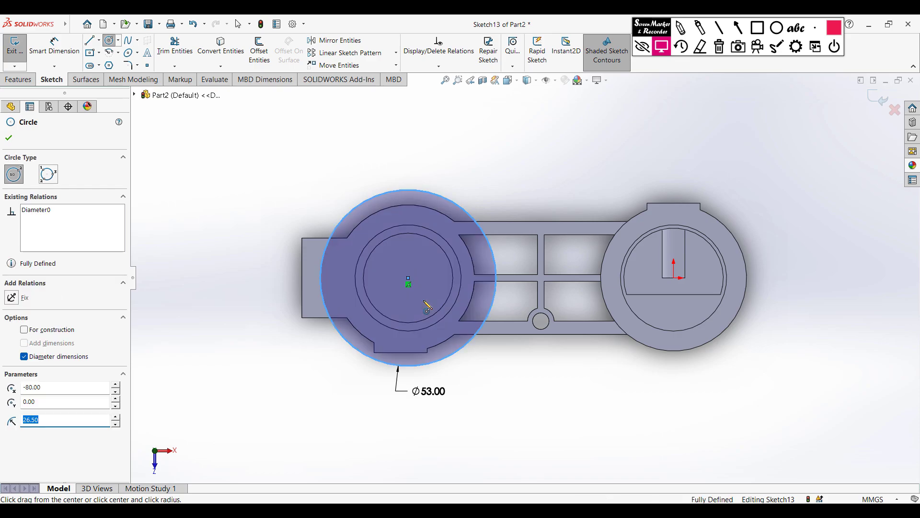
left_click(8, 137)
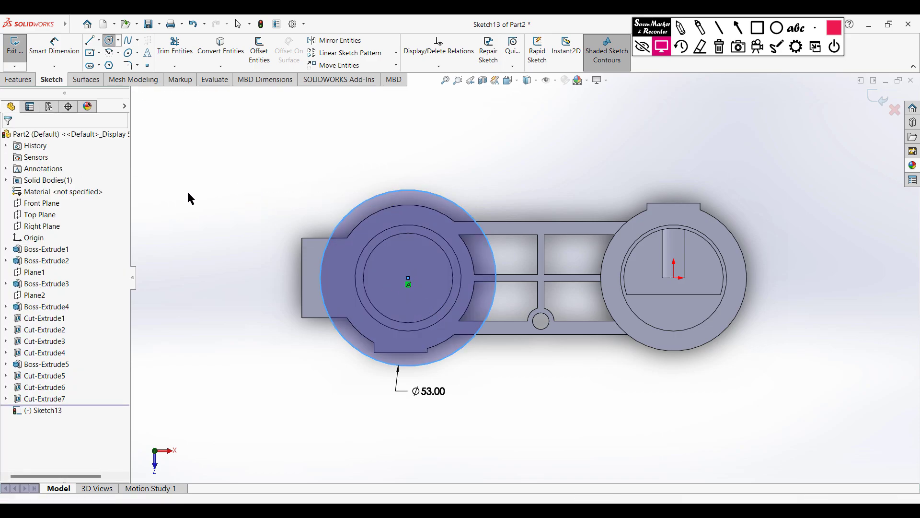
key("Escape")
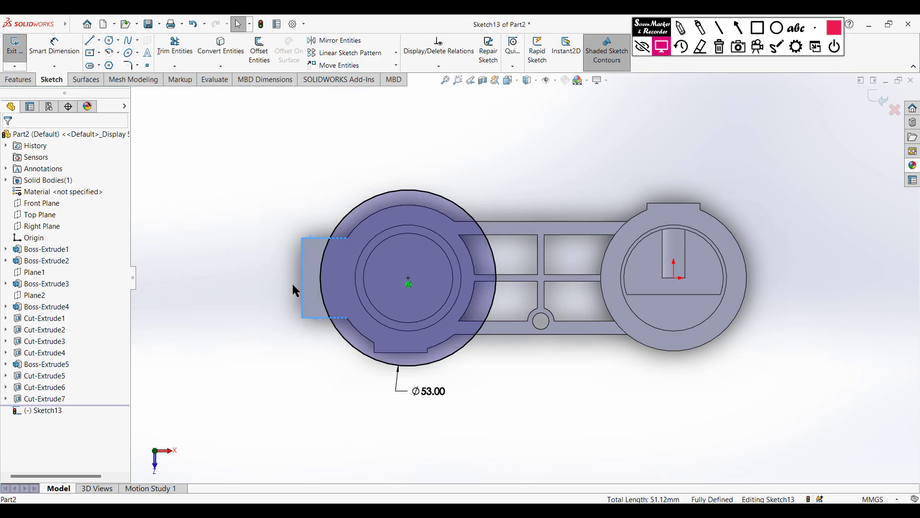
Convert the end tab's three outer edges into the sketch and trim them with the circle to a closed arc-sided profile
left_click(220, 45)
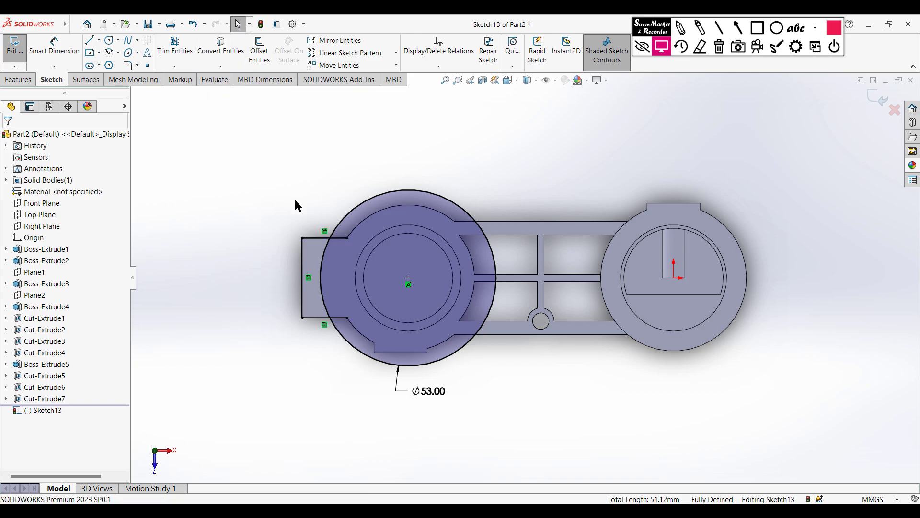
left_click(176, 48)
mouse_move(353, 194)
left_mouse_down()
mouse_move(357, 241)
mouse_move(341, 236)
mouse_move(344, 321)
left_mouse_up()
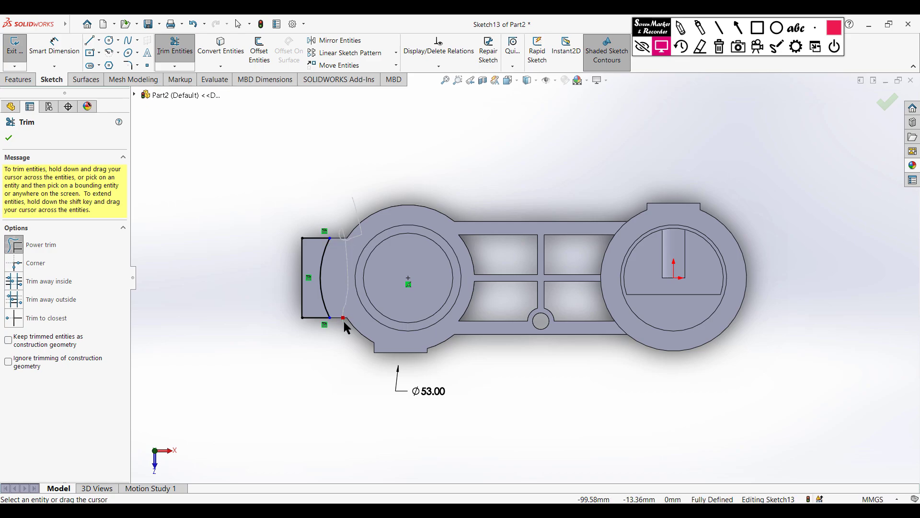
left_click(8, 138)
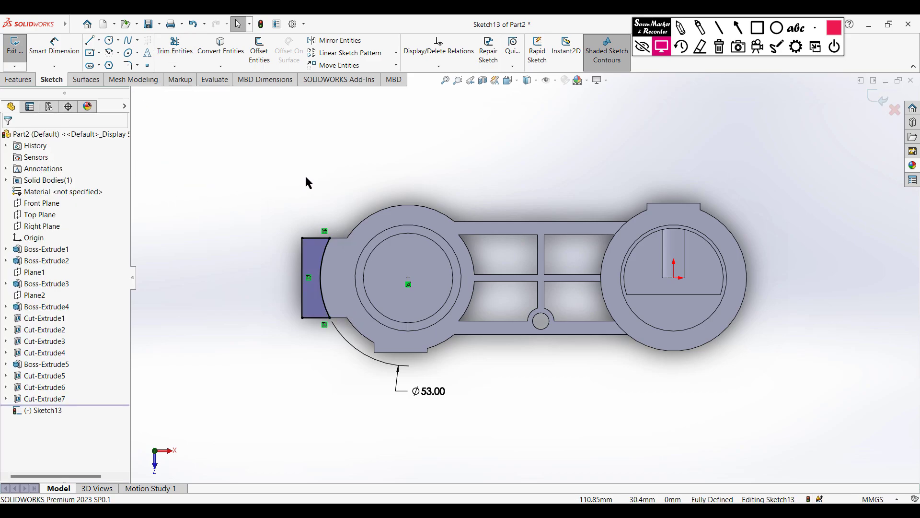
Extrude the arc-sided profile 38 mm upward as a plate merged with the body
key("ctrl+7")
left_click(19, 79)
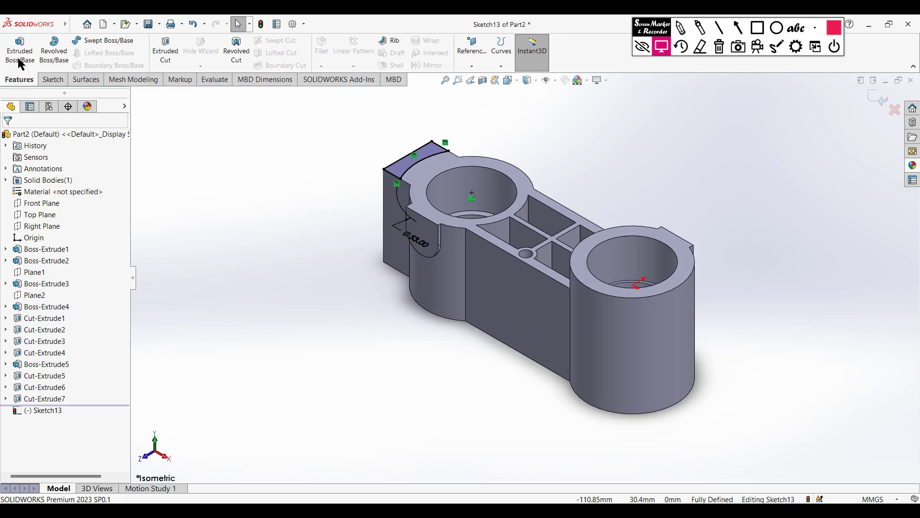
left_click(19, 62)
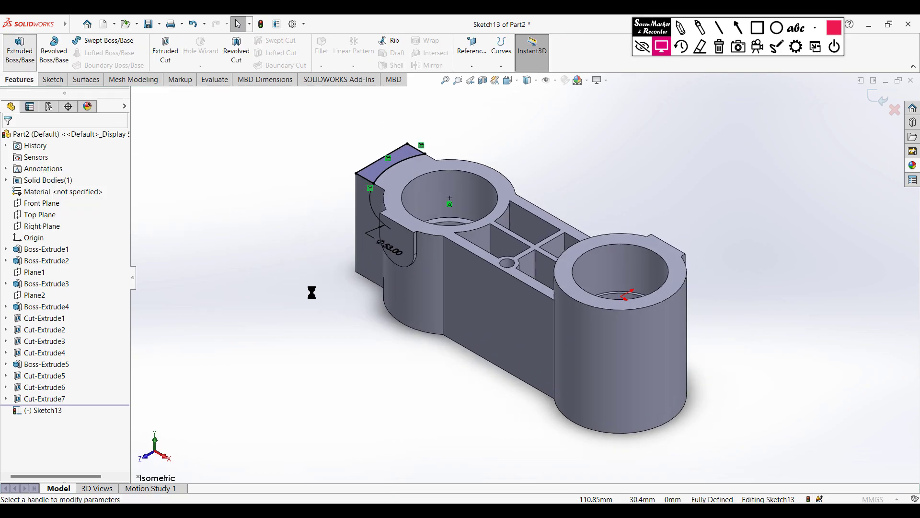
type("3")
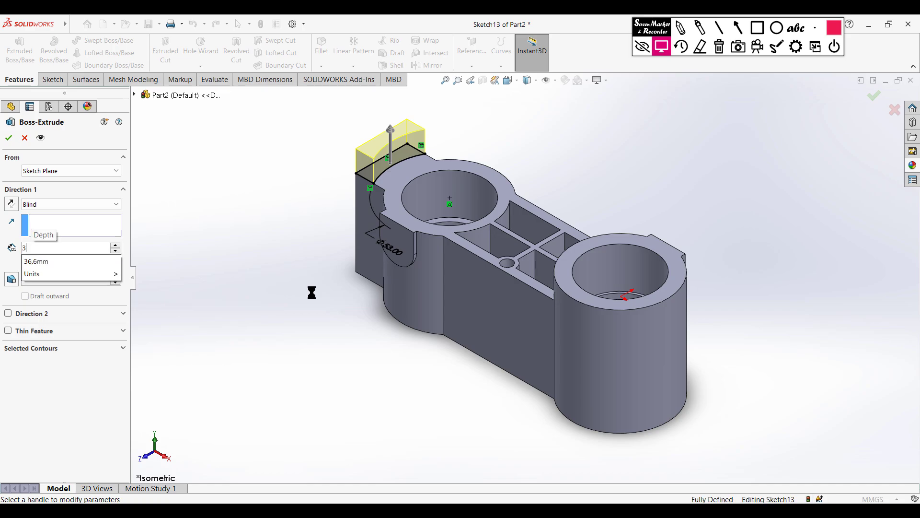
type("8")
key("Return")
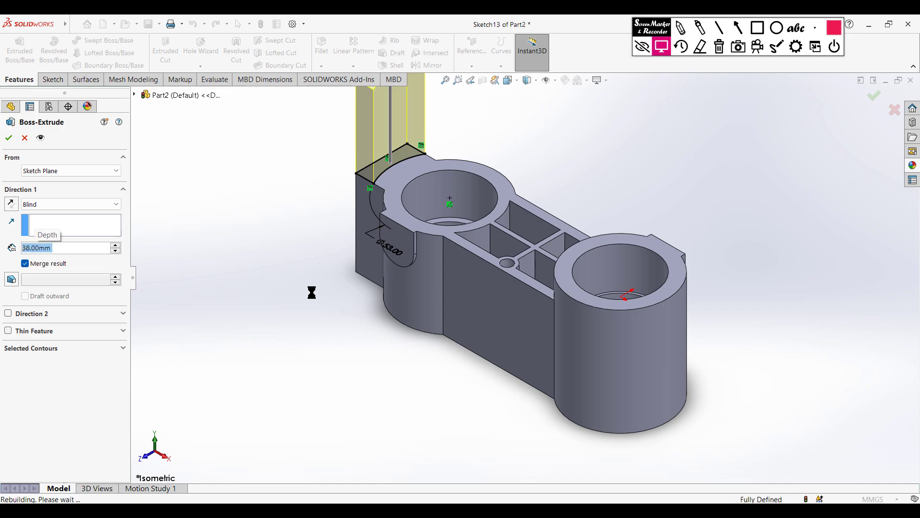
key("f")
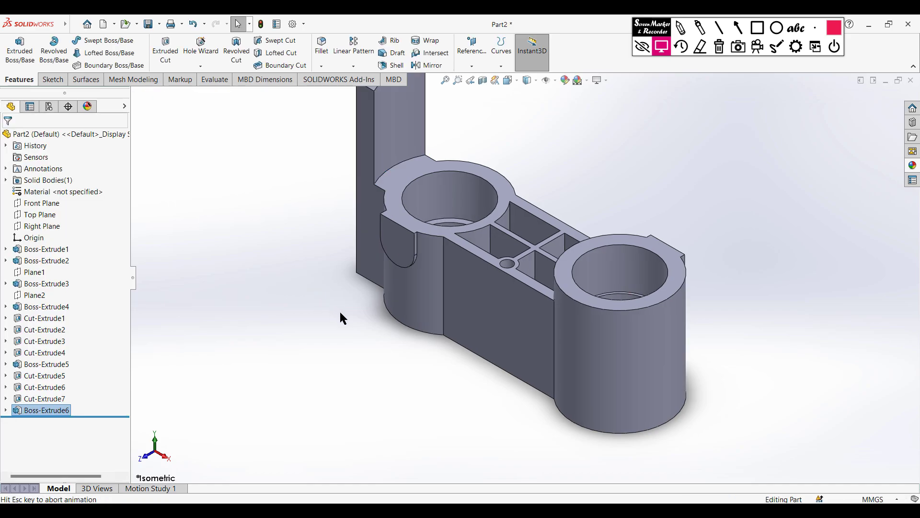
left_click(362, 337)
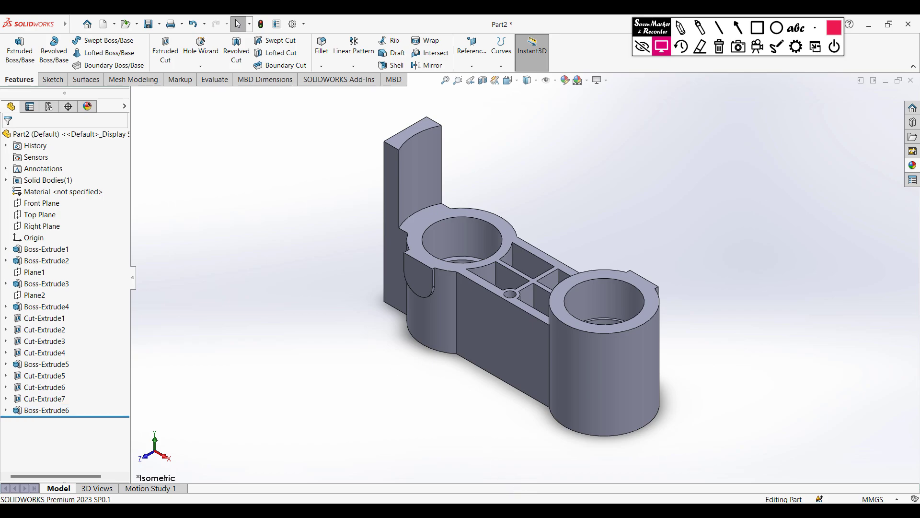
Switch to the PDF drawing and examine the threaded hole callouts on the flat pads in views C and D
left_click(487, 510)
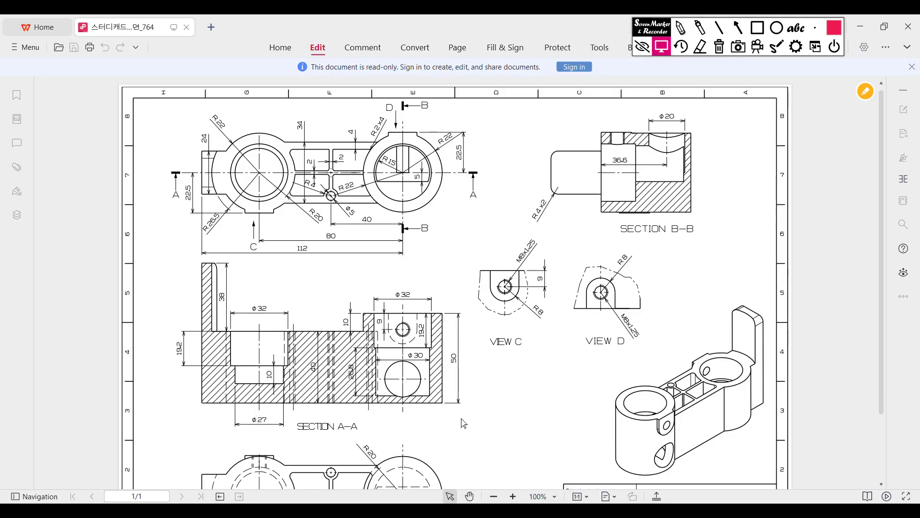
left_click(681, 29)
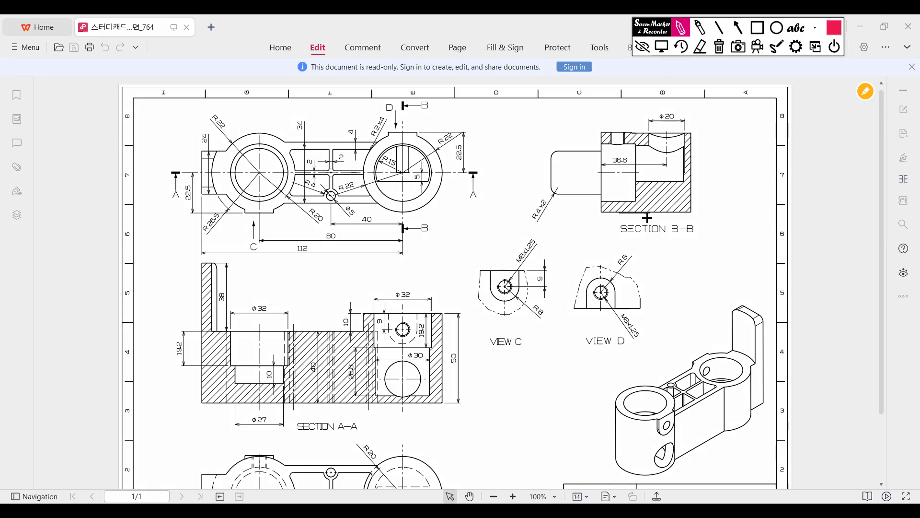
mouse_move(539, 236)
left_mouse_down()
mouse_move(525, 235)
mouse_move(524, 263)
mouse_move(541, 238)
left_mouse_up()
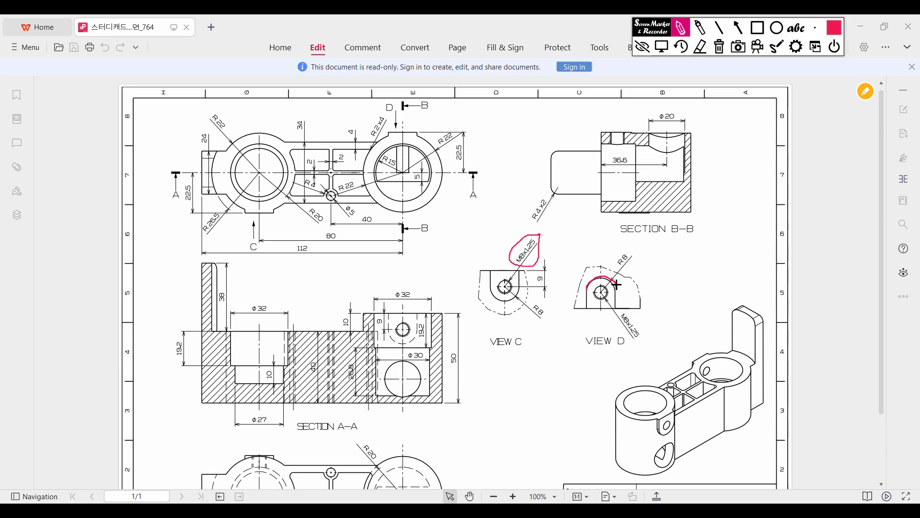
left_click_drag(618, 284, 587, 283)
left_click(719, 46)
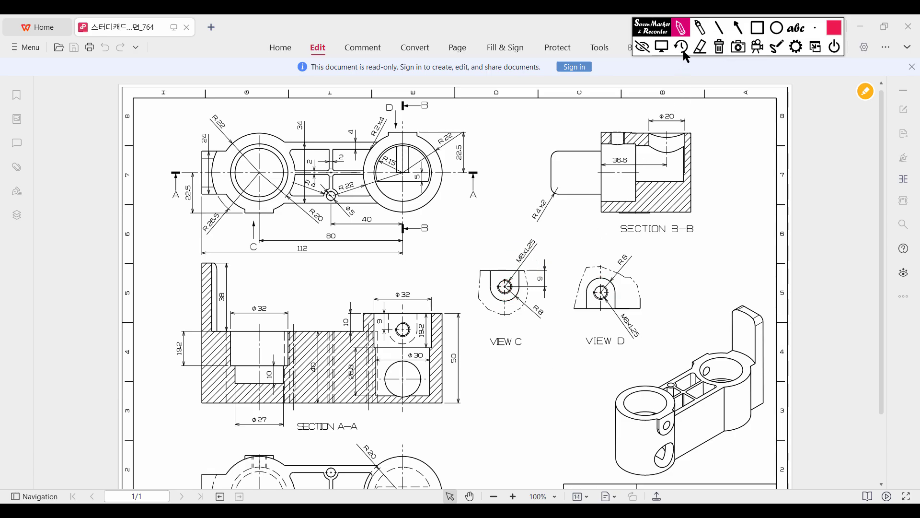
left_click(661, 46)
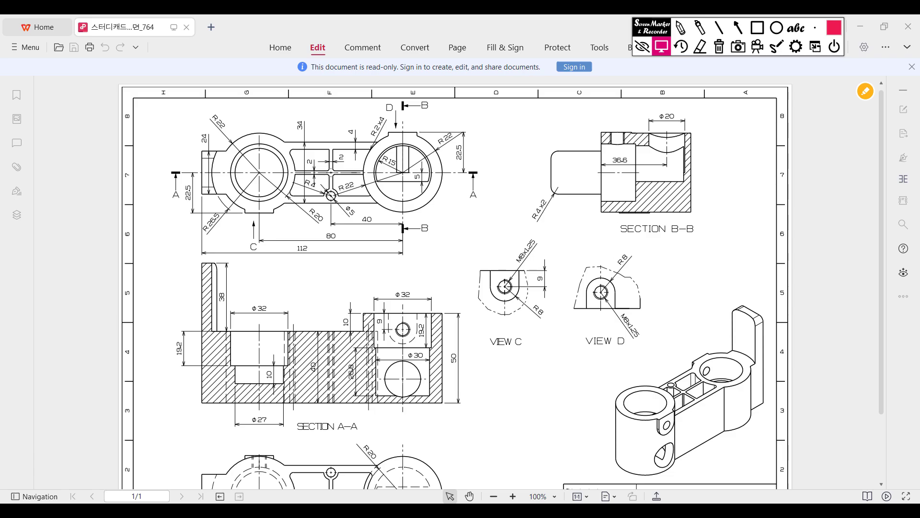
Switch back to SOLIDWORKS and, in the front view, define an ANSI Metric M8x1.25 tapped hole with a blind depth of 15 mm
left_click(480, 509)
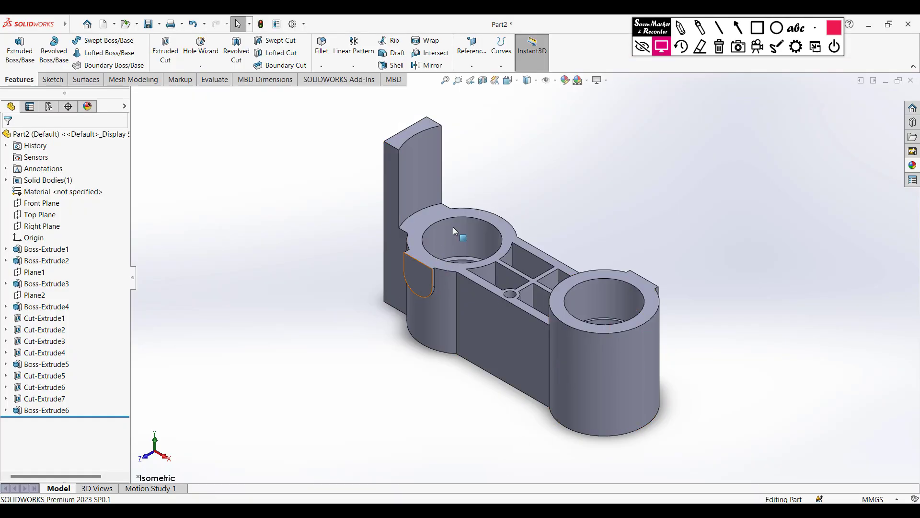
left_click(509, 83)
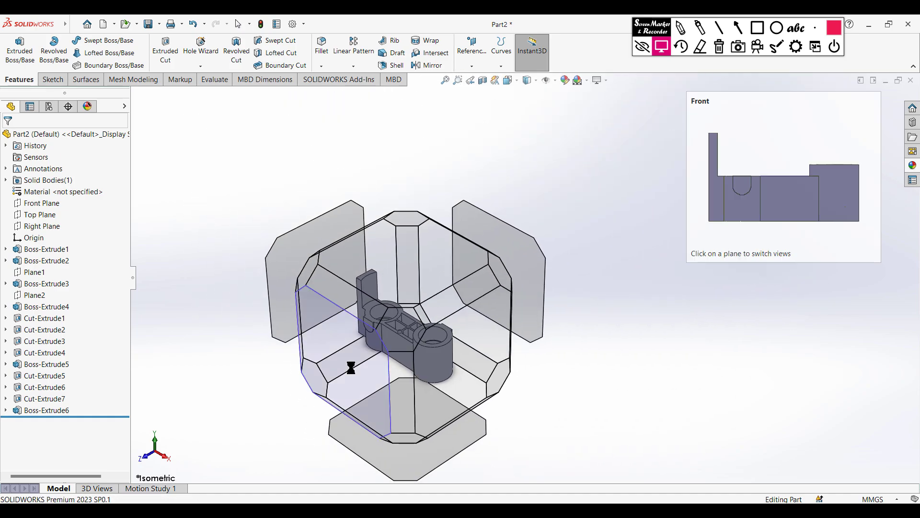
left_click(357, 370)
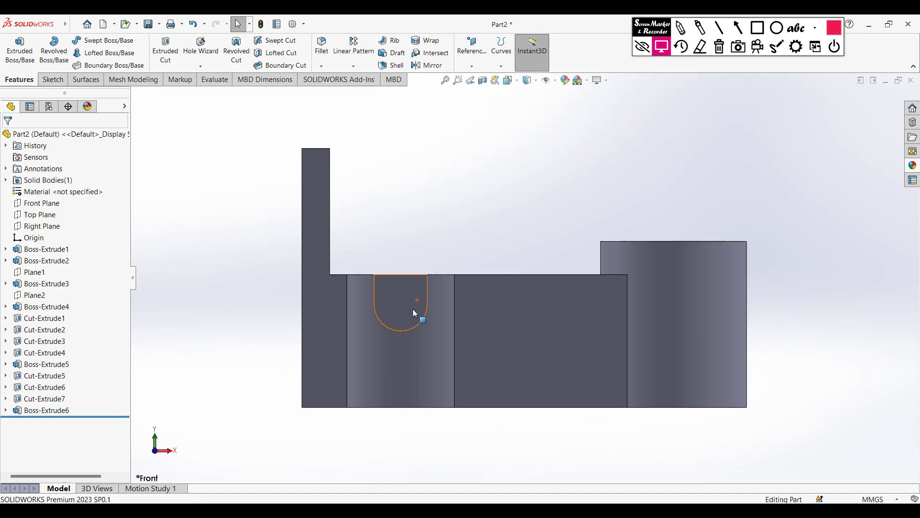
left_click(204, 51)
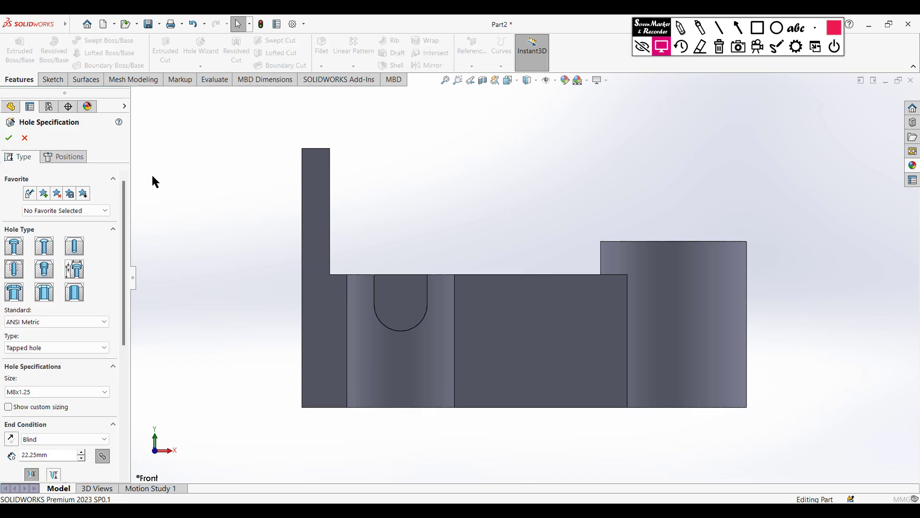
left_click(17, 273)
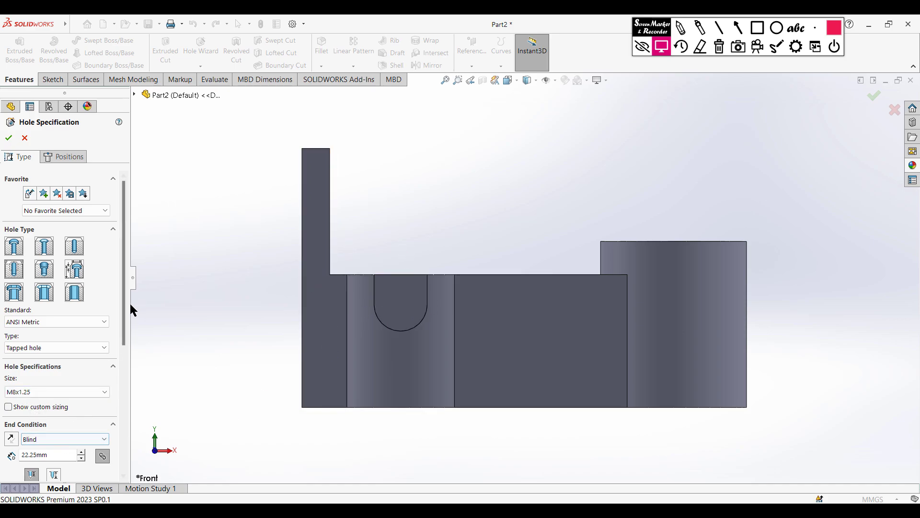
left_click_drag(126, 305, 126, 345)
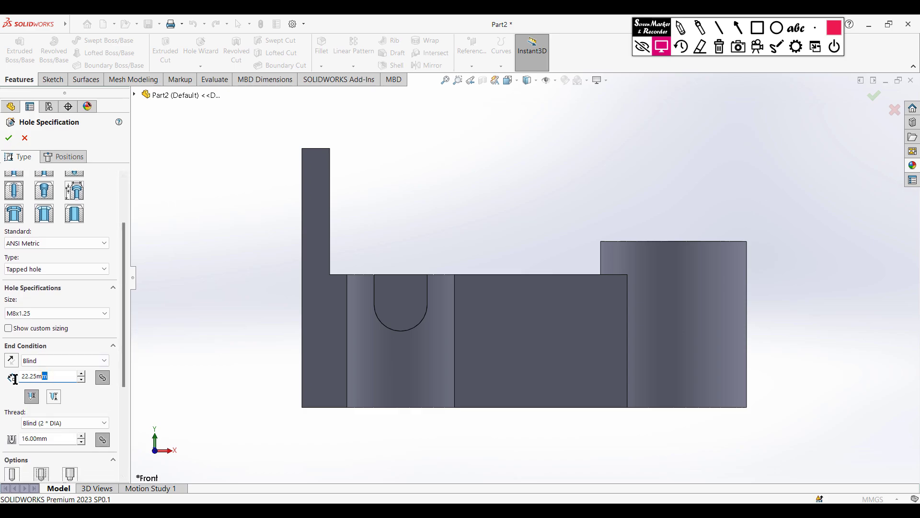
type("15")
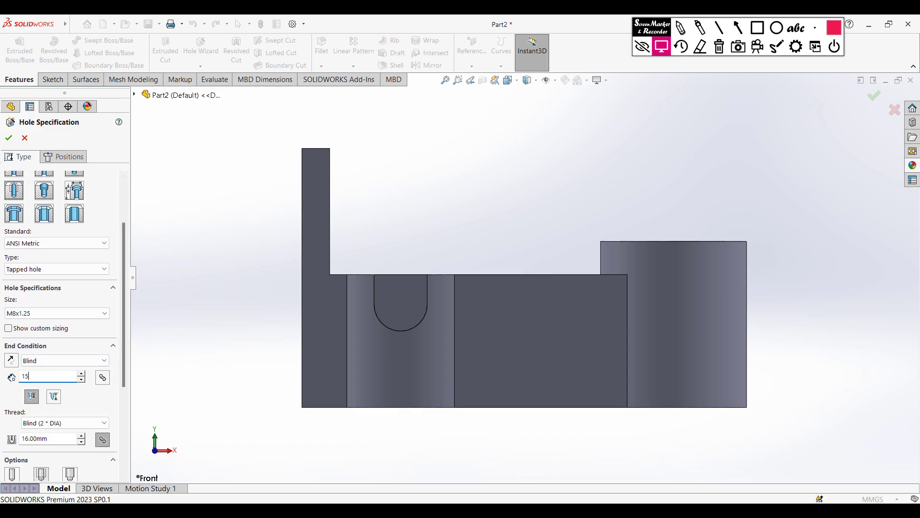
key("Return")
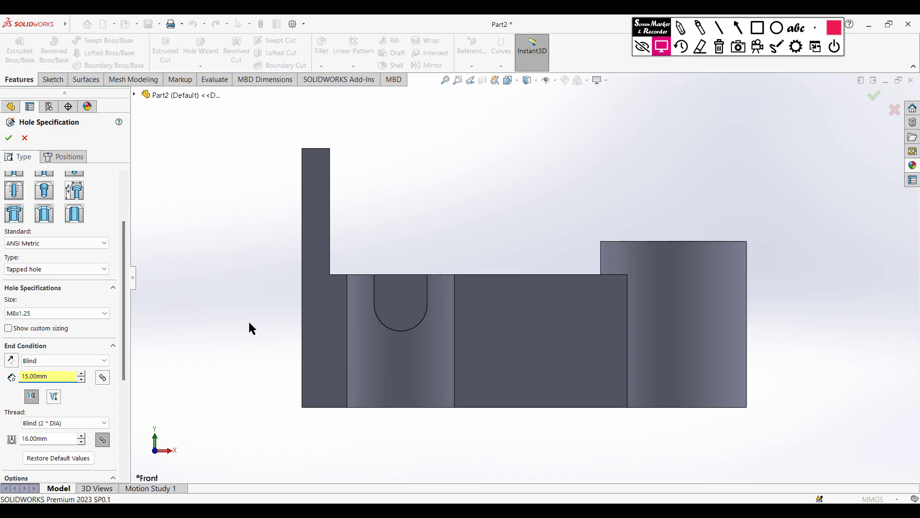
Place the tapped hole at the arc centre of the shorter cylinder's flat pad using a 3D sketch and create it
left_click(69, 158)
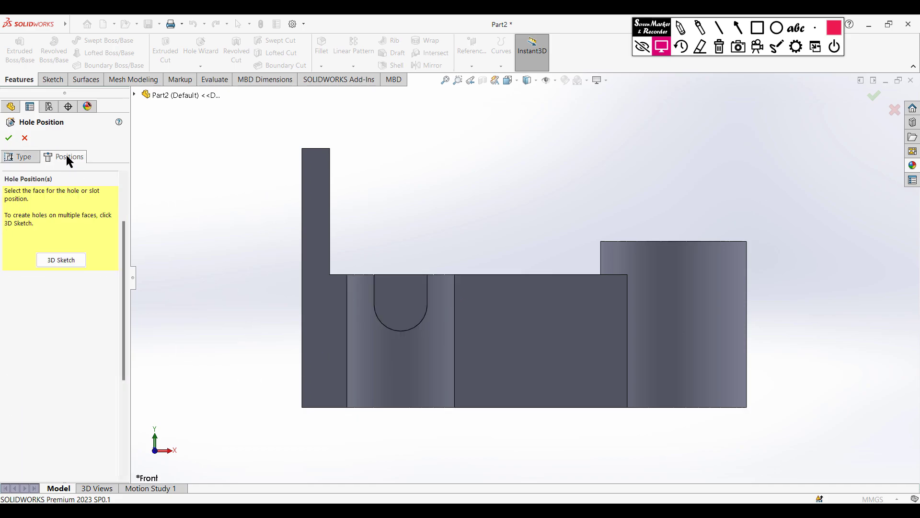
left_click(62, 260)
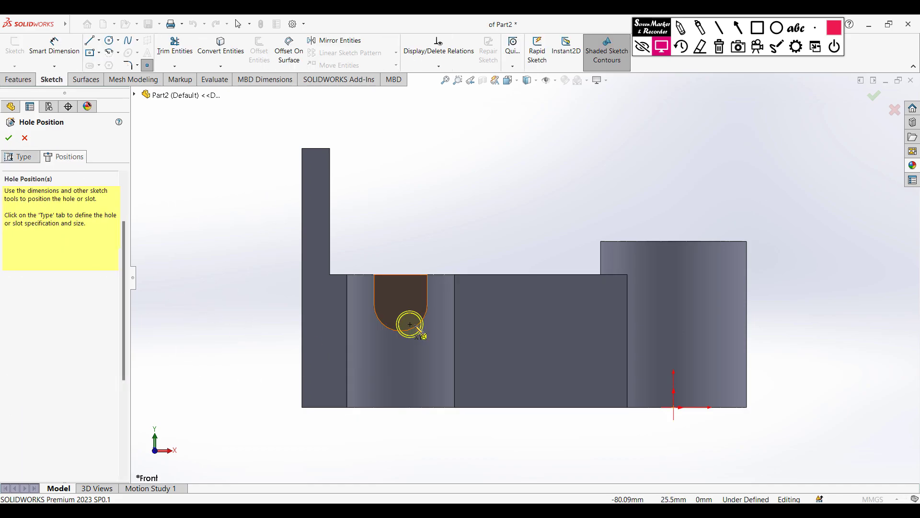
scroll(426, 329, "down", 5)
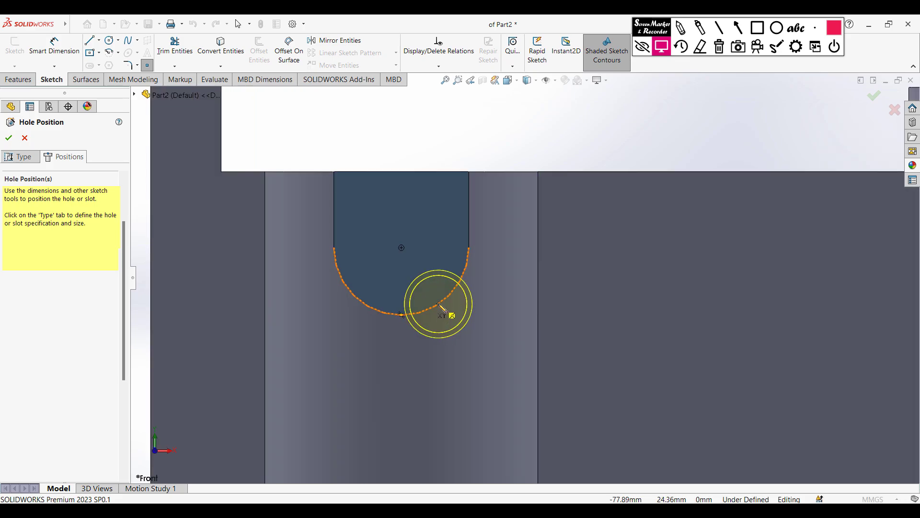
left_click(402, 248)
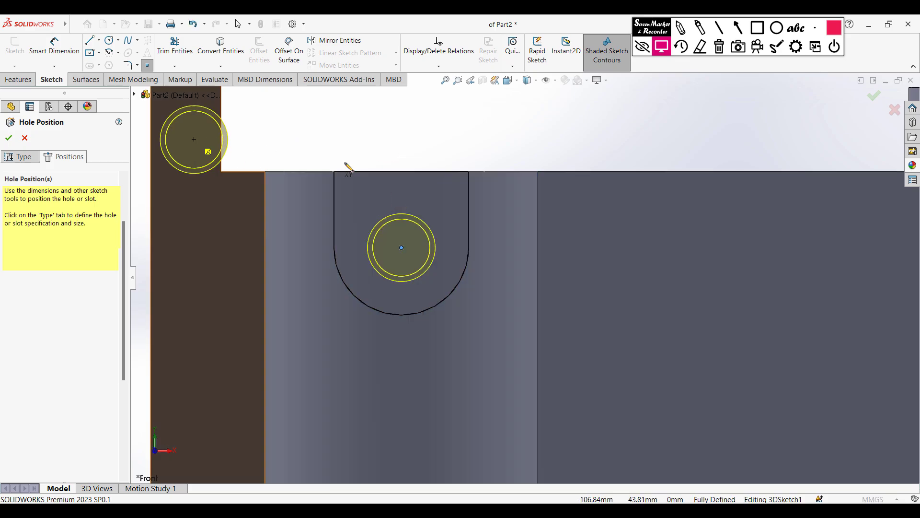
left_click(9, 138)
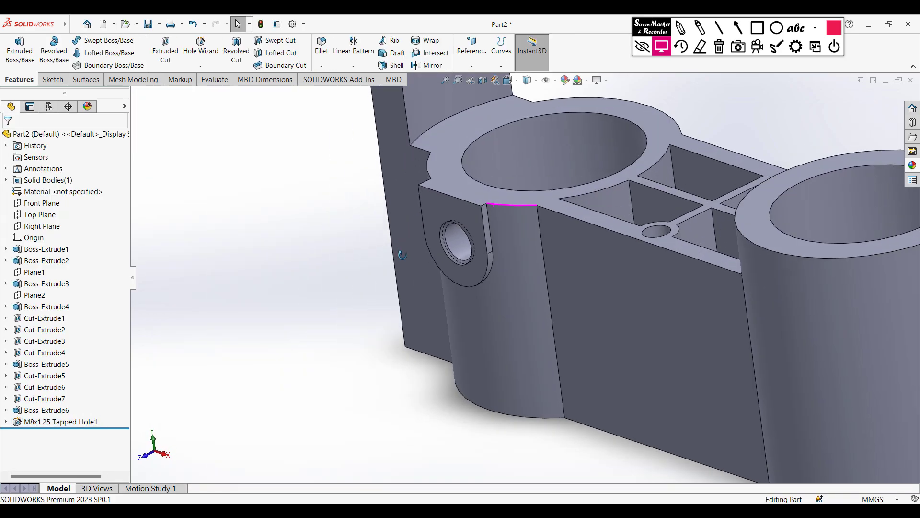
middle_click_drag(402, 255, 430, 286)
scroll(402, 306, "up", 4)
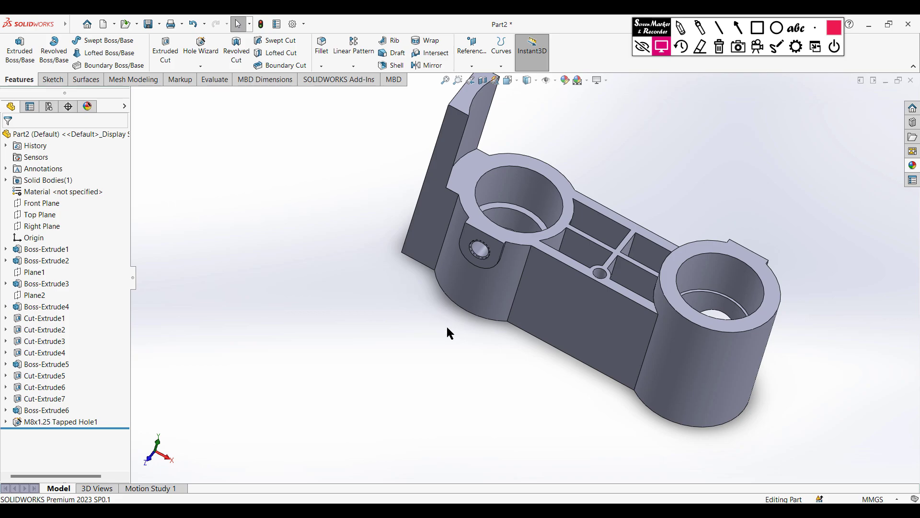
middle_click_drag(446, 325, 430, 374)
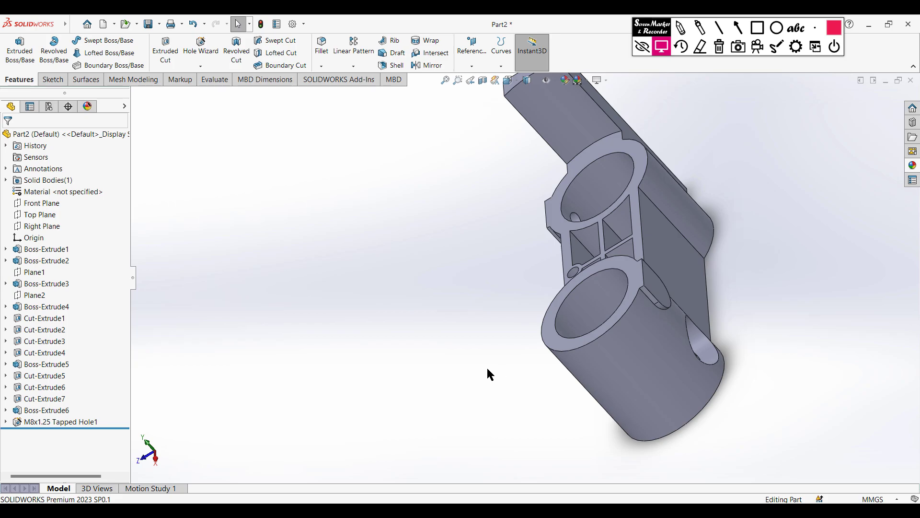
key("ctrl+7")
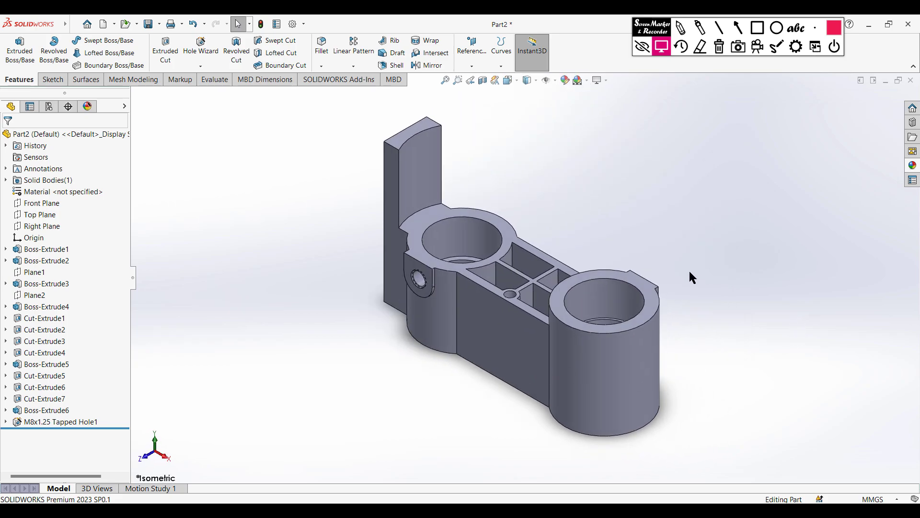
In the back view, define a second ANSI Metric M8x1.25 tapped hole with a blind depth of 15 mm
middle_click_drag(689, 273, 429, 257)
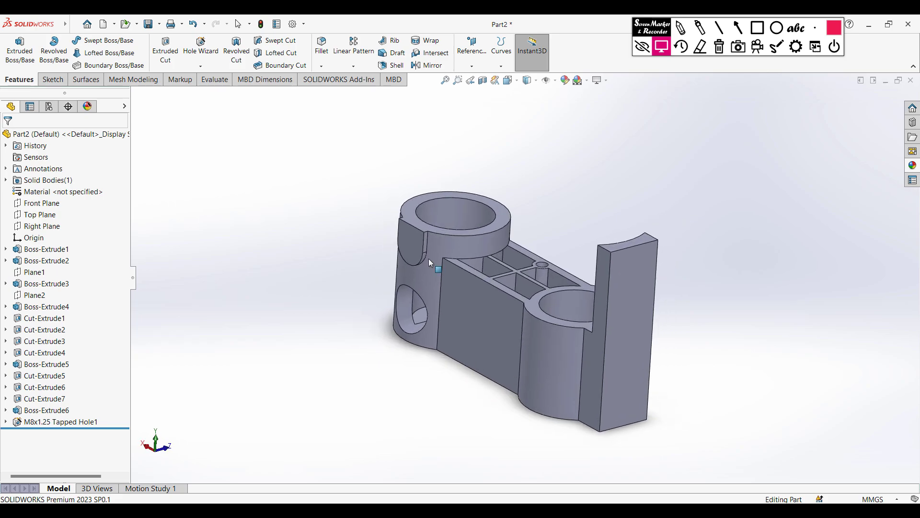
left_click(508, 80)
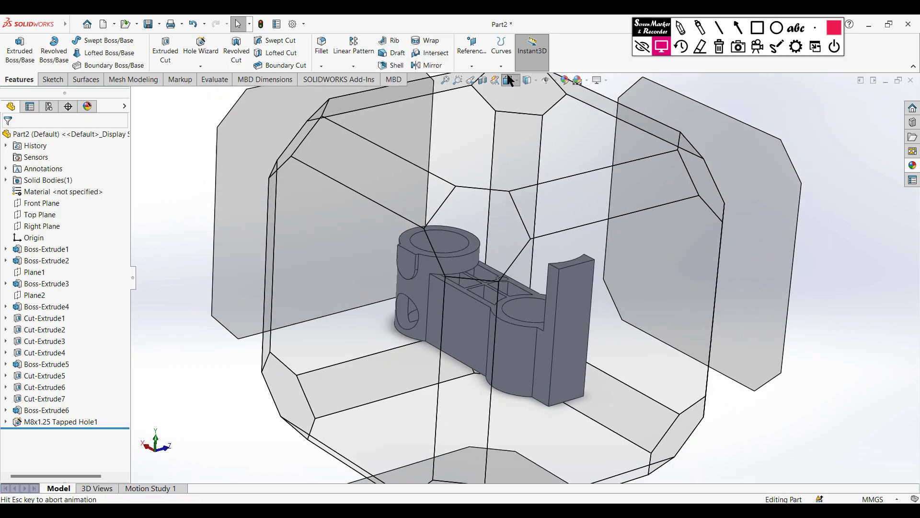
left_click(336, 334)
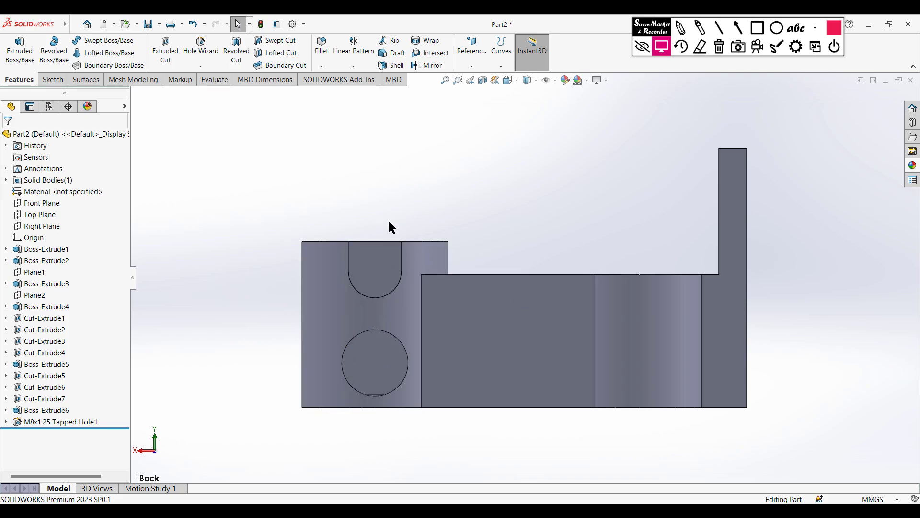
left_click(200, 46)
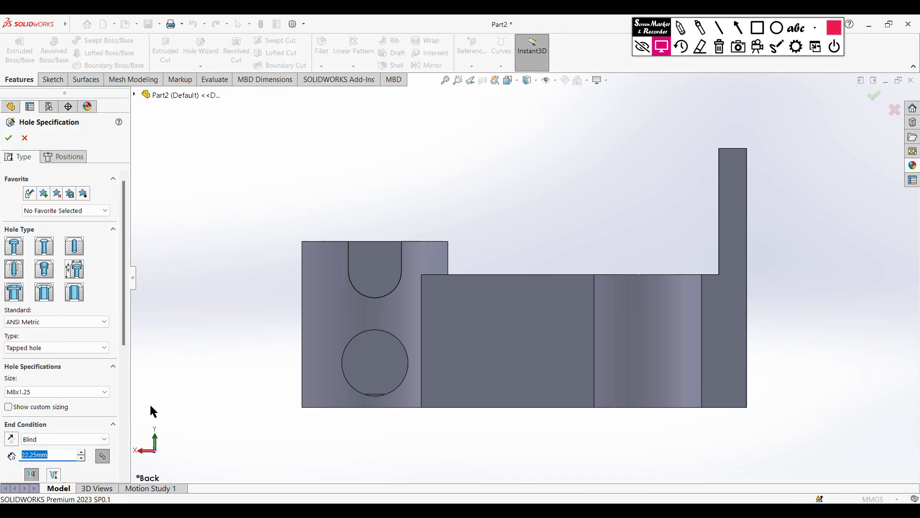
type("15")
key("Return")
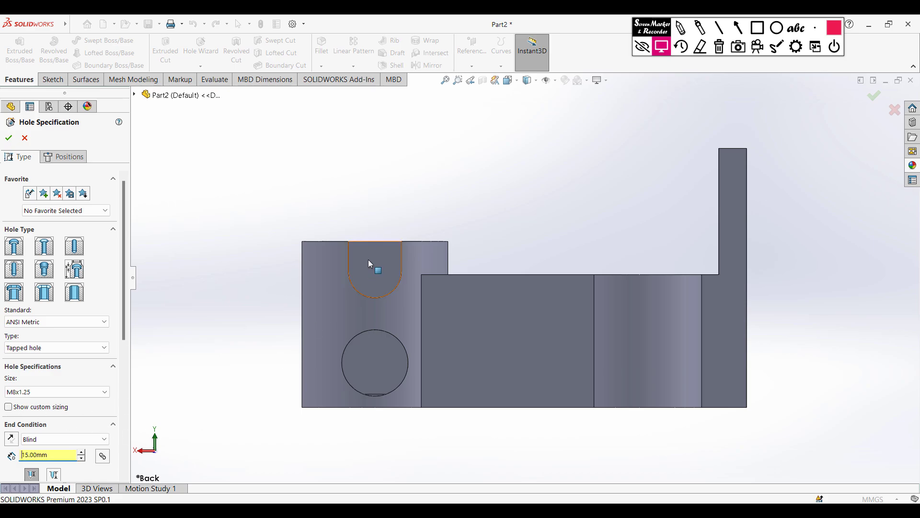
Place the second tapped hole at the arc centre of the taller cylinder's flat pad using a 3D sketch and create it
left_click(63, 154)
left_click(63, 265)
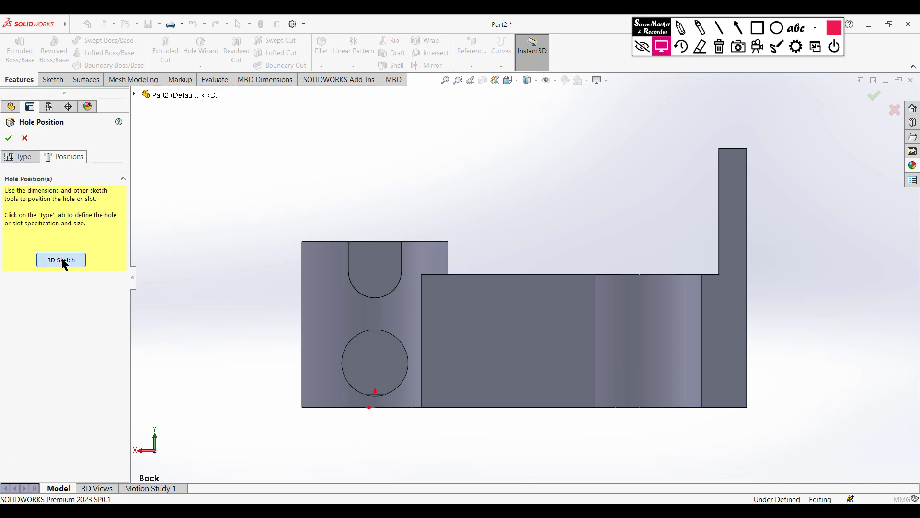
scroll(397, 289, "down", 5)
scroll(397, 290, "down", 4)
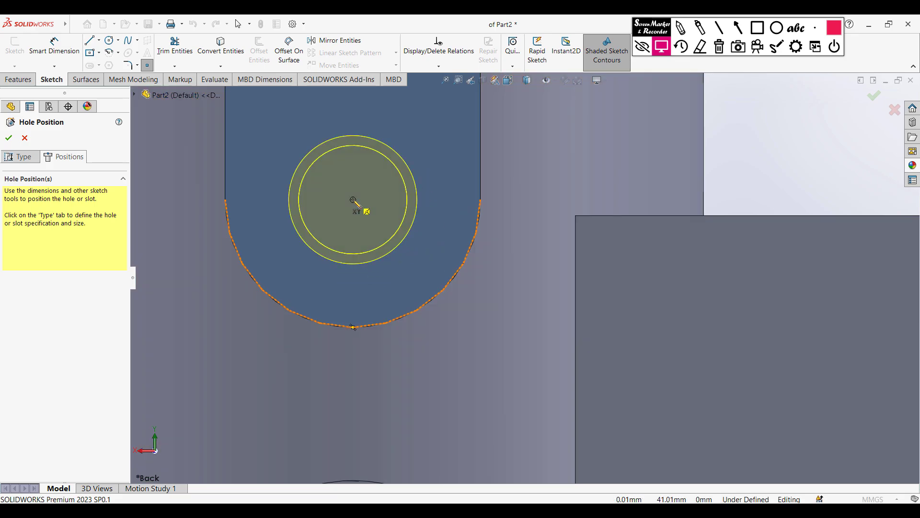
left_click(354, 200)
scroll(417, 245, "up", 3)
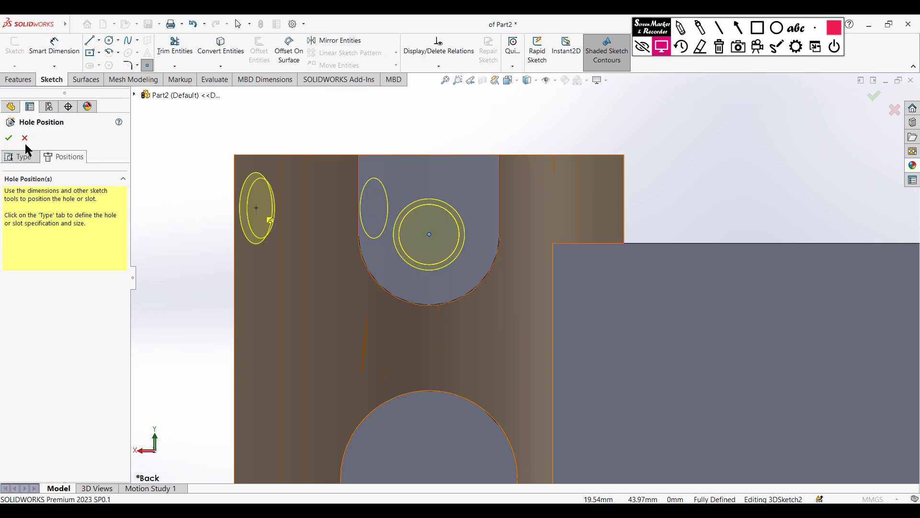
left_click(9, 139)
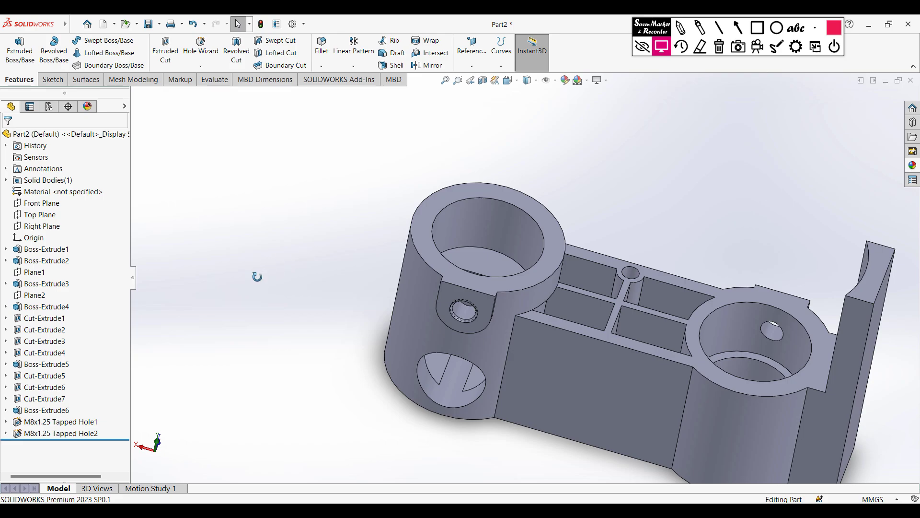
middle_click_drag(257, 276, 276, 318)
key("ctrl+7")
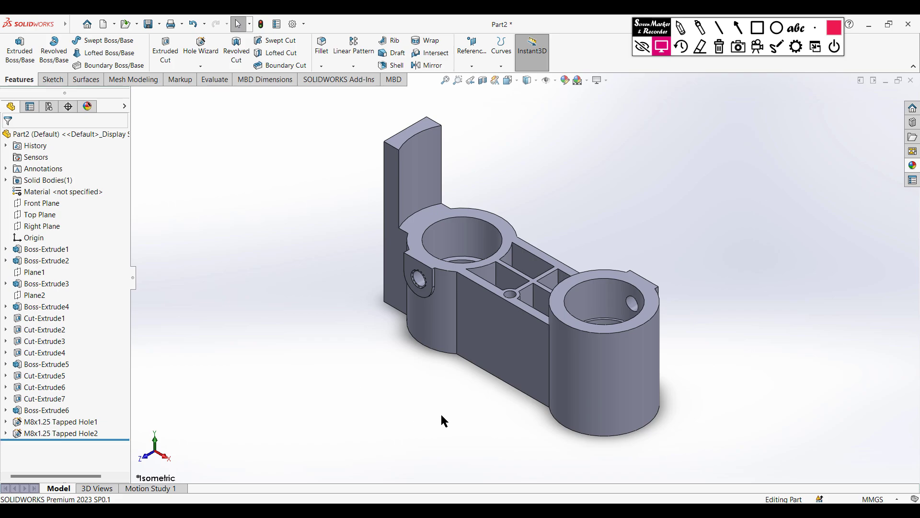
Switch to the PDF drawing and examine the fillet radii of the rib pockets and the upright plate's corners
key("alt+Tab")
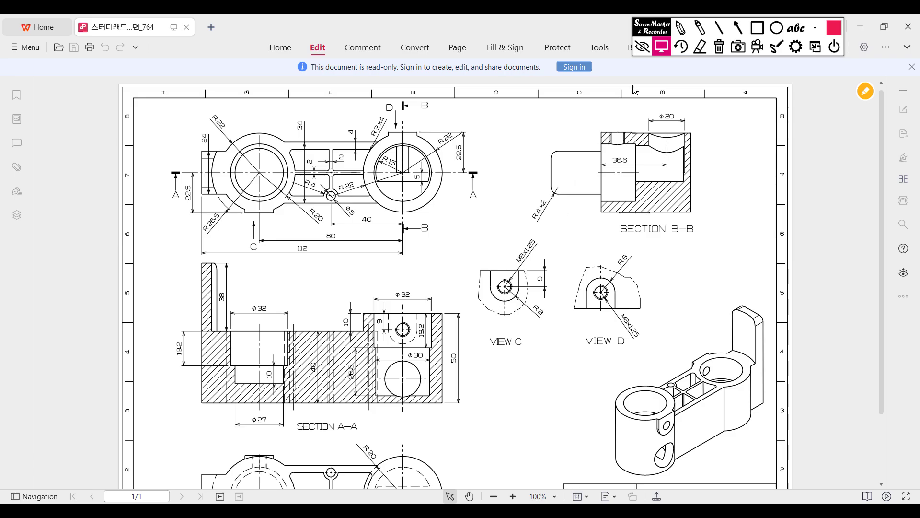
left_click(681, 29)
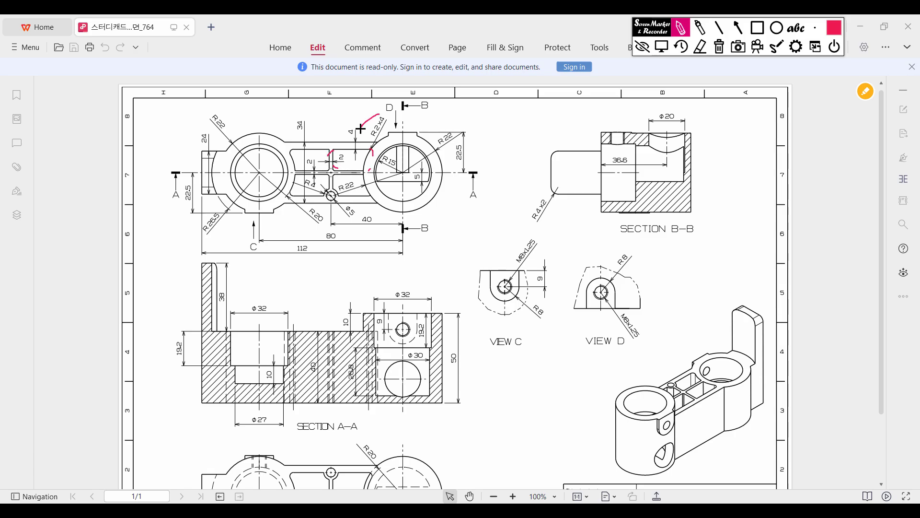
mouse_move(370, 143)
left_mouse_down()
mouse_move(392, 115)
mouse_move(381, 109)
left_mouse_up()
mouse_move(206, 150)
left_mouse_down()
mouse_move(198, 154)
mouse_move(214, 153)
left_mouse_up()
left_click_drag(519, 221, 535, 201)
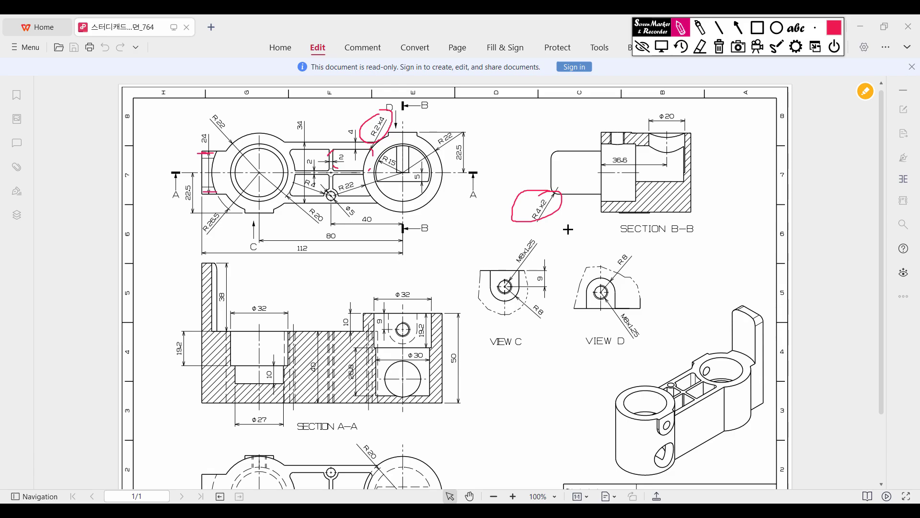
left_click(719, 47)
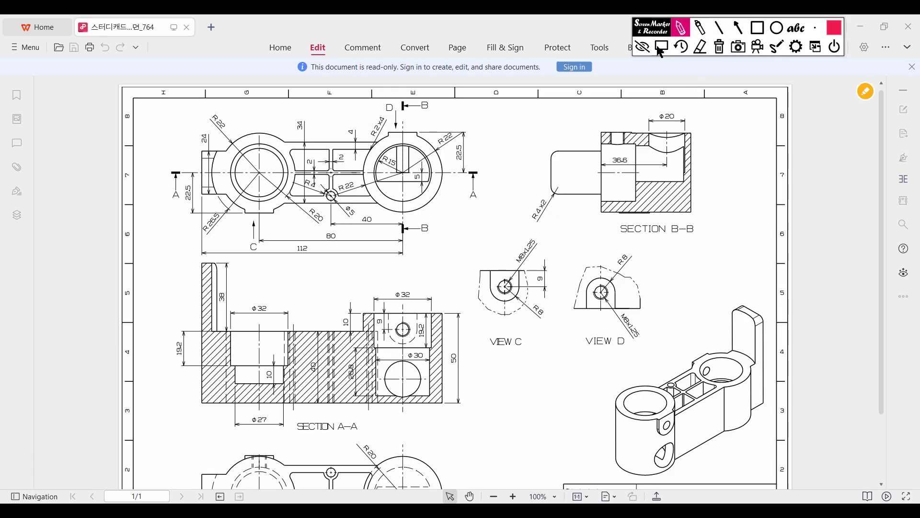
Switch back to SOLIDWORKS and start a 2 mm fillet, selecting the two shorter-cylinder corner edges of the rib pocket away from the small hole
left_click(662, 46)
key("alt+Tab")
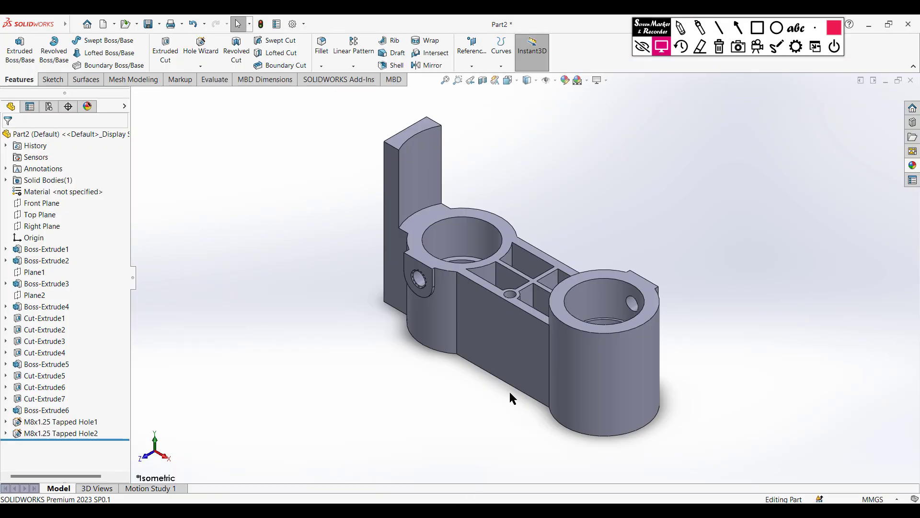
left_click(322, 45)
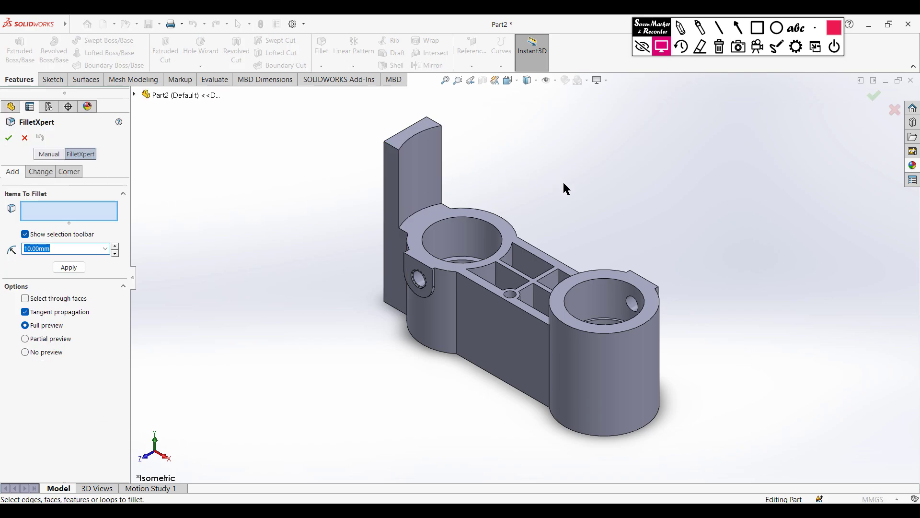
type("2")
scroll(527, 265, "down", 2)
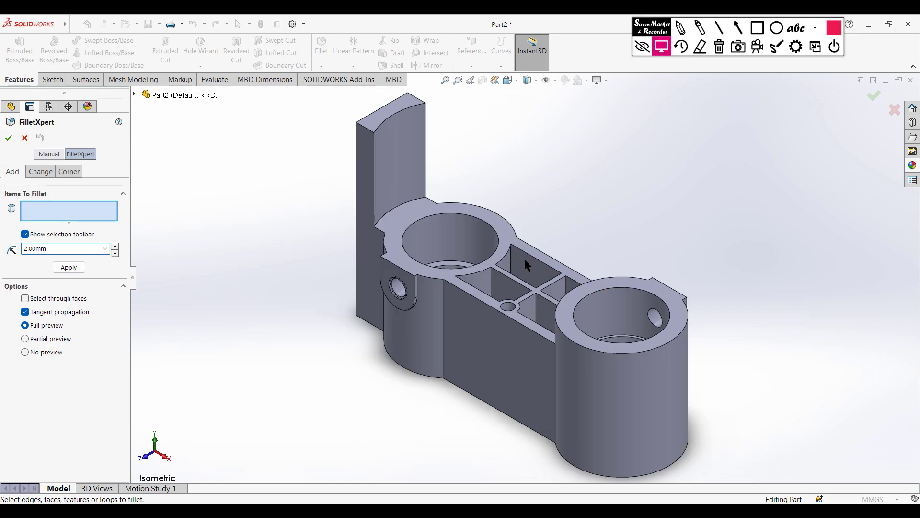
scroll(527, 265, "down", 3)
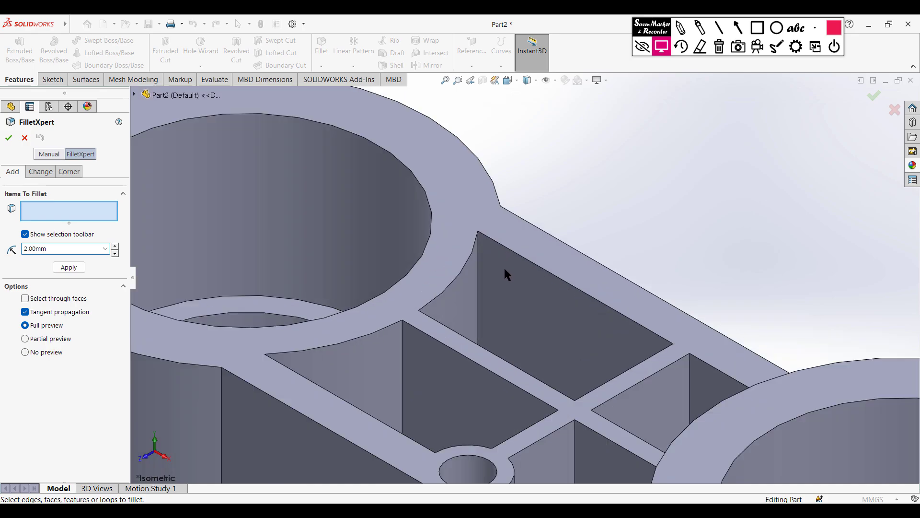
left_click(480, 265)
scroll(608, 202, "up", 4)
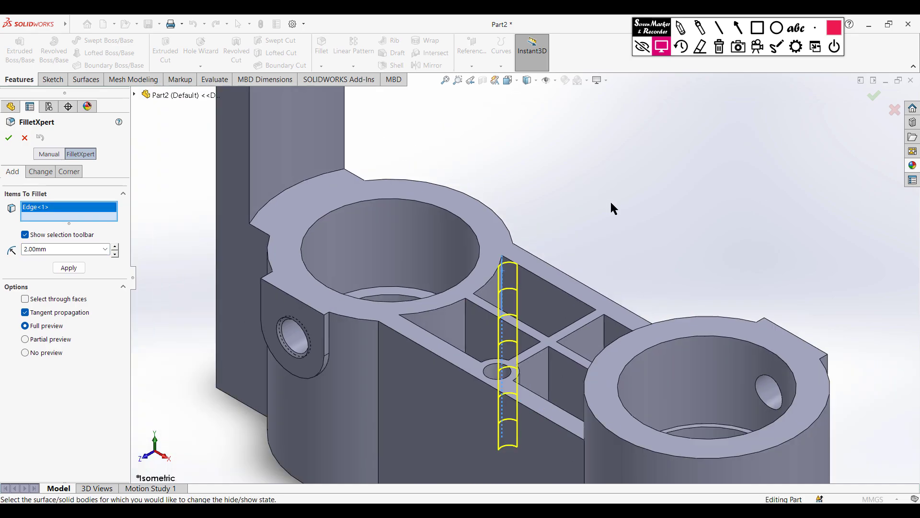
middle_click_drag(610, 201, 634, 361)
left_click(493, 303)
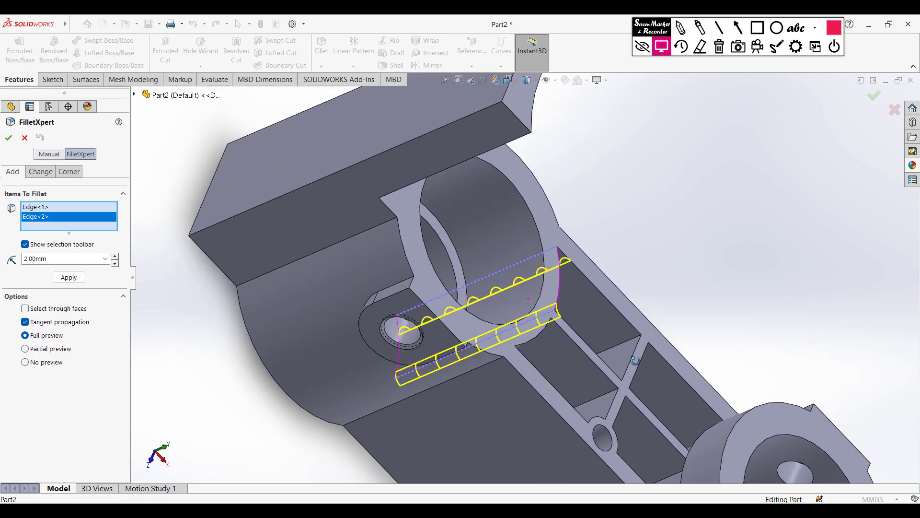
Remove the wrongly picked face from the fillet selection and add the same pocket's two remaining vertical corner edges at the cross rib
left_click(620, 341)
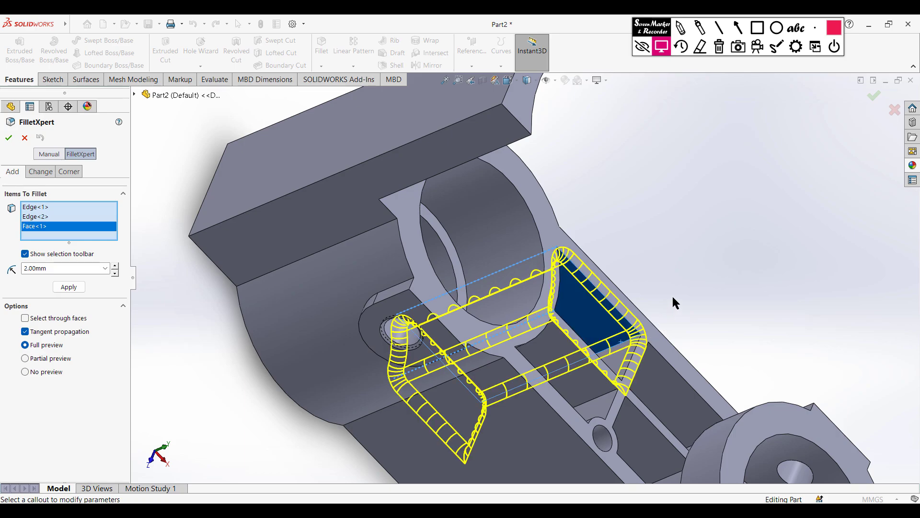
right_click(63, 226)
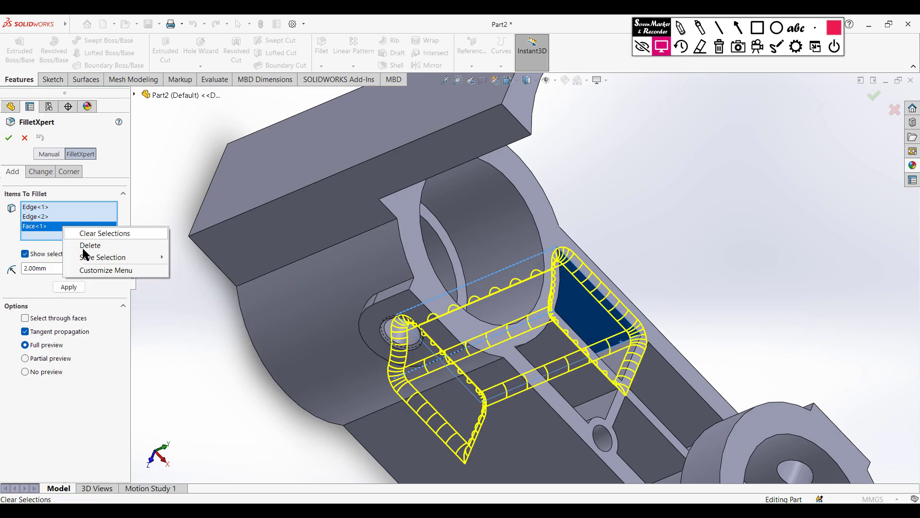
left_click(90, 246)
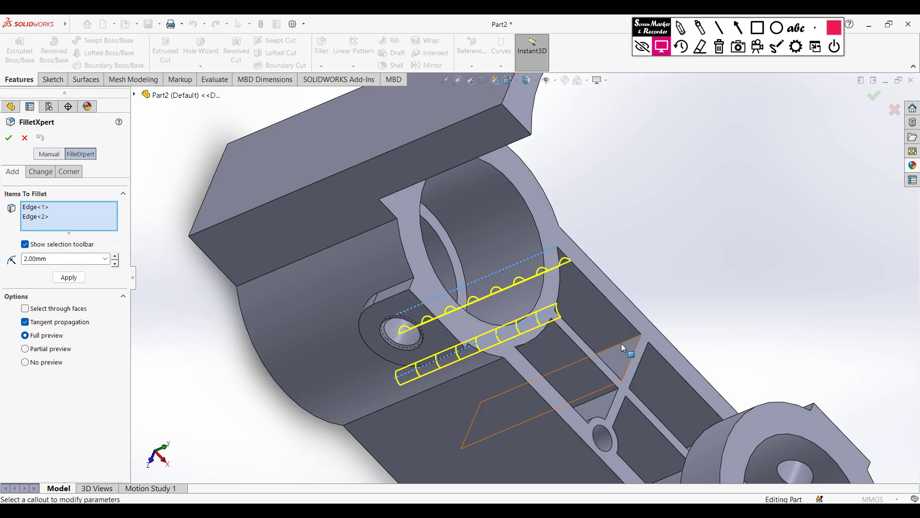
left_click(621, 343)
middle_click_drag(674, 257, 594, 351)
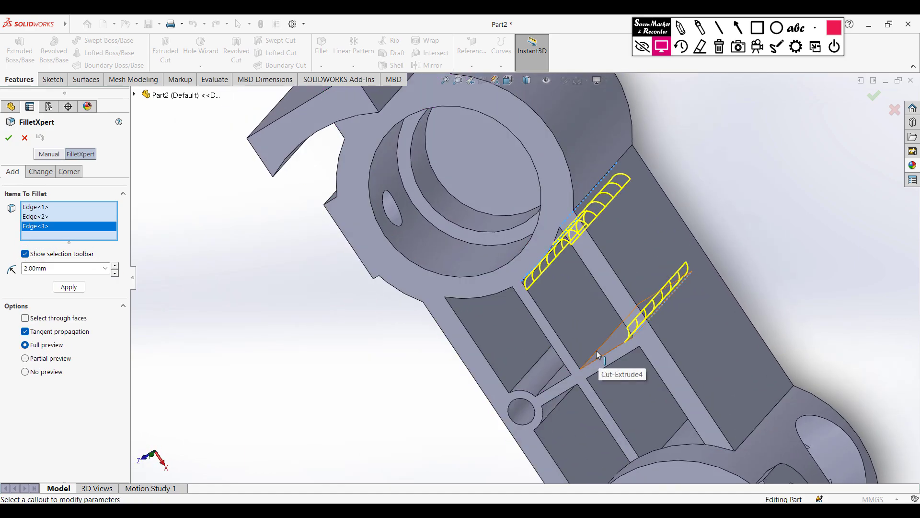
left_click(598, 354)
Add the three vertical corner edges of the neighbouring pocket, between the shorter cylinder and the small hole's boss, to the 2 mm fillet
middle_click_drag(515, 349, 543, 261)
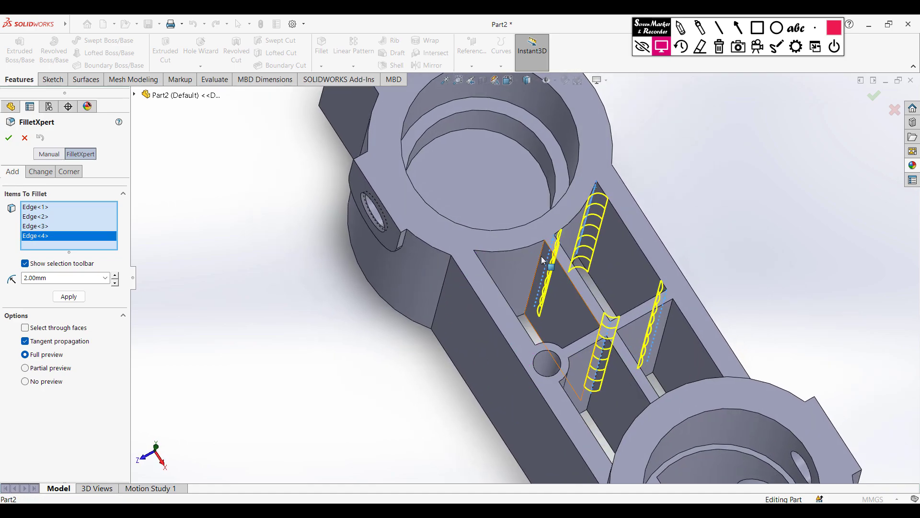
left_click(541, 258)
middle_click_drag(554, 281, 485, 276)
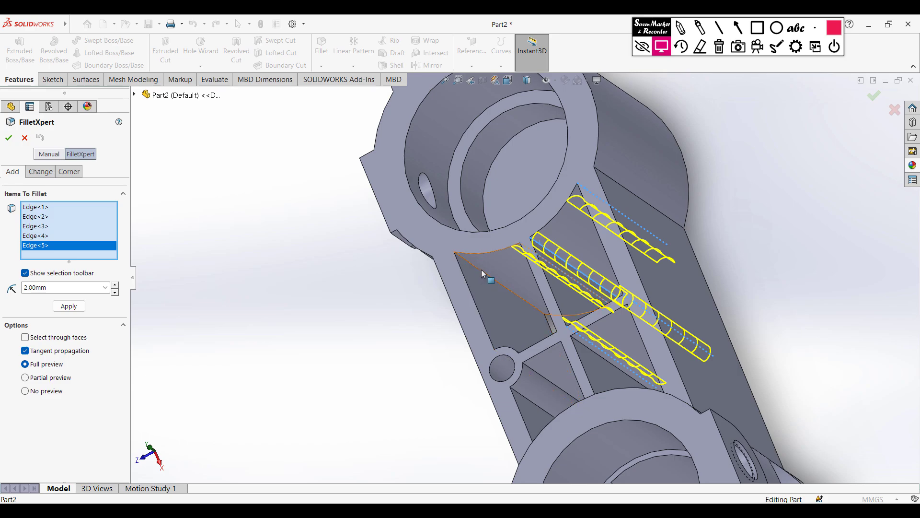
left_click(483, 274)
middle_click_drag(522, 319, 522, 329)
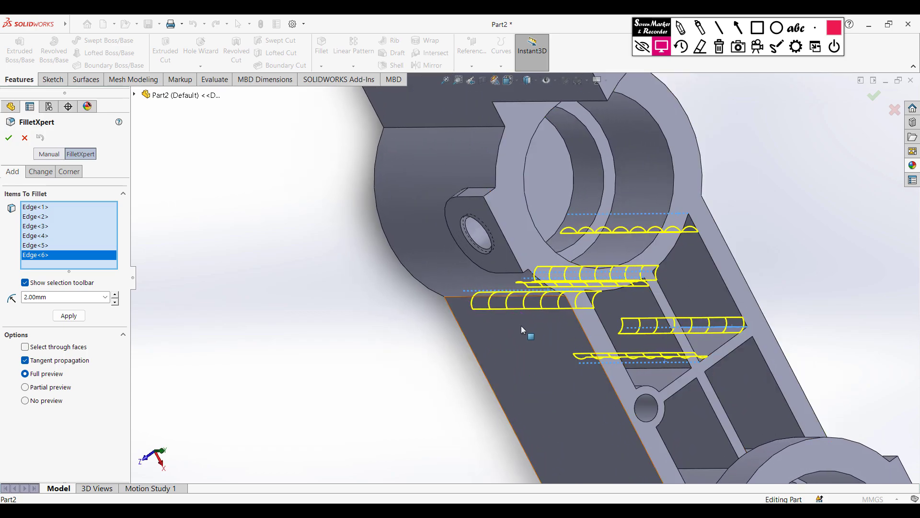
left_click(661, 370)
Add all four vertical corner edges of the pocket beside the taller cylinder, away from the small hole, to the 2 mm fillet
middle_click_drag(666, 370, 738, 438)
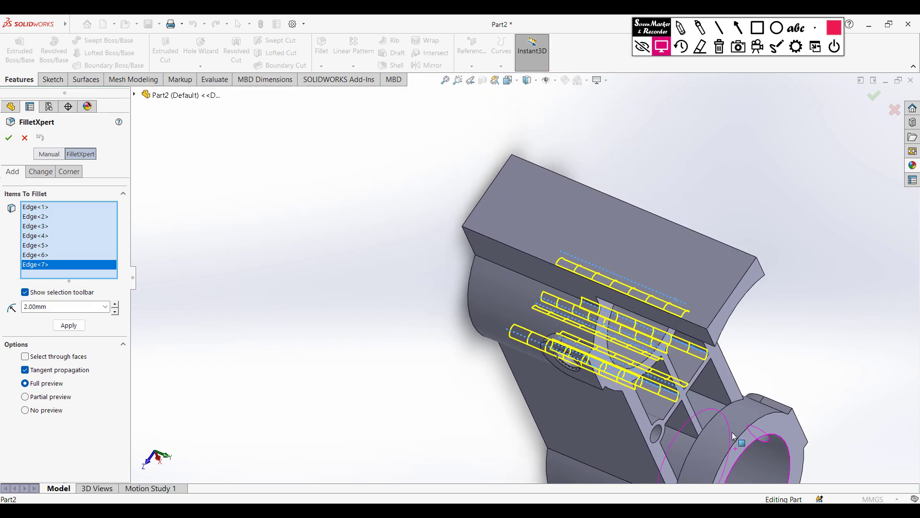
left_click(719, 403)
middle_click_drag(783, 368, 638, 271, "ctrl")
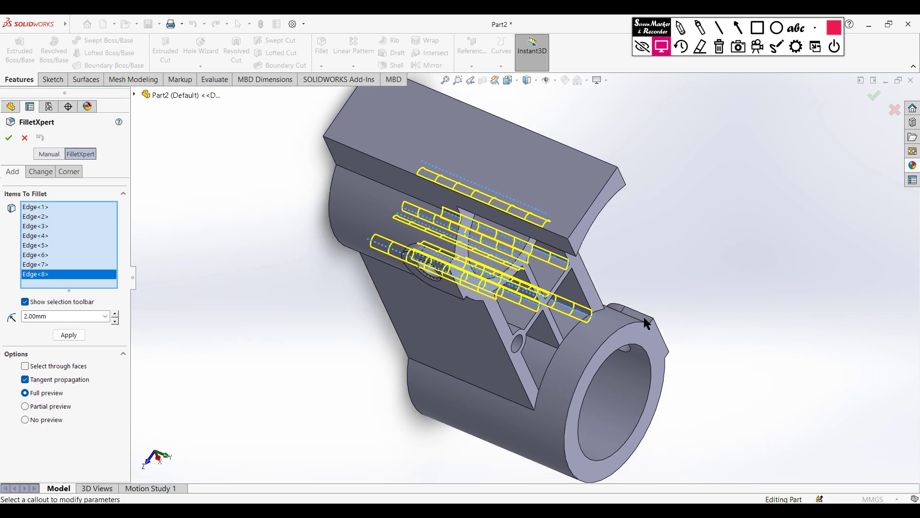
middle_click_drag(680, 332, 616, 236)
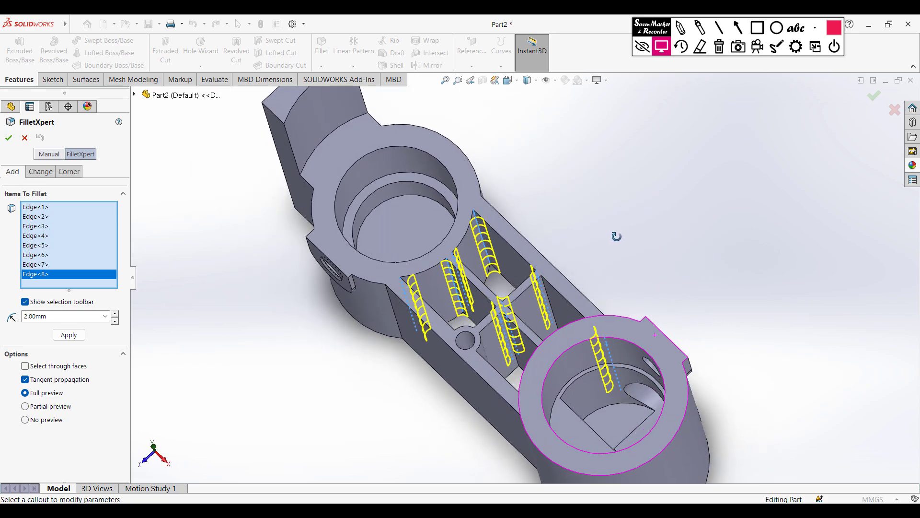
left_click(550, 298)
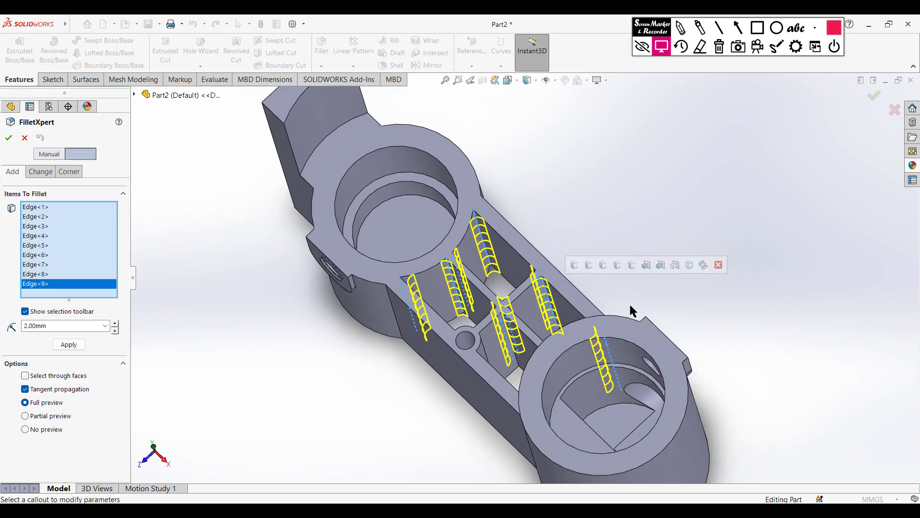
middle_click_drag(630, 308, 614, 349)
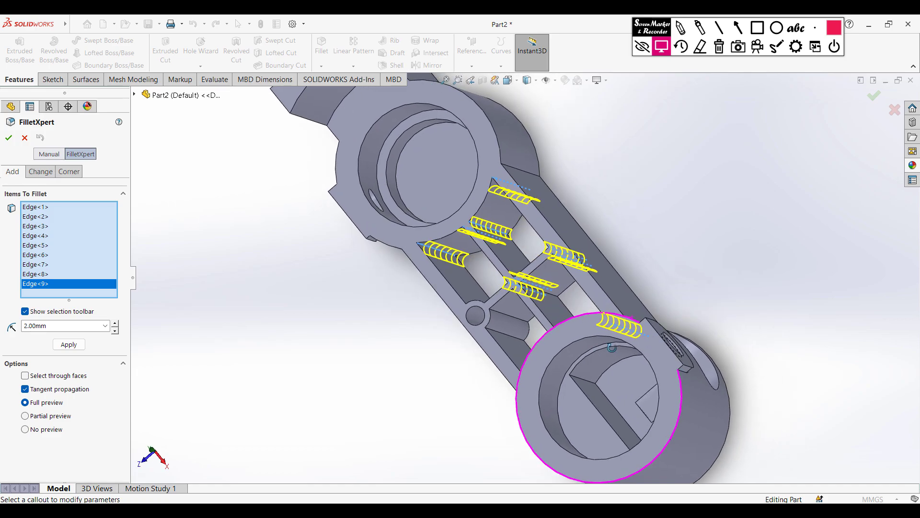
left_click(553, 295)
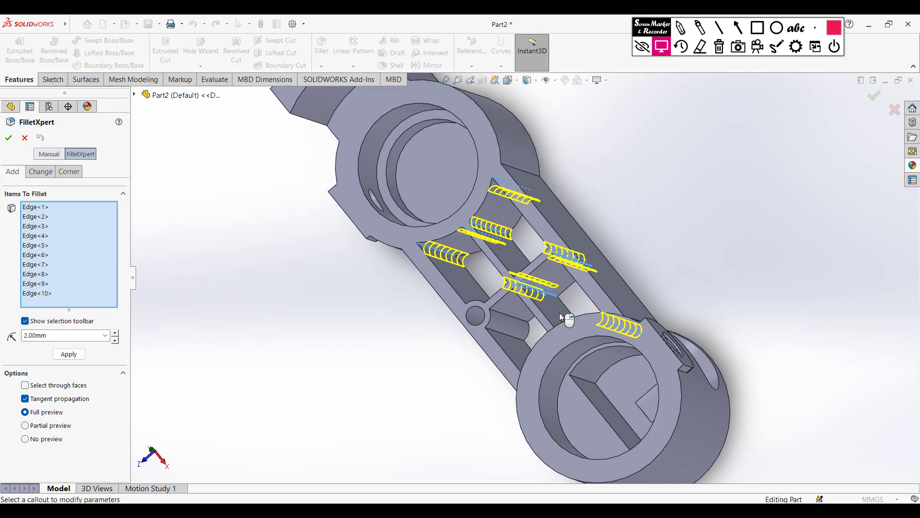
middle_click_drag(585, 338, 560, 314)
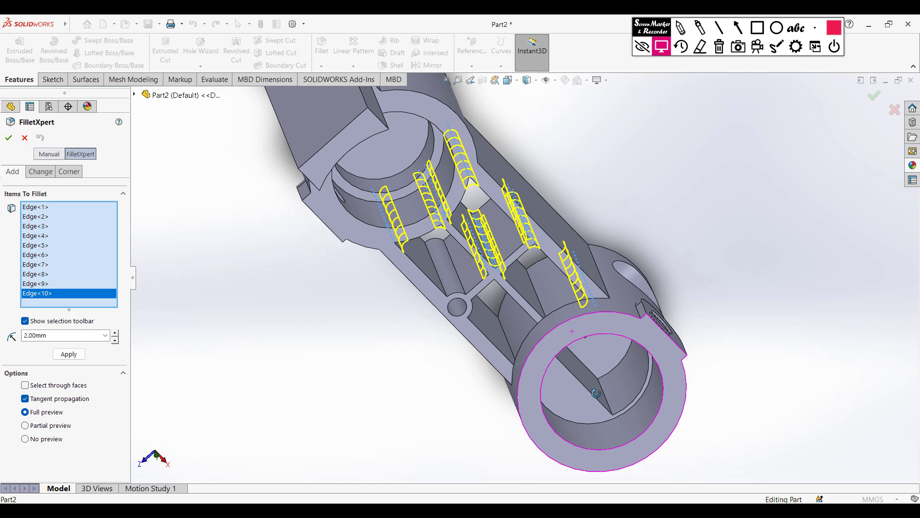
left_click(542, 311)
Add the last pocket's three vertical corner edges beside the taller cylinder, create the 2 mm fillet and return to the isometric view
middle_click_drag(541, 353, 539, 317)
left_click(517, 343)
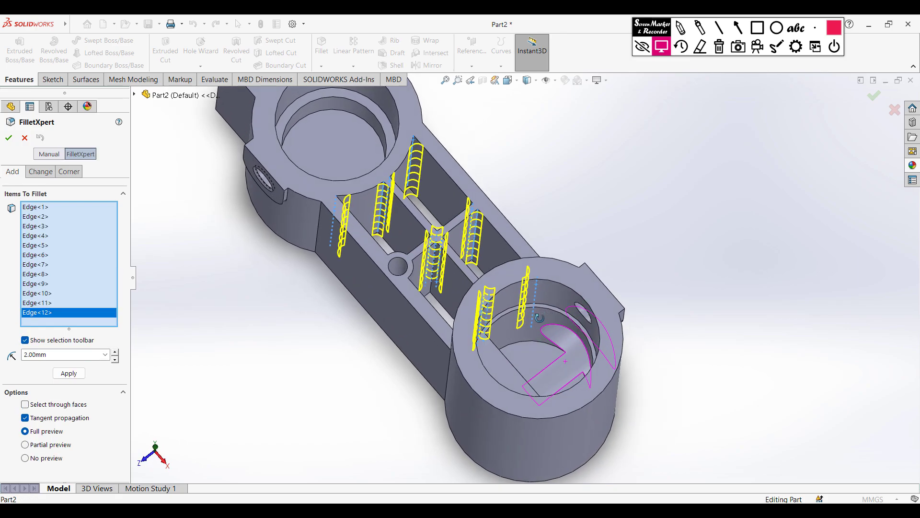
left_click(430, 287)
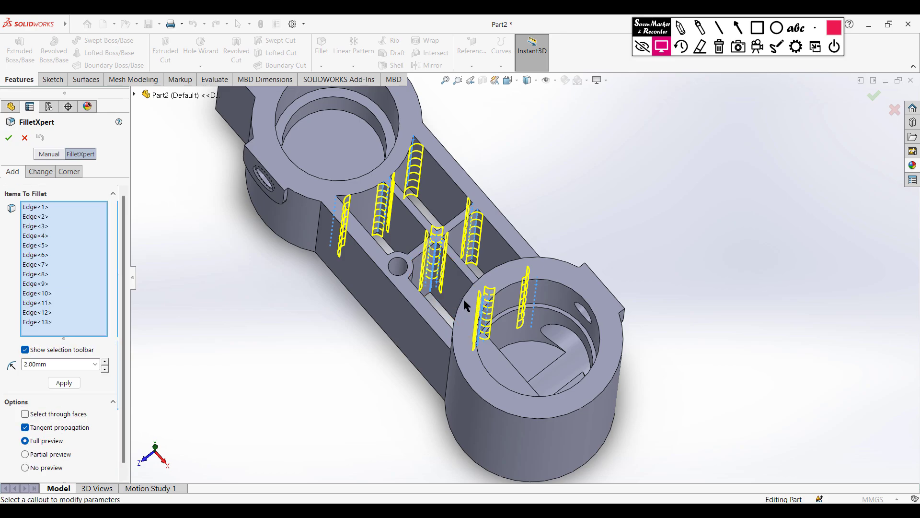
middle_click_drag(479, 305, 484, 352)
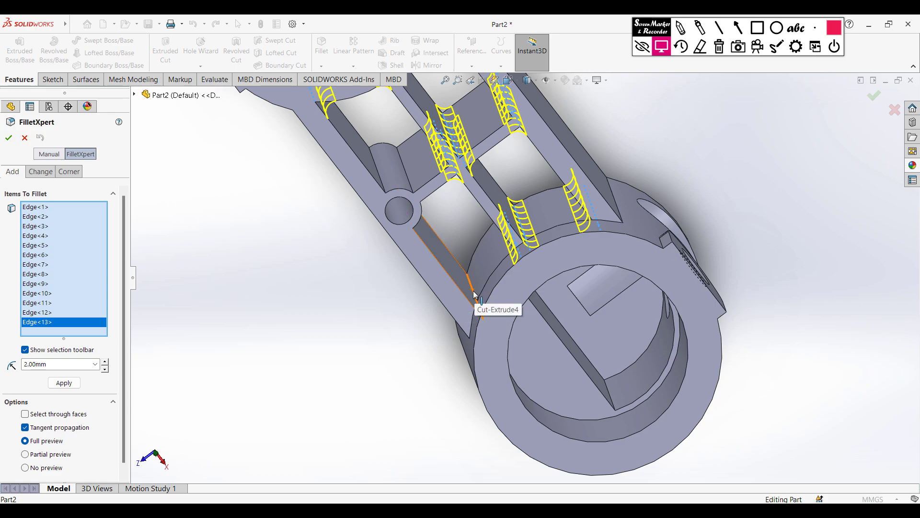
left_click(474, 295)
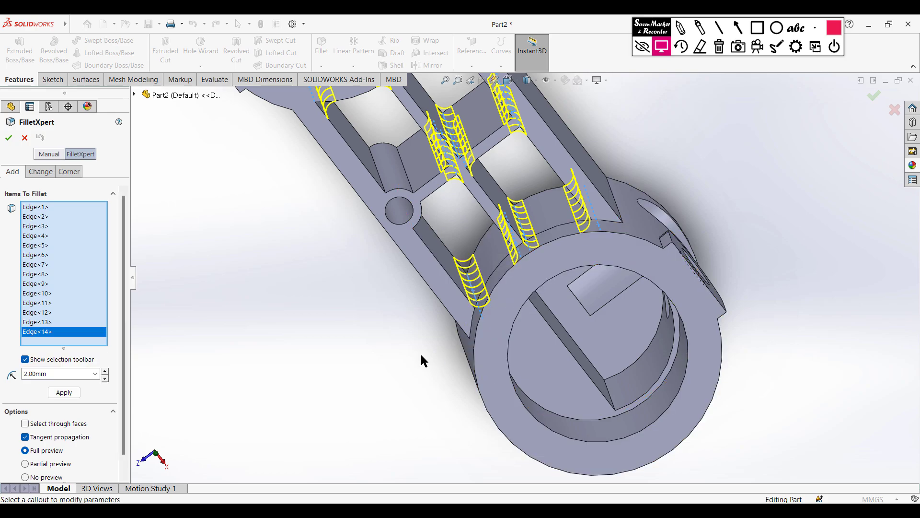
middle_click_drag(421, 355, 423, 278)
left_click(9, 138)
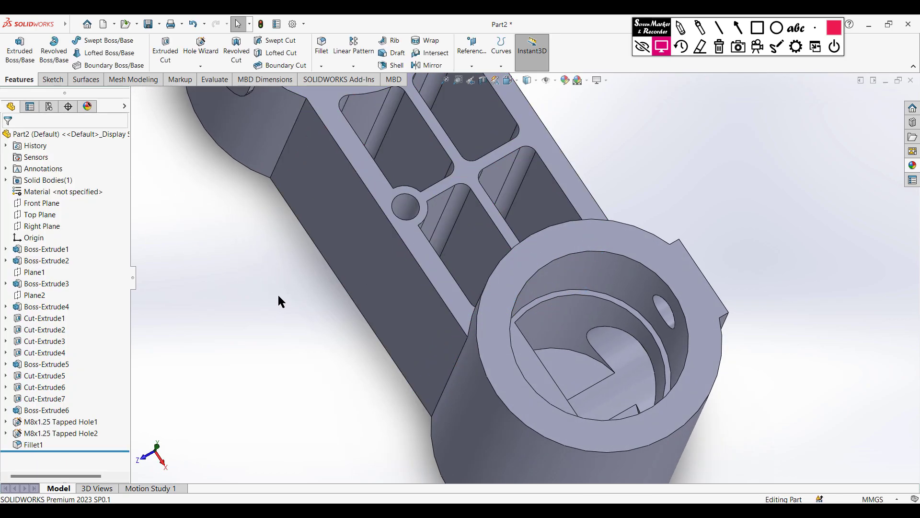
key("ctrl+7")
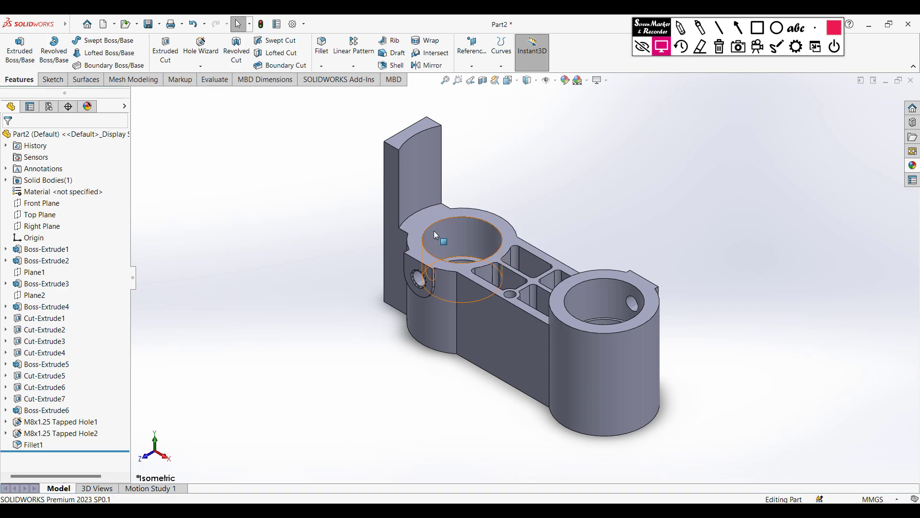
Fillet the two upper corner edges of the upright plate with a 4 mm radius and return to the isometric view
left_click(330, 54)
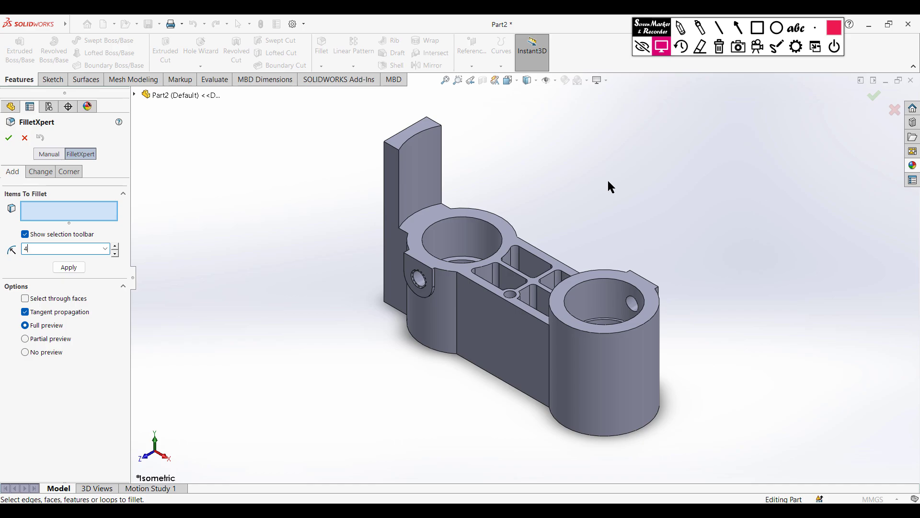
key("BackSpace")
type("4")
key("Return")
left_click(392, 144)
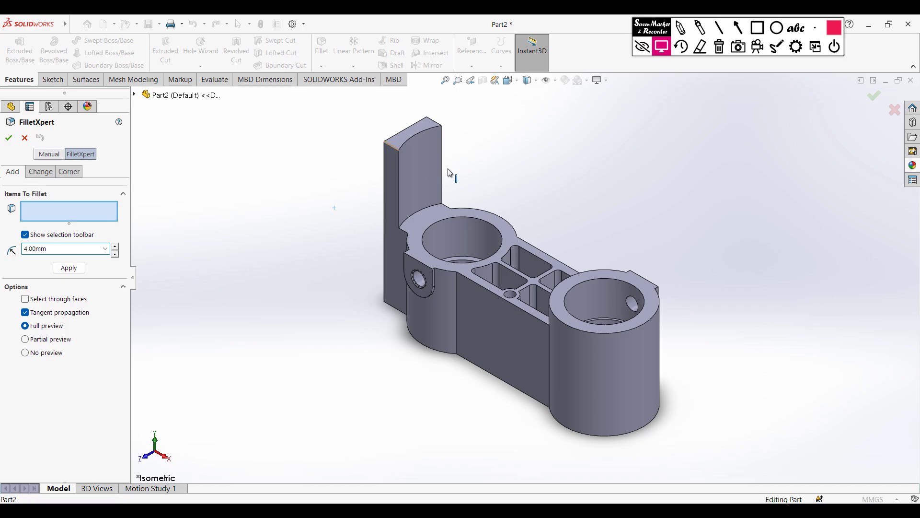
middle_click_drag(520, 164, 470, 64)
left_click(462, 105)
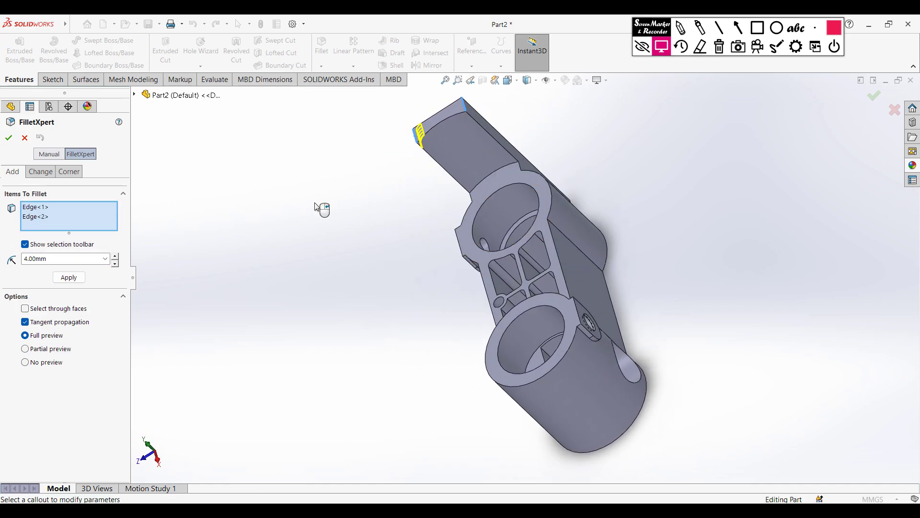
left_click(9, 138)
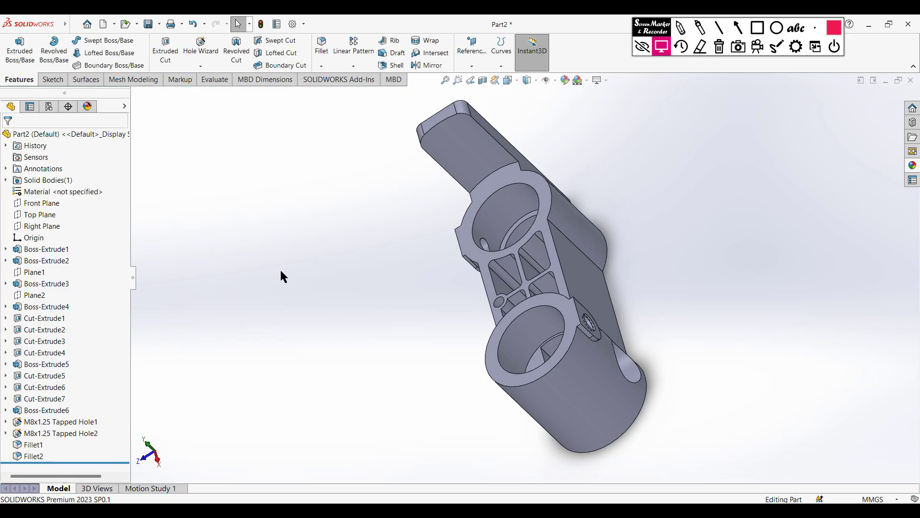
key("ctrl+7")
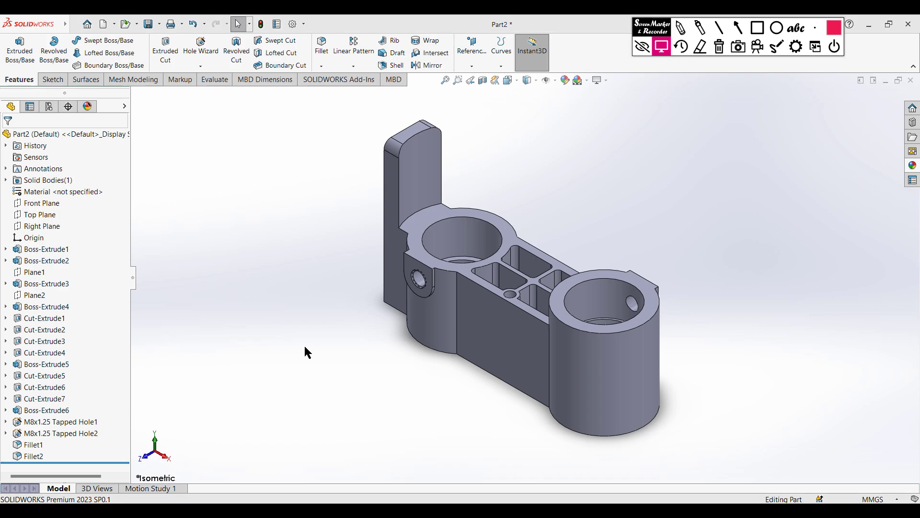
key("super")
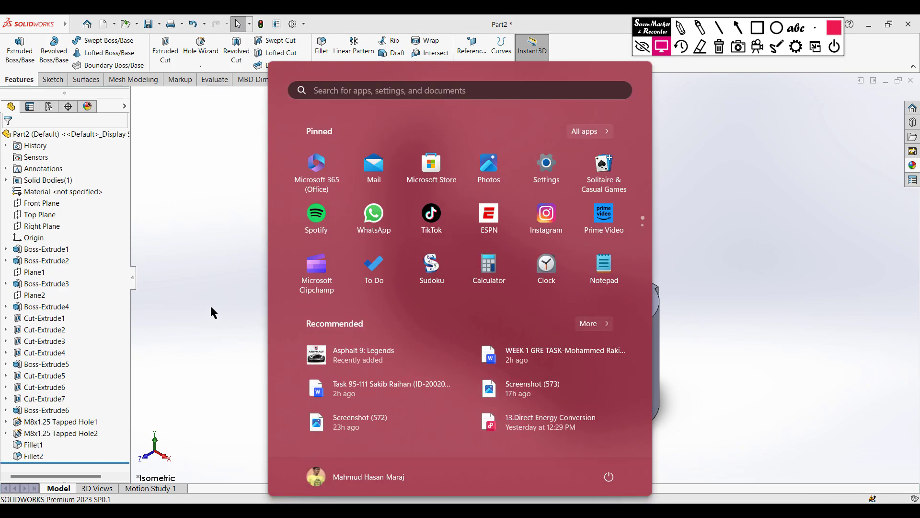
left_click(214, 313)
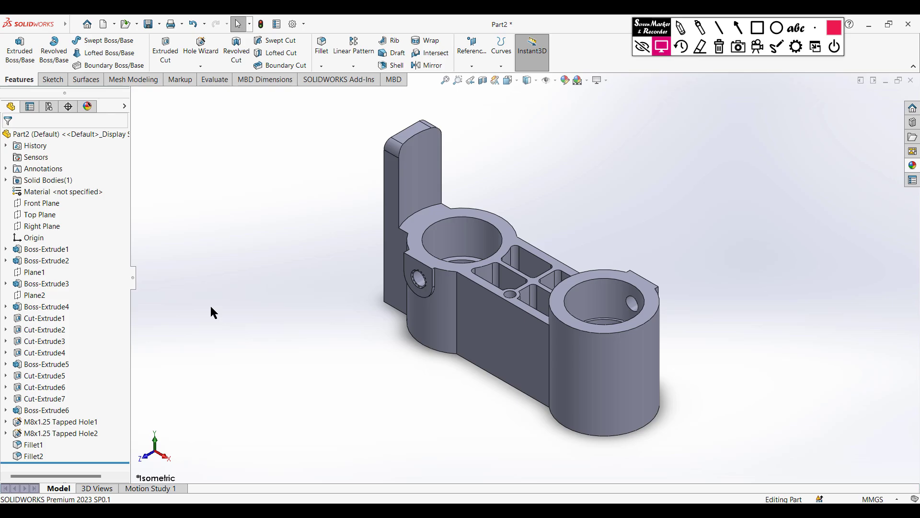